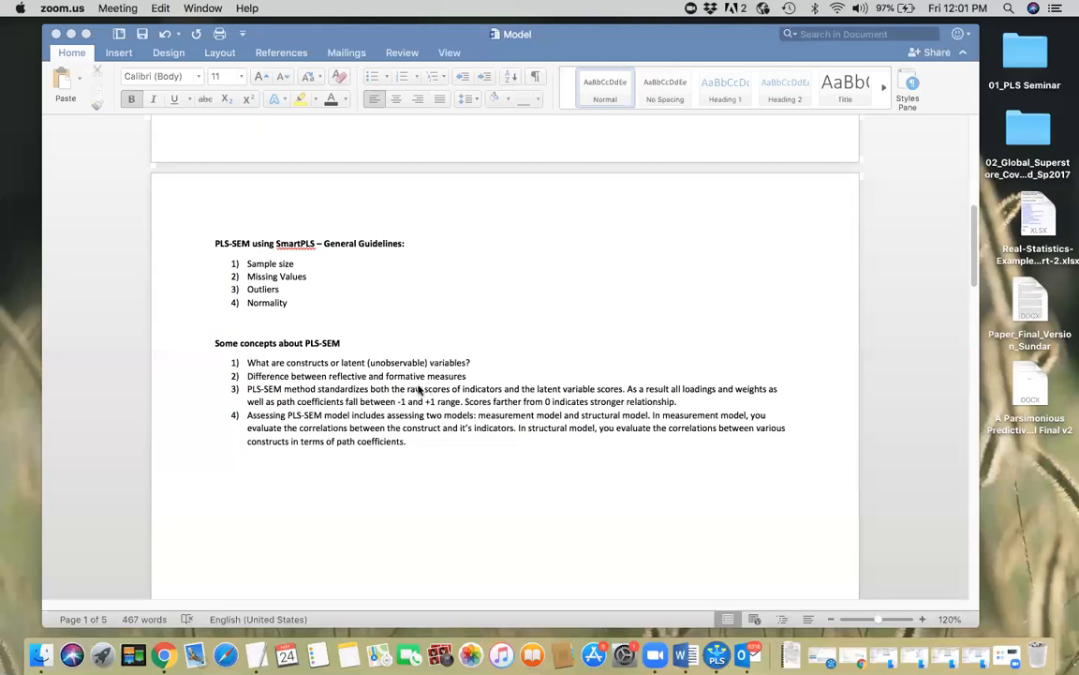
# Look through the reflective and formative measurement model sections of the document and return to the PLS-SEM concepts list.
pyautogui.scroll(-5, 410, 509)
pyautogui.scroll(-10, 411, 510)
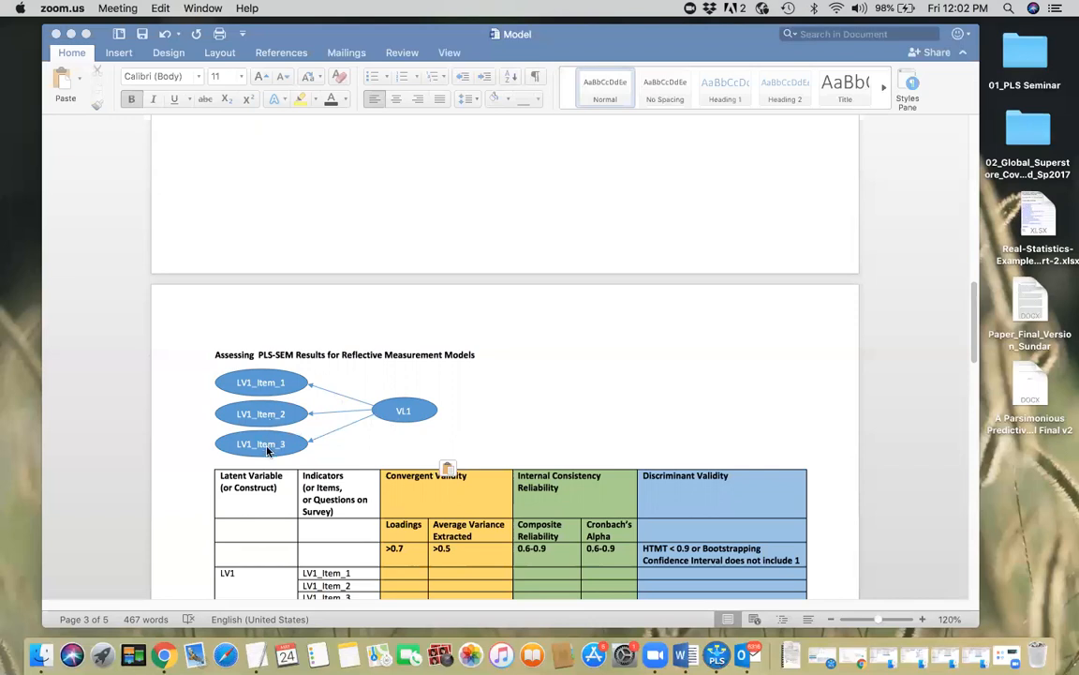
pyautogui.scroll(-5, 250, 443)
pyautogui.scroll(-3, 251, 450)
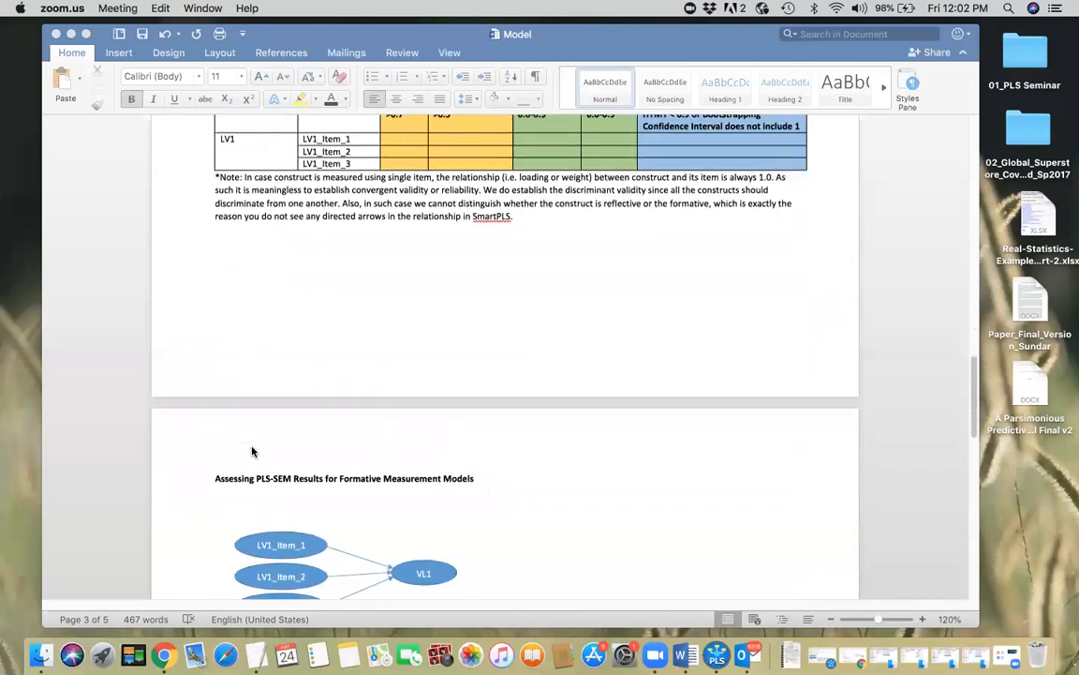
pyautogui.scroll(-2, 253, 454)
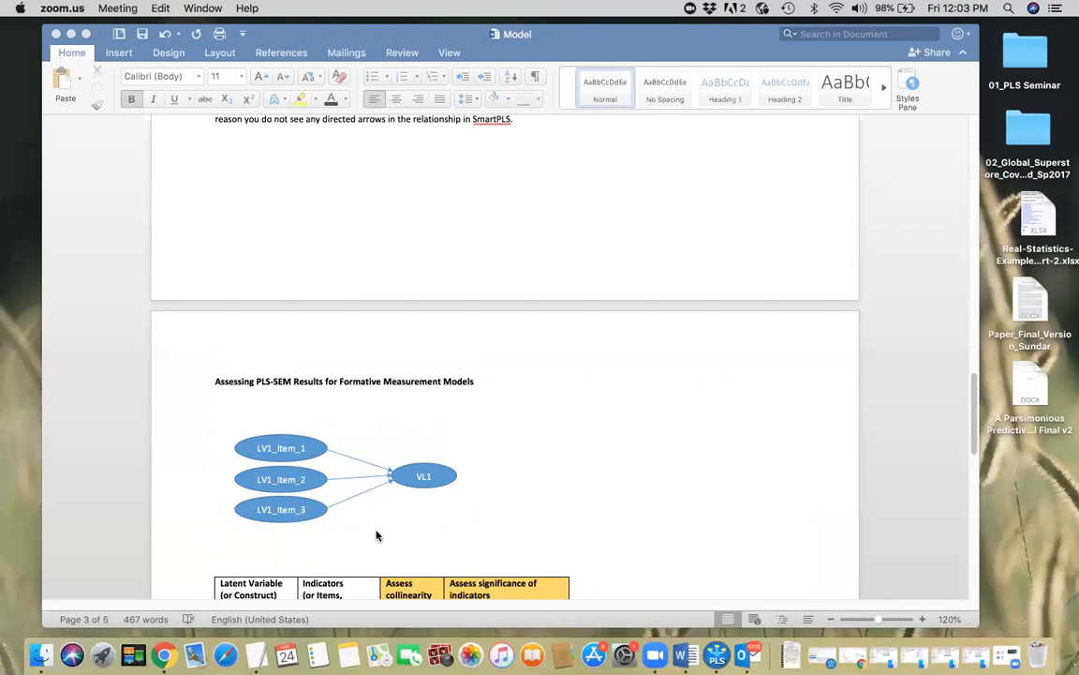
pyautogui.scroll(10, 377, 535)
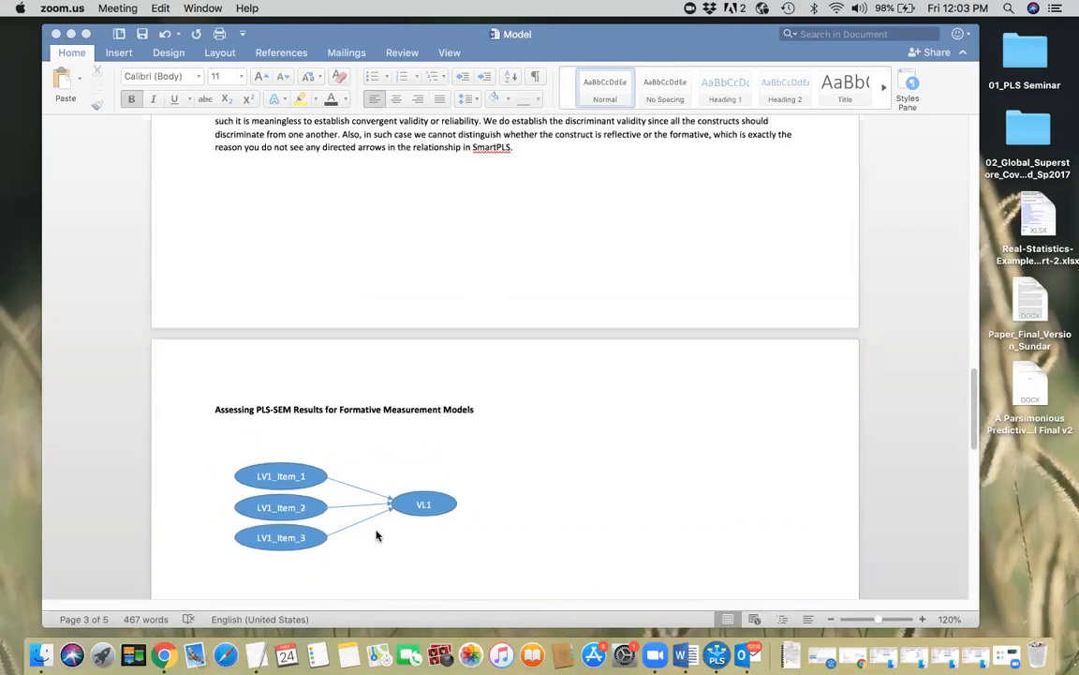
pyautogui.scroll(2, 376, 535)
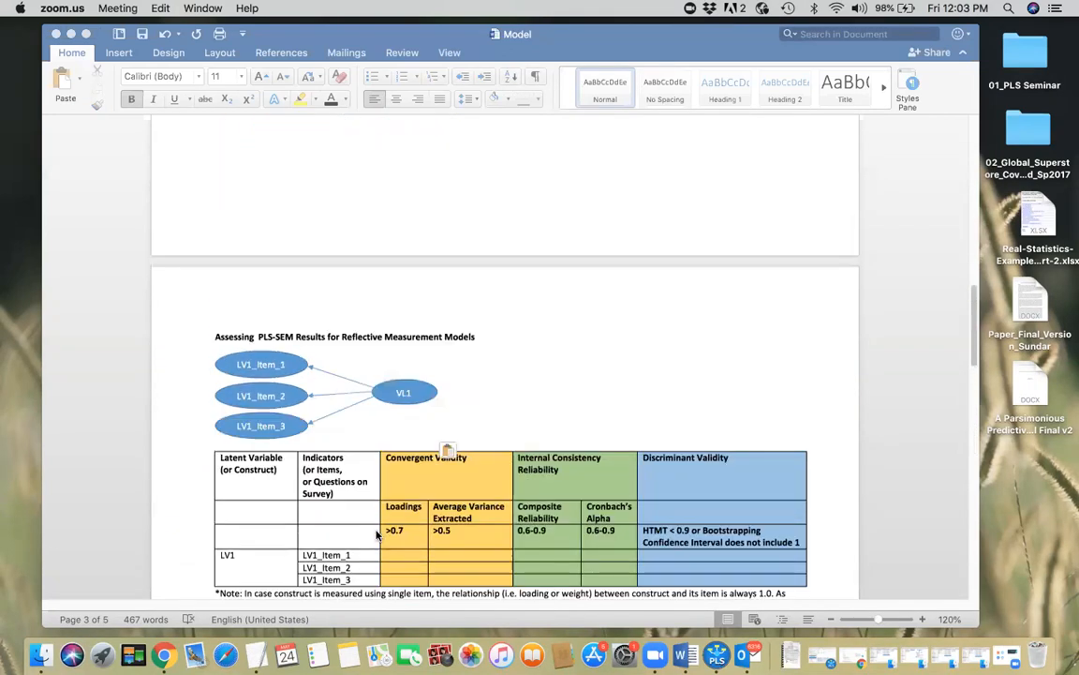
pyautogui.scroll(-1, 377, 535)
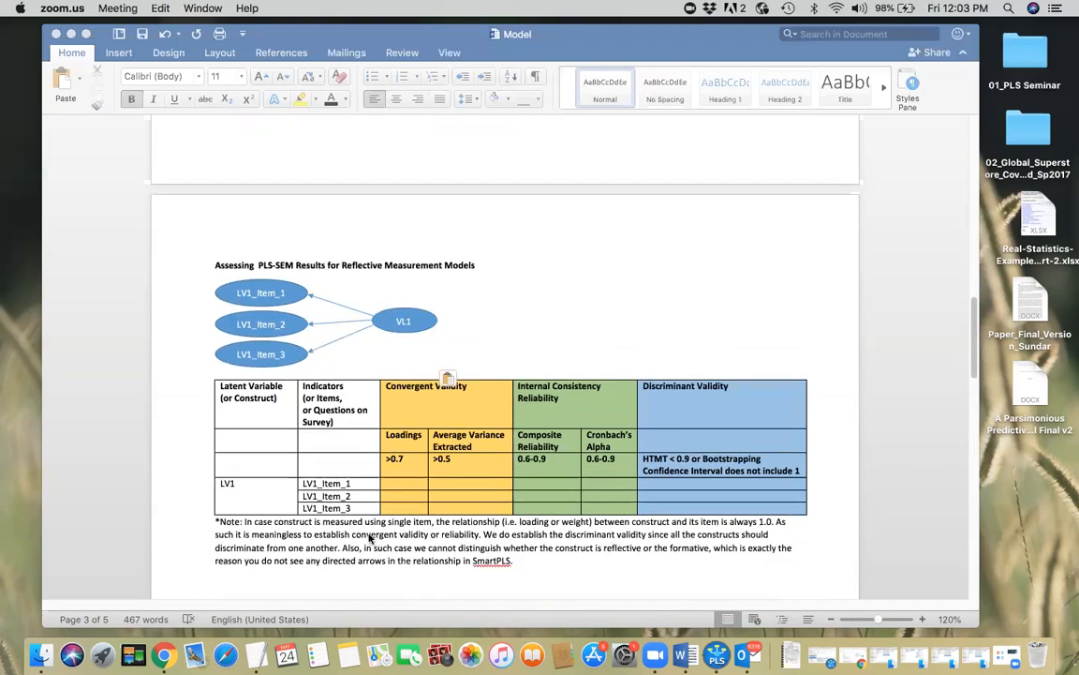
pyautogui.scroll(10, 376, 535)
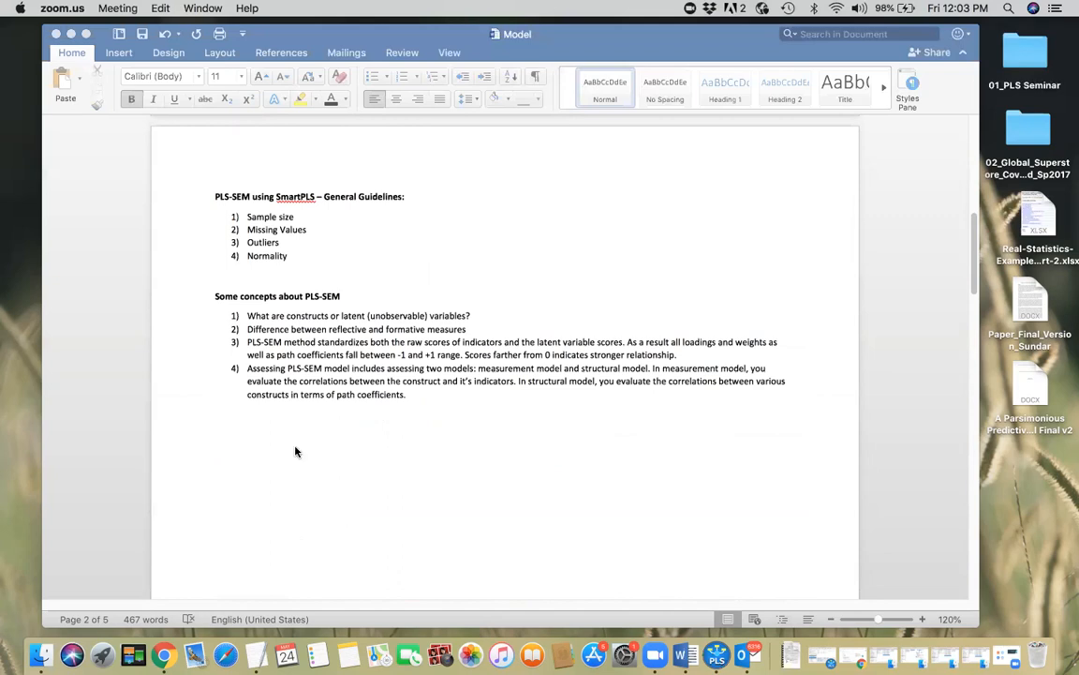
# Select the third PLS-SEM concept, on standardized scores, and enlarge the document view to 160%.
pyautogui.click(246, 345)
pyautogui.moveTo(246, 345); pyautogui.dragTo(673, 355)
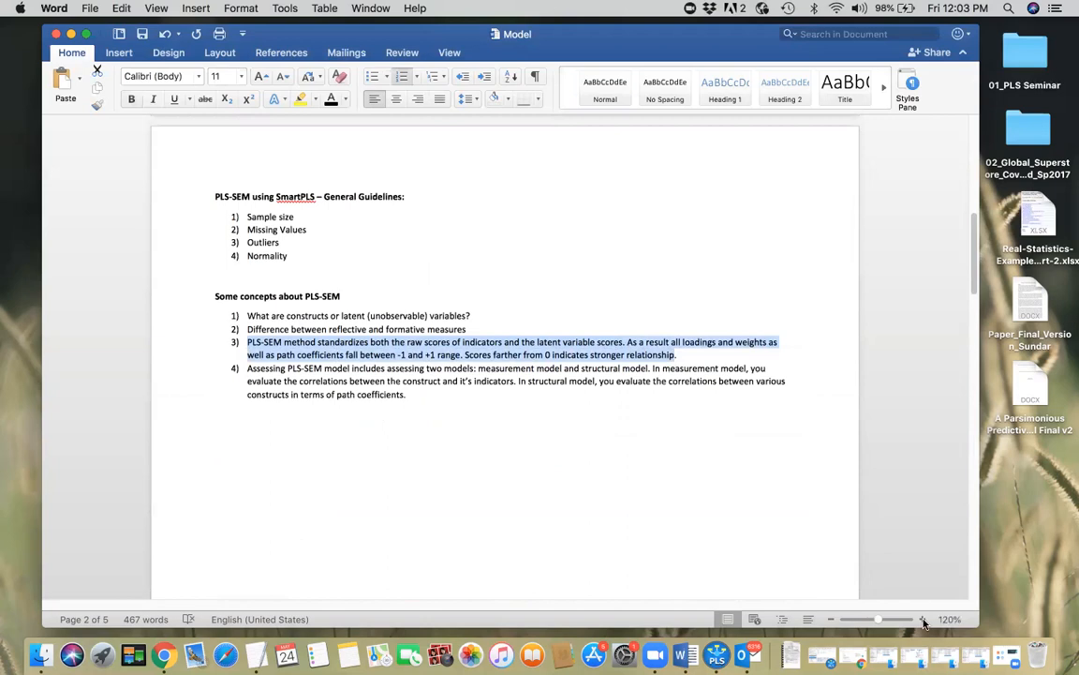
pyautogui.click(923, 620)
pyautogui.click(923, 619)
pyautogui.click(923, 619)
pyautogui.click(923, 619)
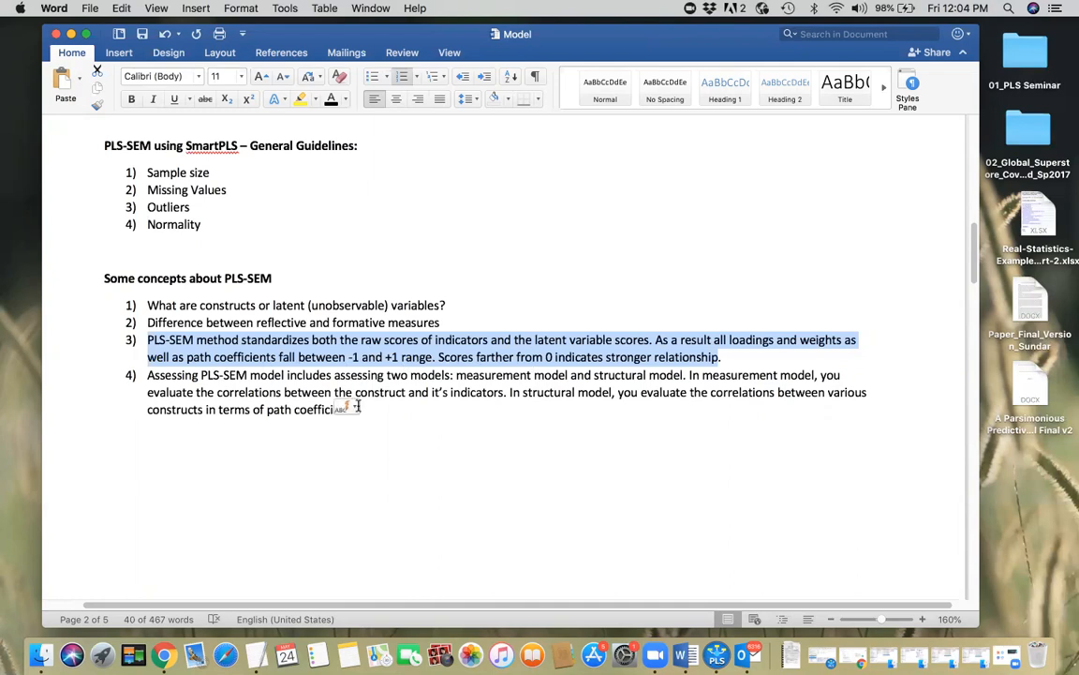
# Select the fourth PLS-SEM concept, on the two models to assess, and look through the document to the Assessing Structural Model section.
pyautogui.click(391, 416)
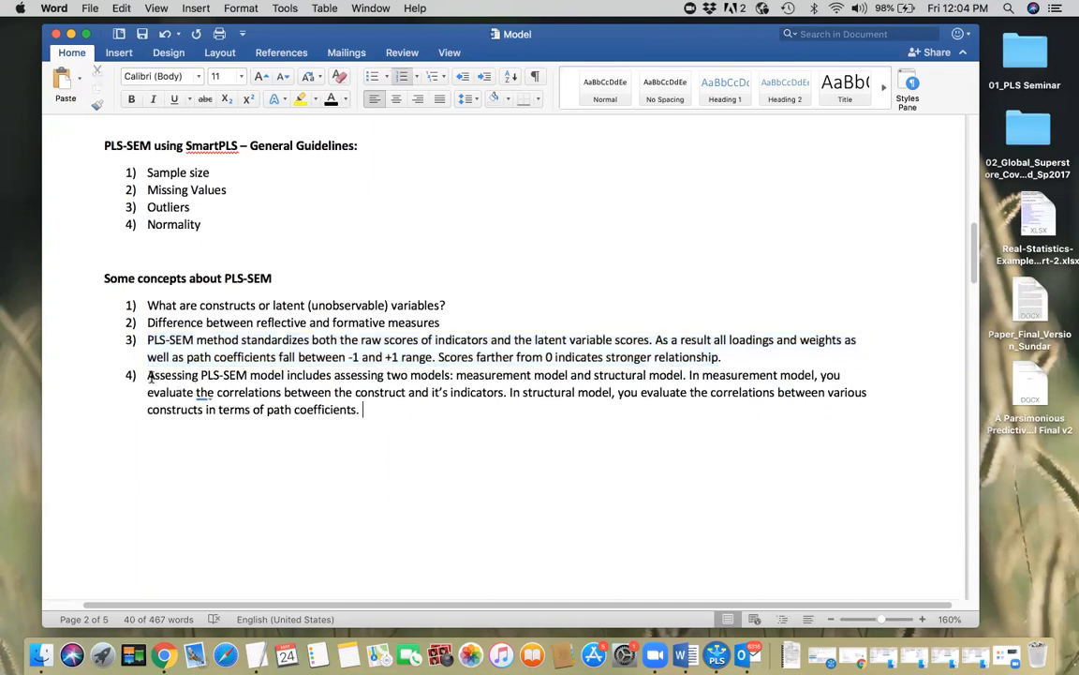
pyautogui.moveTo(156, 375); pyautogui.dragTo(344, 409)
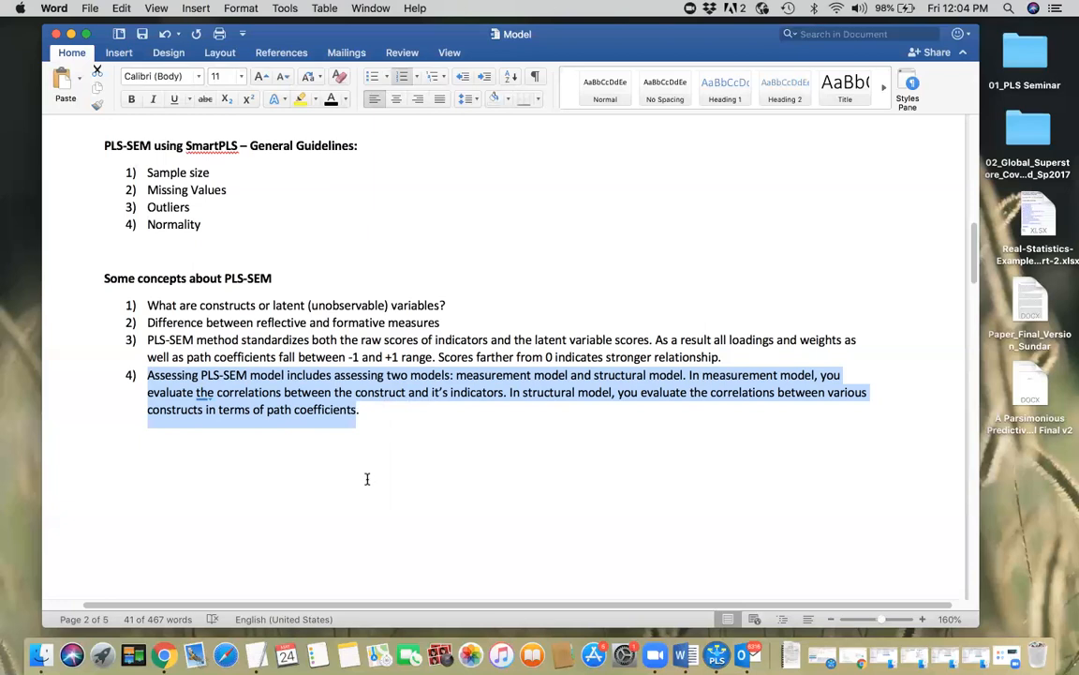
pyautogui.scroll(-10, 367, 478)
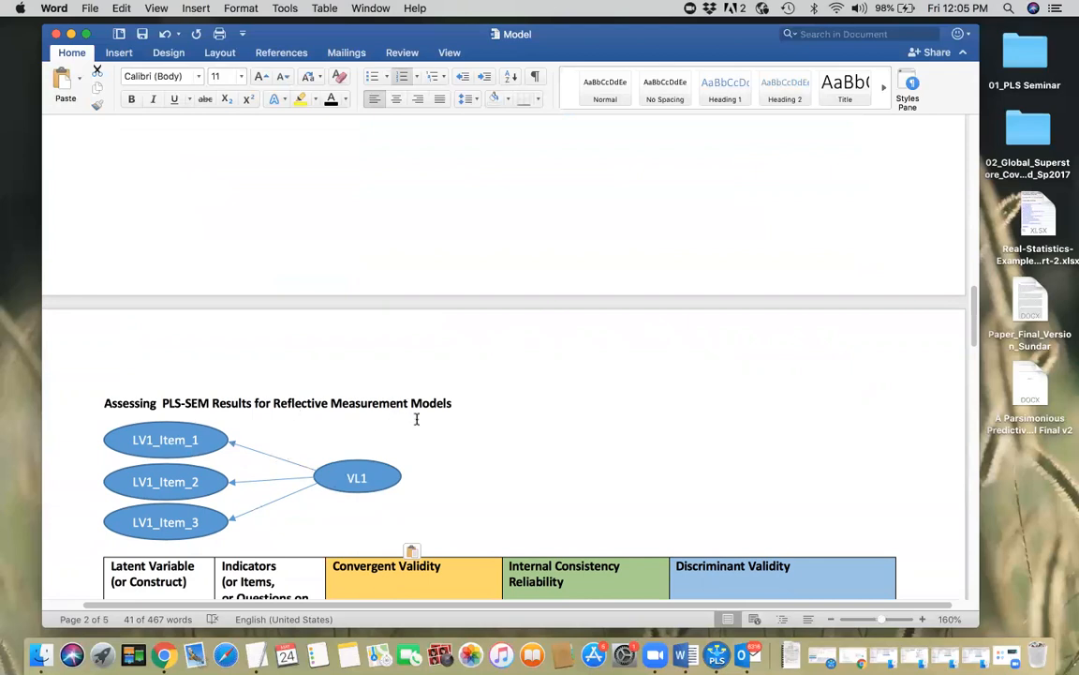
pyautogui.scroll(-15, 268, 455)
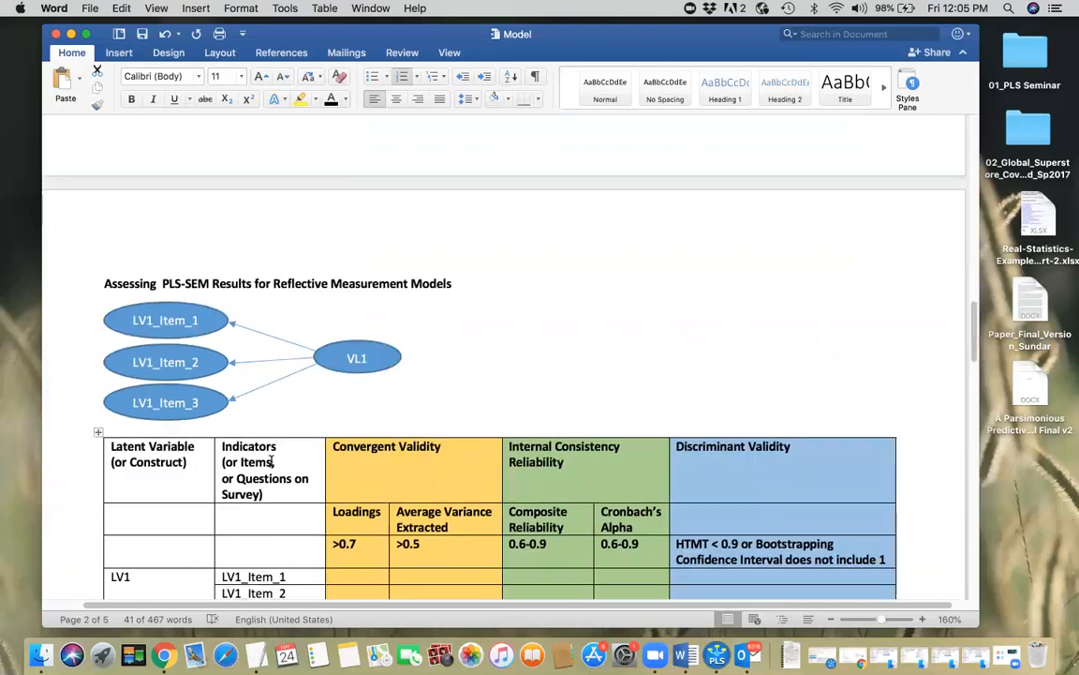
pyautogui.scroll(15, 271, 460)
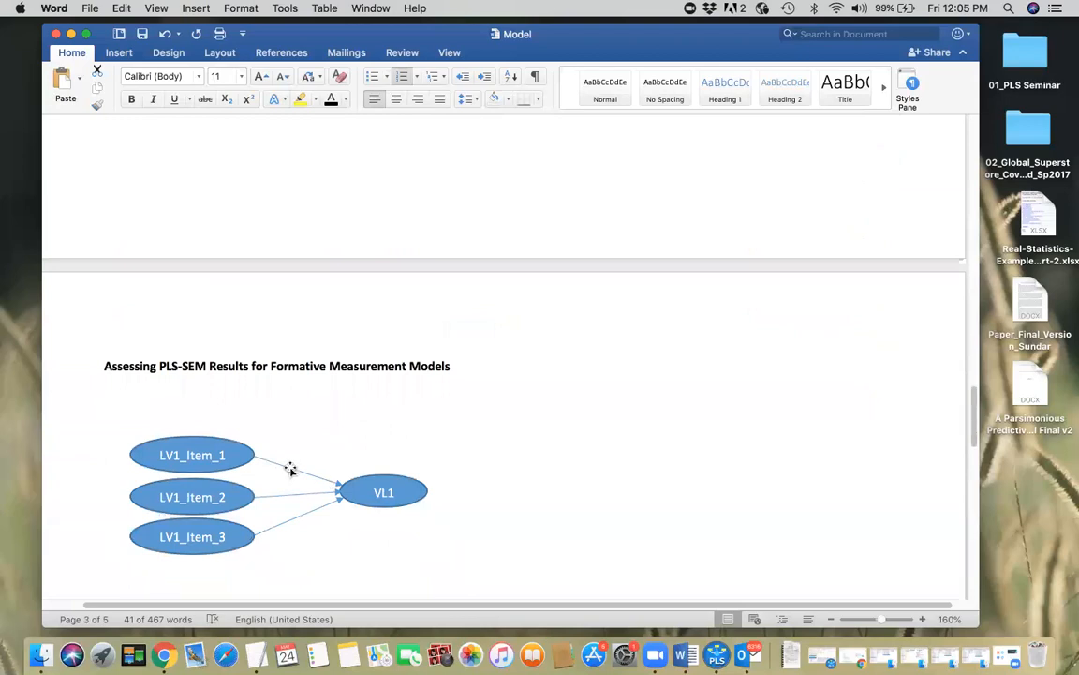
pyautogui.scroll(-20, 290, 469)
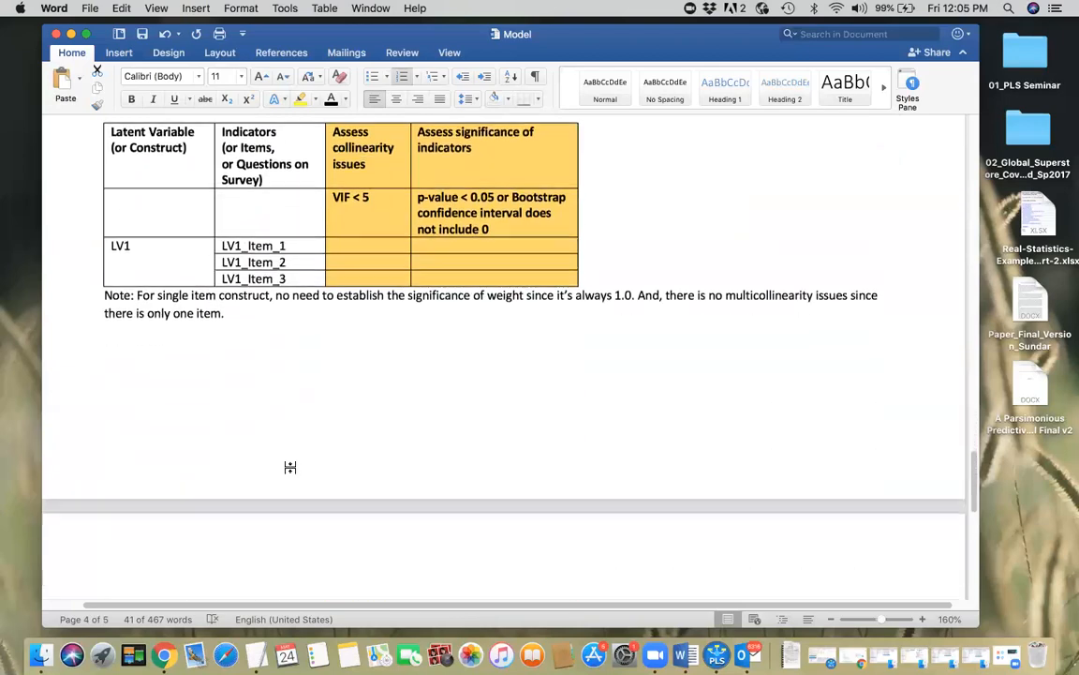
pyautogui.scroll(-3, 290, 466)
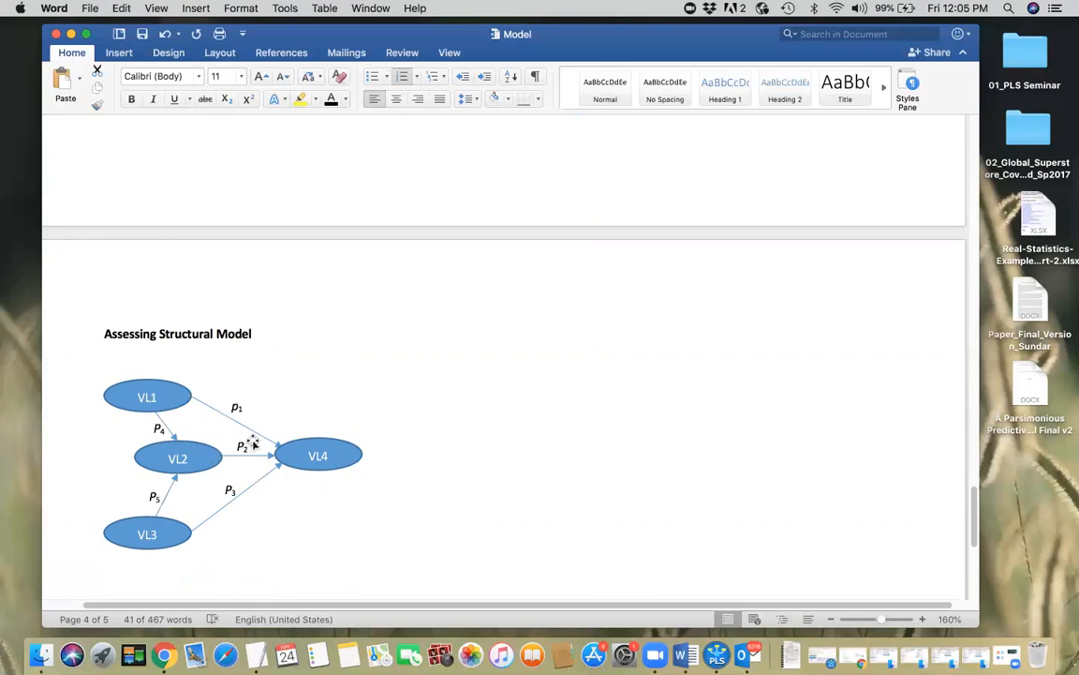
# Compare the reflective and formative assessment tables with the structural model diagram, ending at the reflective measurement criteria.
pyautogui.scroll(4, 254, 415)
pyautogui.scroll(15, 254, 414)
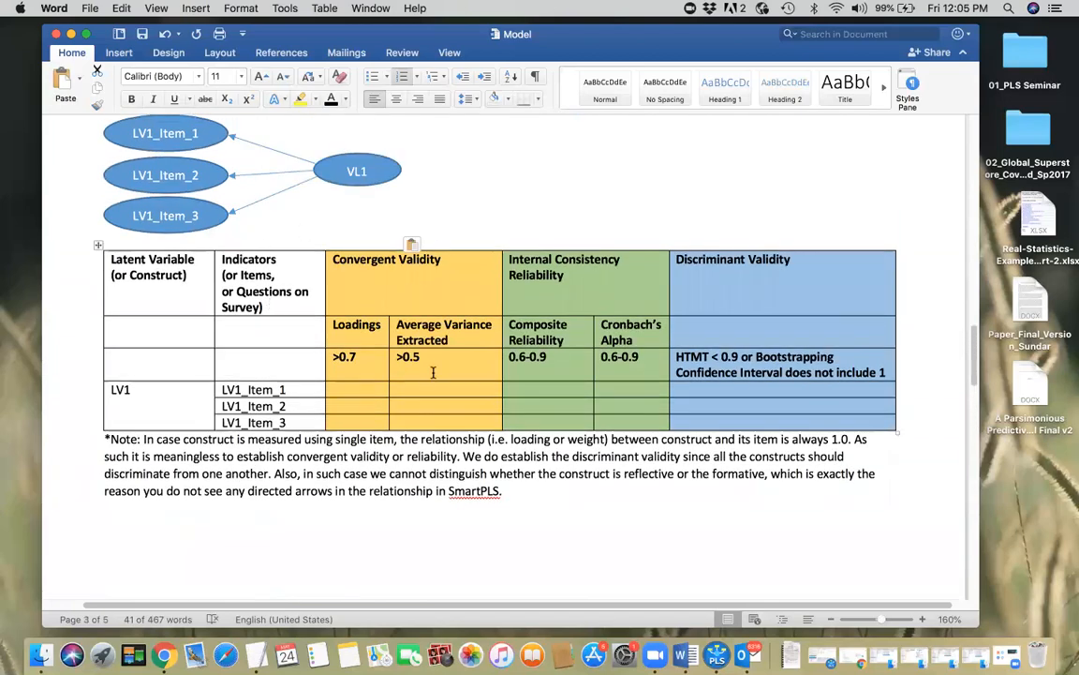
pyautogui.scroll(-12, 433, 372)
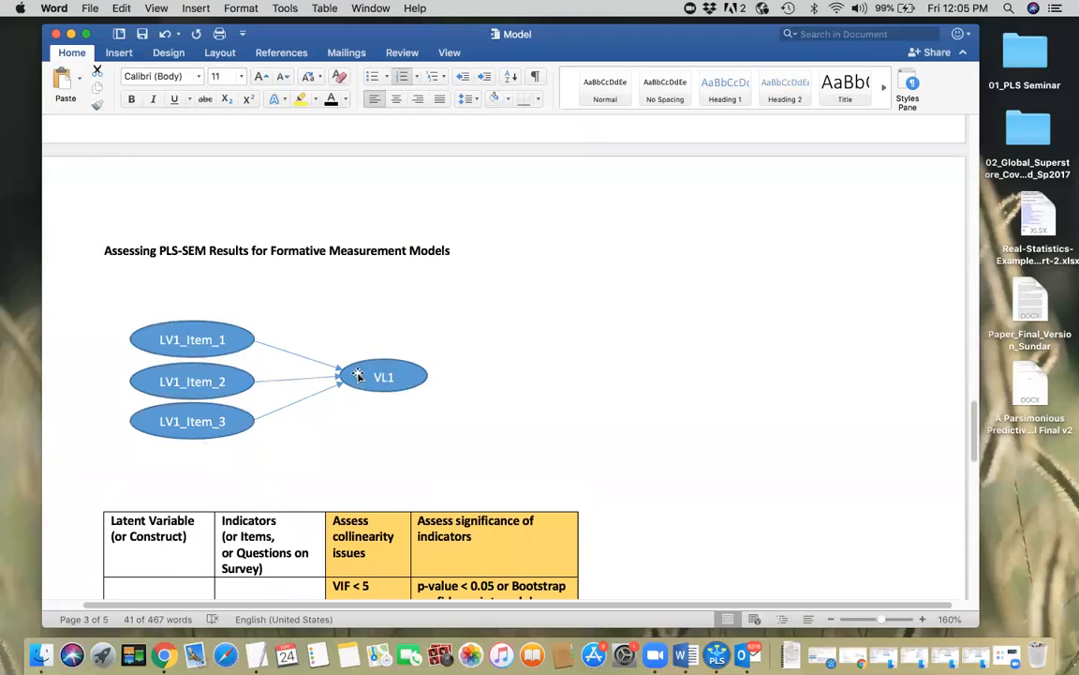
pyautogui.scroll(-10, 358, 375)
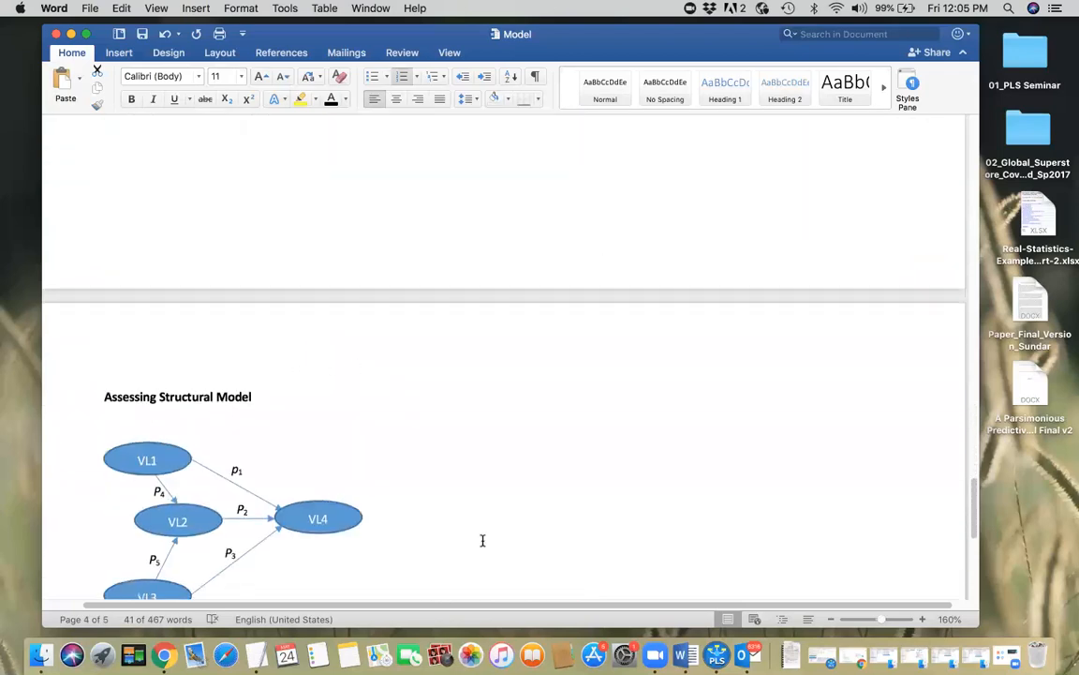
pyautogui.scroll(10, 332, 429)
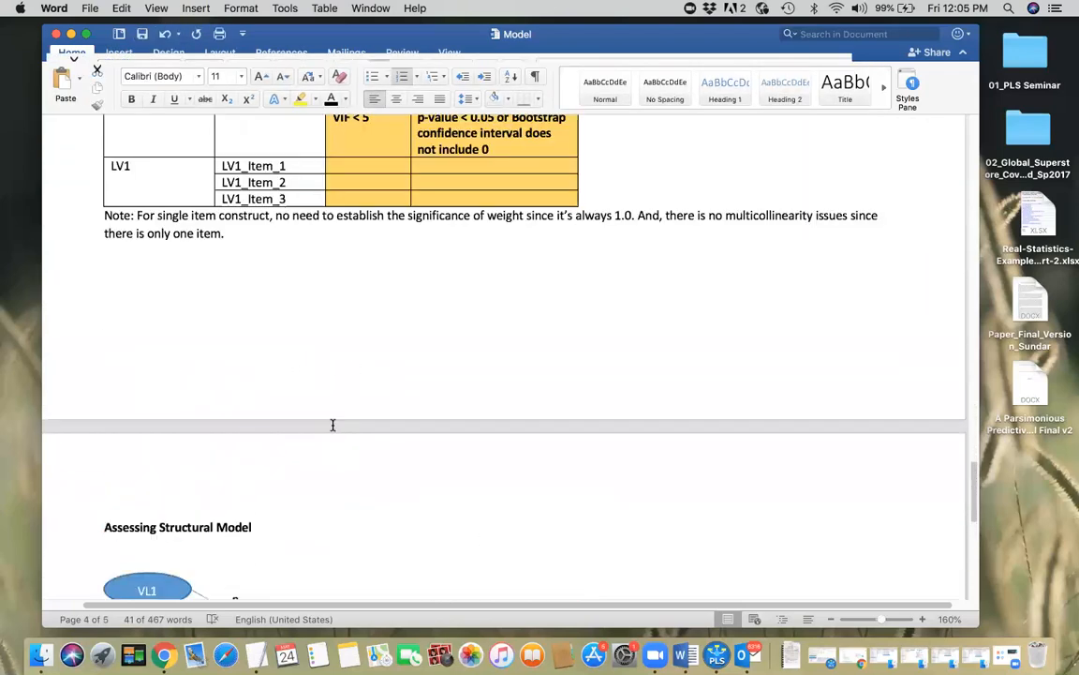
pyautogui.scroll(15, 335, 423)
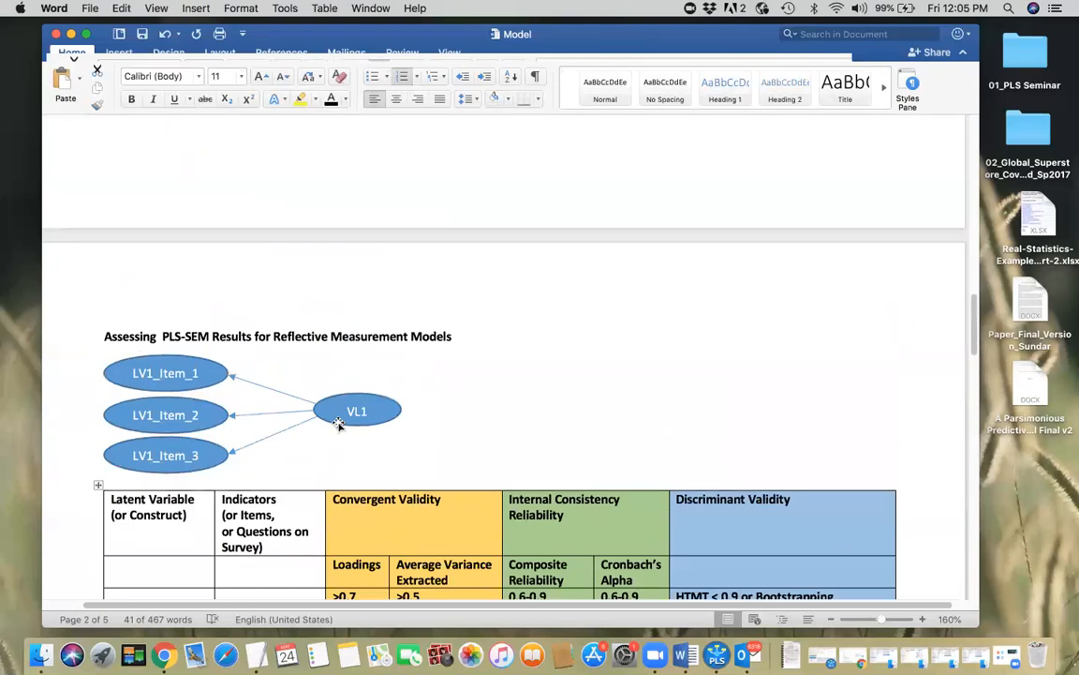
pyautogui.scroll(3, 337, 422)
pyautogui.scroll(-8, 342, 426)
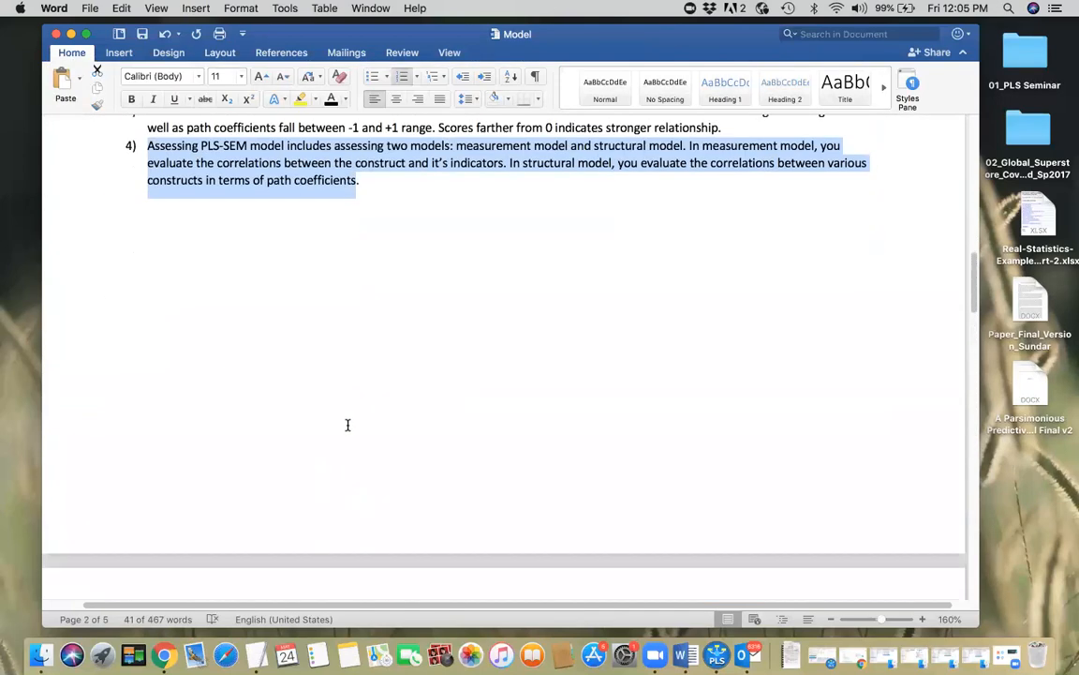
pyautogui.scroll(-3, 346, 429)
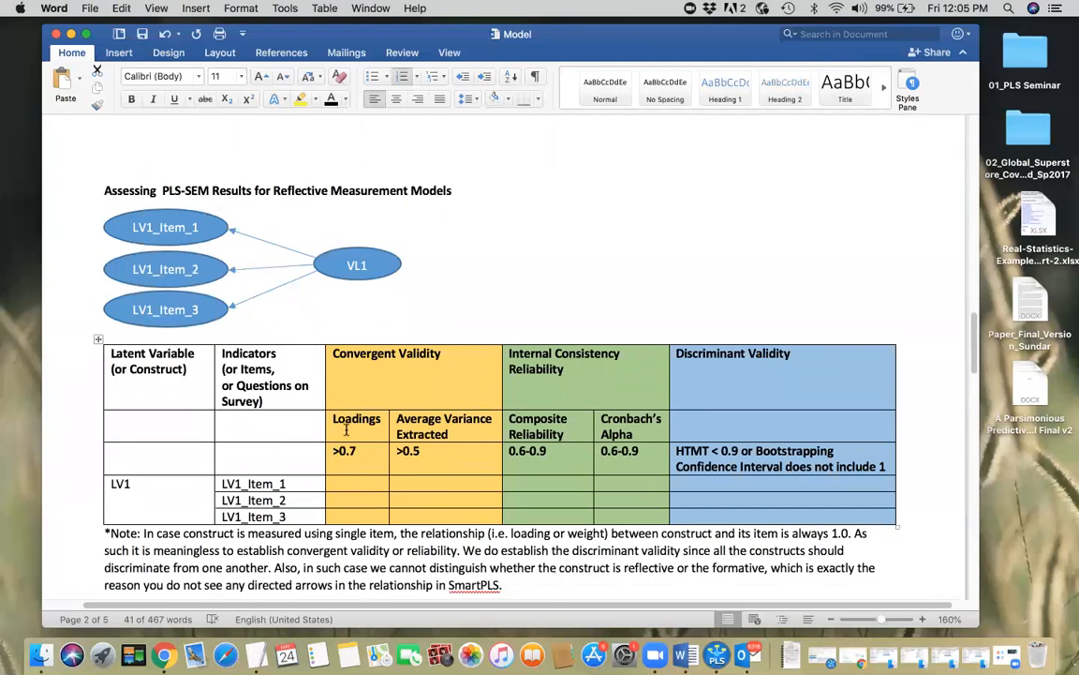
# Minimize the document, switch to the SmartPLS window and close it, saving all unsaved changes.
pyautogui.click(71, 34)
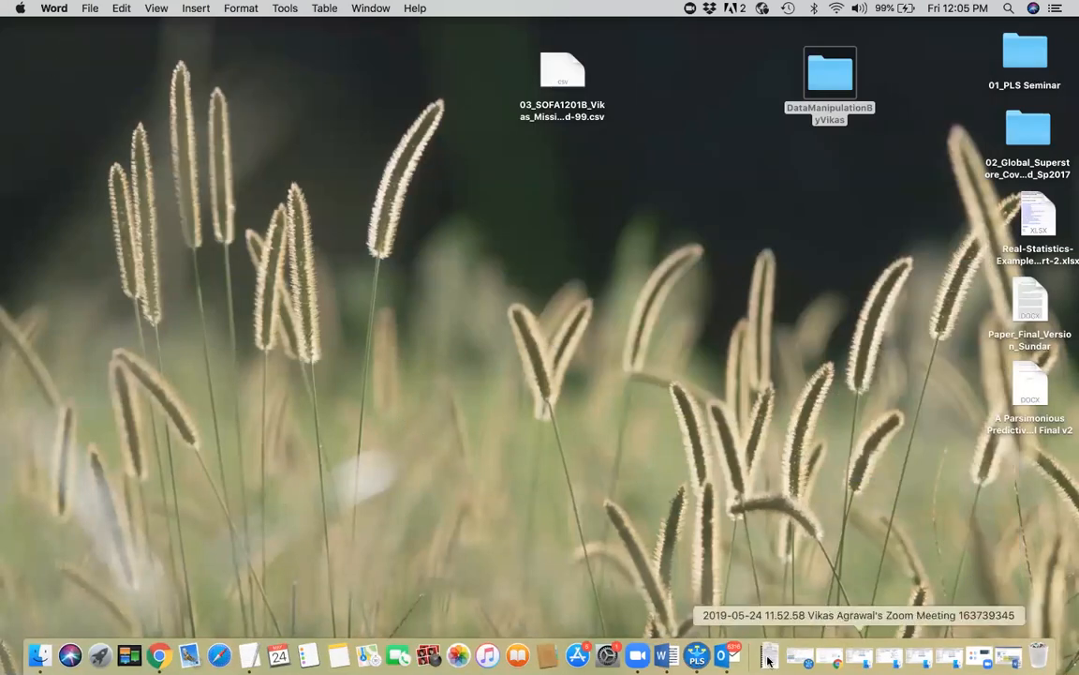
pyautogui.click(801, 655)
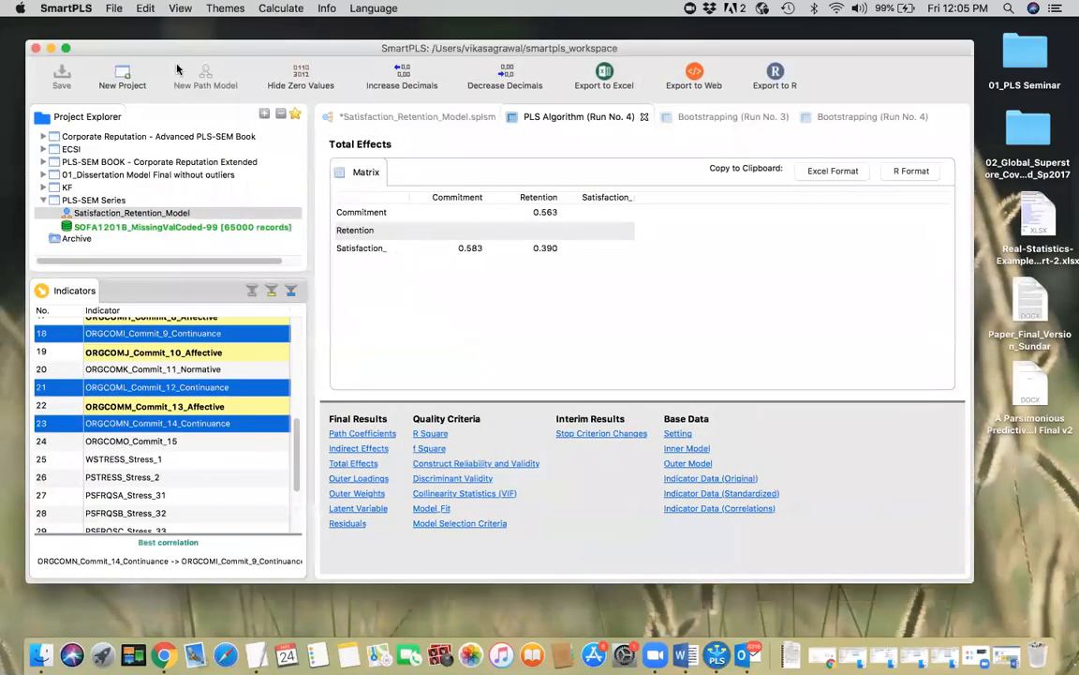
pyautogui.click(36, 48)
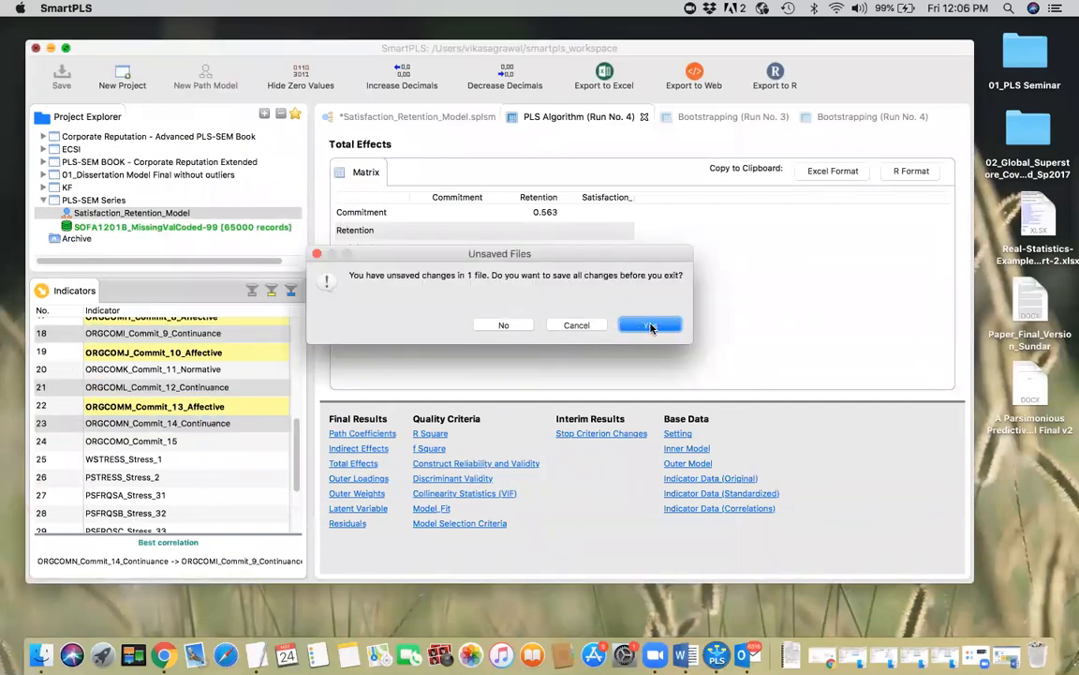
pyautogui.click(647, 325)
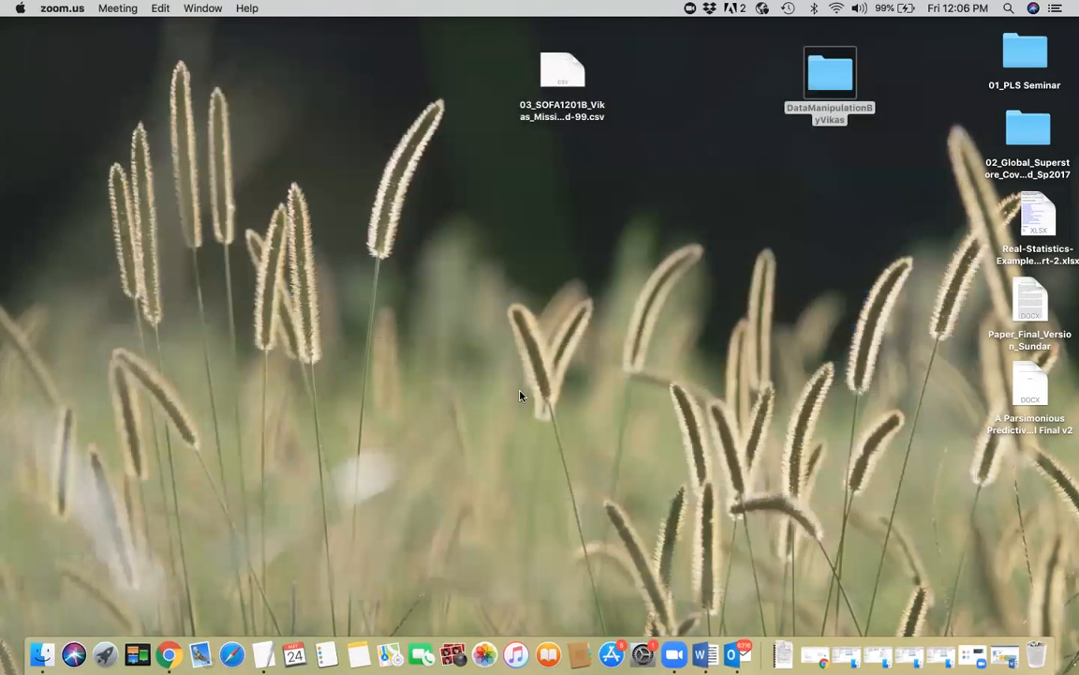
# Launch SmartPLS again and enlarge its window.
pyautogui.press('super+space')
pyautogui.write('smar')
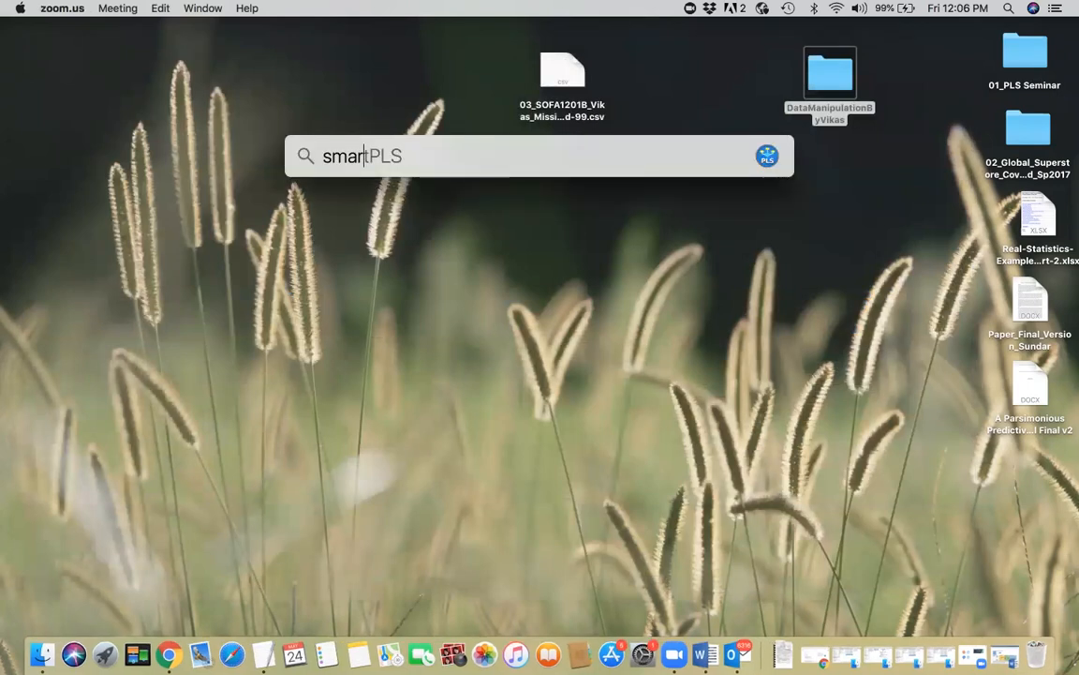
pyautogui.press('Return')
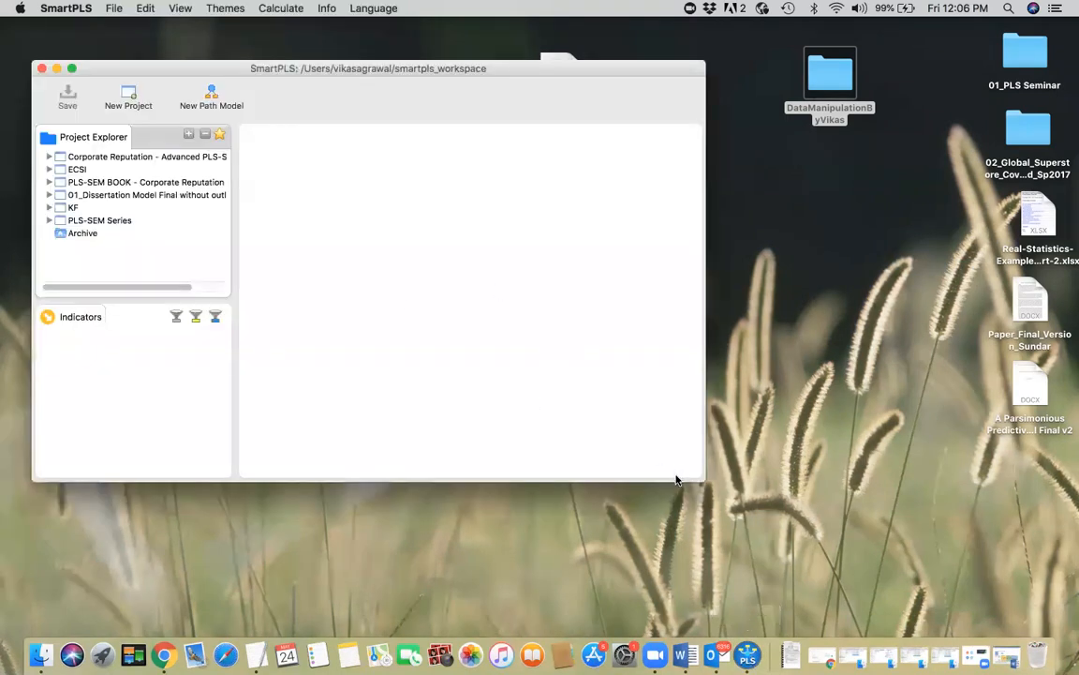
pyautogui.moveTo(703, 478); pyautogui.dragTo(902, 566)
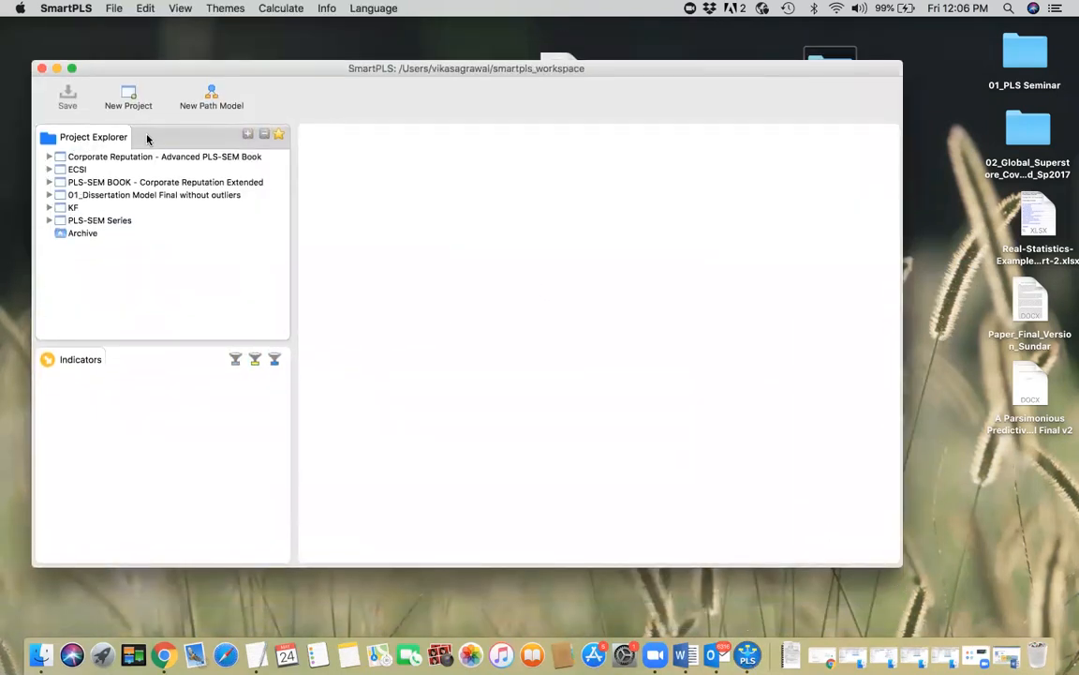
# Create a new project named Demo.
pyautogui.click(127, 102)
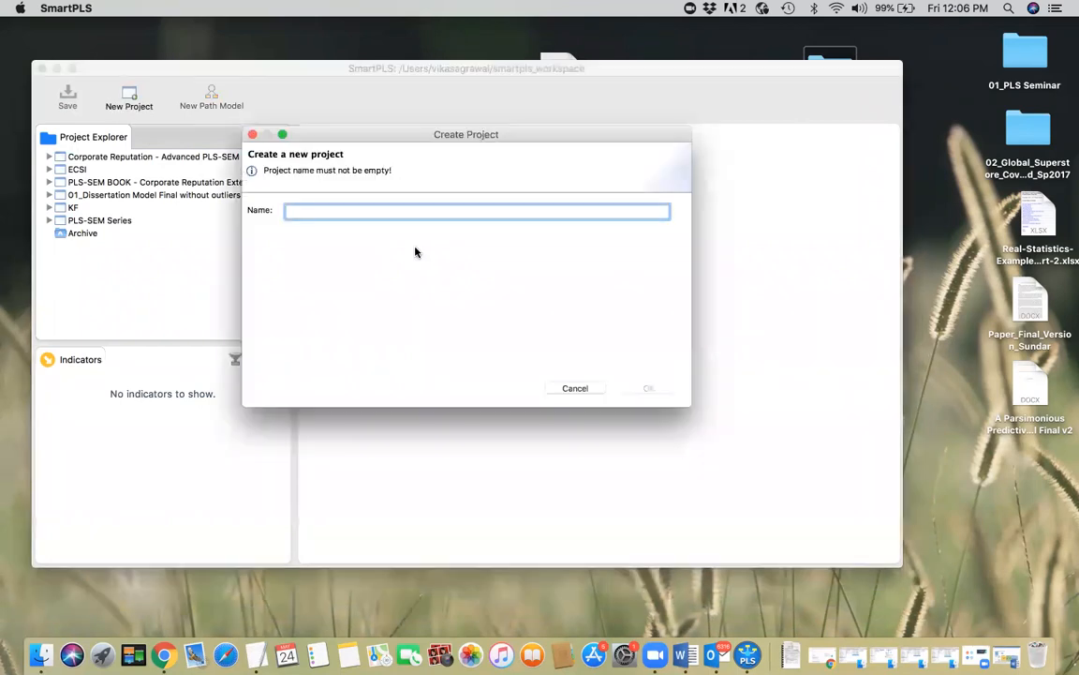
pyautogui.write('Demo')
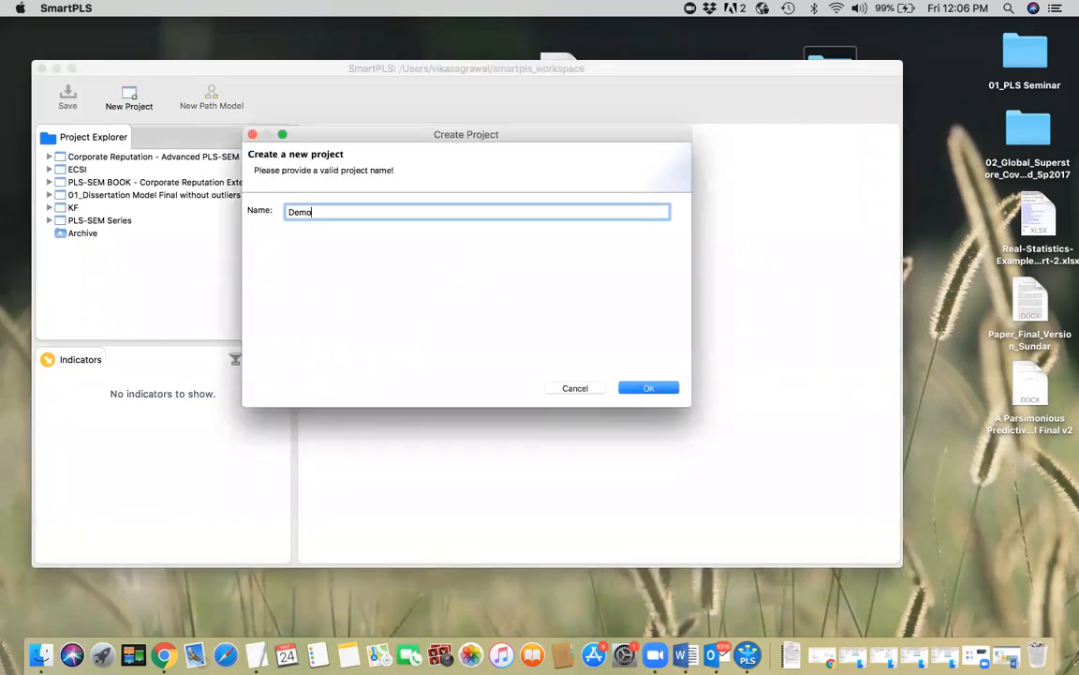
pyautogui.click(649, 390)
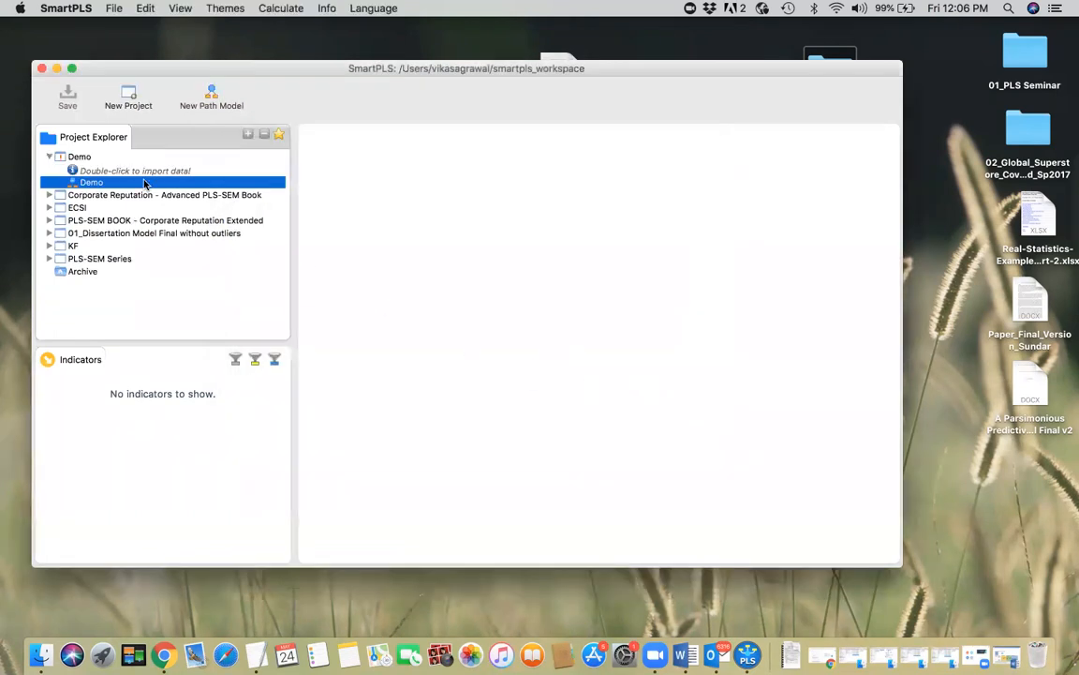
# Import Data.csv into the Demo project, keeping Data as the data file's name.
pyautogui.click(116, 171)
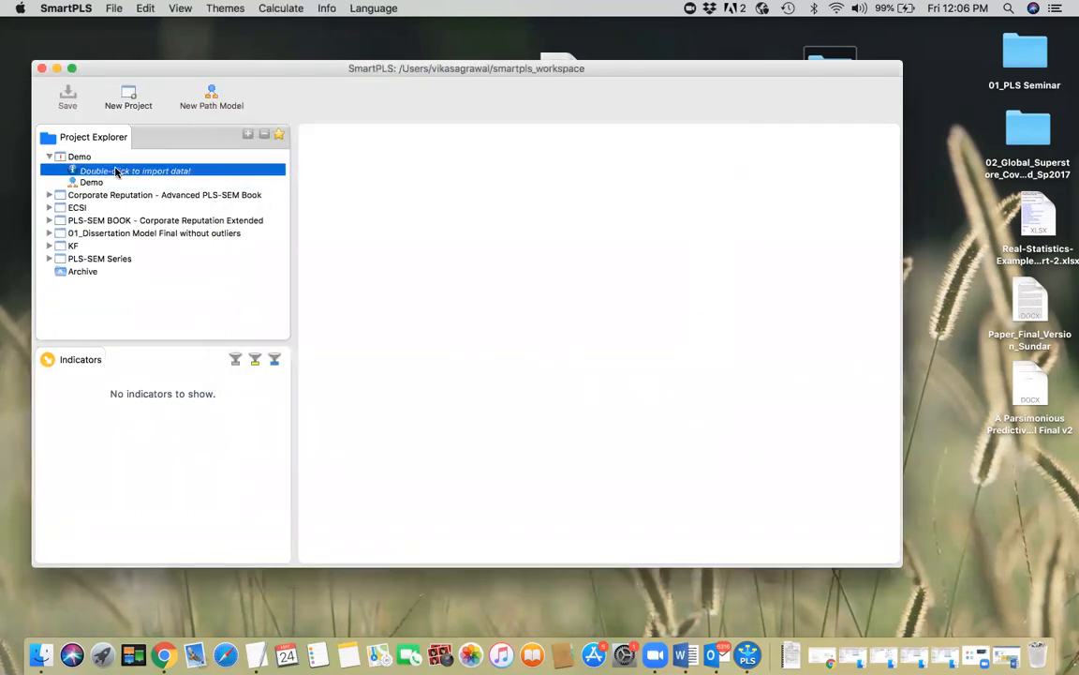
pyautogui.doubleClick(116, 172)
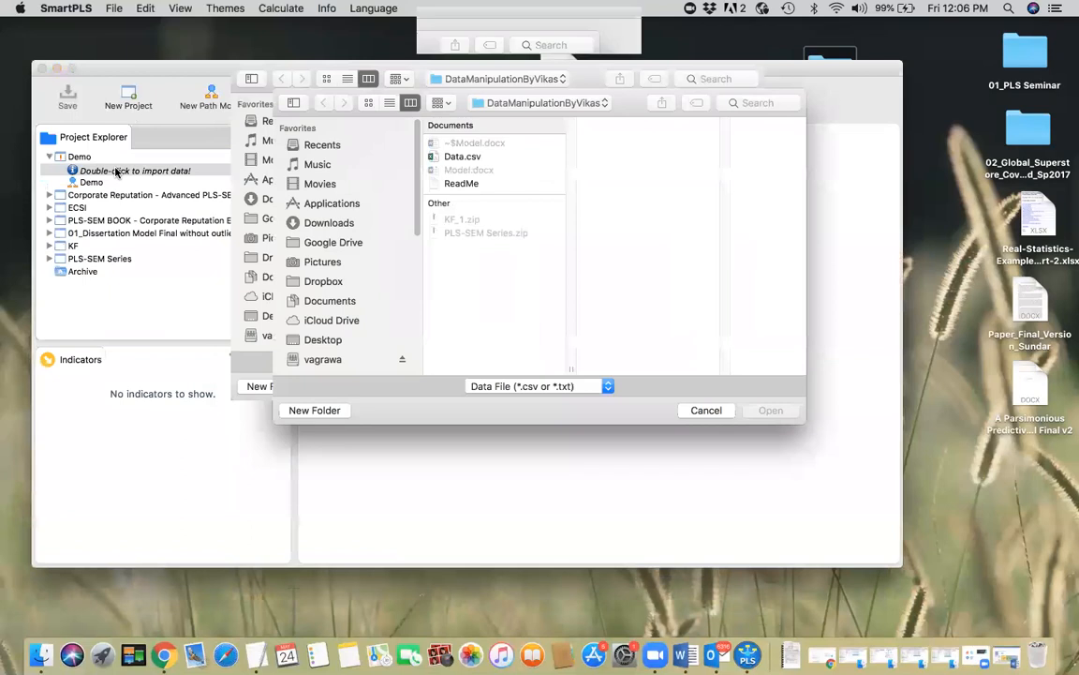
pyautogui.click(458, 159)
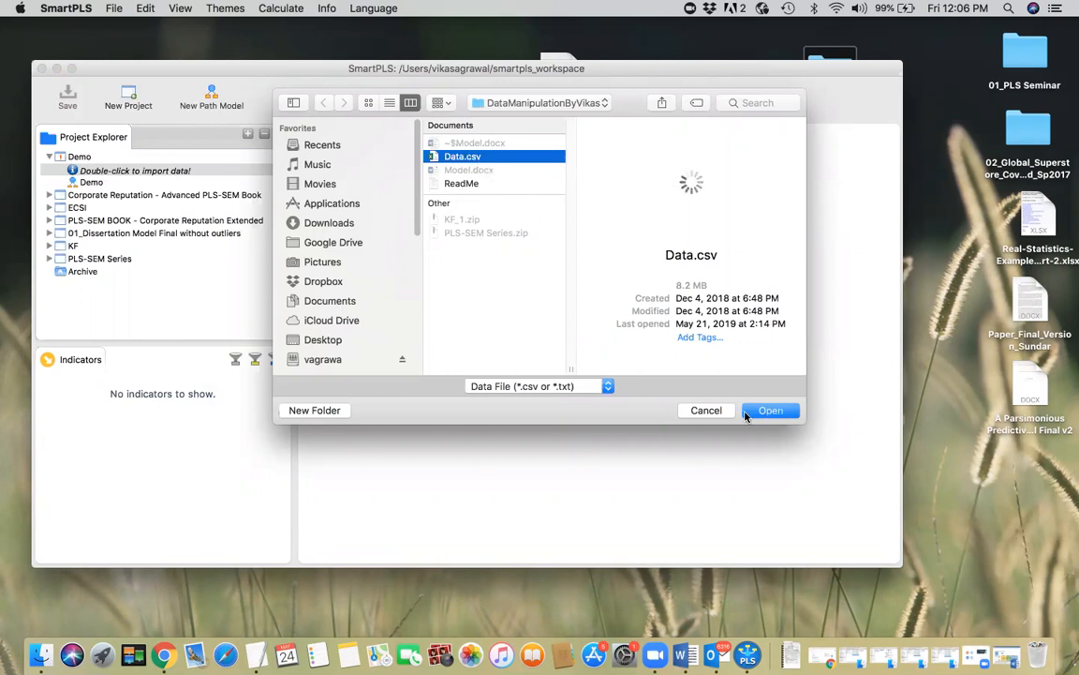
pyautogui.click(770, 412)
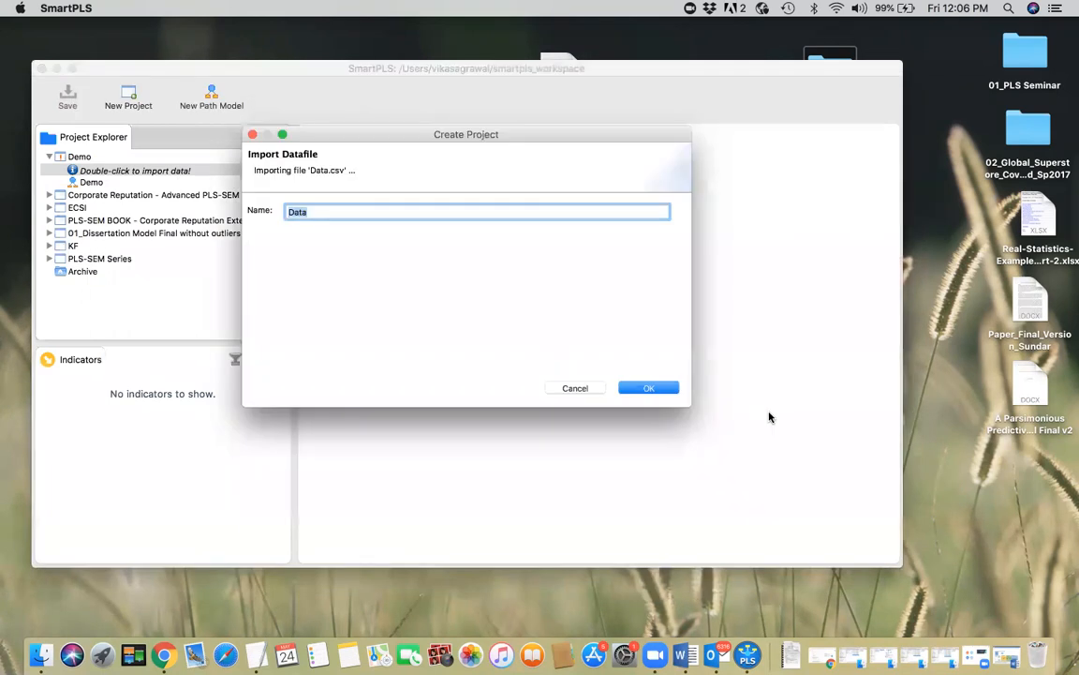
pyautogui.click(641, 390)
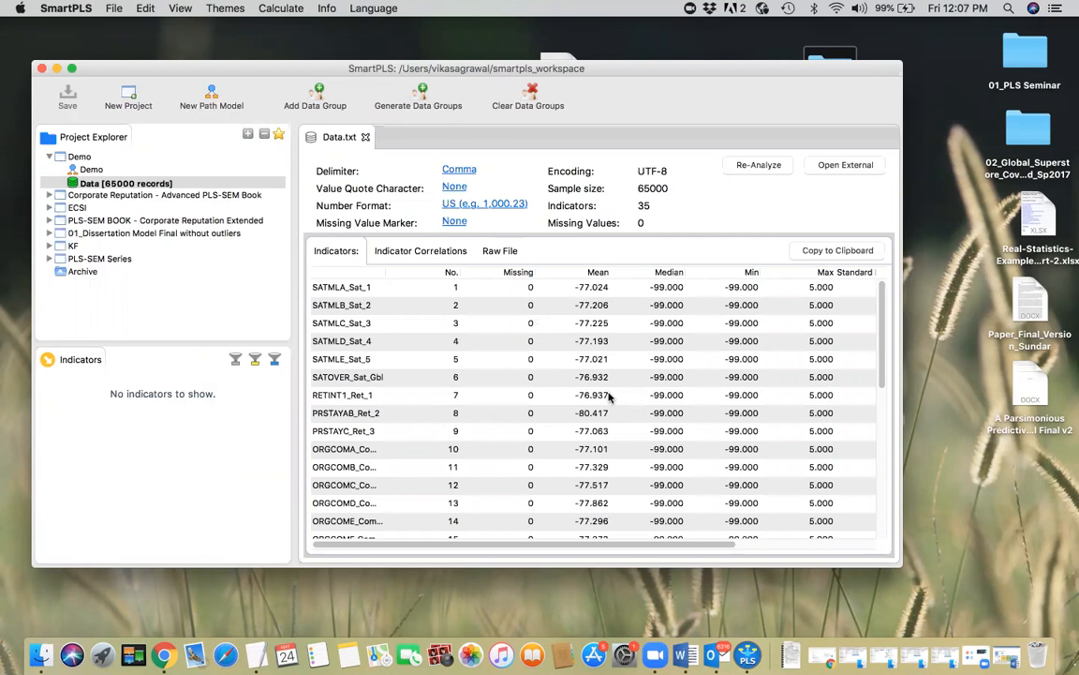
# Set the missing value marker of the imported data file to -99.
pyautogui.click(455, 222)
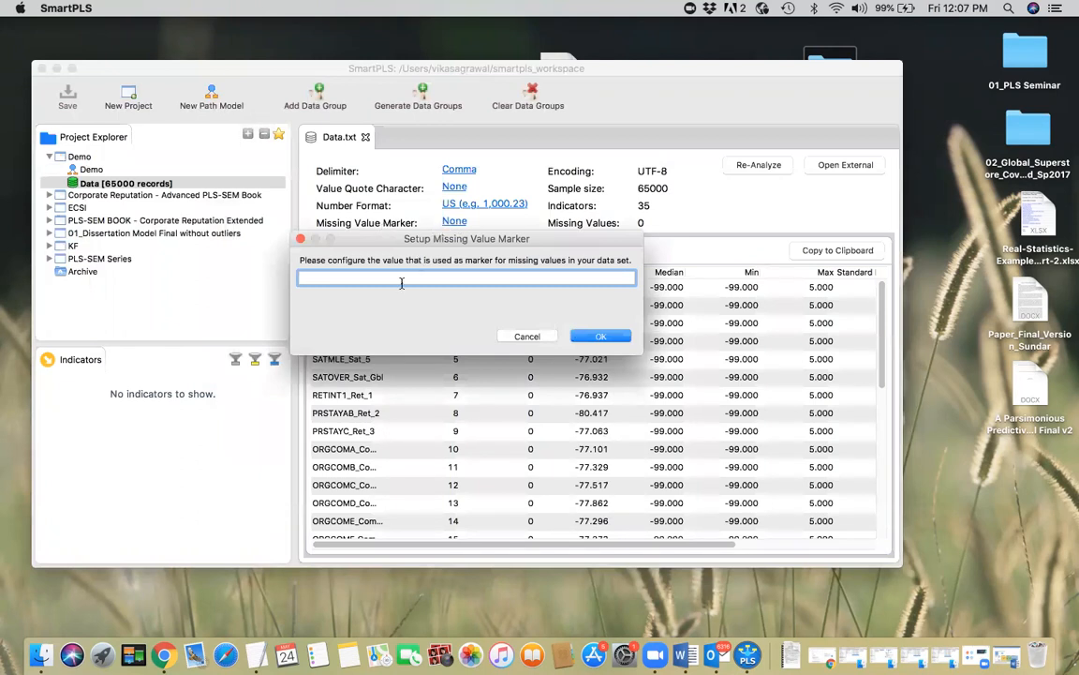
pyautogui.write('-99')
pyautogui.click(601, 337)
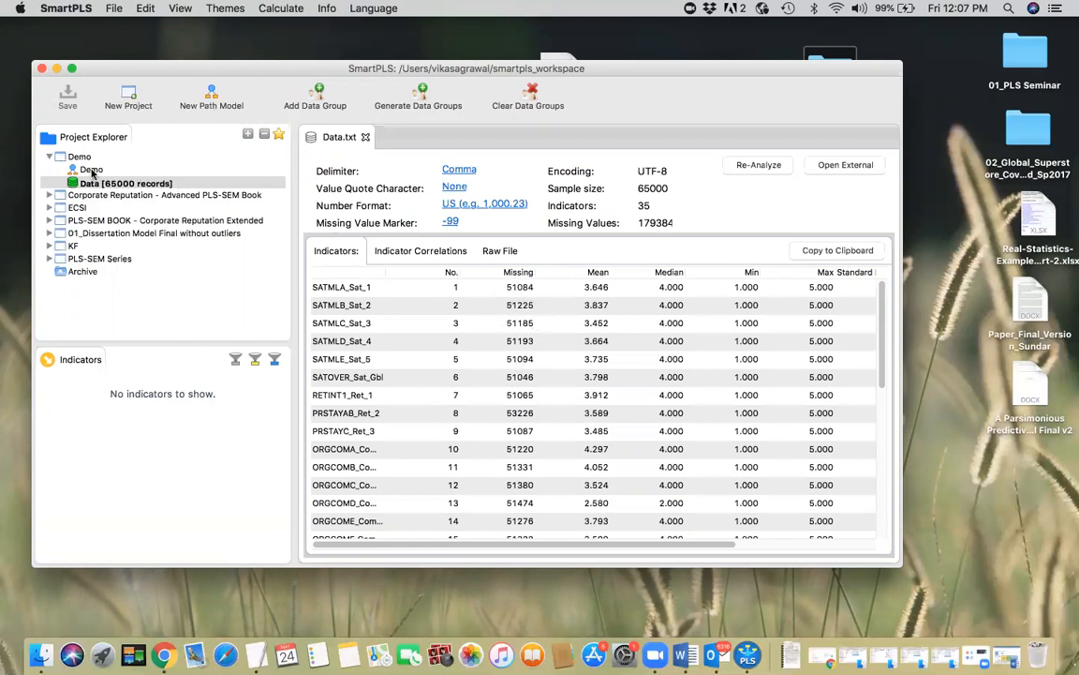
# Delete the Demo project permanently instead of archiving it.
pyautogui.click(50, 157)
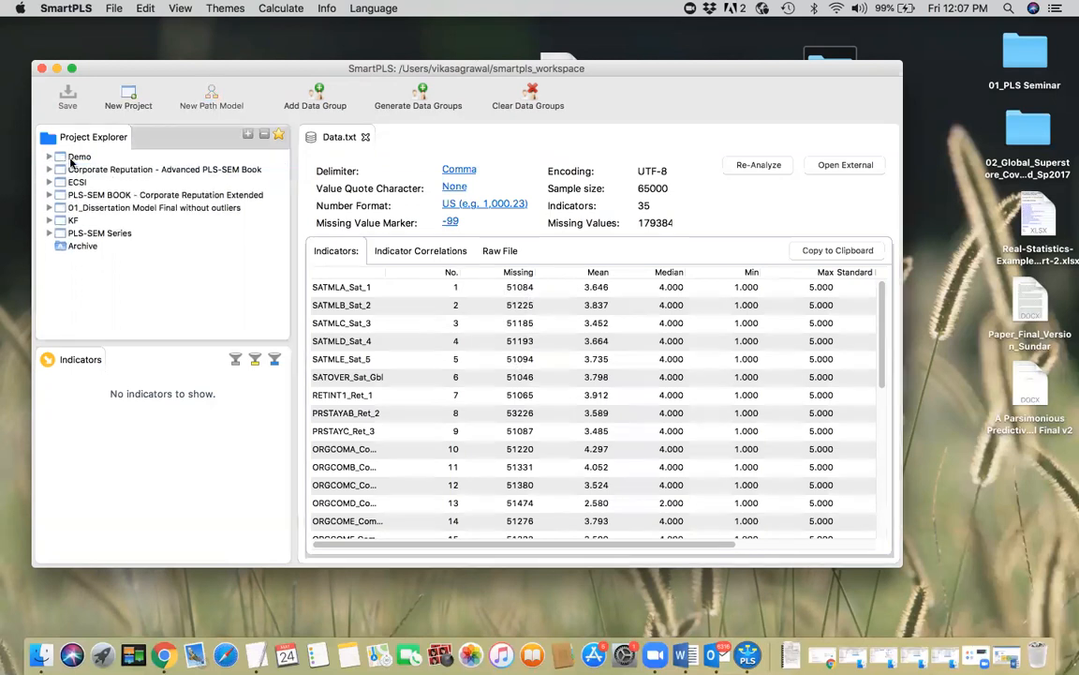
pyautogui.rightClick(80, 159)
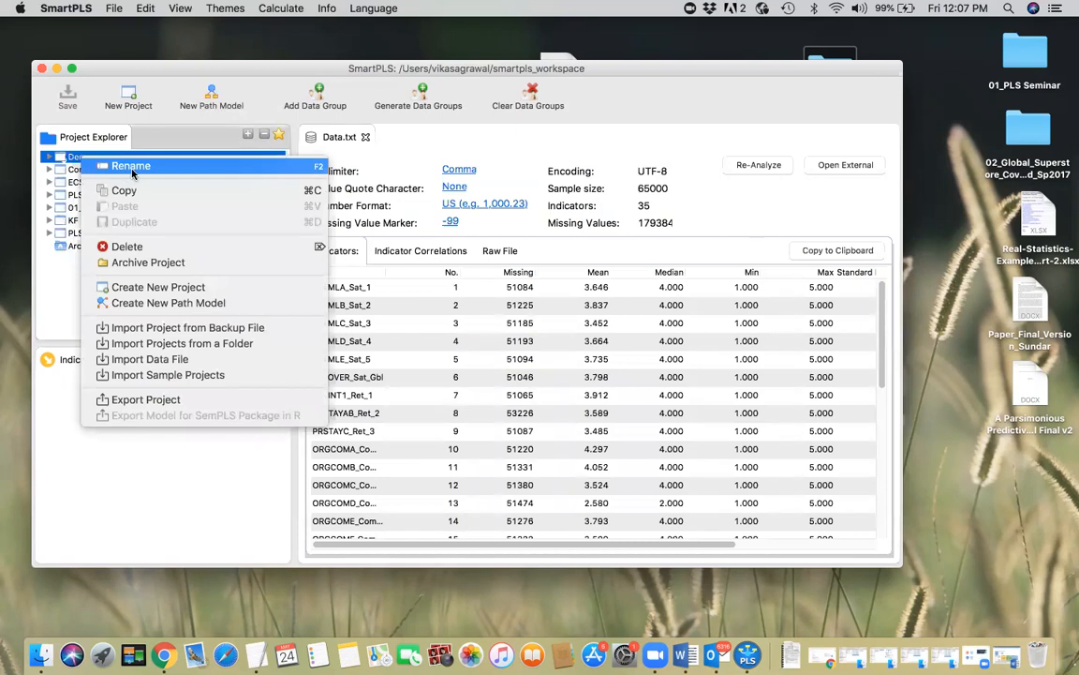
pyautogui.click(143, 249)
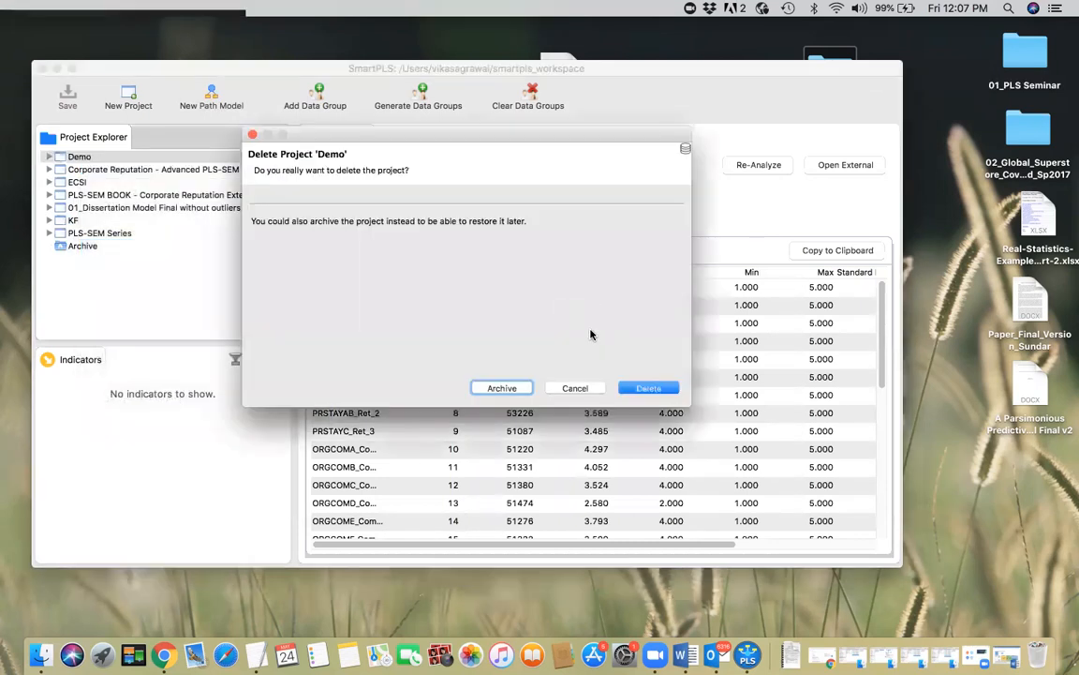
pyautogui.click(642, 388)
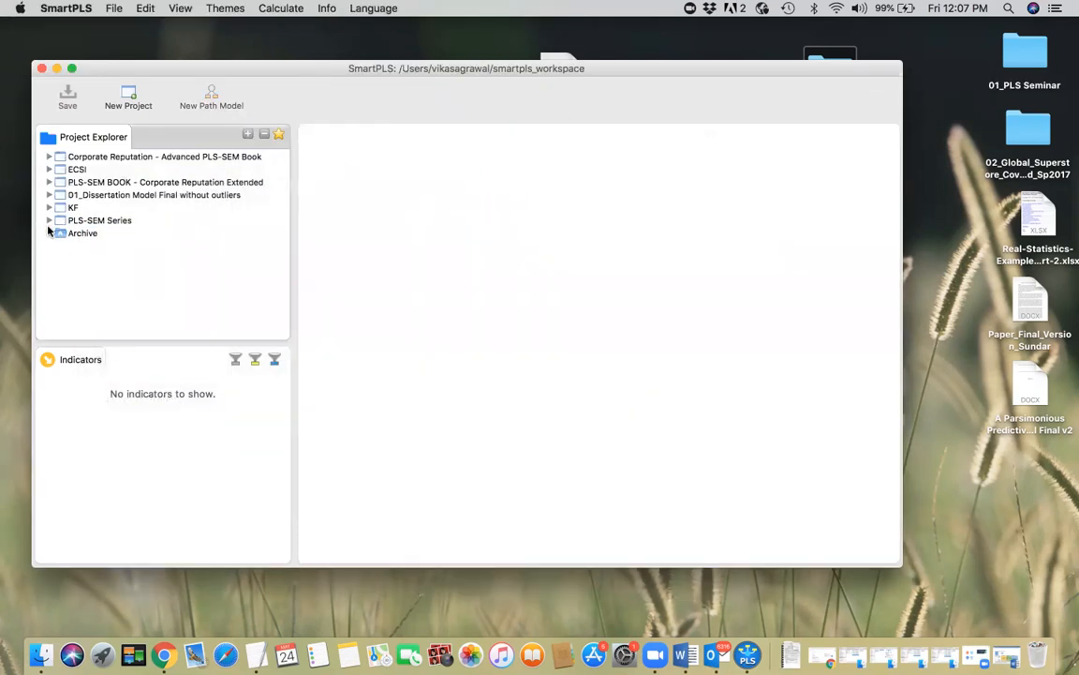
# Open the SOFA1201B_MissingValCoded-99 data file of the PLS-SEM Series project.
pyautogui.click(48, 221)
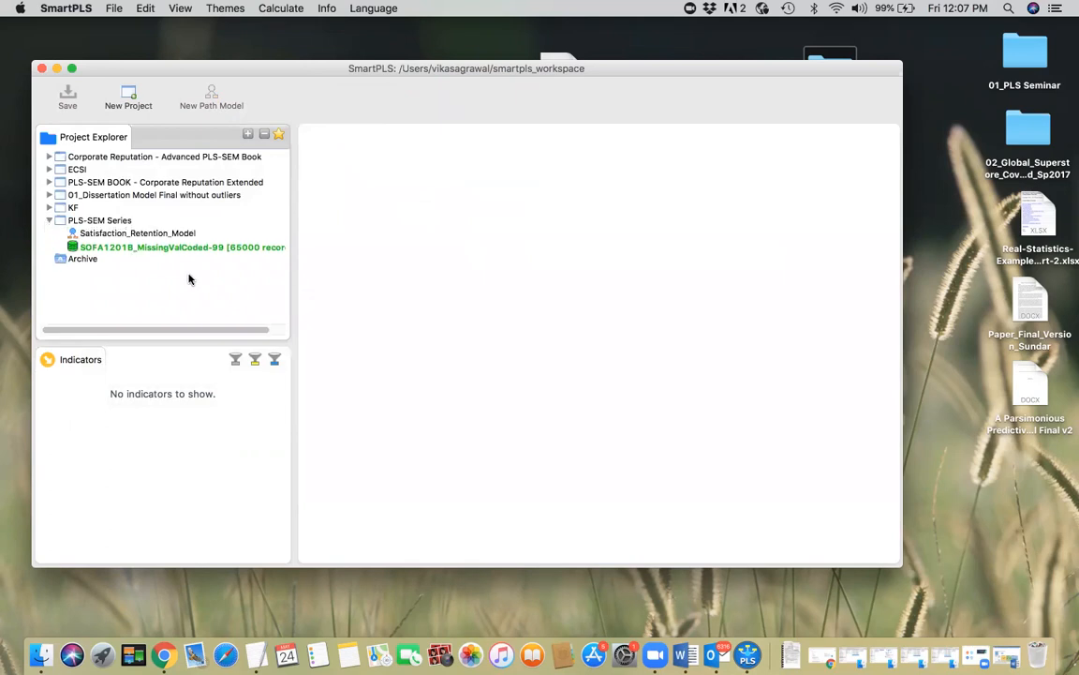
pyautogui.click(128, 250)
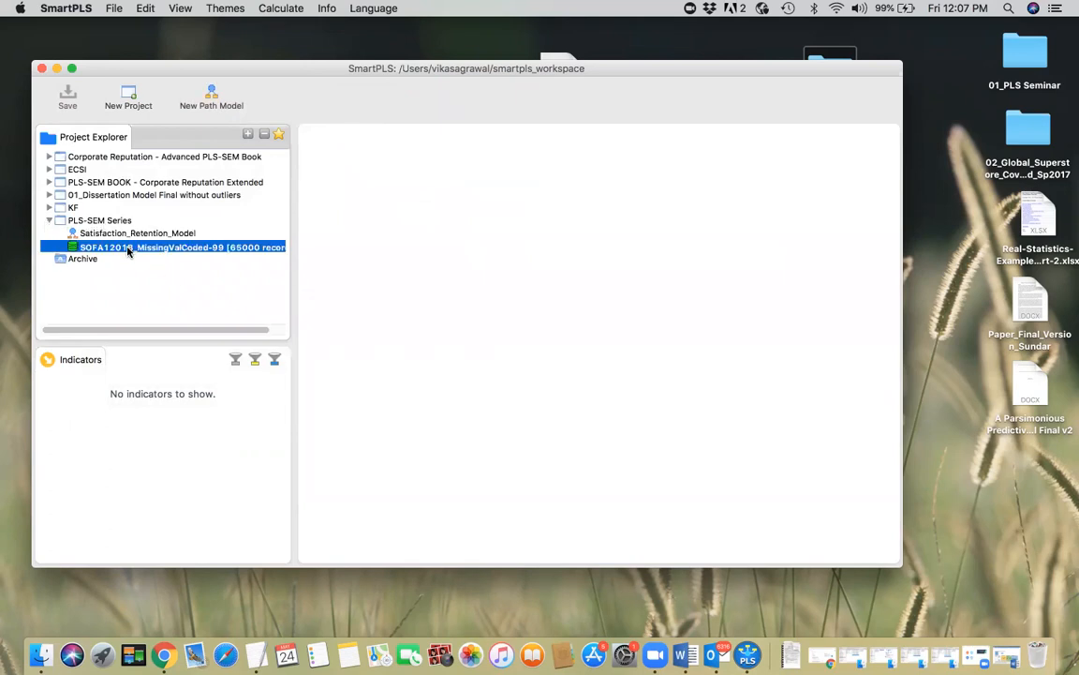
pyautogui.doubleClick(128, 250)
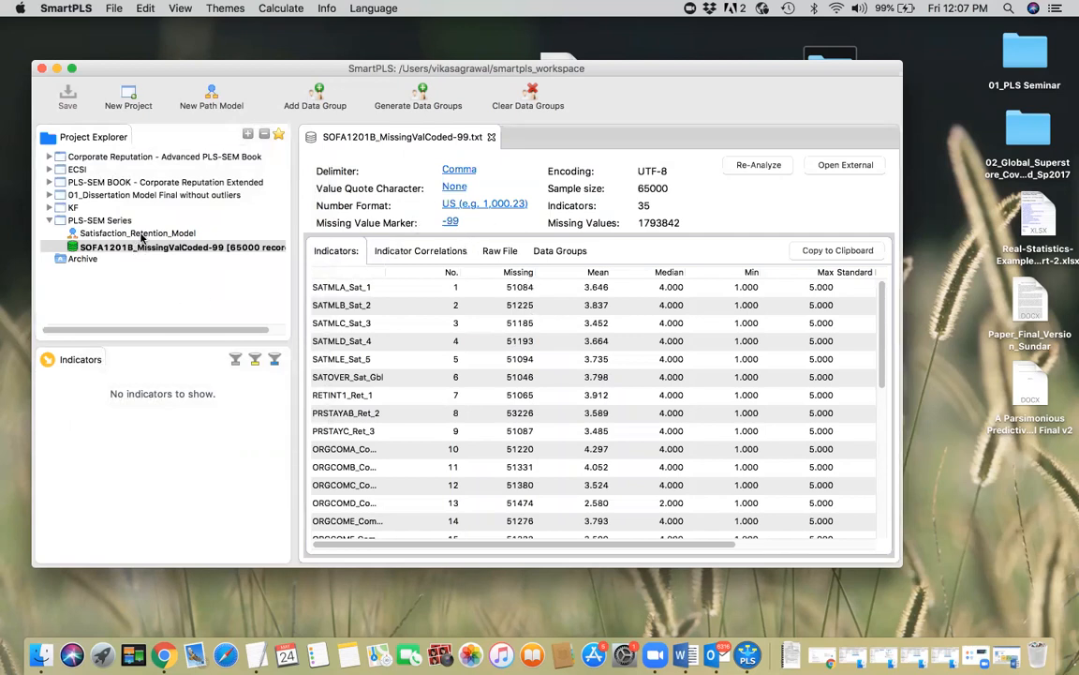
# Create a new path model named Satisfaction_Retention_Model_1 in the PLS-SEM Series project.
pyautogui.click(91, 221)
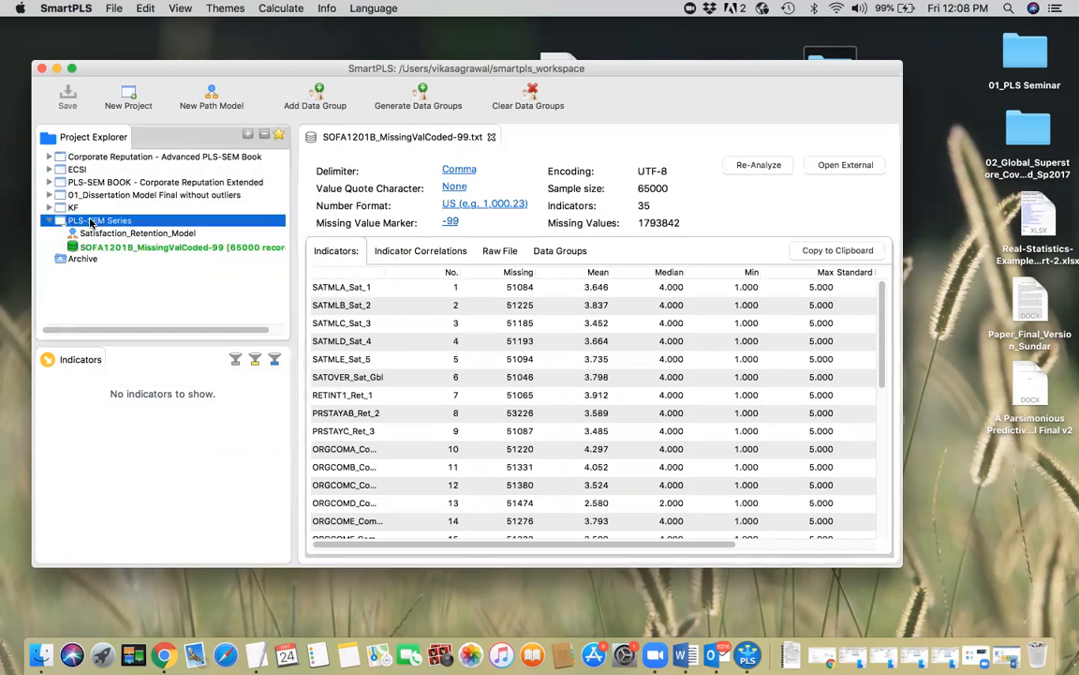
pyautogui.rightClick(91, 221)
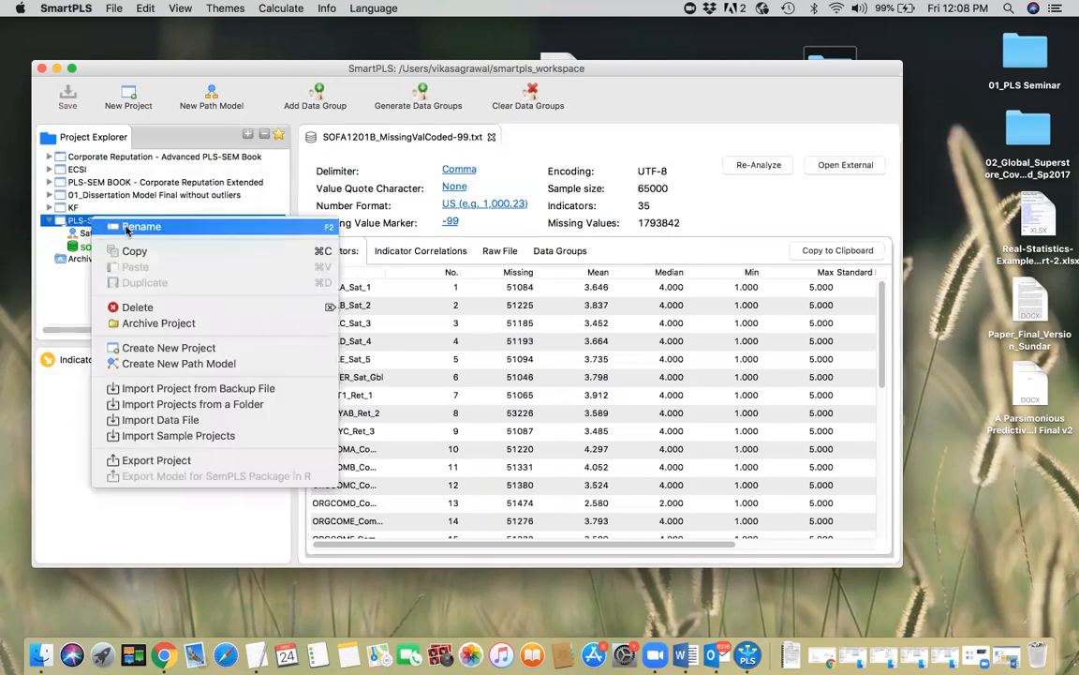
pyautogui.click(91, 221)
pyautogui.rightClick(91, 221)
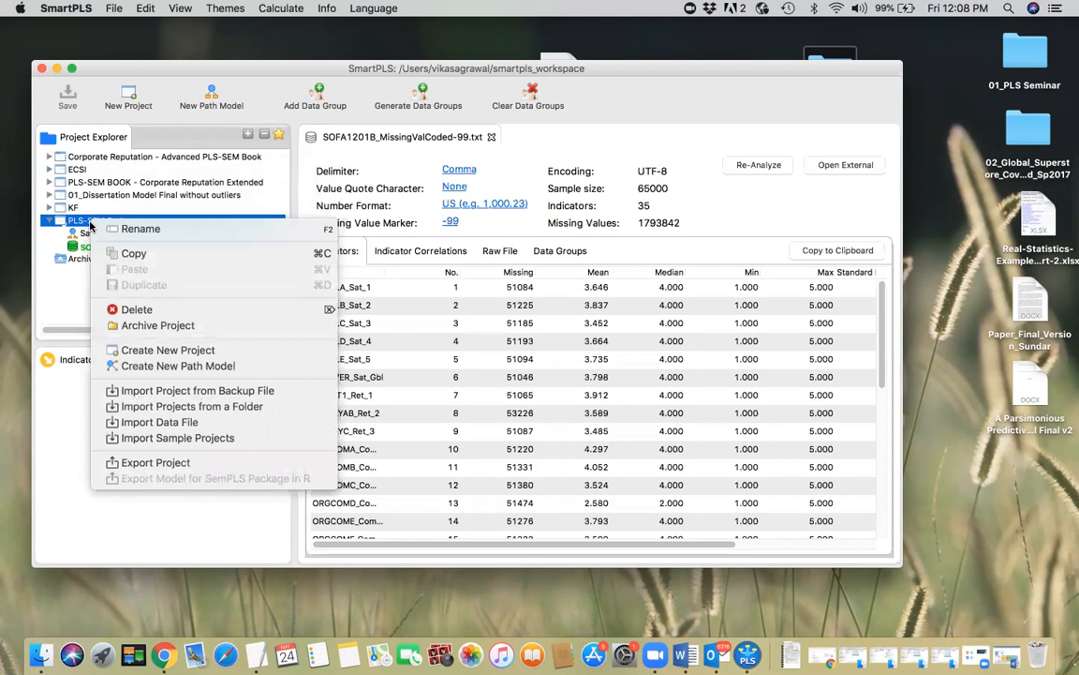
pyautogui.click(210, 367)
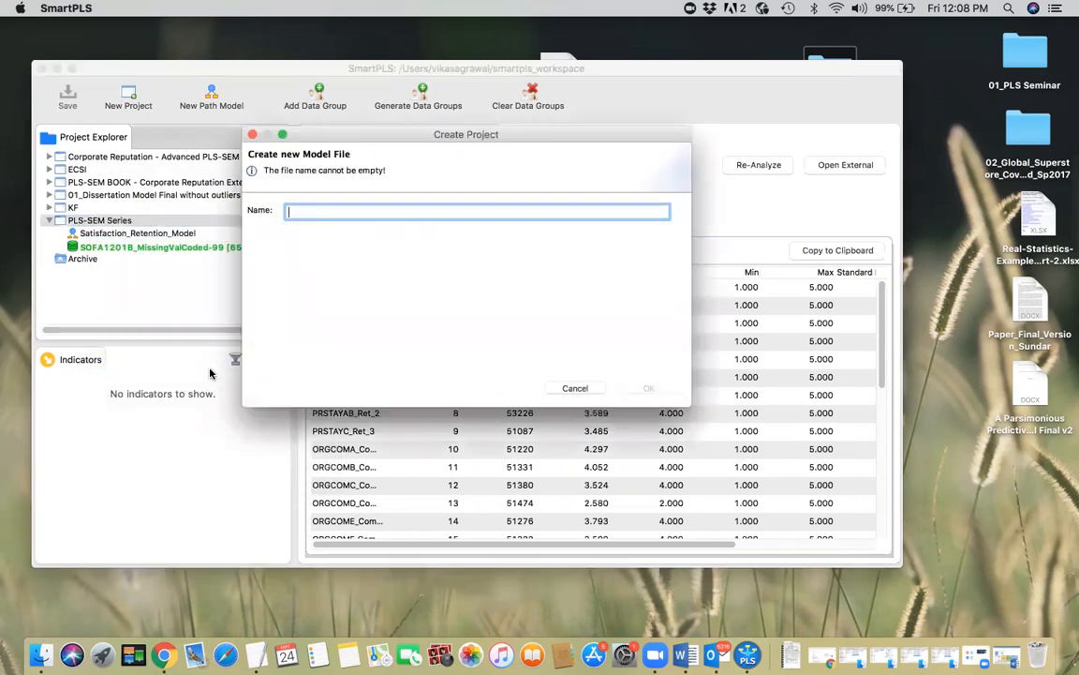
pyautogui.write('Satisfa')
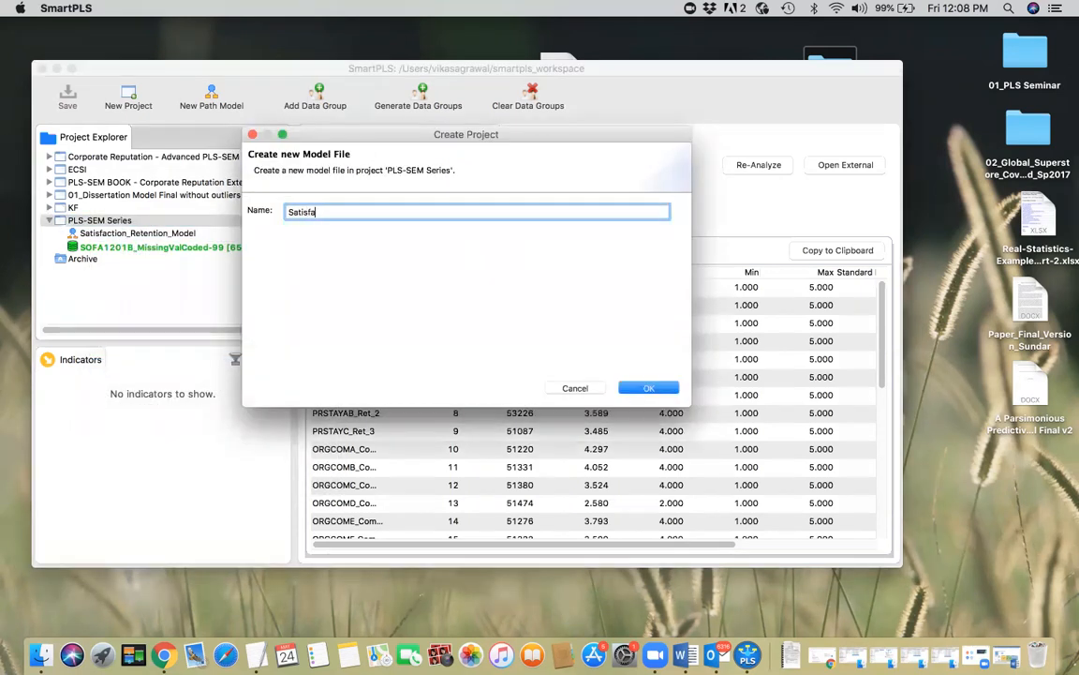
pyautogui.write('ction_Retention_Model')
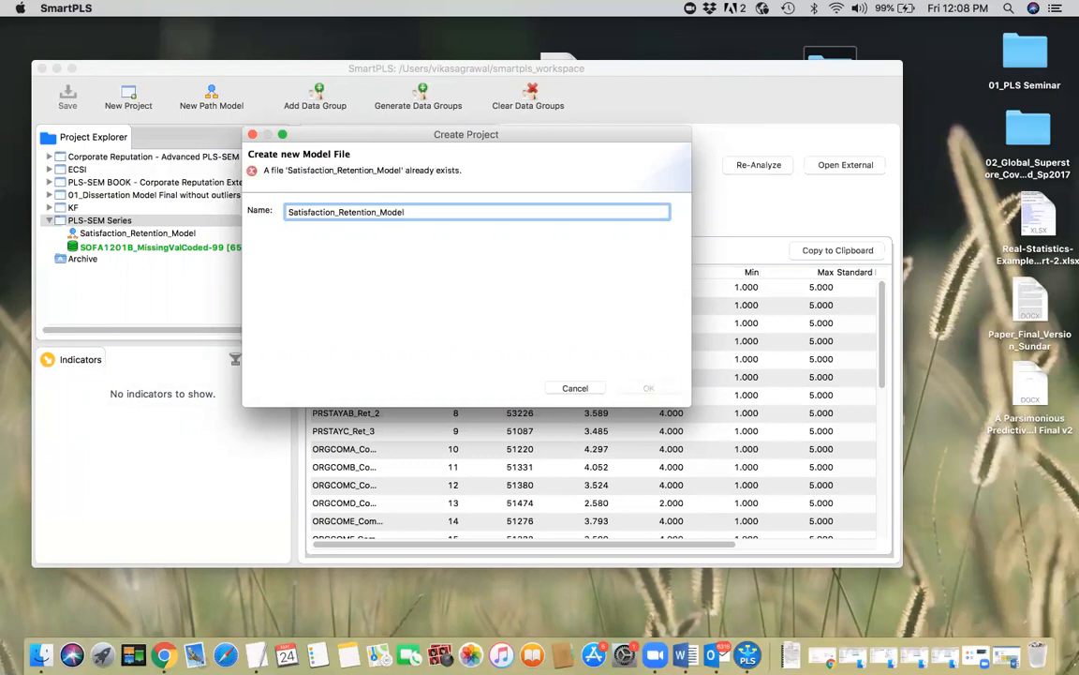
pyautogui.press('BackSpace')
pyautogui.press('BackSpace')
pyautogui.press('BackSpace')
pyautogui.press('BackSpace')
pyautogui.press('BackSpace')
pyautogui.press('BackSpace')
pyautogui.press('BackSpace')
pyautogui.press('BackSpace')
pyautogui.press('BackSpace')
pyautogui.press('BackSpace')
pyautogui.press('BackSpace')
pyautogui.press('BackSpace')
pyautogui.press('BackSpace')
pyautogui.press('BackSpace')
pyautogui.press('BackSpace')
pyautogui.press('BackSpace')
pyautogui.press('BackSpace')
pyautogui.press('BackSpace')
pyautogui.press('BackSpace')
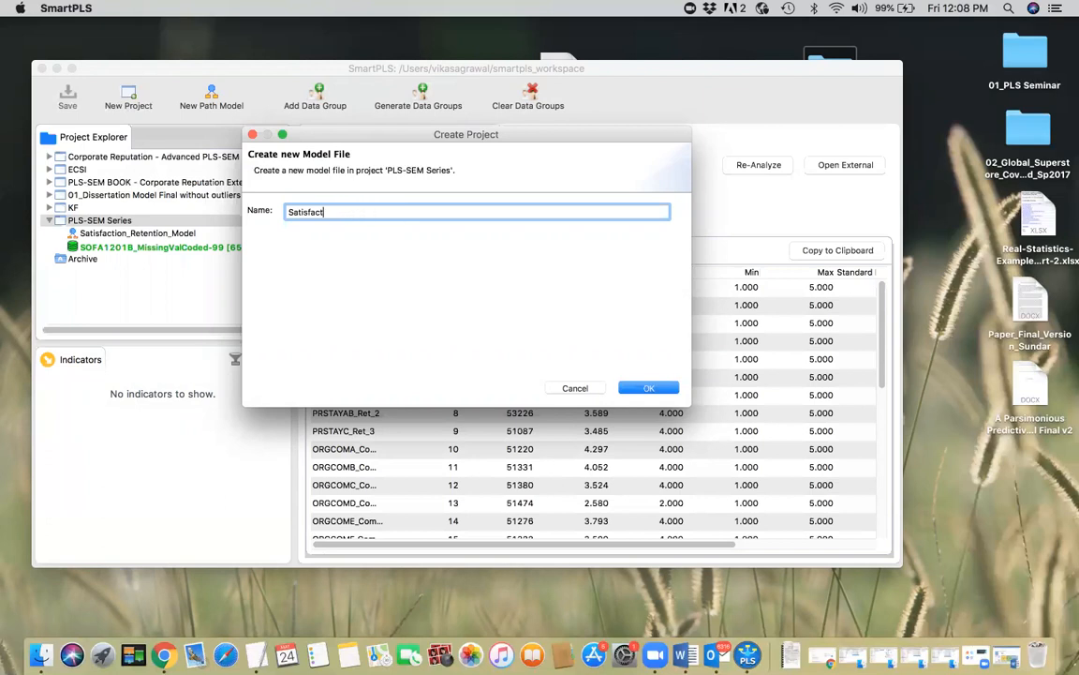
pyautogui.write('ion')
pyautogui.write('_Retention')
pyautogui.write('_m')
pyautogui.write('odle')
pyautogui.write('l')
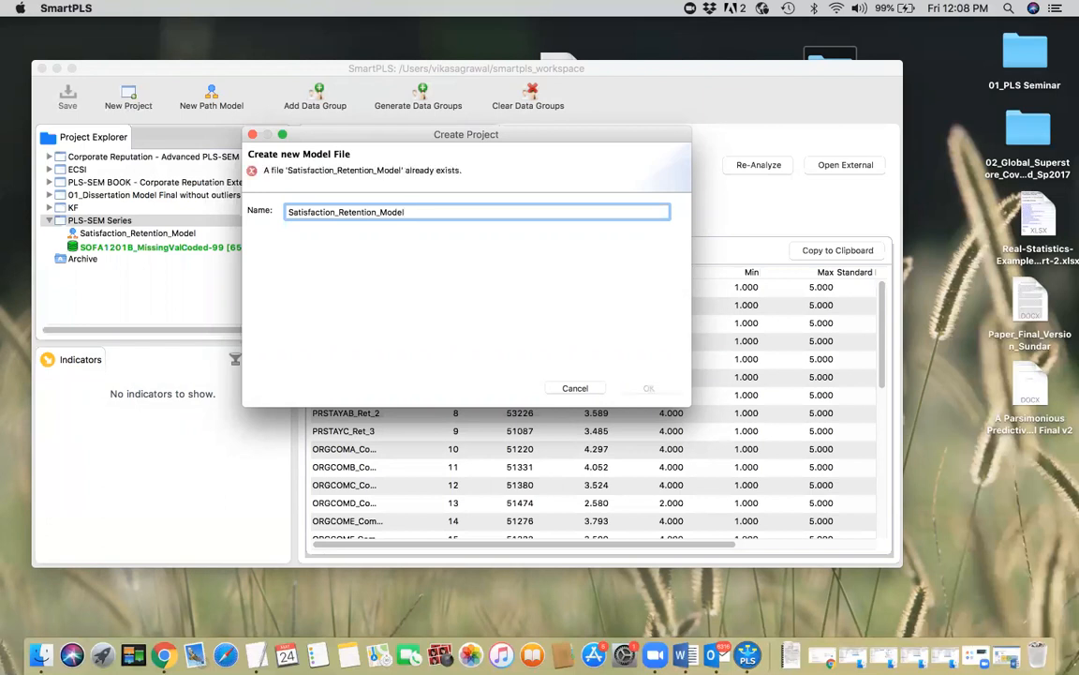
pyautogui.write('_1')
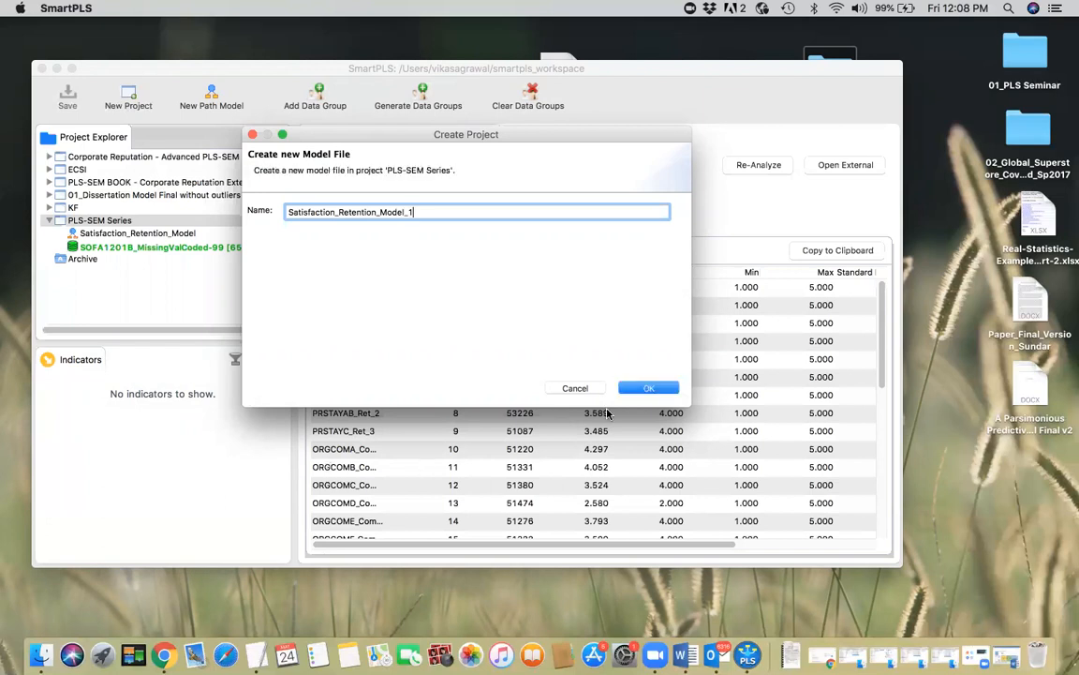
pyautogui.click(653, 391)
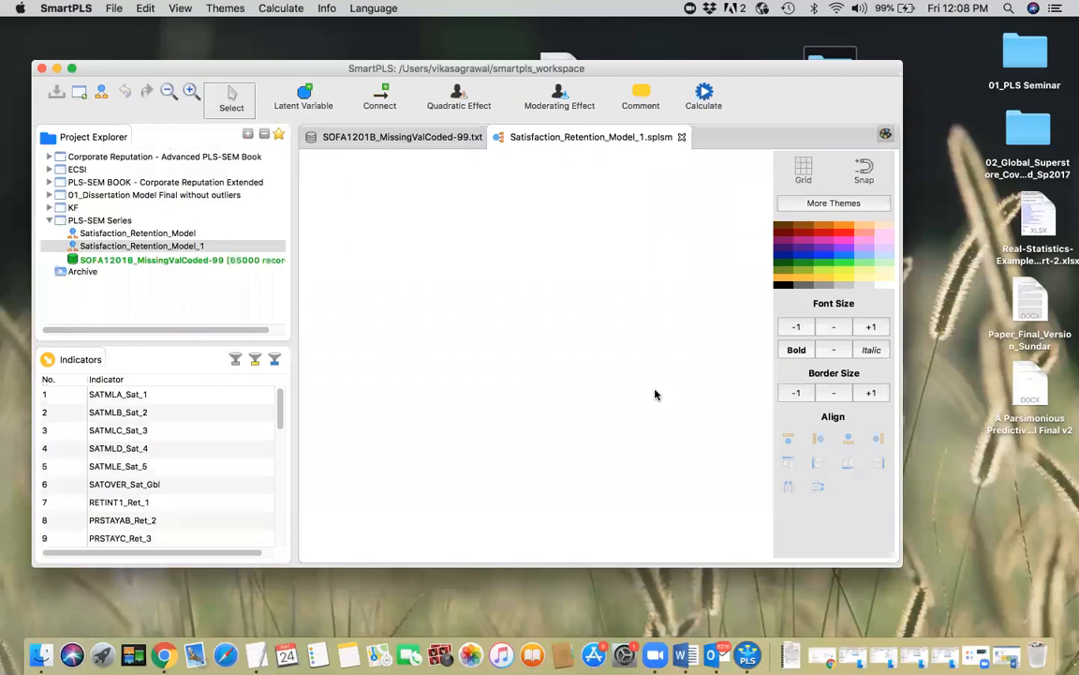
# Delete the older Satisfaction_Retention_Model path model from the PLS-SEM Series project.
pyautogui.rightClick(165, 234)
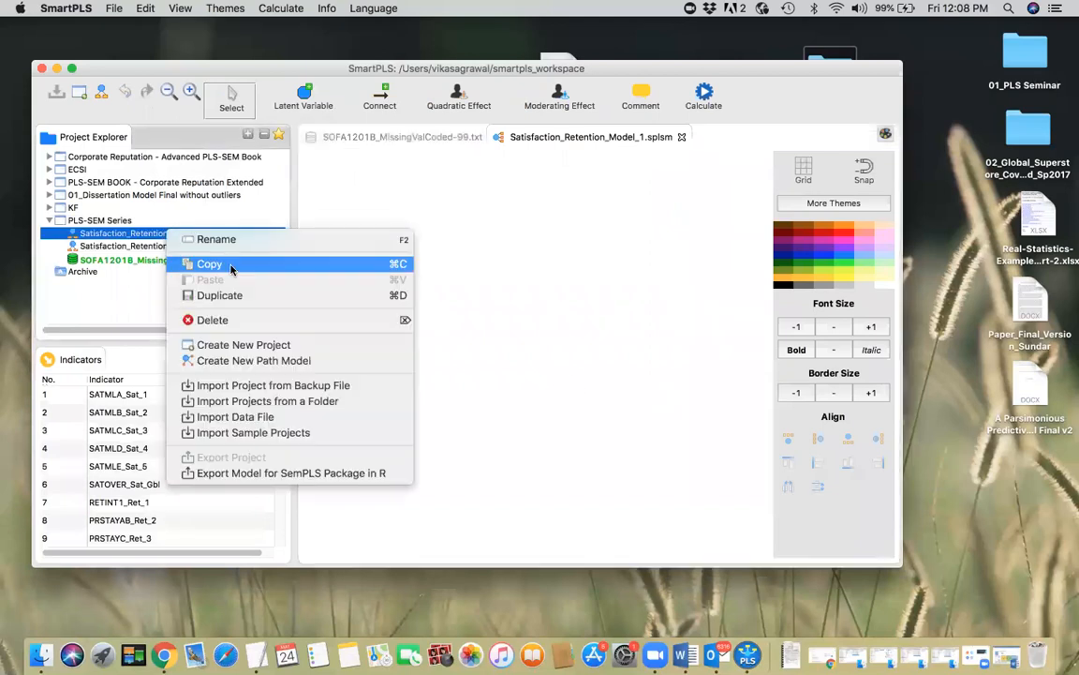
pyautogui.click(234, 320)
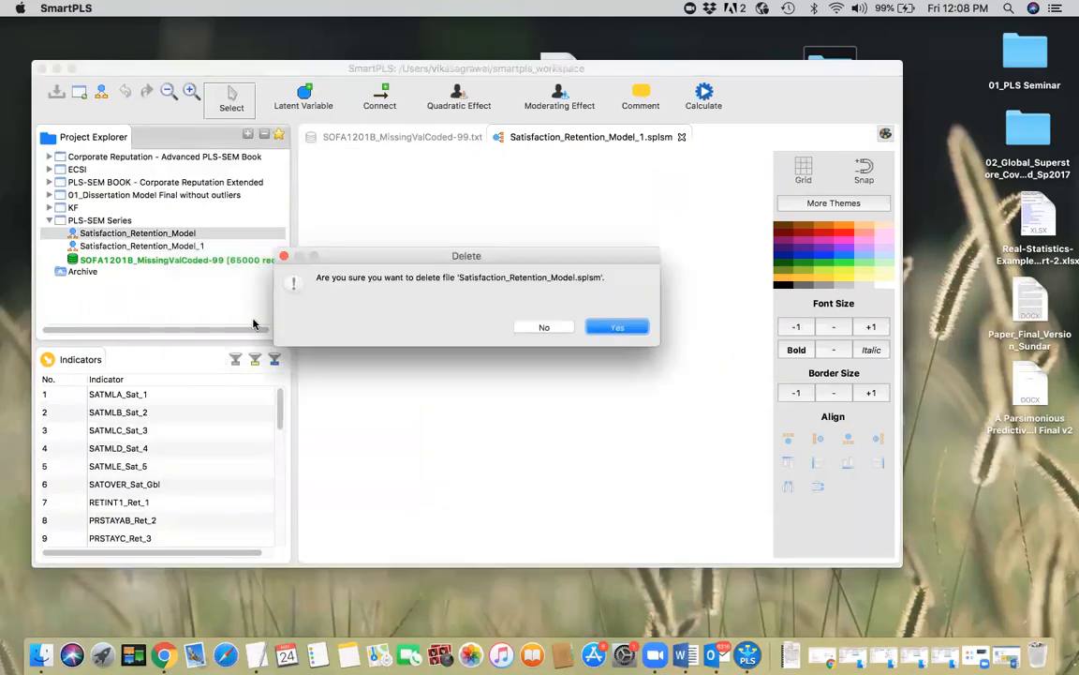
pyautogui.click(614, 328)
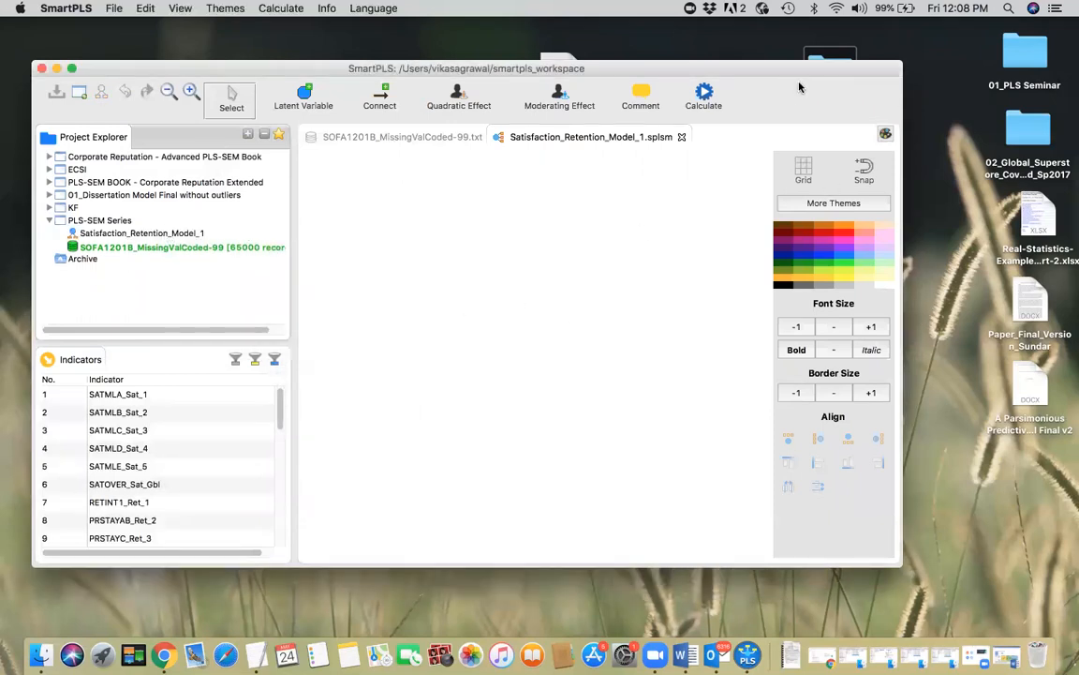
# Reposition the window, hide the formatting palette beside the canvas, and enlarge the window to nearly fill the screen.
pyautogui.moveTo(754, 71); pyautogui.dragTo(725, 52)
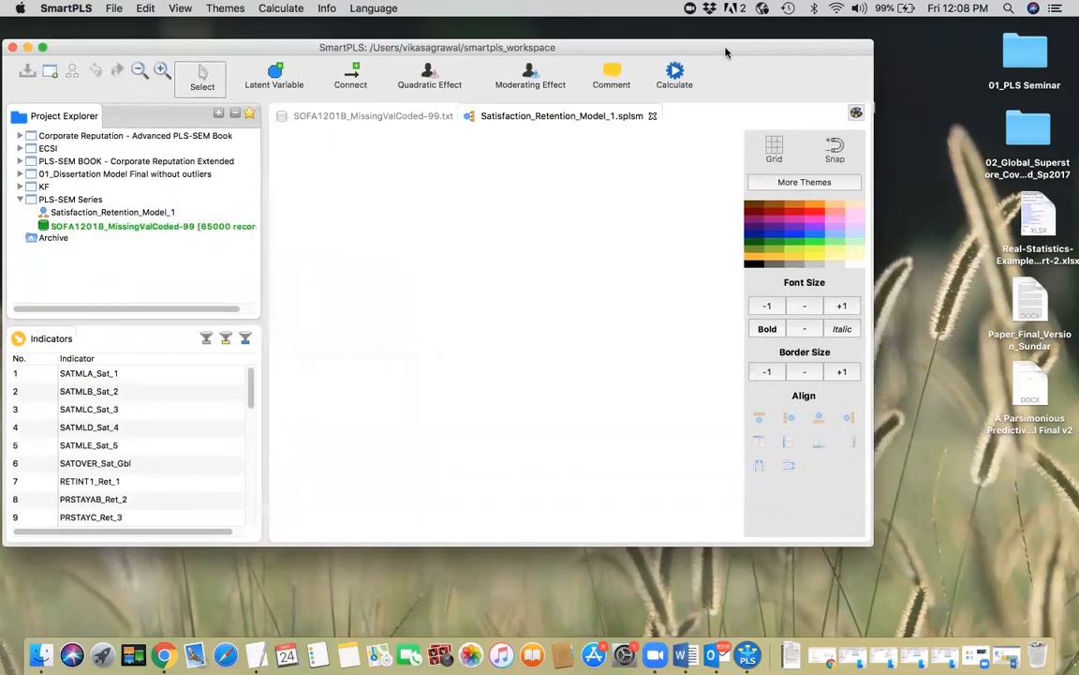
pyautogui.click(857, 113)
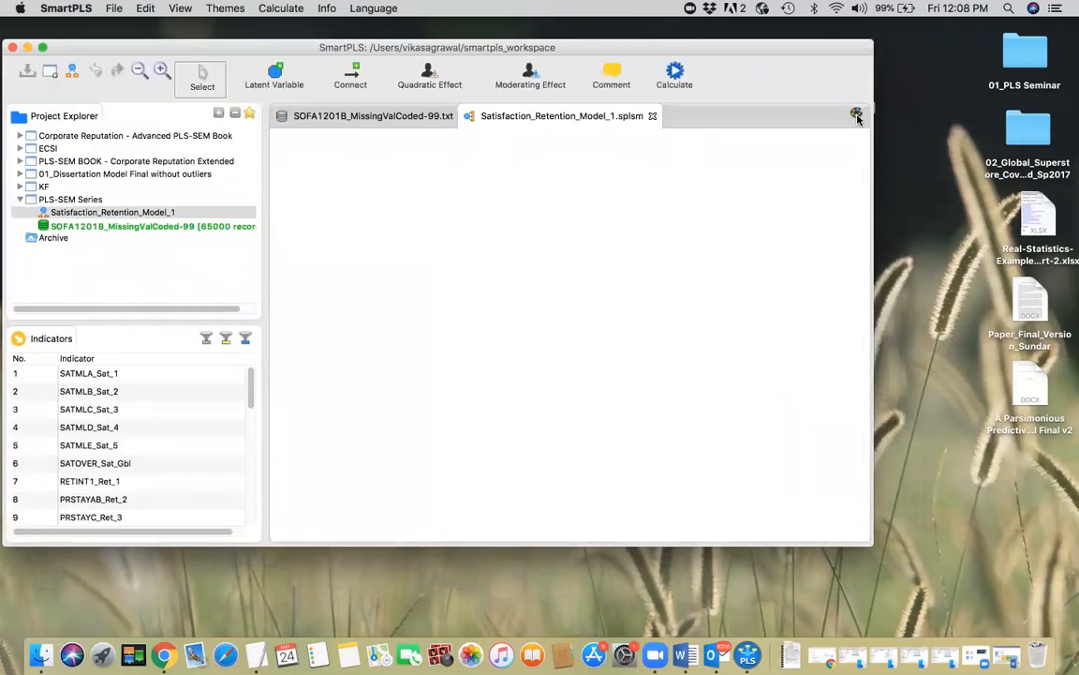
pyautogui.moveTo(873, 543); pyautogui.dragTo(1050, 611)
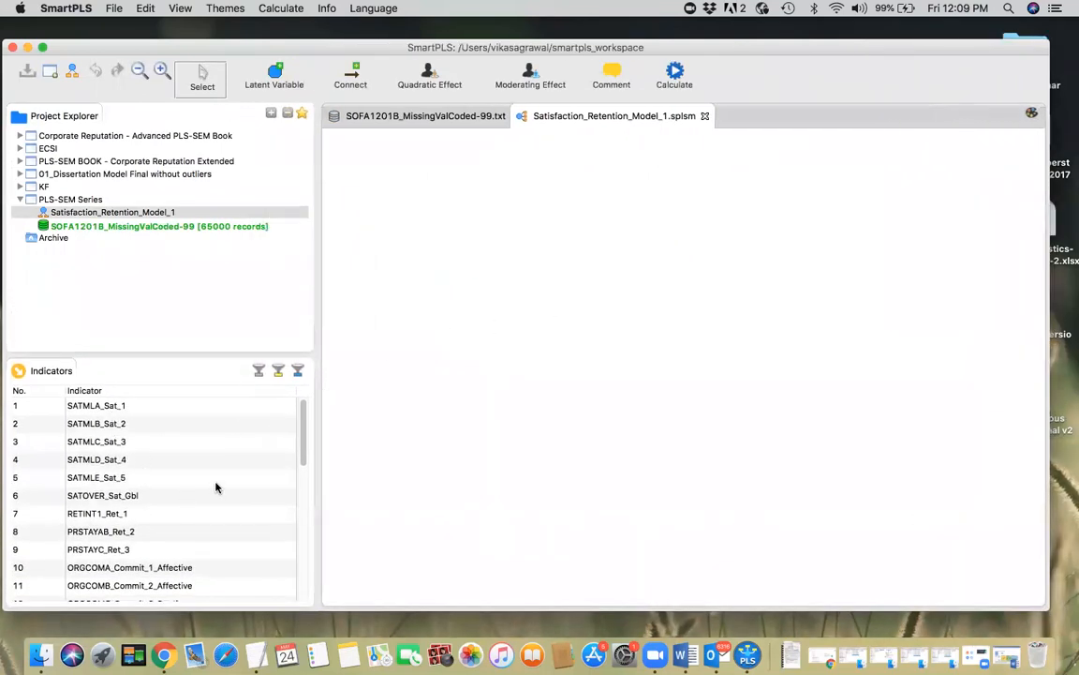
# Place the five indicators SATMLA_Sat_1 through SATMLE_Sat_5 on the empty canvas as a new latent variable.
pyautogui.scroll(-3, 216, 488)
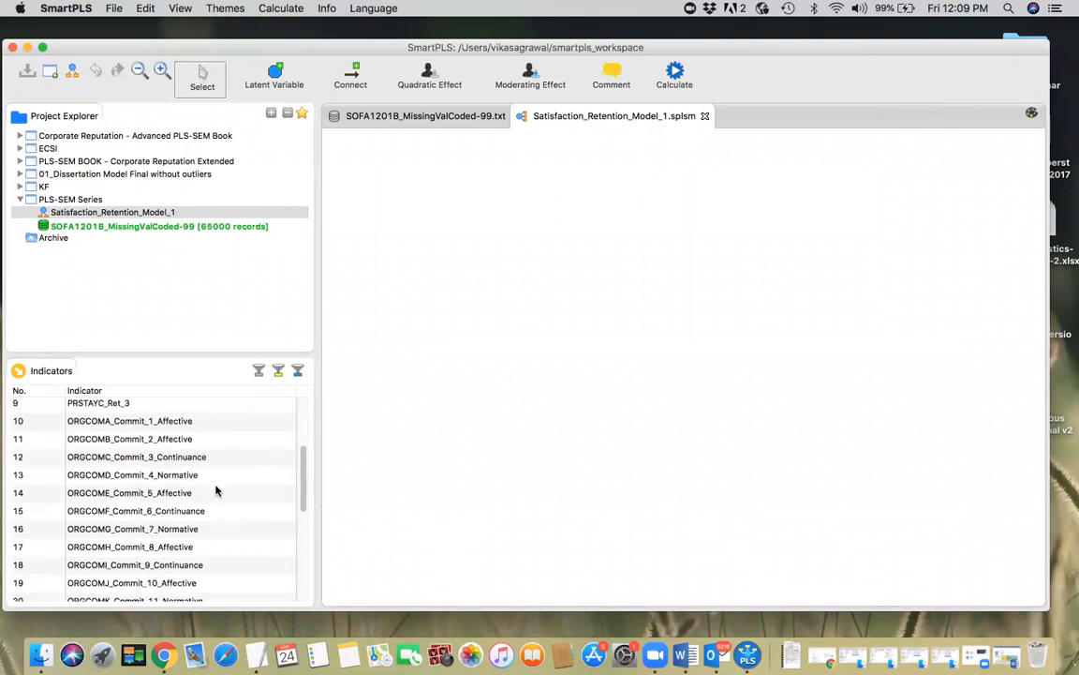
pyautogui.scroll(-1, 216, 489)
pyautogui.scroll(3, 211, 488)
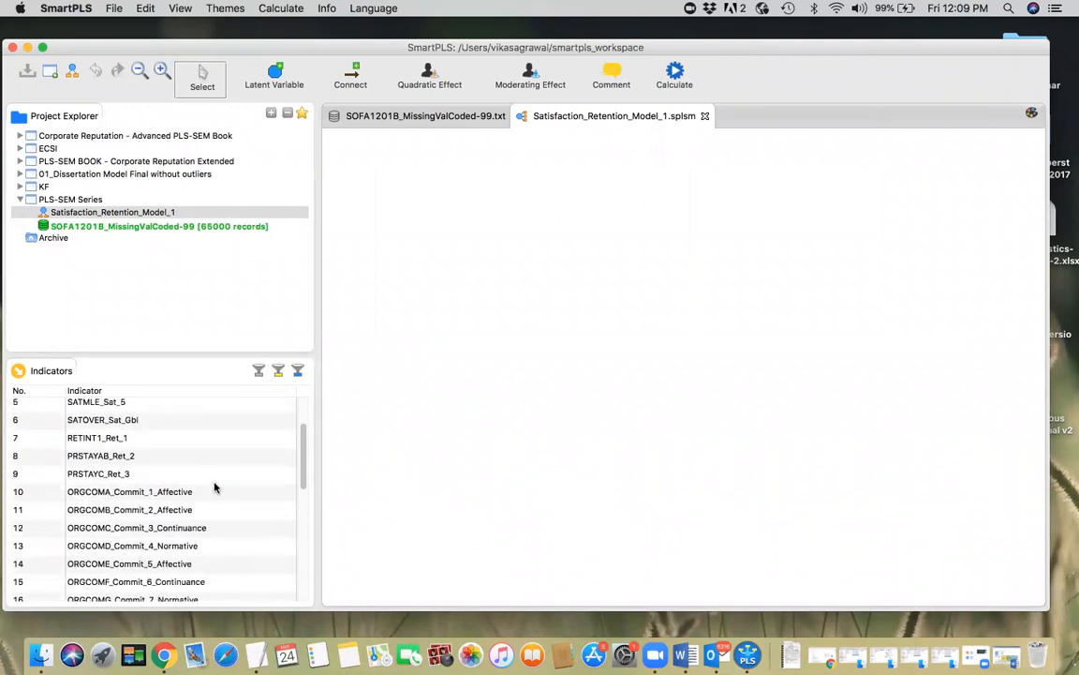
pyautogui.click(119, 406)
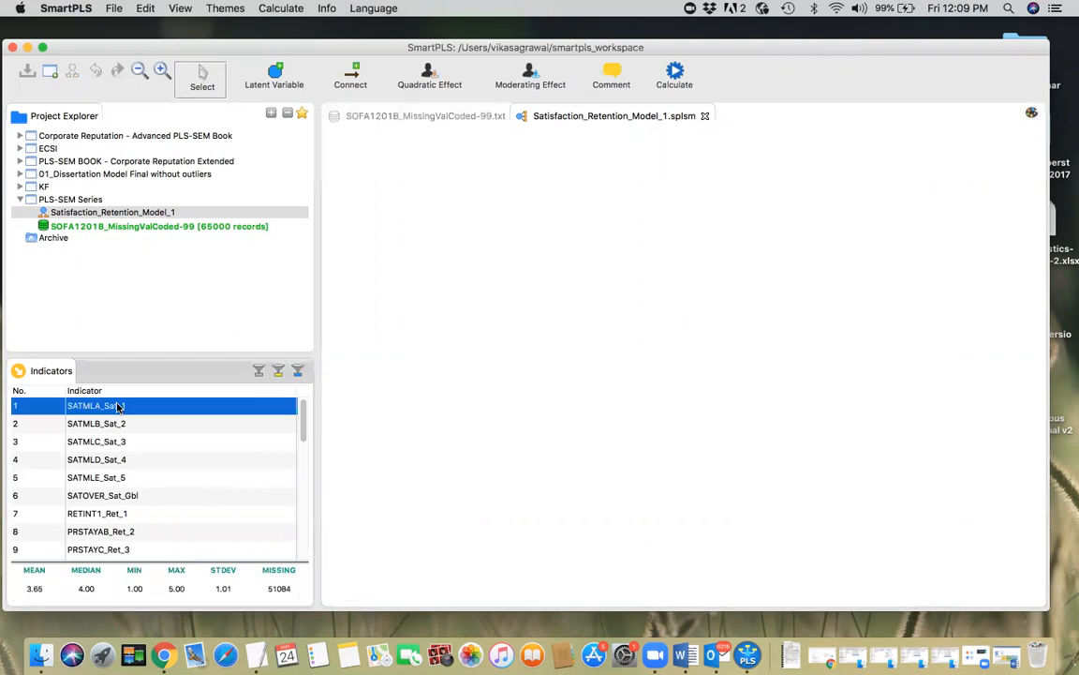
pyautogui.keyDown('shift'); pyautogui.click(117, 478); pyautogui.keyUp('shift')
pyautogui.moveTo(136, 446); pyautogui.dragTo(474, 335)
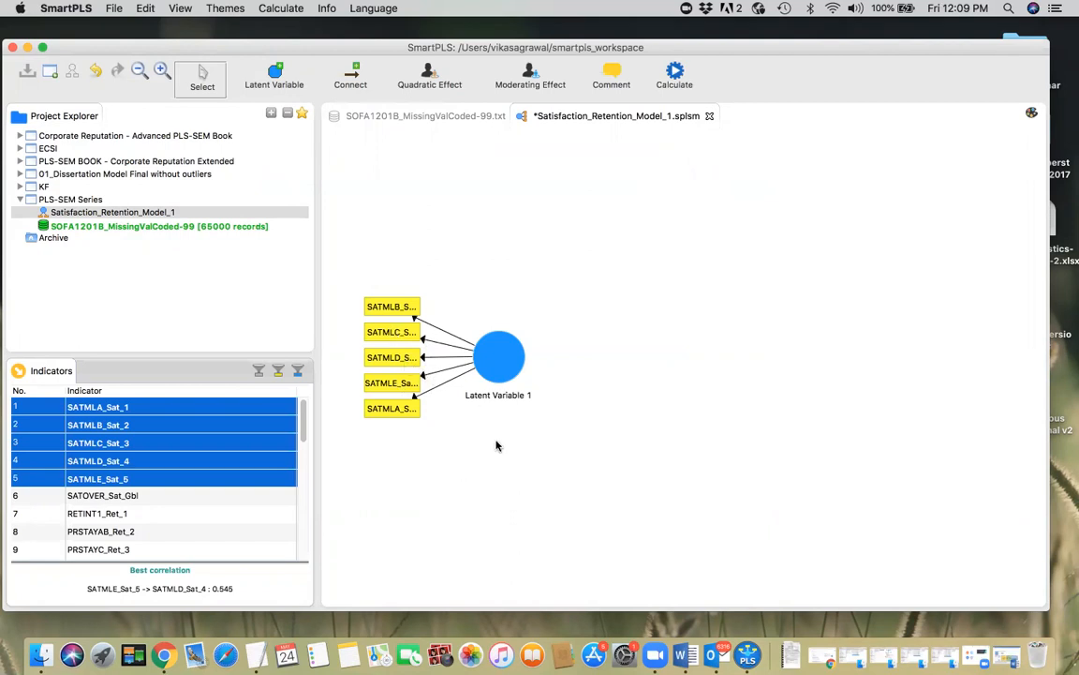
# Rename the latent variable measured by the five SATML indicators as Satisfaction.
pyautogui.rightClick(498, 355)
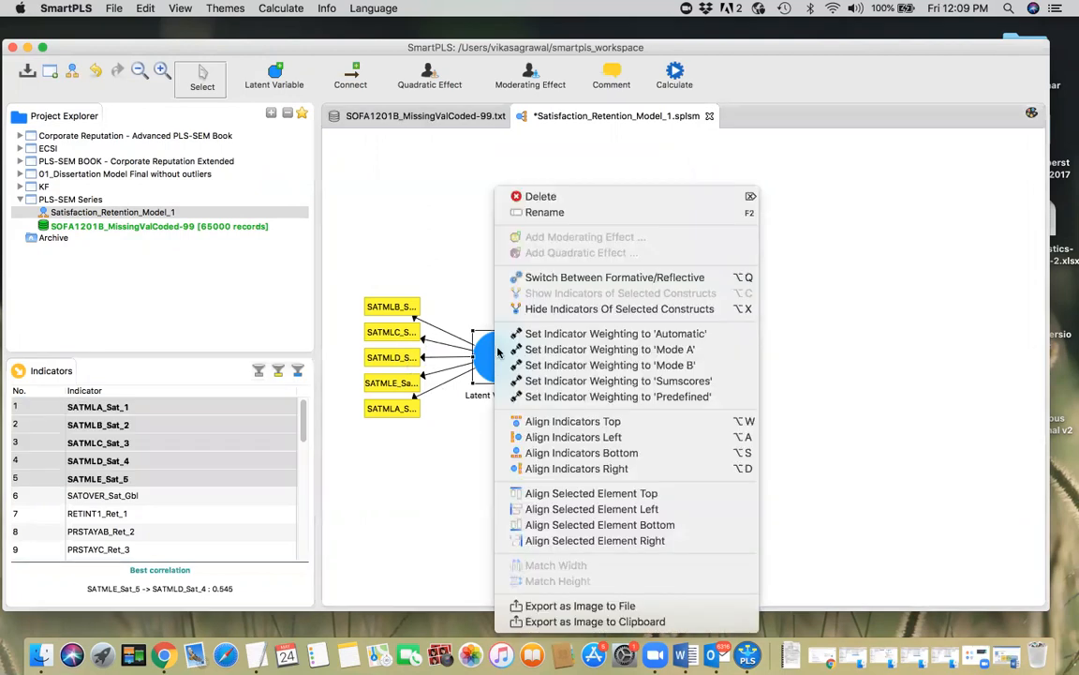
pyautogui.click(546, 212)
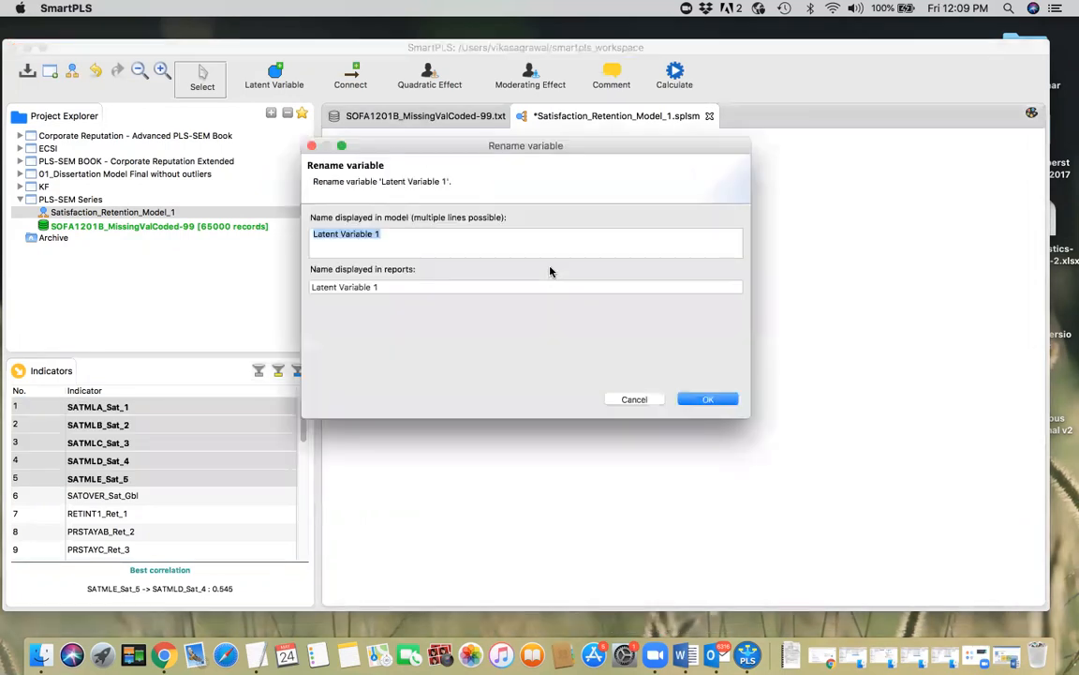
pyautogui.write('Satisfaction')
pyautogui.click(708, 399)
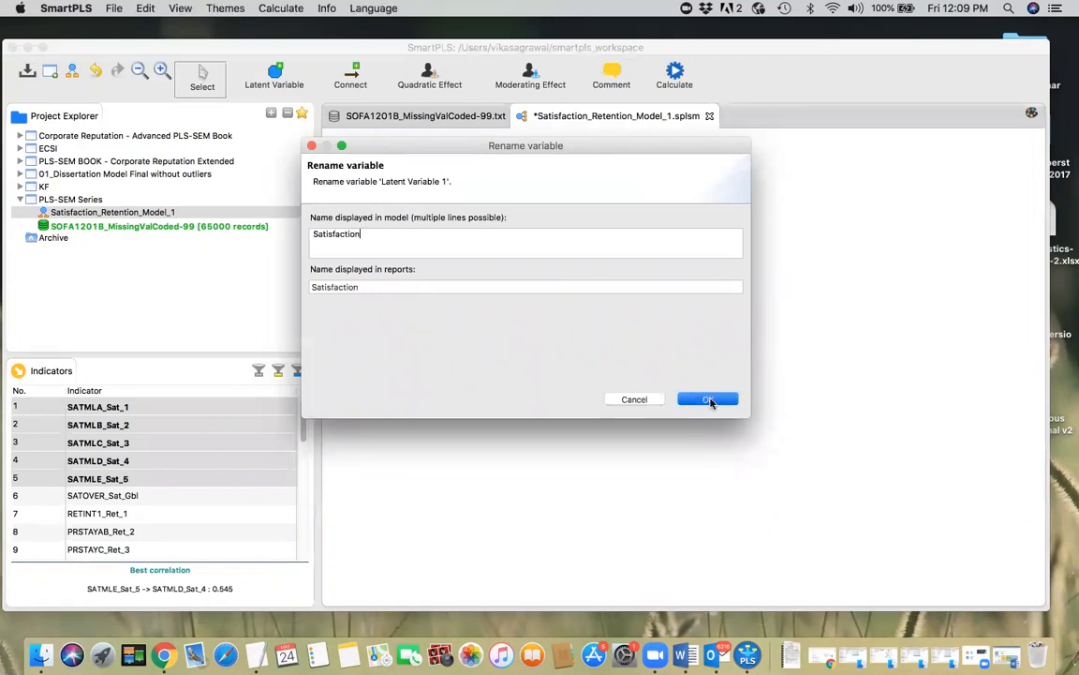
# Place the six affective commitment indicators ORGCOMA, ORGCOMB, ORGCOME, ORGCOMH, ORGCOMJ and ORGCOMM as a new latent variable above and right of Satisfaction.
pyautogui.scroll(-4, 210, 511)
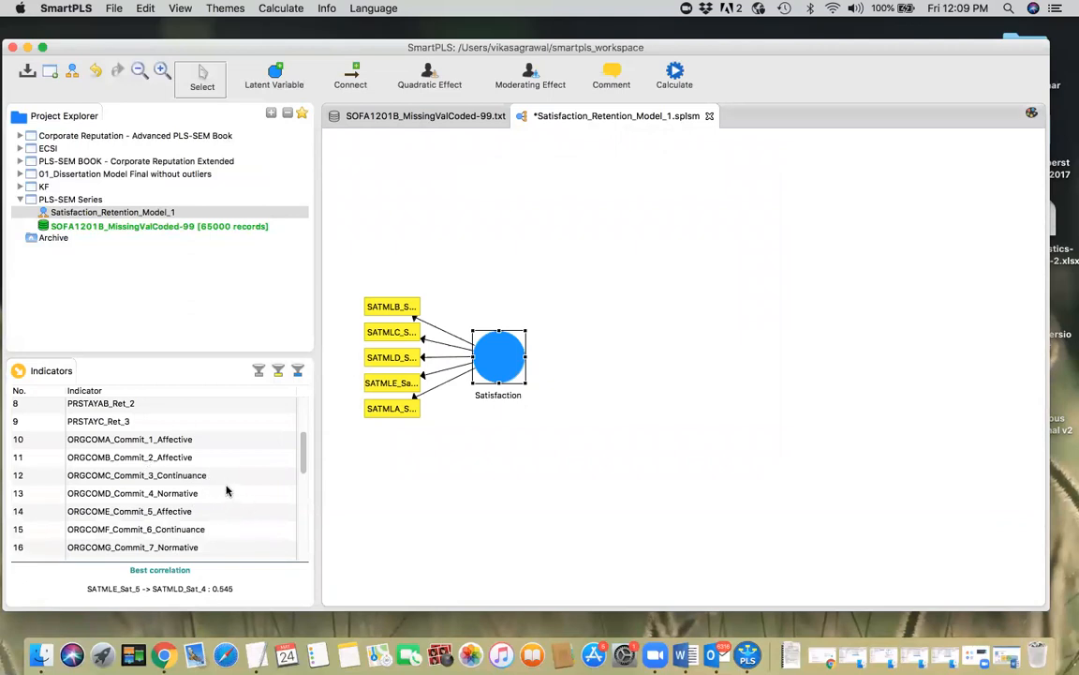
pyautogui.click(176, 439)
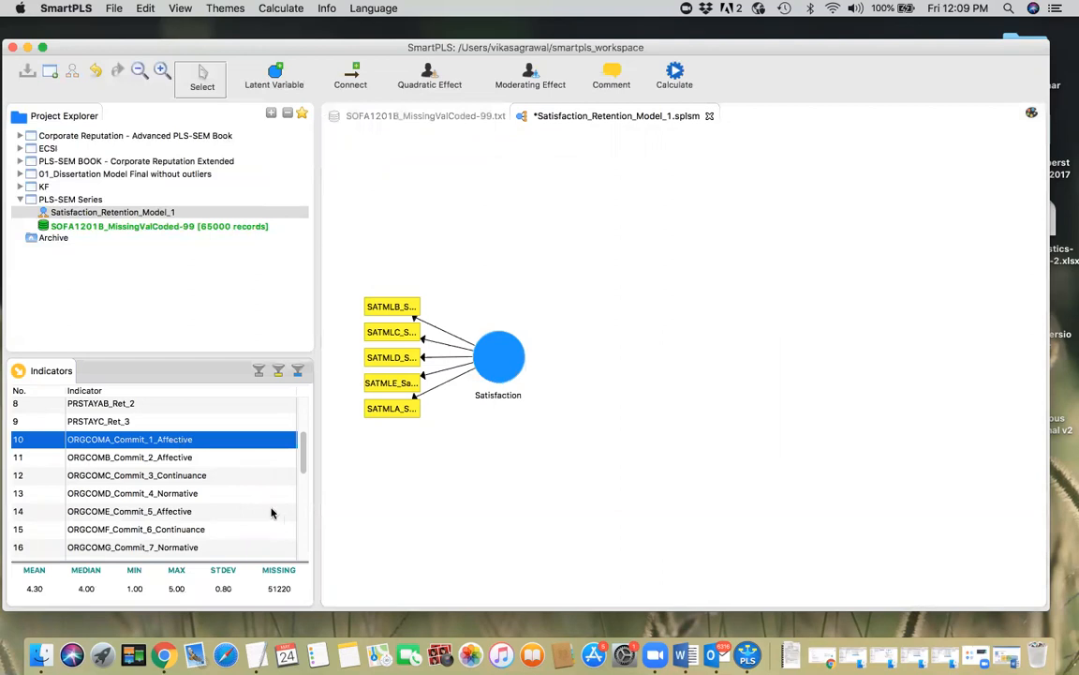
pyautogui.keyDown('shift'); pyautogui.click(174, 458); pyautogui.keyUp('shift')
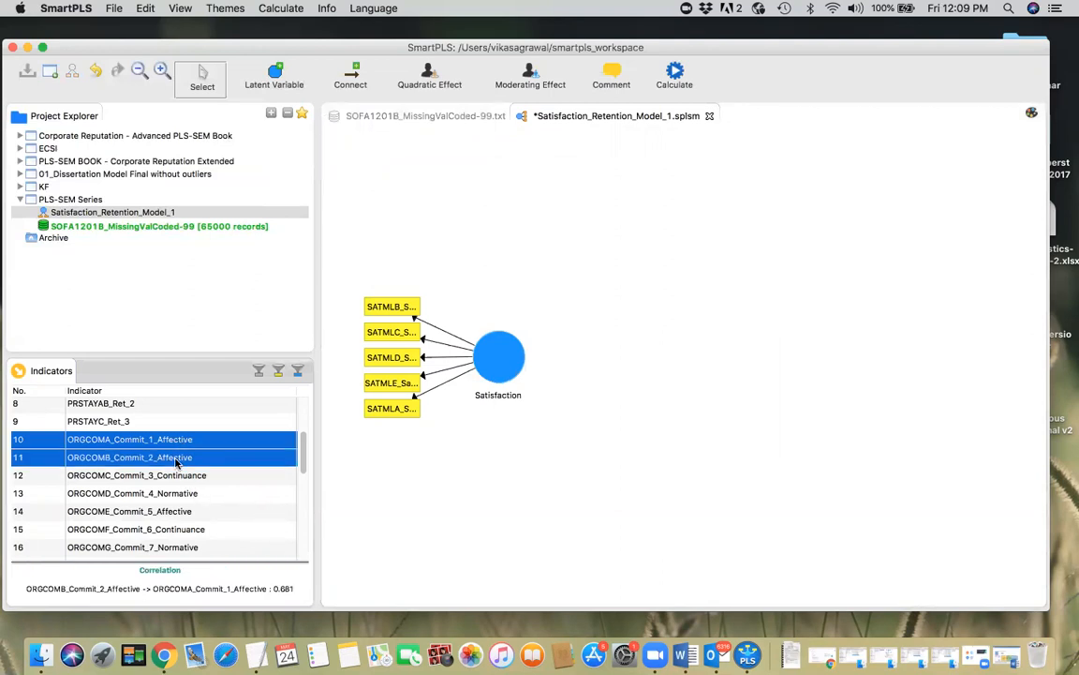
pyautogui.keyDown('super'); pyautogui.click(183, 512); pyautogui.keyUp('super')
pyautogui.scroll(-3, 264, 534)
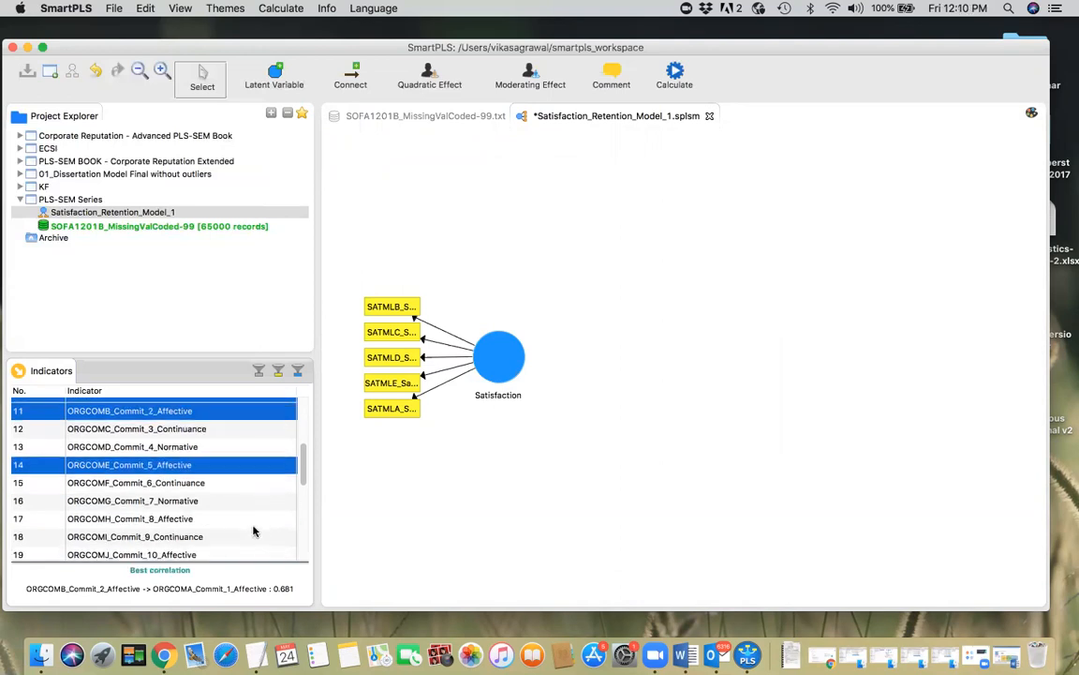
pyautogui.keyDown('super'); pyautogui.click(228, 519); pyautogui.keyUp('super')
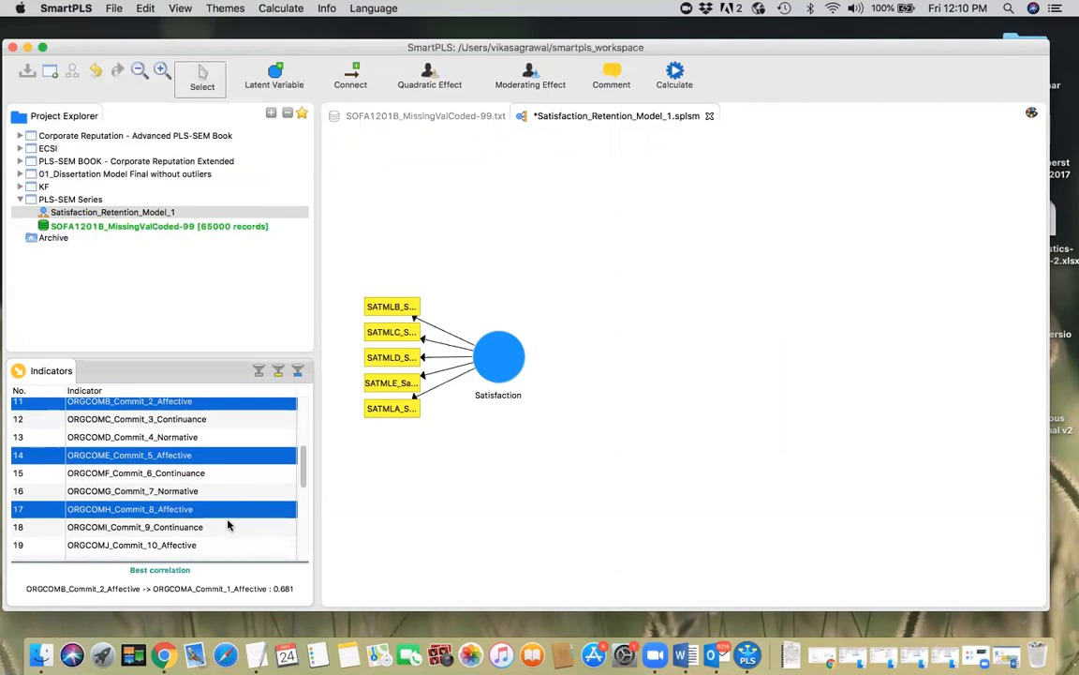
pyautogui.scroll(-3, 225, 520)
pyautogui.keyDown('super'); pyautogui.click(192, 489); pyautogui.keyUp('super')
pyautogui.scroll(-3, 233, 523)
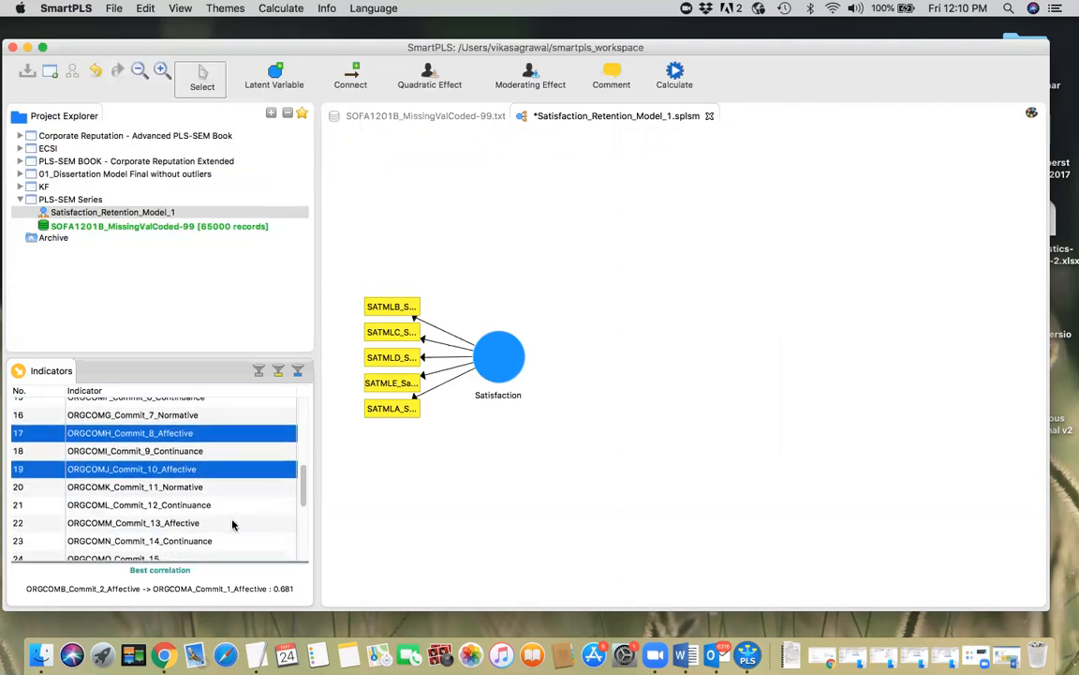
pyautogui.scroll(3, 187, 478)
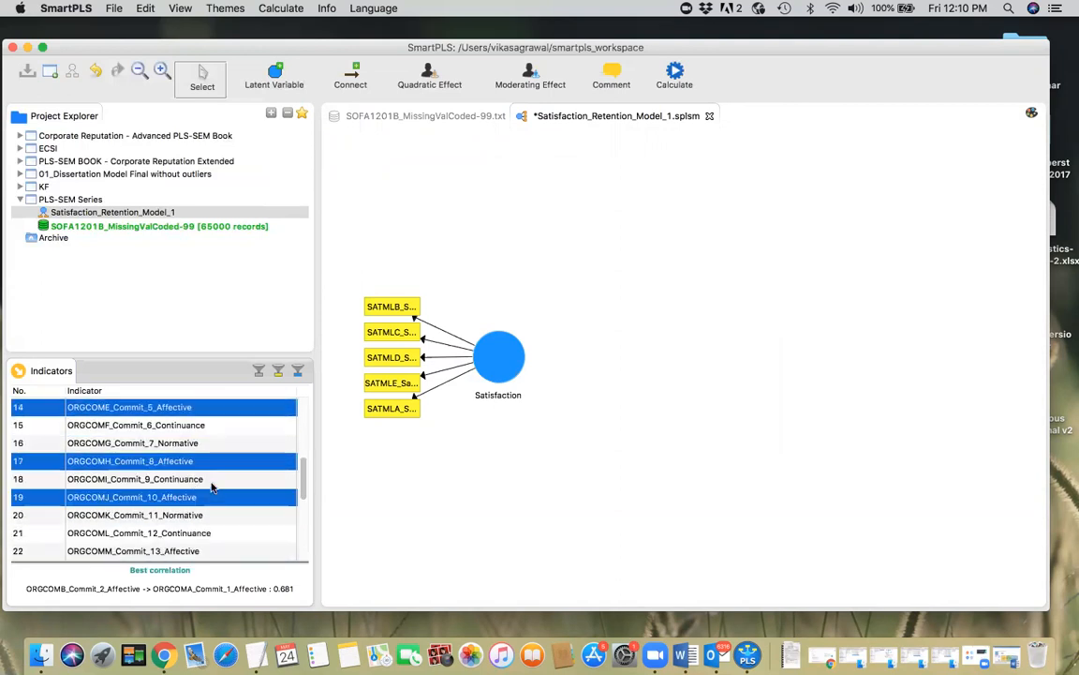
pyautogui.scroll(-1, 232, 536)
pyautogui.keyDown('super'); pyautogui.click(216, 543); pyautogui.keyUp('super')
pyautogui.scroll(-3, 200, 544)
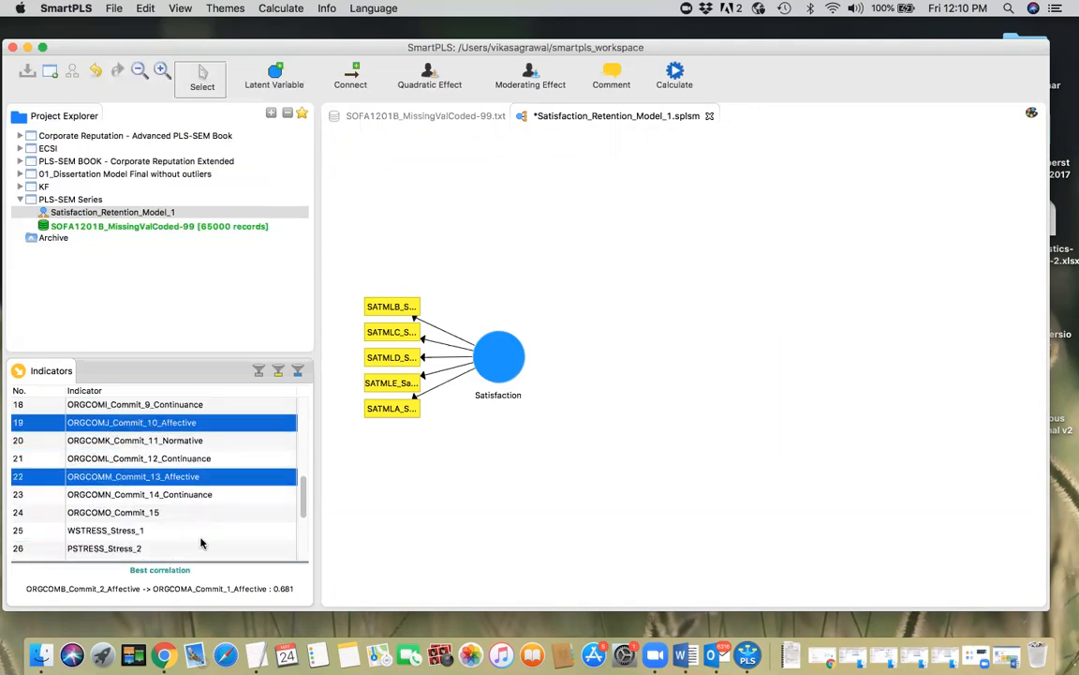
pyautogui.scroll(6, 199, 541)
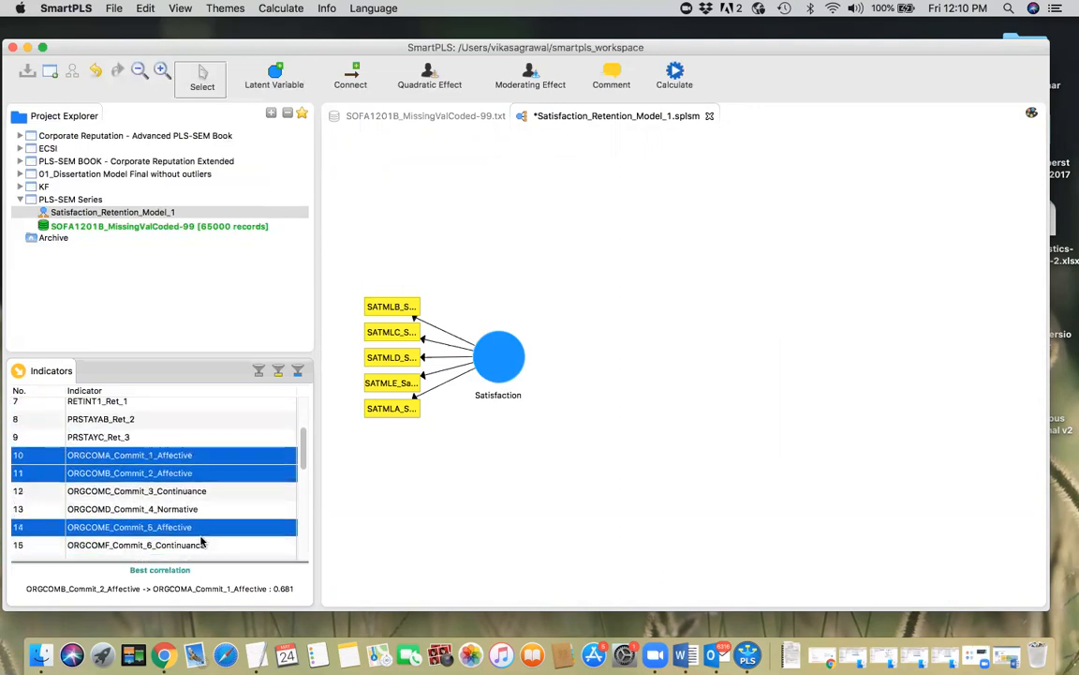
pyautogui.moveTo(200, 471); pyautogui.dragTo(658, 231)
# Align the affective commitment construct's indicators along its top and rename the construct as Aff_Commitment.
pyautogui.rightClick(720, 233)
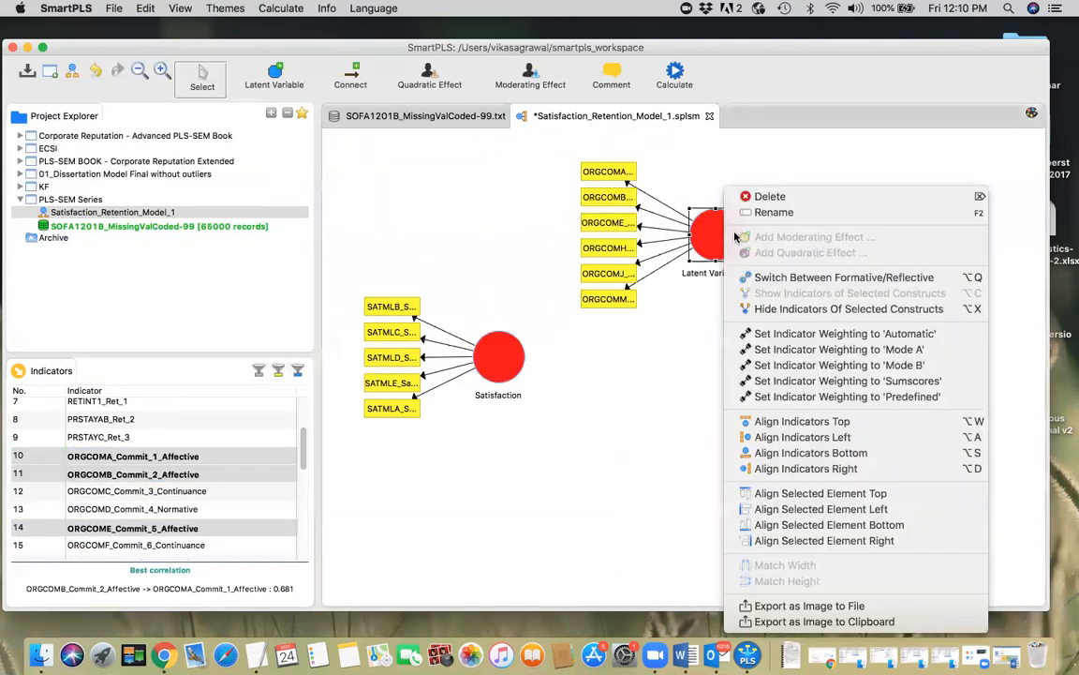
pyautogui.click(798, 423)
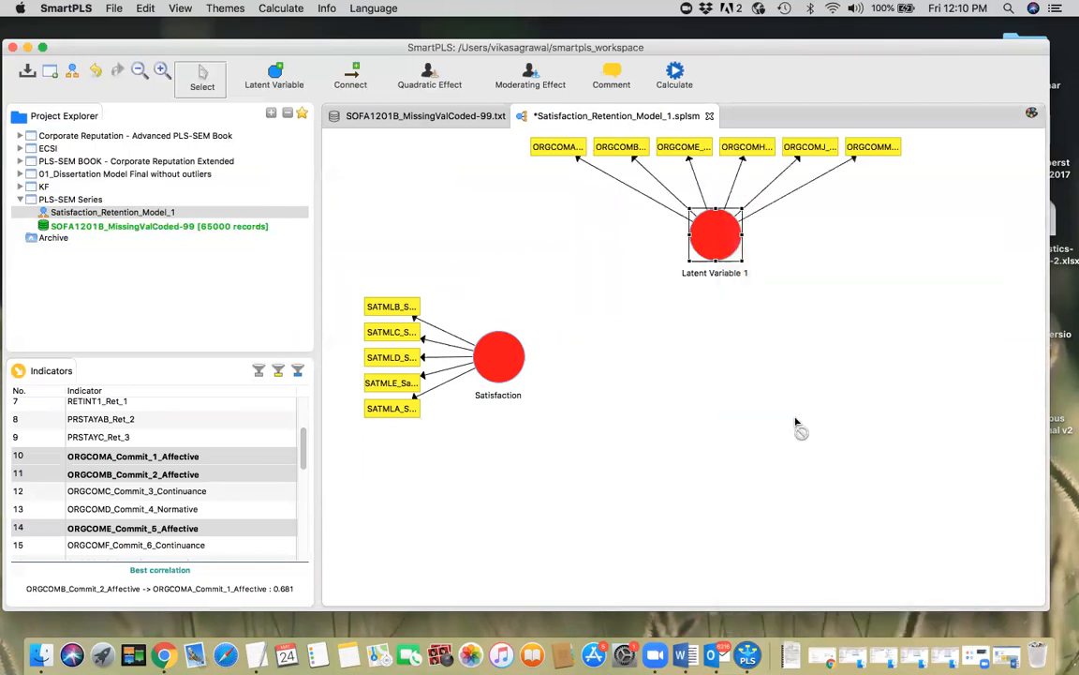
pyautogui.rightClick(718, 230)
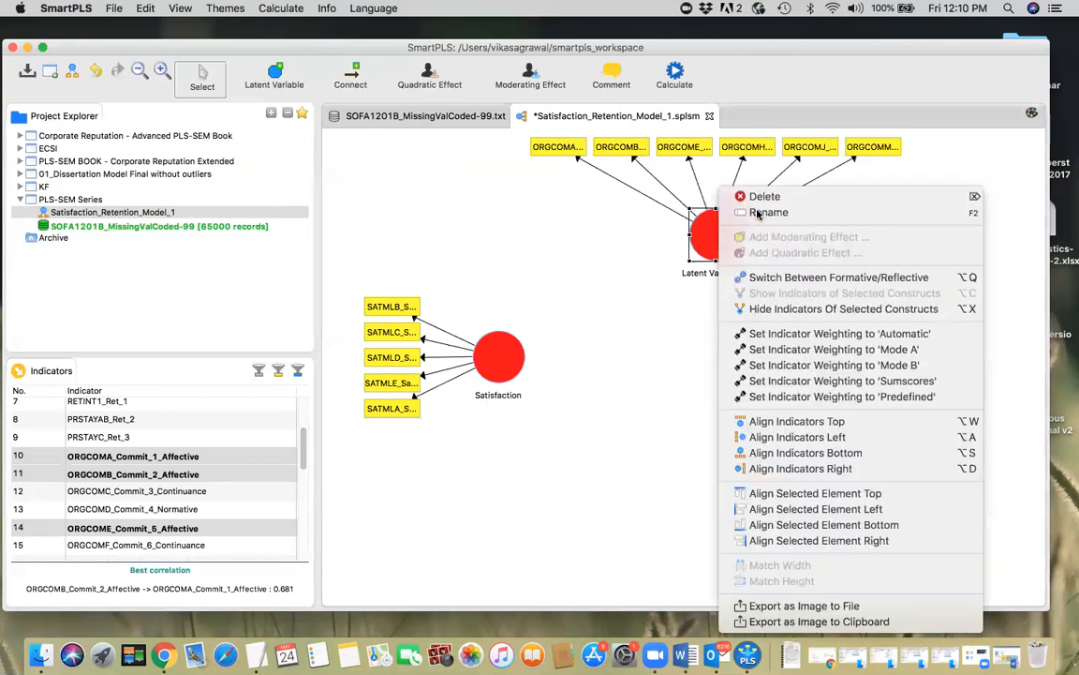
pyautogui.click(756, 212)
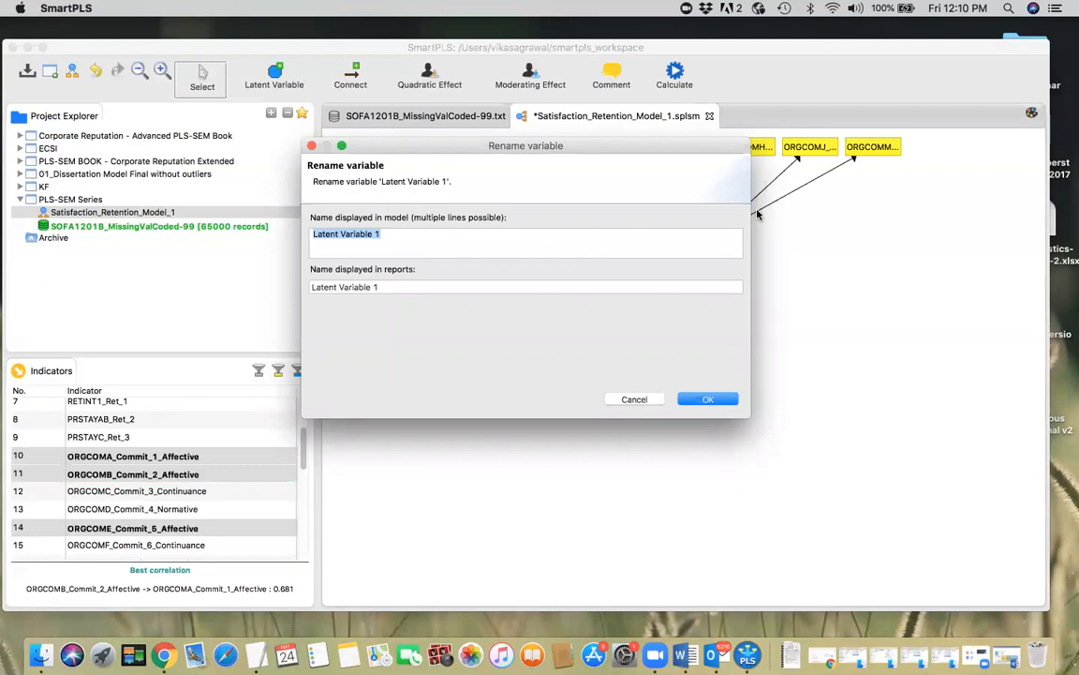
pyautogui.write('Comm')
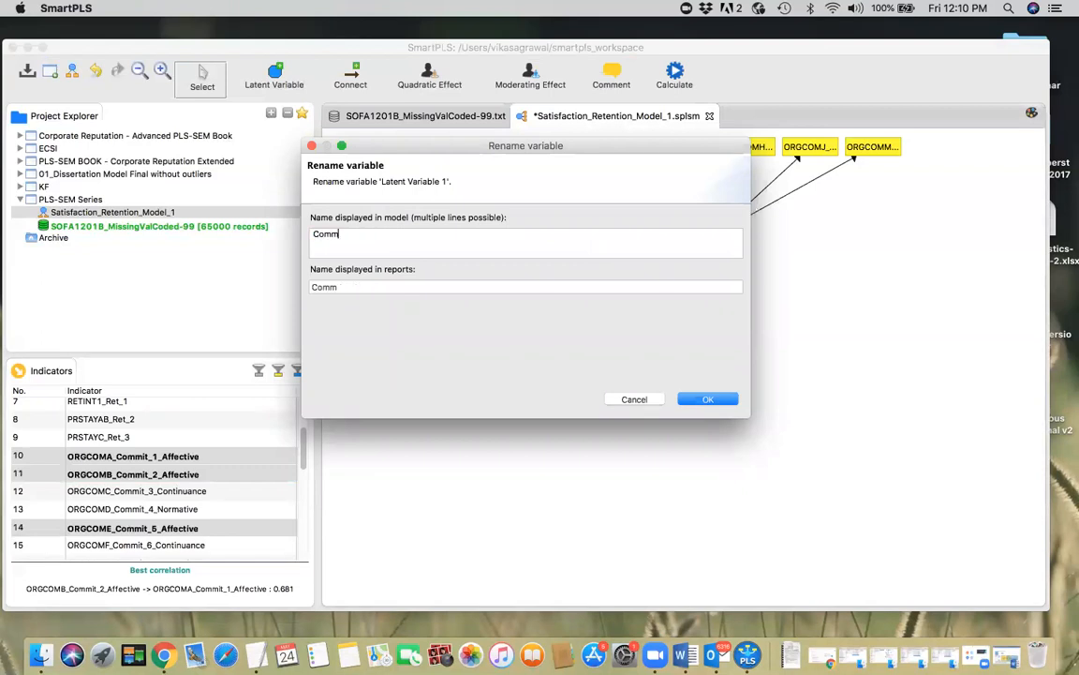
pyautogui.write('itmen')
pyautogui.click(315, 234)
pyautogui.write('Add')
pyautogui.press('BackSpace')
pyautogui.press('BackSpace')
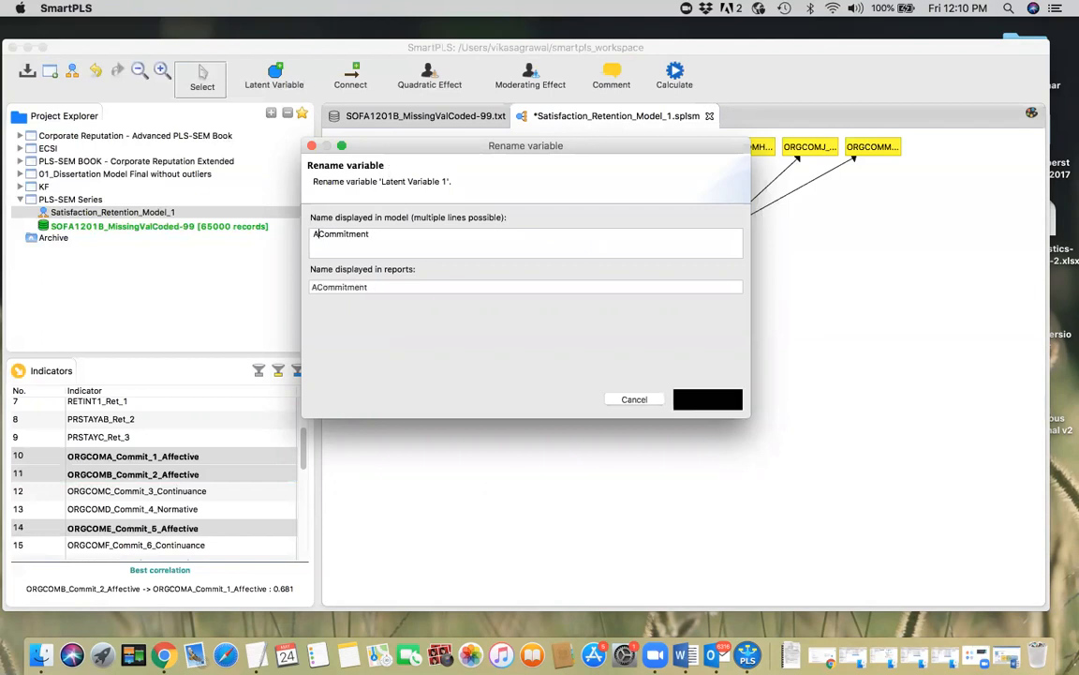
pyautogui.write('ff')
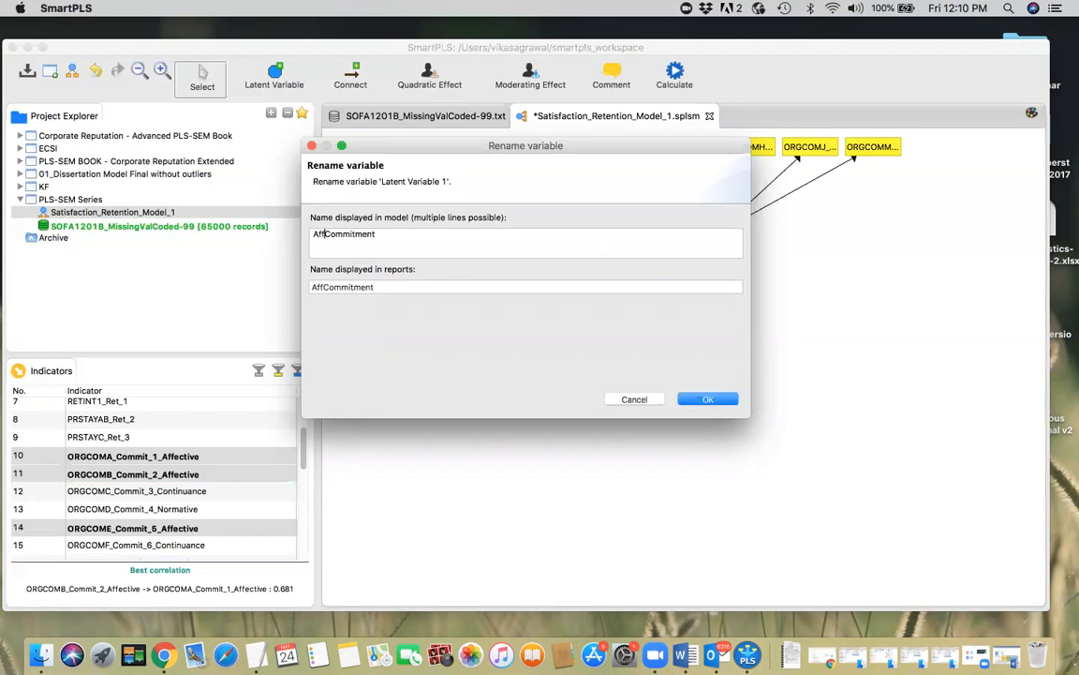
pyautogui.write('.')
pyautogui.press('BackSpace')
pyautogui.write('_')
pyautogui.click(707, 399)
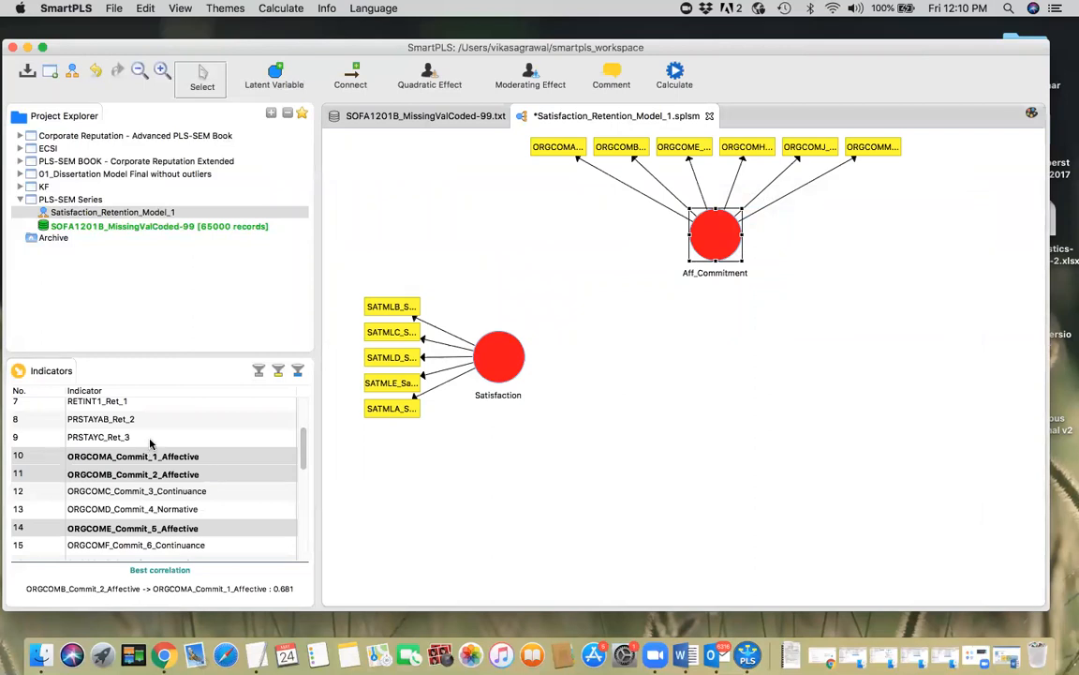
# Place the indicator RETINT1_Ret_1 as a new latent variable below and right of Aff_Commitment, with its indicator aligned to the right.
pyautogui.scroll(1, 136, 401)
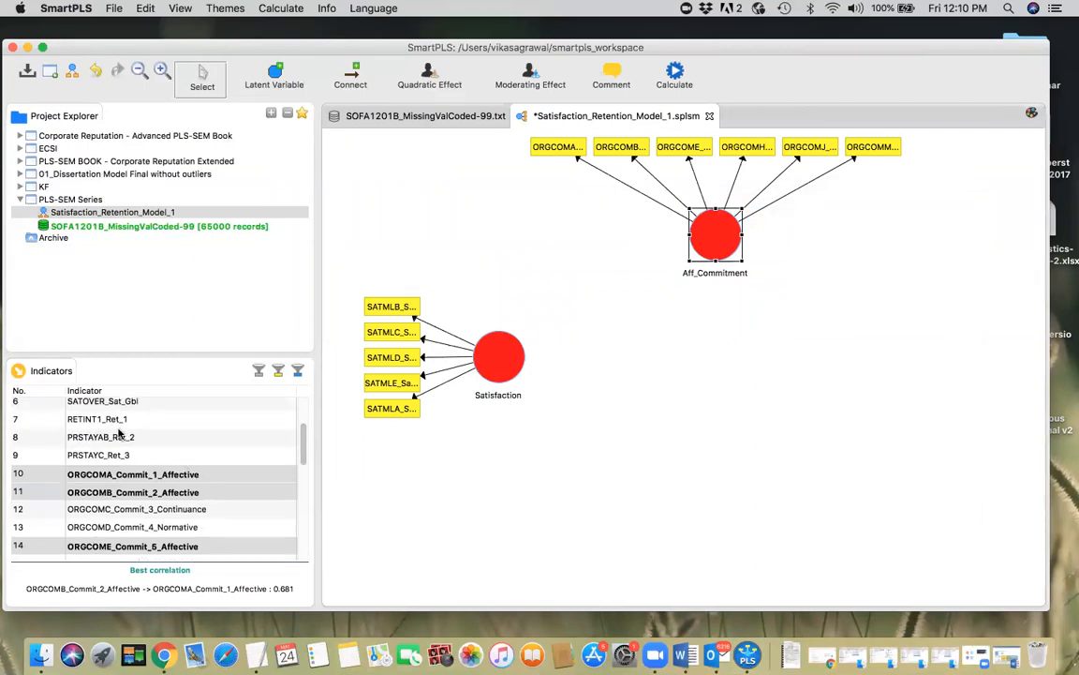
pyautogui.moveTo(111, 419); pyautogui.dragTo(881, 375)
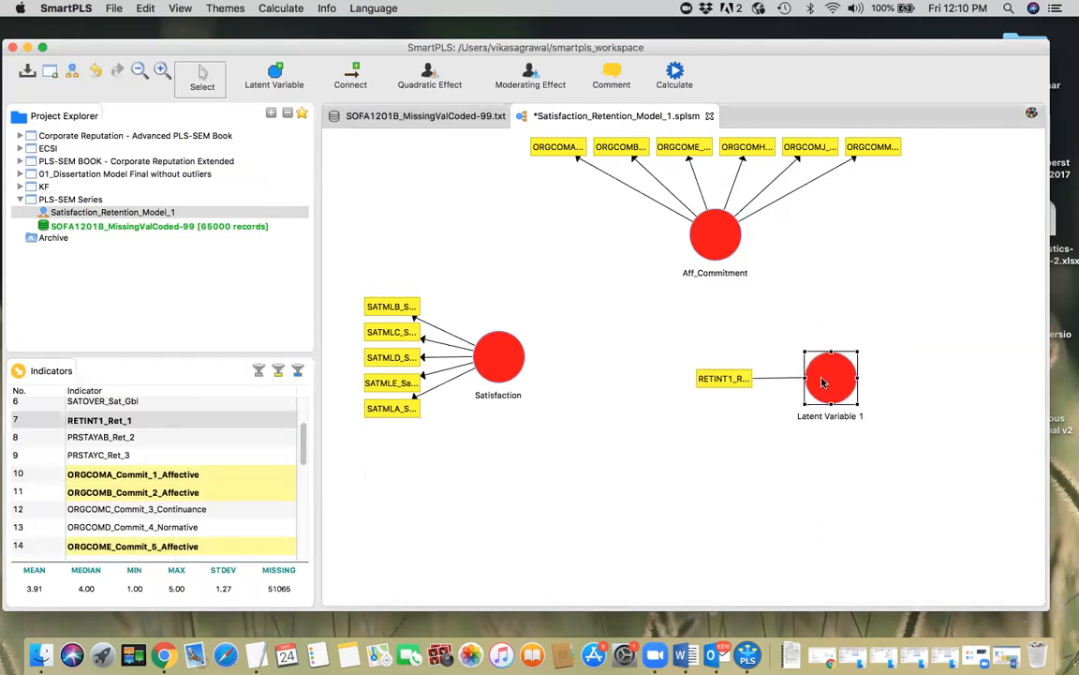
pyautogui.rightClick(821, 378)
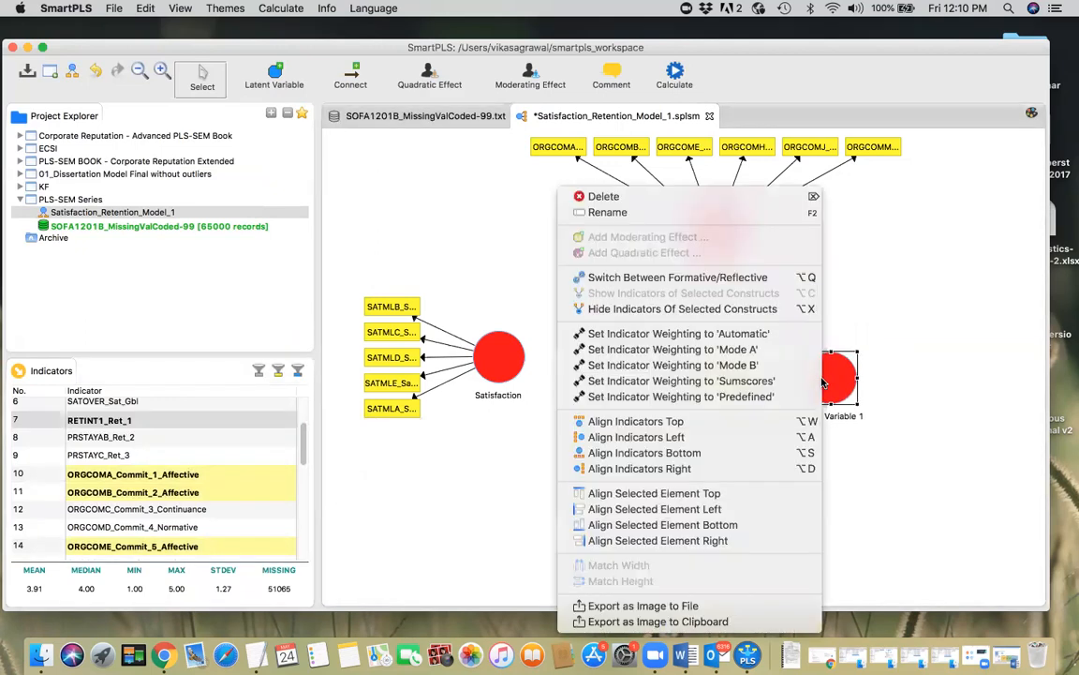
pyautogui.click(661, 469)
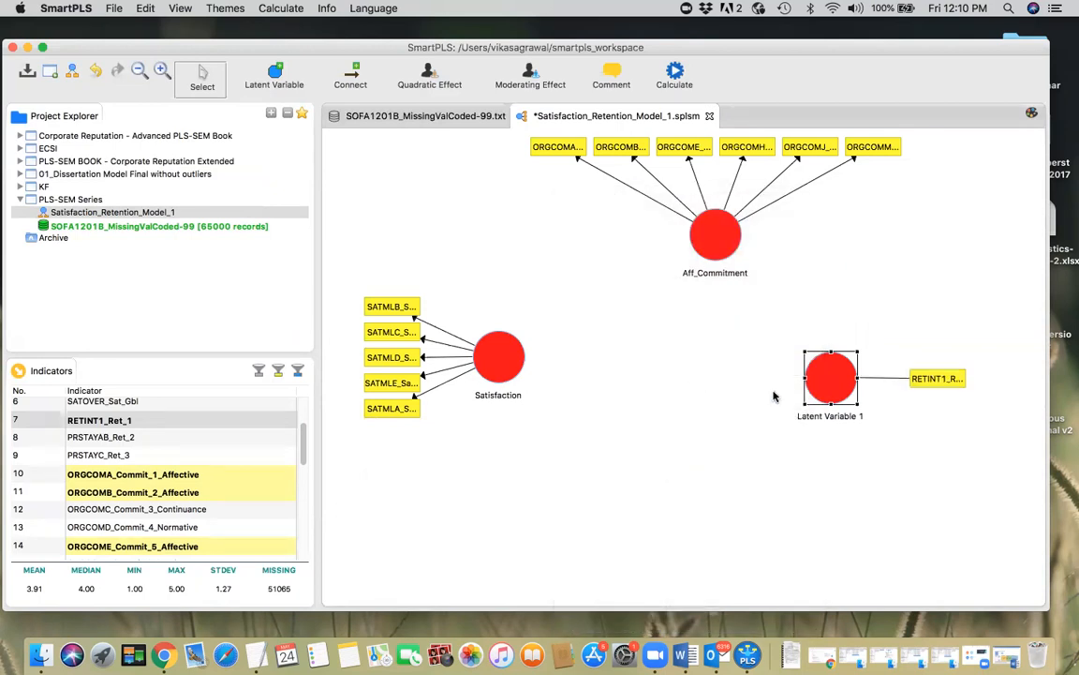
# Rename the latent variable measured by RETINT1_Ret_1 as Retention.
pyautogui.rightClick(821, 379)
pyautogui.click(603, 211)
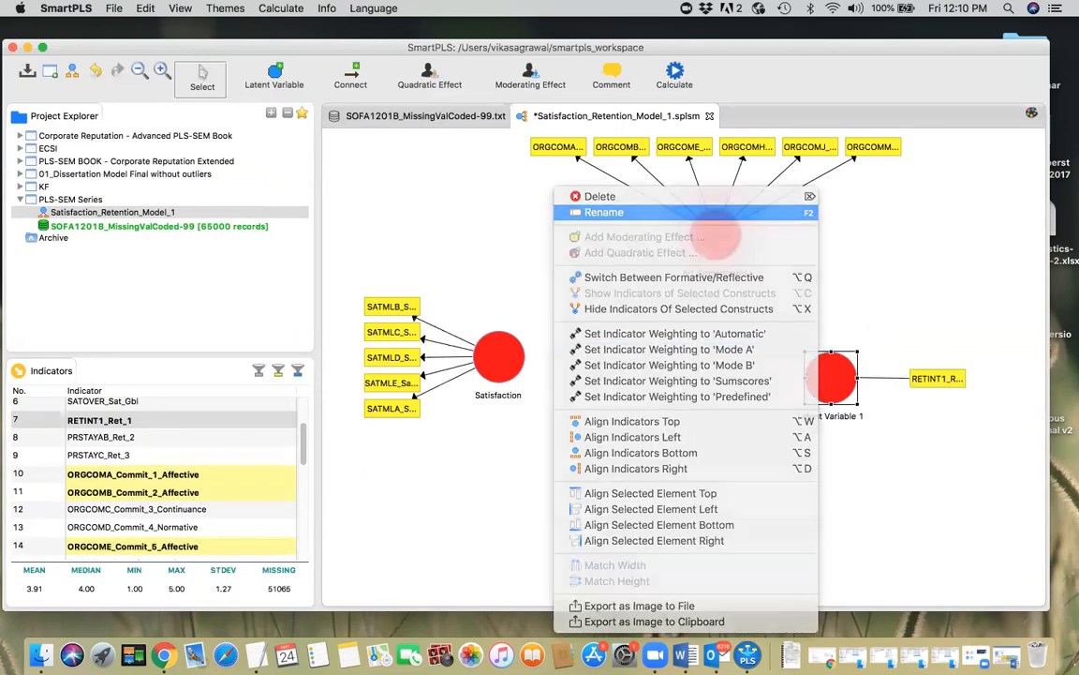
pyautogui.write('Retention')
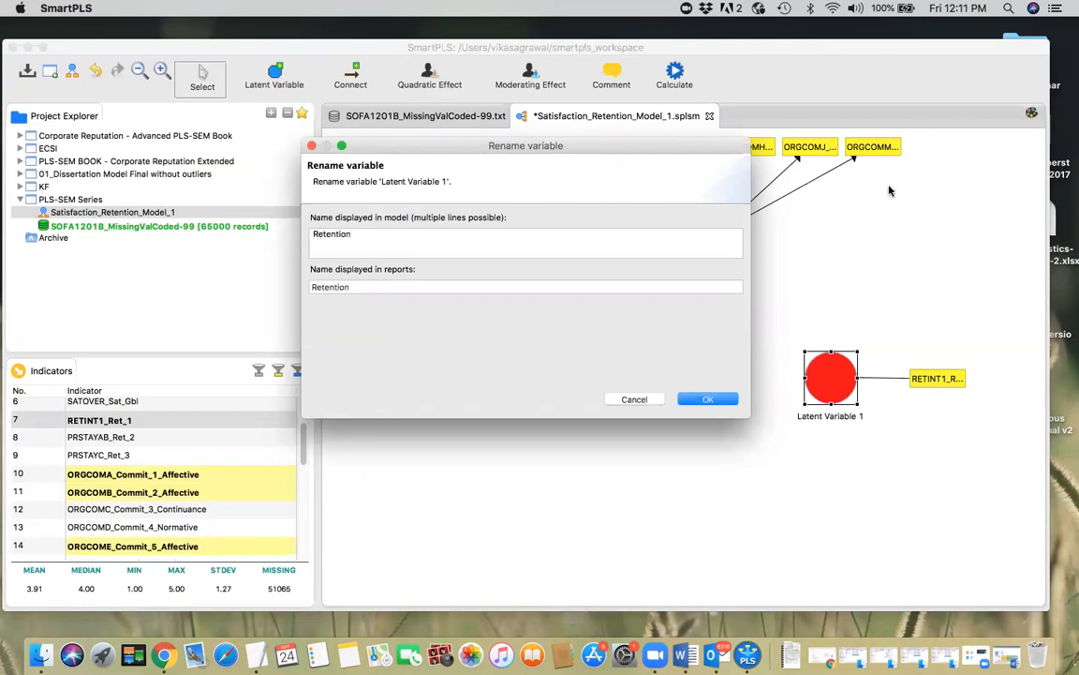
pyautogui.click(734, 400)
# Reposition the three constructs into a triangle, with Aff_Commitment centred above and Satisfaction and Retention roughly level below it.
pyautogui.moveTo(825, 389); pyautogui.dragTo(843, 391)
pyautogui.moveTo(704, 234); pyautogui.dragTo(653, 263)
pyautogui.moveTo(849, 380); pyautogui.dragTo(837, 364)
pyautogui.moveTo(506, 361); pyautogui.dragTo(519, 370)
# Connect Satisfaction to Aff_Commitment, Aff_Commitment to Retention, and Satisfaction directly to Retention.
pyautogui.click(352, 75)
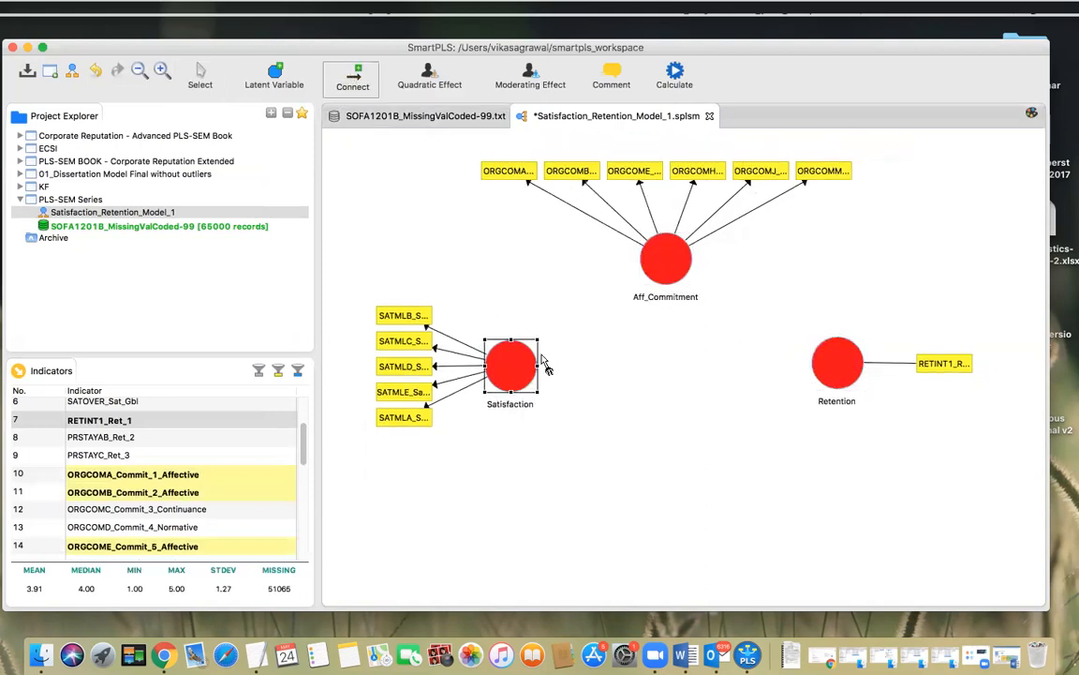
pyautogui.click(549, 363)
pyautogui.click(679, 276)
pyautogui.click(646, 272)
pyautogui.click(831, 362)
pyautogui.click(523, 366)
pyautogui.click(821, 368)
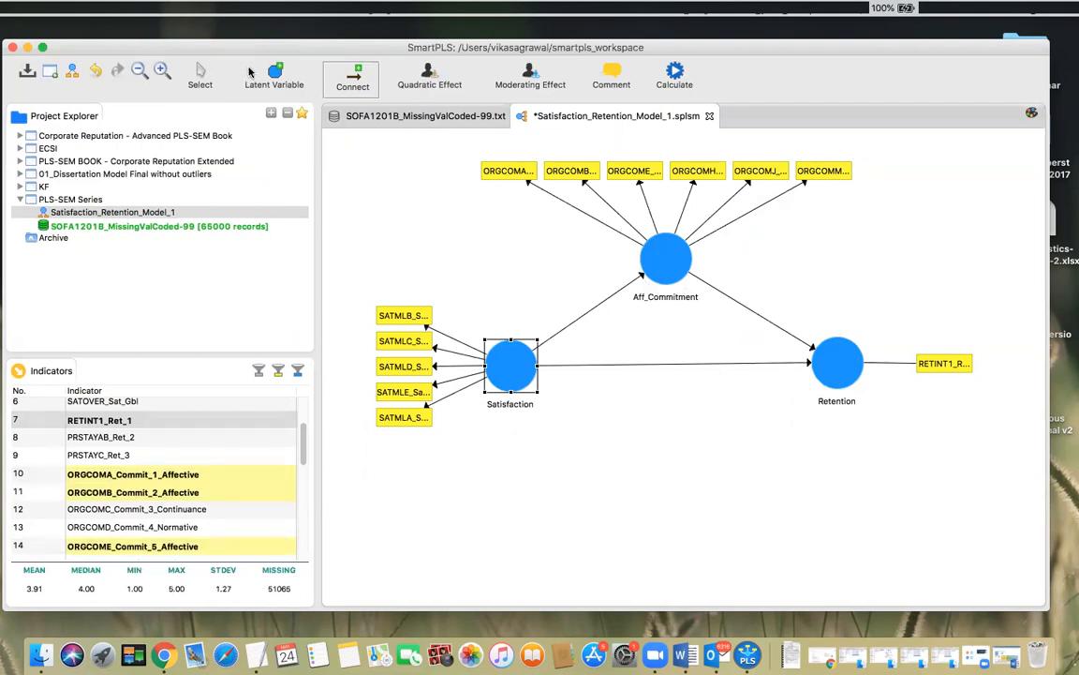
pyautogui.click(202, 77)
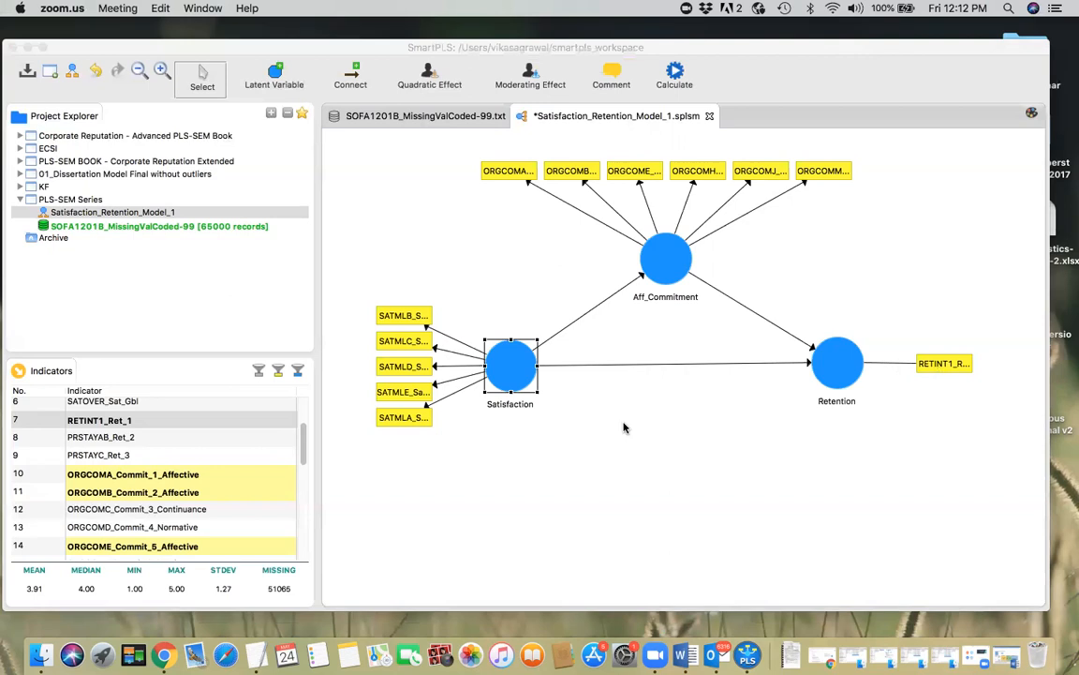
# Switch to the Model document in Word and examine the table for assessing reflective measurement models, including its LV1 rows and single-item note.
pyautogui.press('super+Tab')
pyautogui.press('super+Tab')
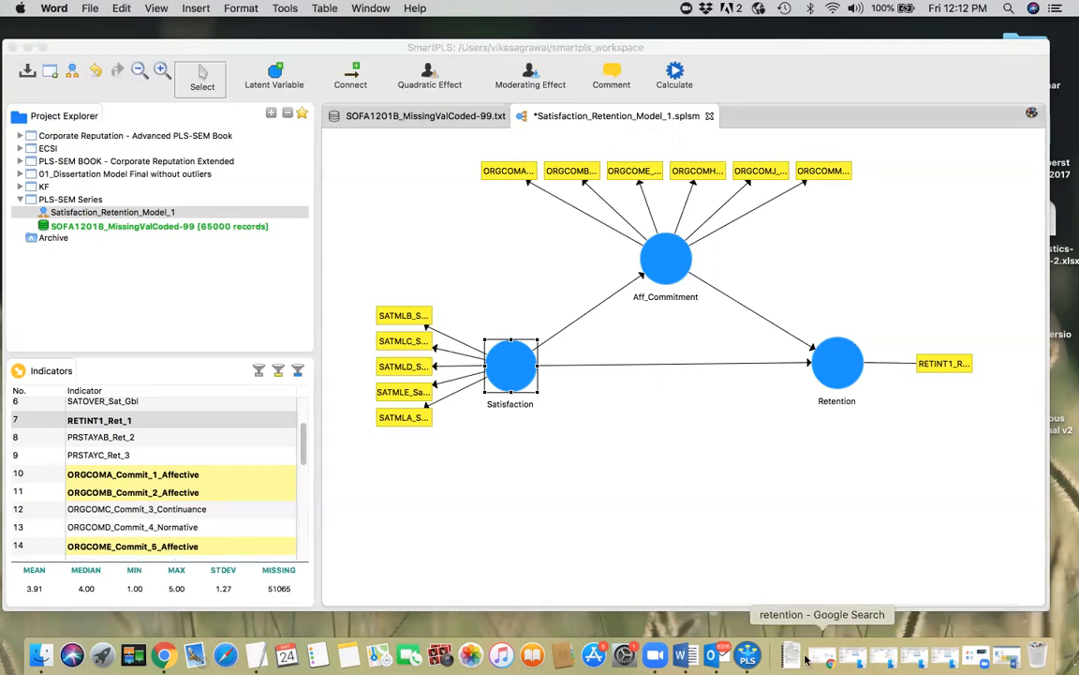
pyautogui.click(687, 655)
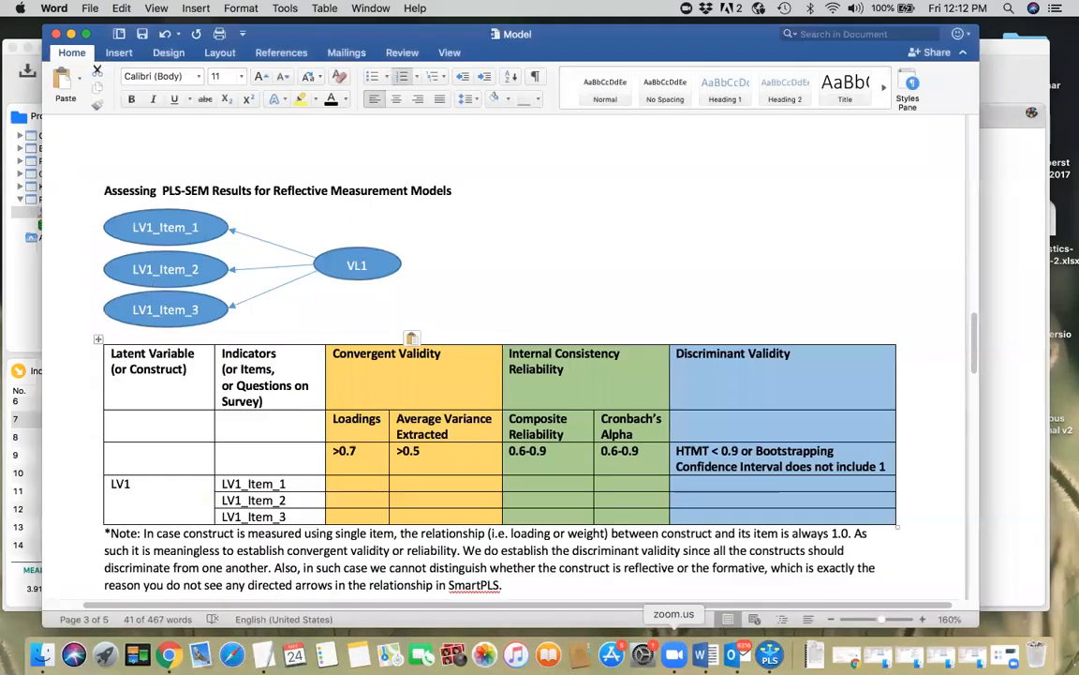
pyautogui.scroll(15, 539, 377)
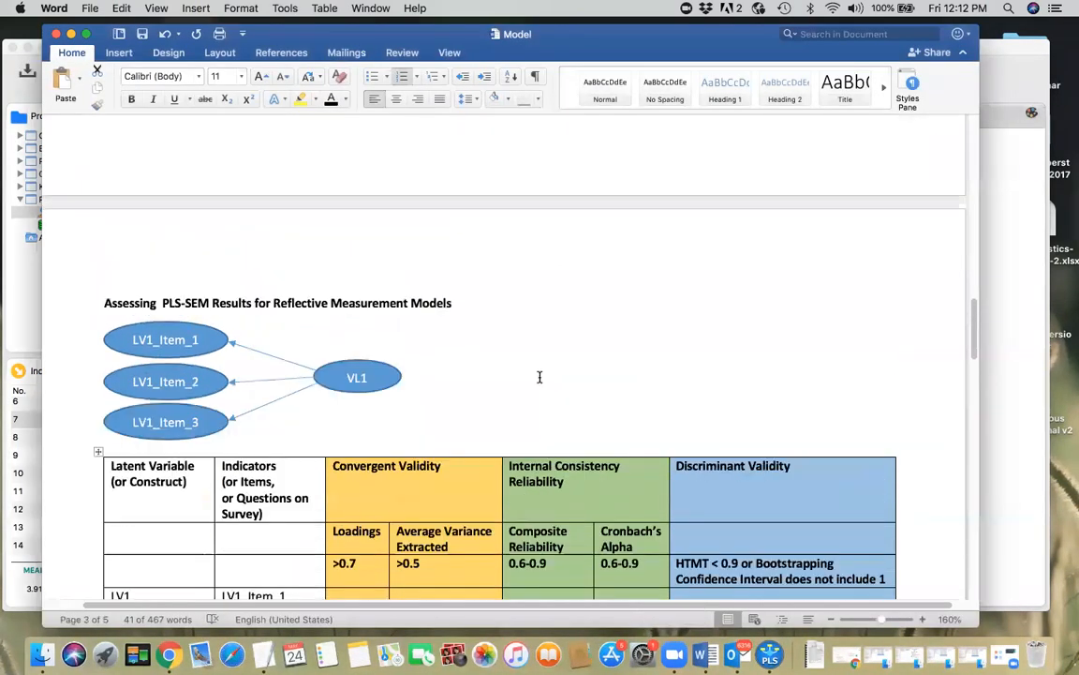
pyautogui.scroll(-15, 539, 377)
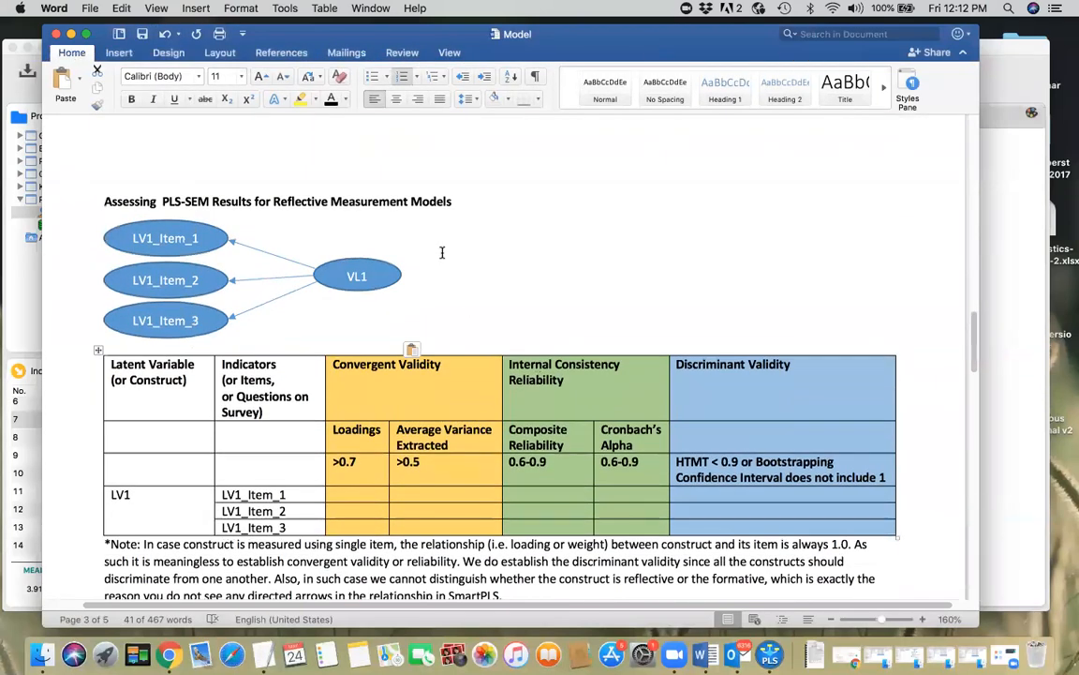
pyautogui.scroll(-1, 441, 252)
pyautogui.scroll(-2, 480, 259)
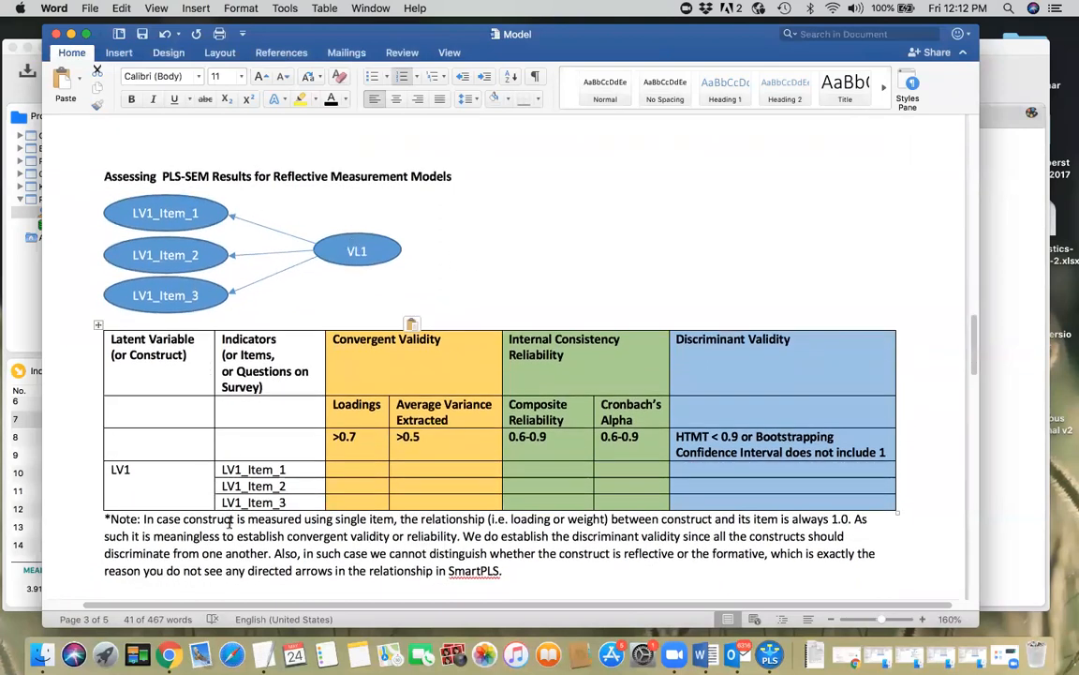
pyautogui.click(117, 469)
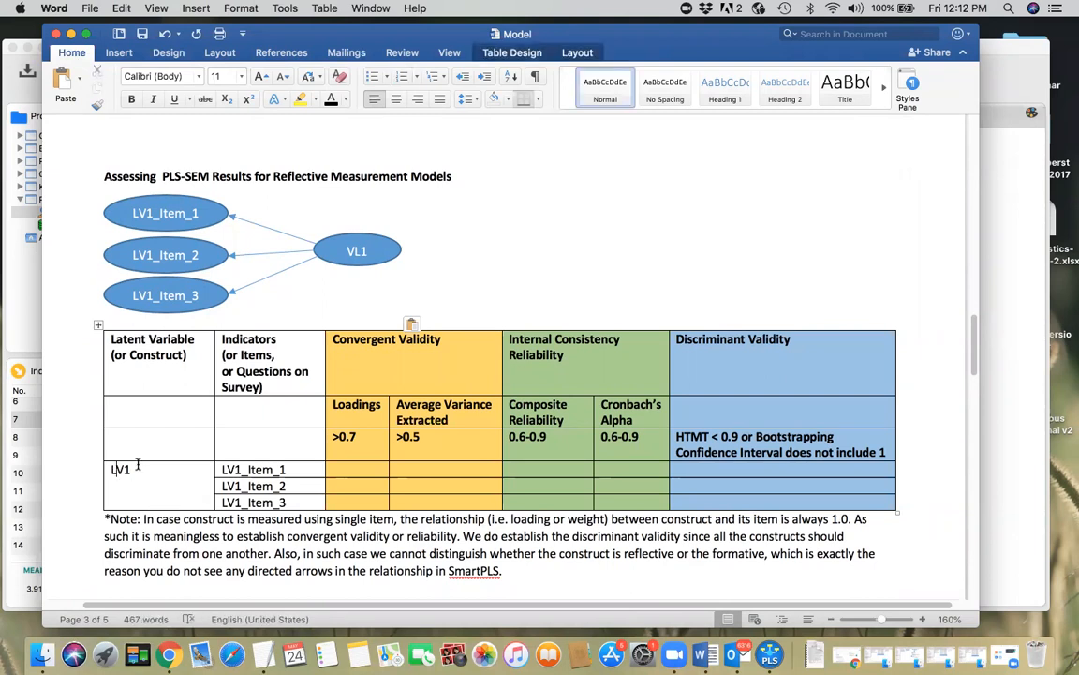
# Change the latent variable label LV1 to VL1 in the reflective measurement table.
pyautogui.press('BackSpace')
pyautogui.press('BackSpace')
pyautogui.write('V')
# Examine the validity and reliability criteria for reflective models, the formative and structural model sections, and the single-item construct note.
pyautogui.tripleClick(459, 423)
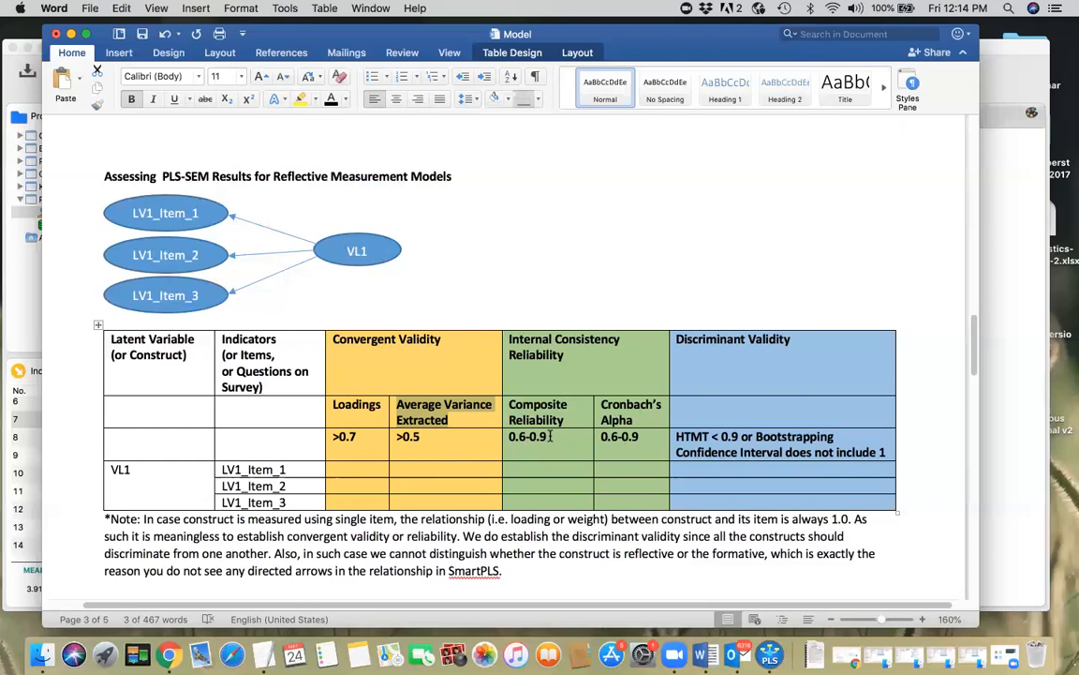
pyautogui.moveTo(549, 435); pyautogui.dragTo(527, 436)
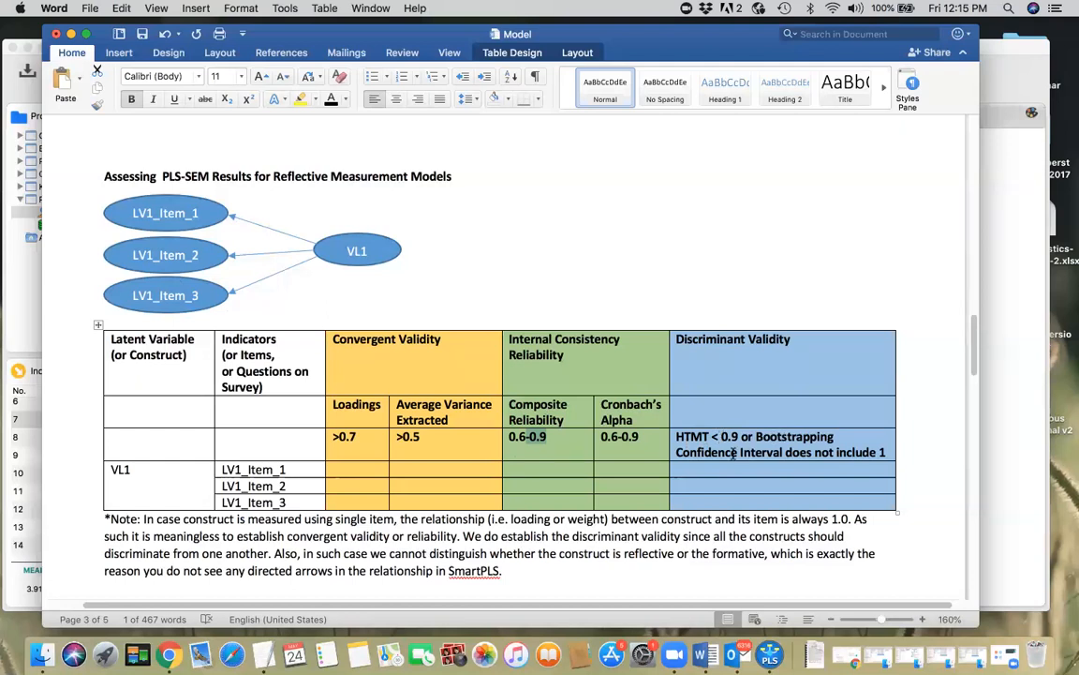
pyautogui.doubleClick(882, 451)
pyautogui.scroll(-10, 439, 287)
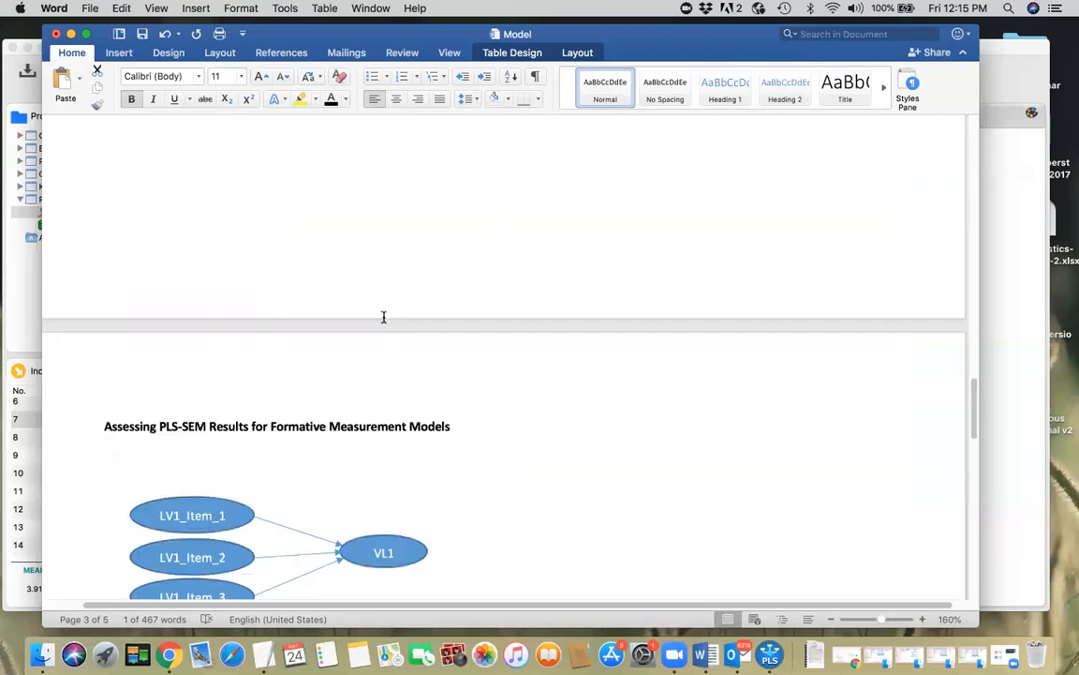
pyautogui.scroll(-15, 383, 317)
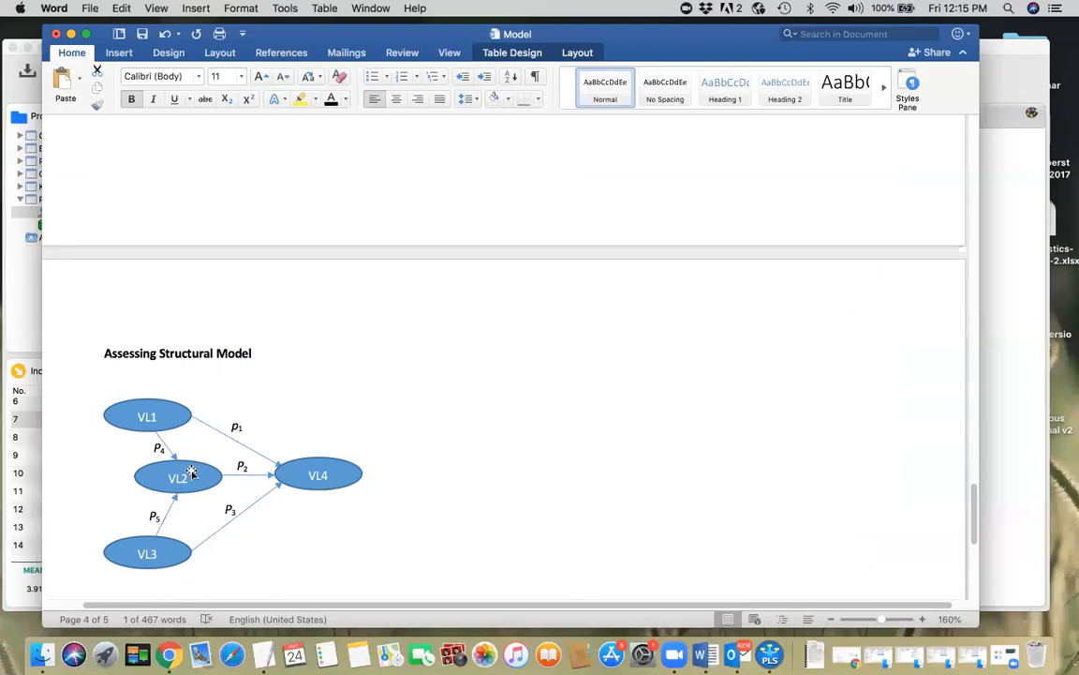
pyautogui.scroll(10, 443, 448)
pyautogui.scroll(10, 445, 449)
pyautogui.scroll(-2, 437, 453)
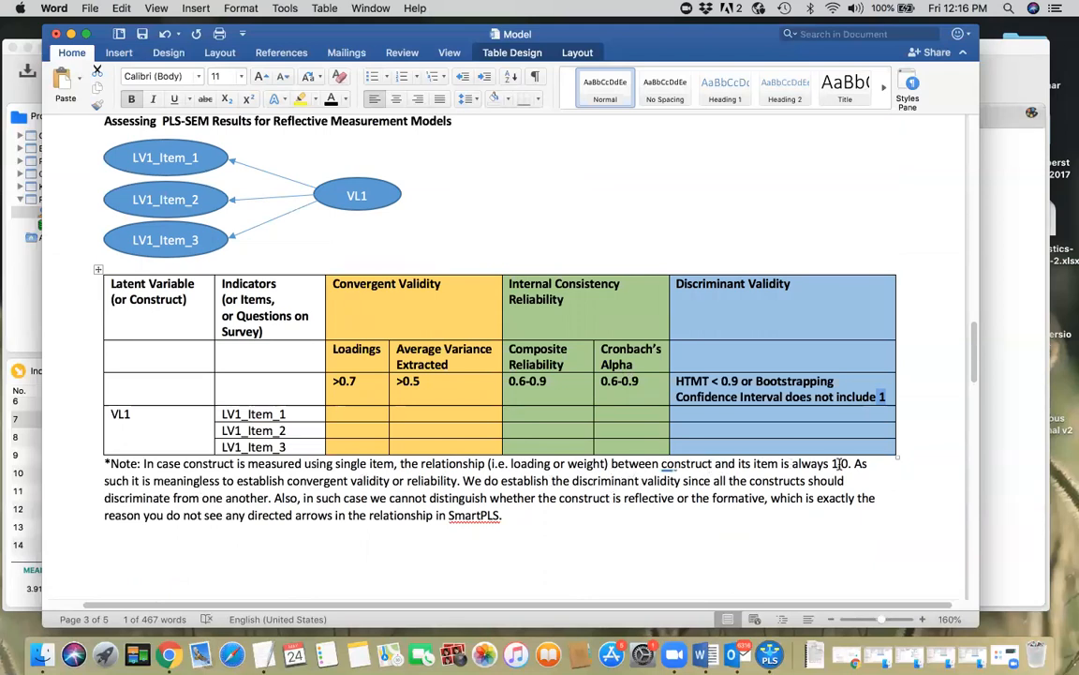
pyautogui.moveTo(849, 463); pyautogui.dragTo(828, 463)
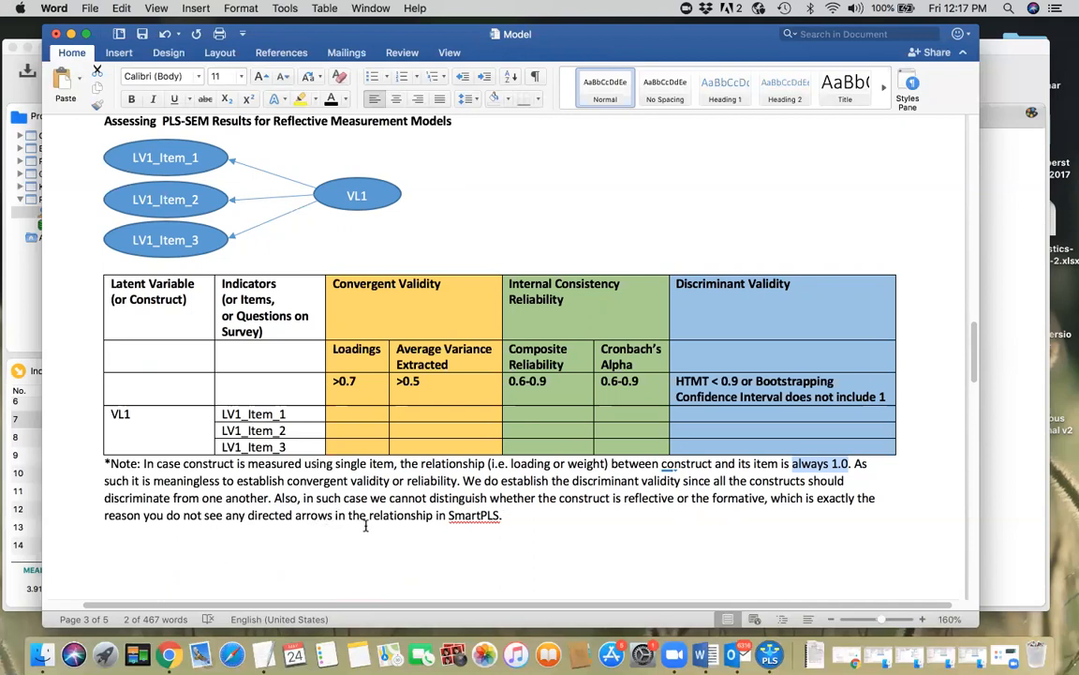
# Switch to SmartPLS and set up the PLS Algorithm for the model with Casewise Deletion for missing values.
pyautogui.click(1030, 481)
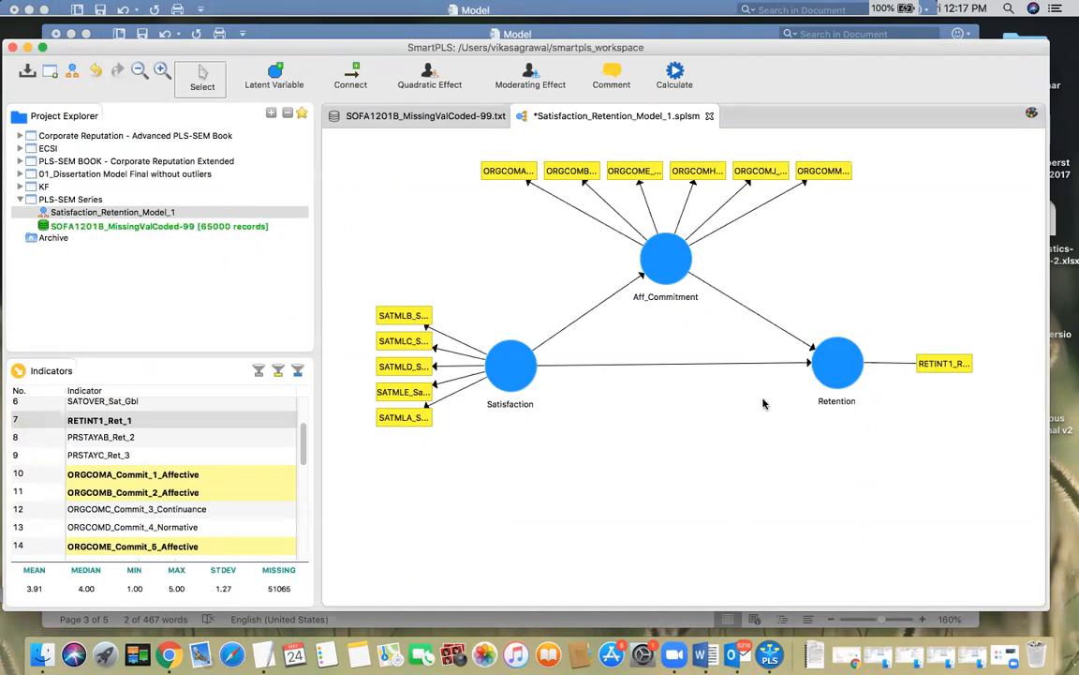
pyautogui.click(673, 73)
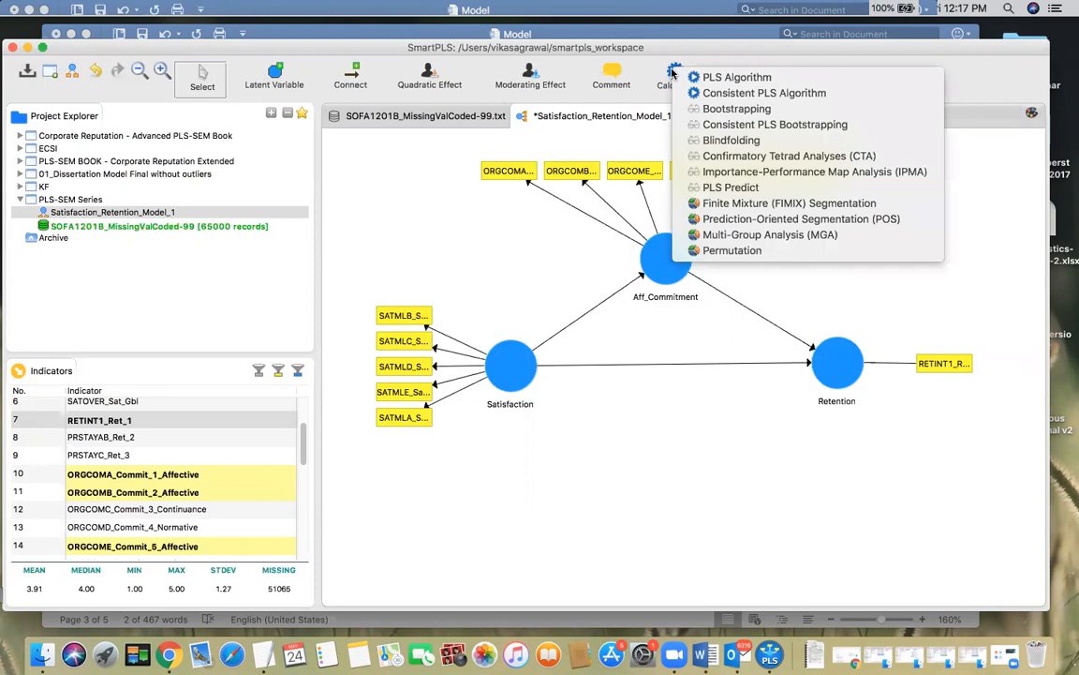
pyautogui.click(736, 78)
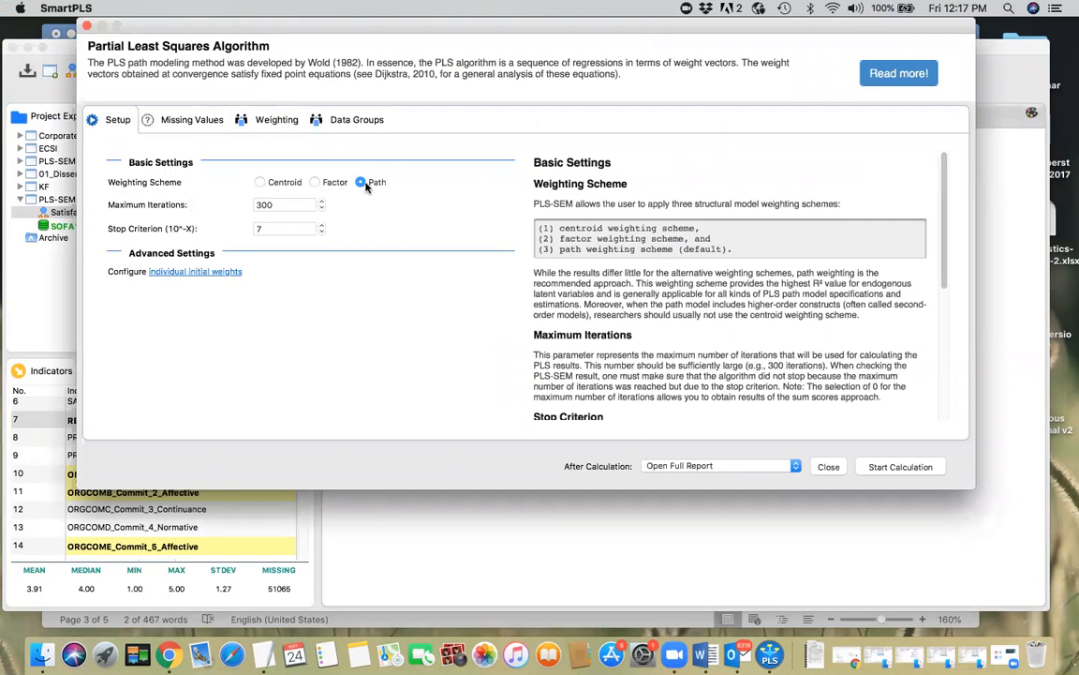
pyautogui.click(184, 119)
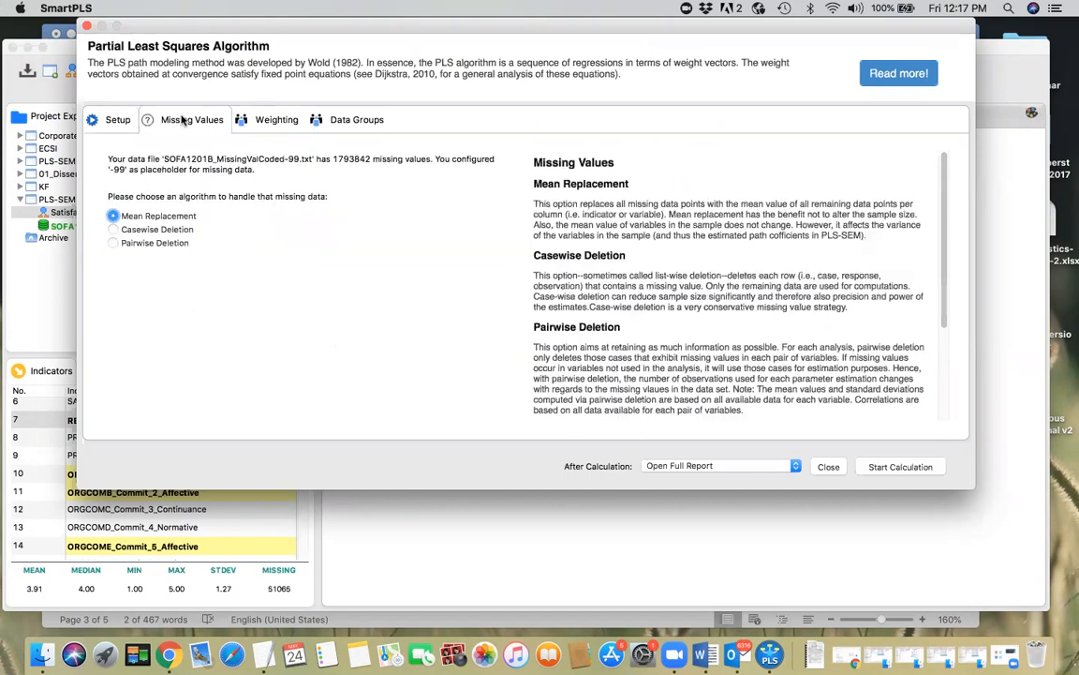
pyautogui.click(115, 234)
# Check the weighting, data group and basic settings of the PLS Algorithm, and run the calculation with the full report.
pyautogui.click(276, 120)
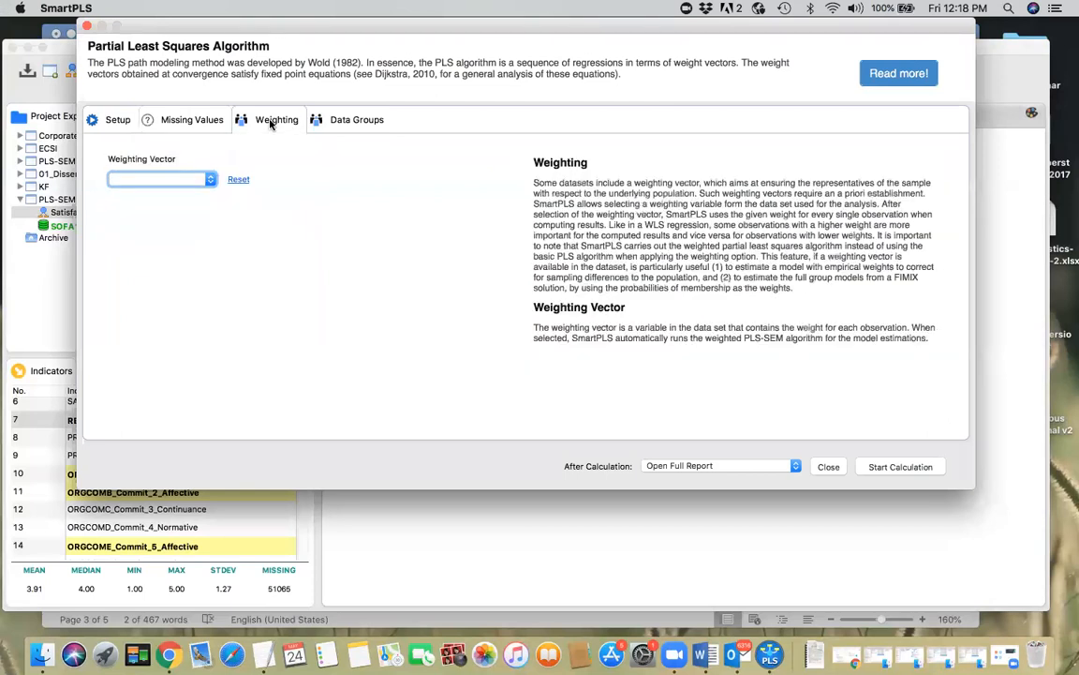
pyautogui.click(378, 123)
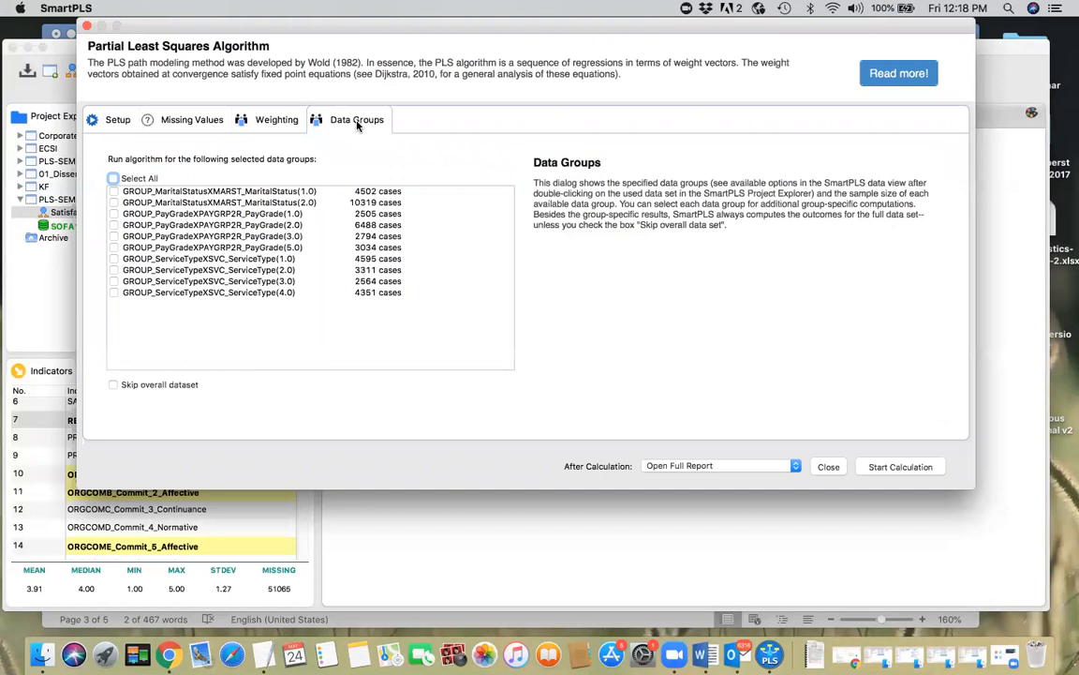
pyautogui.click(123, 122)
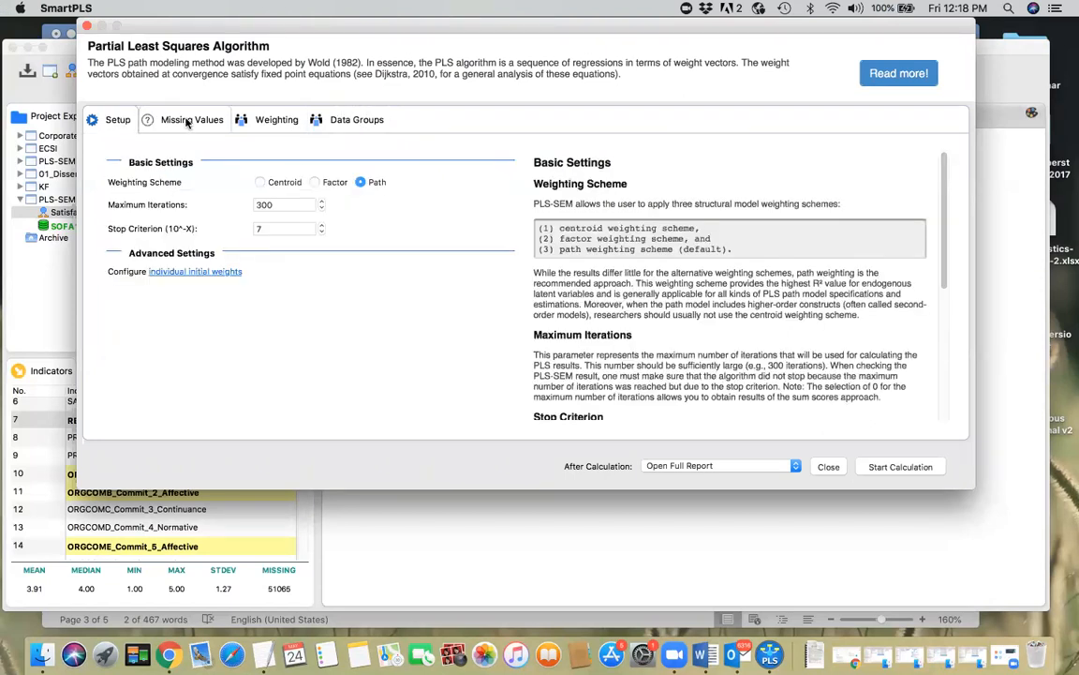
pyautogui.click(188, 122)
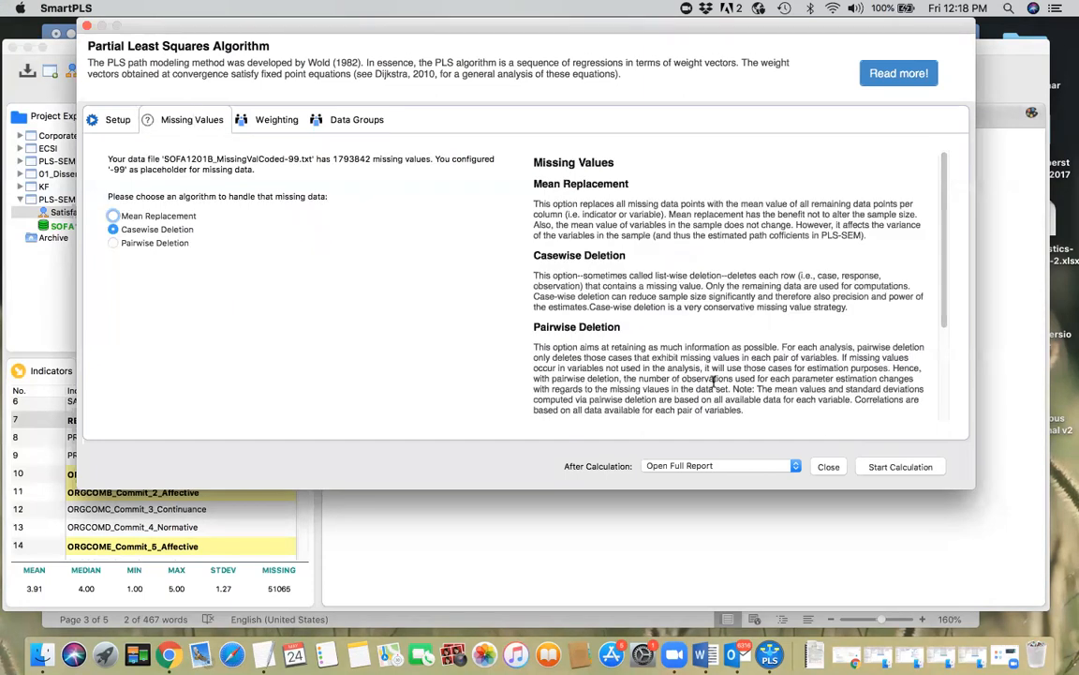
pyautogui.click(899, 466)
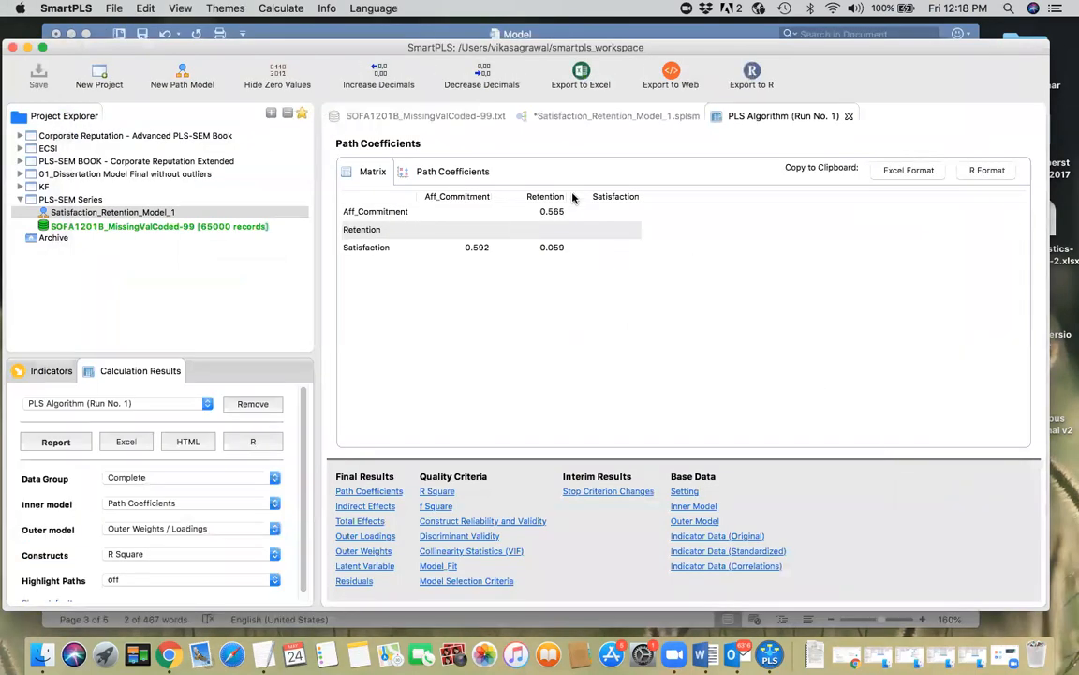
# Close the SOFA1201B_MissingValCoded-99.txt data view, return to the calculated path model, and enlarge the area with the calculation result options.
pyautogui.click(502, 115)
pyautogui.click(502, 115)
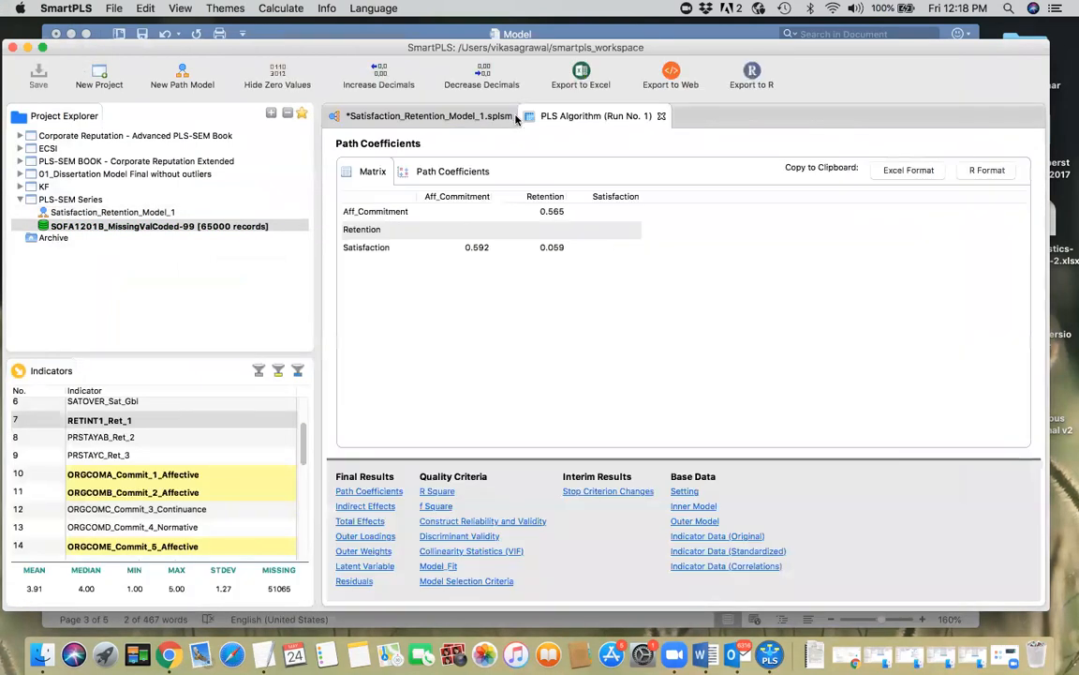
pyautogui.click(453, 119)
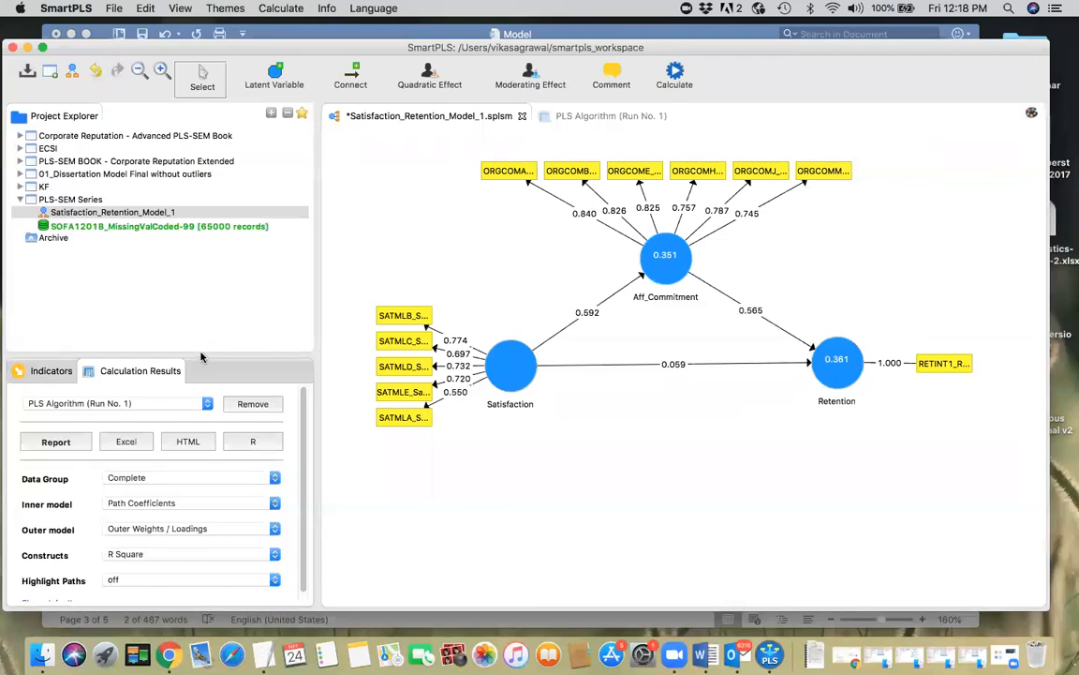
pyautogui.moveTo(200, 355); pyautogui.dragTo(203, 330)
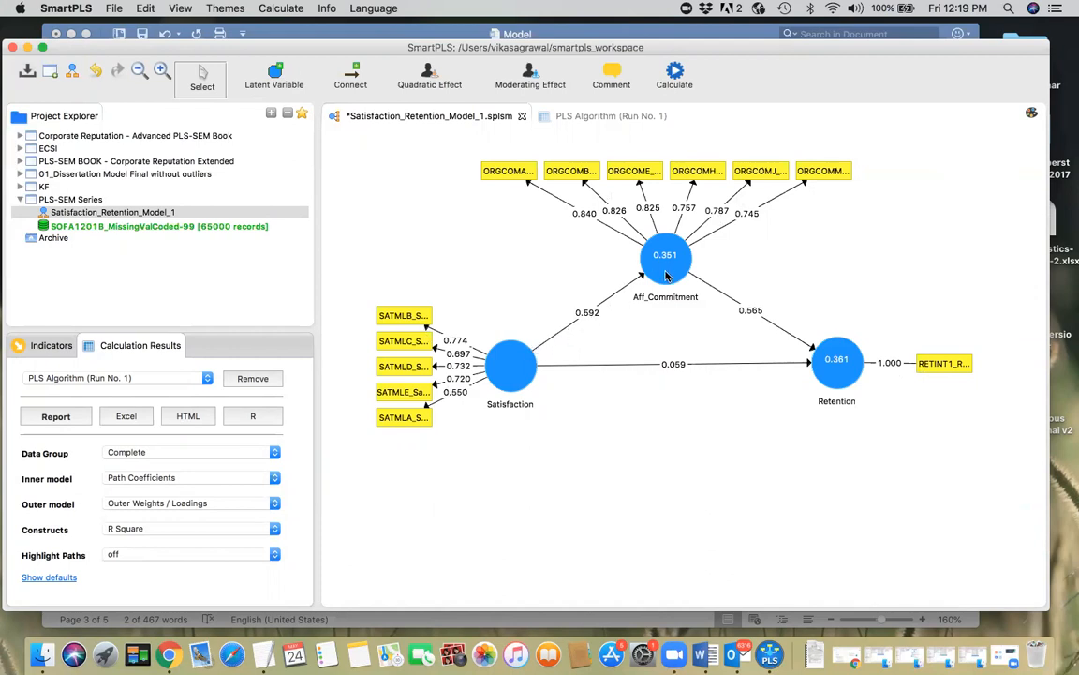
# Compare the model's R Square values and indicator loadings with the criteria table in the Word document.
pyautogui.moveTo(667, 274)
pyautogui.moveTo(669, 268)
pyautogui.press('super+Tab')
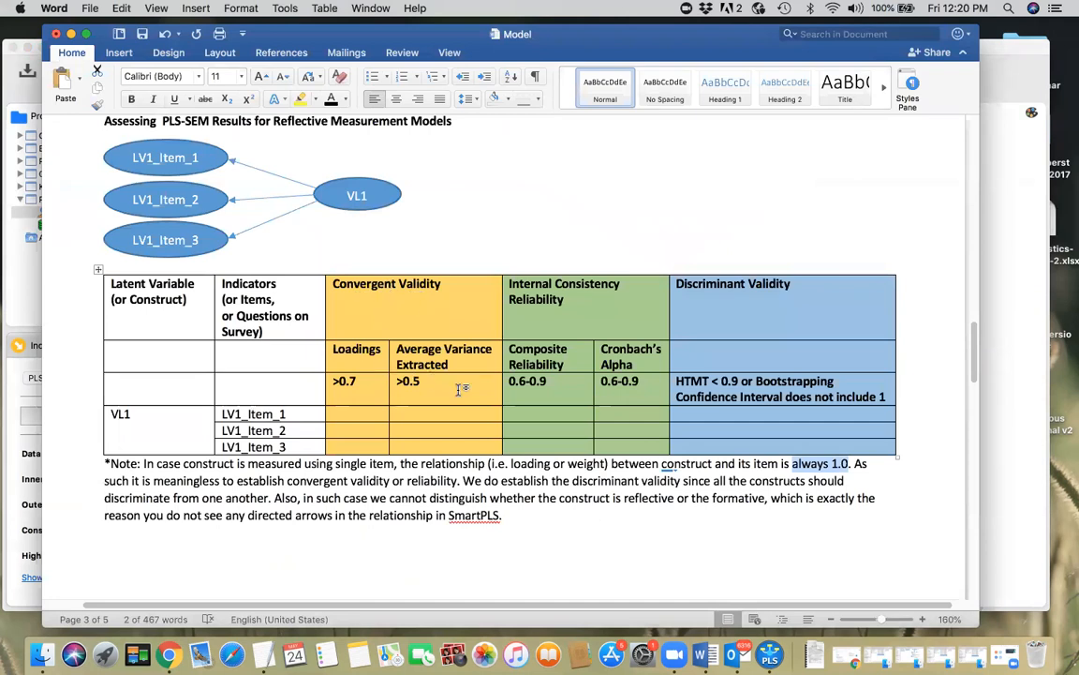
pyautogui.press('super+Tab')
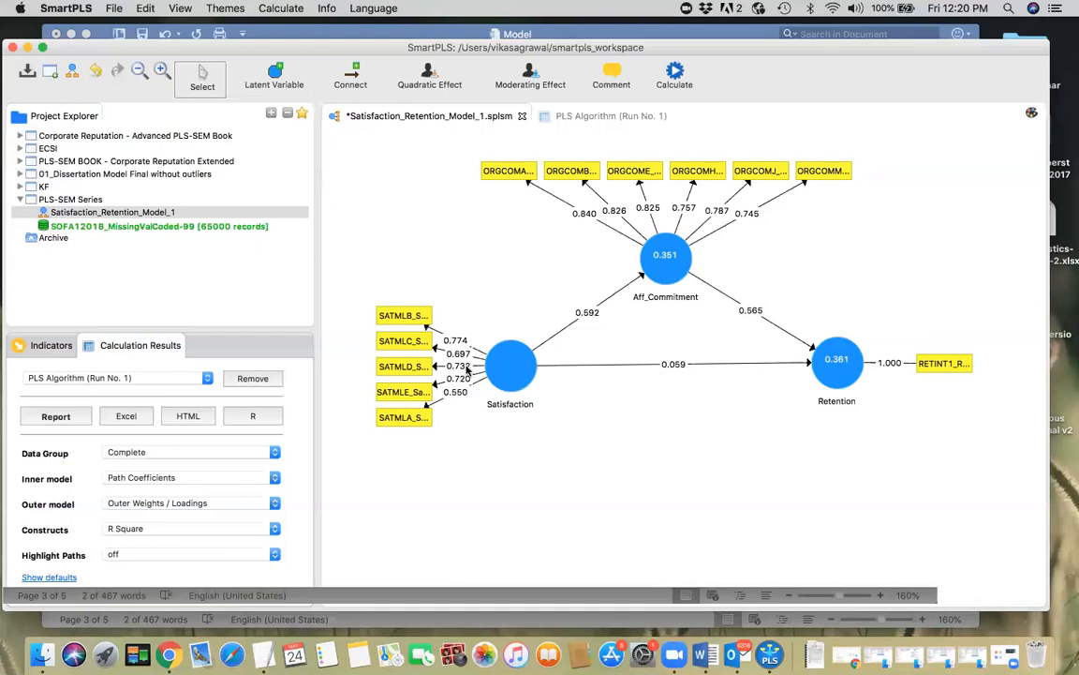
pyautogui.press('super+Tab')
pyautogui.press('super+Tab')
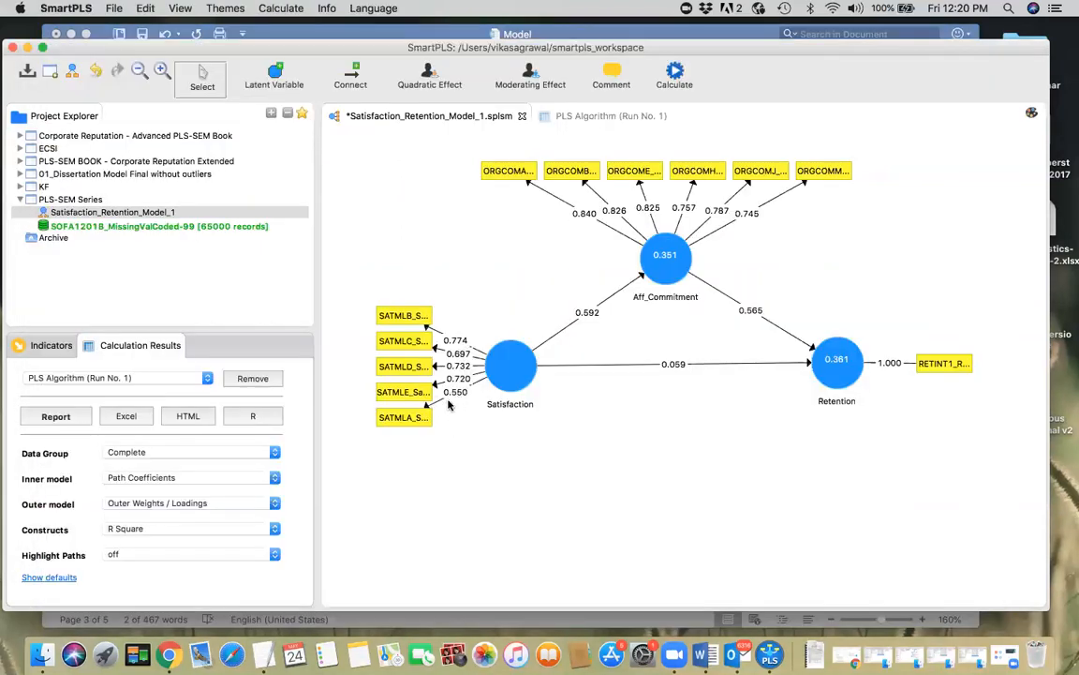
# Delete the SATMLA indicator from the Satisfaction construct.
pyautogui.click(415, 421)
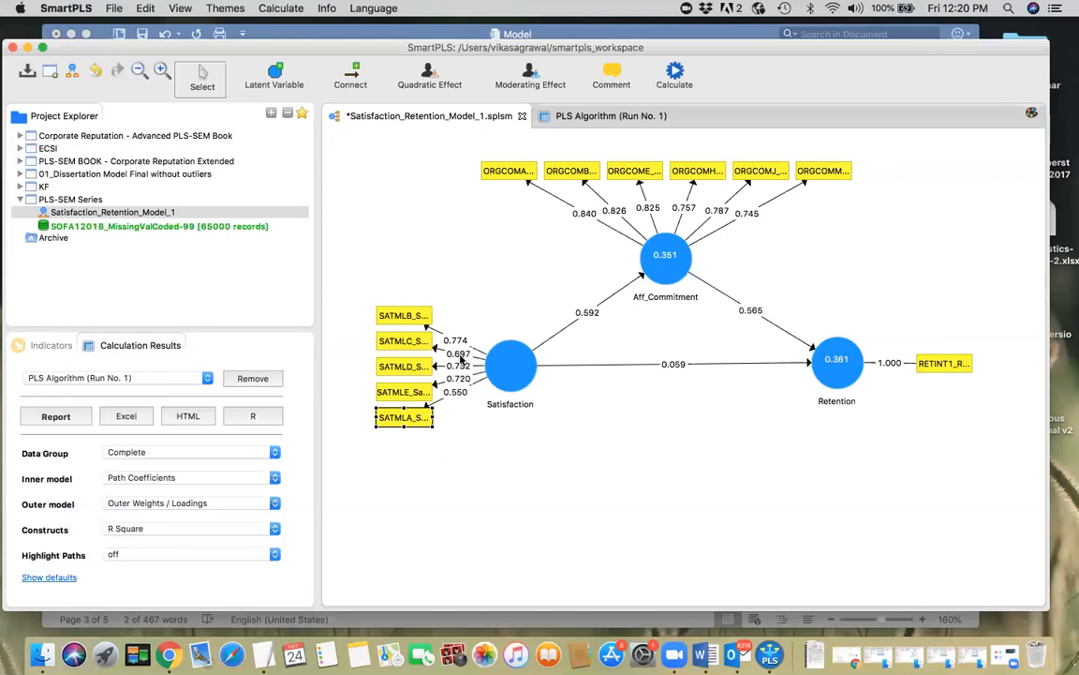
pyautogui.rightClick(418, 423)
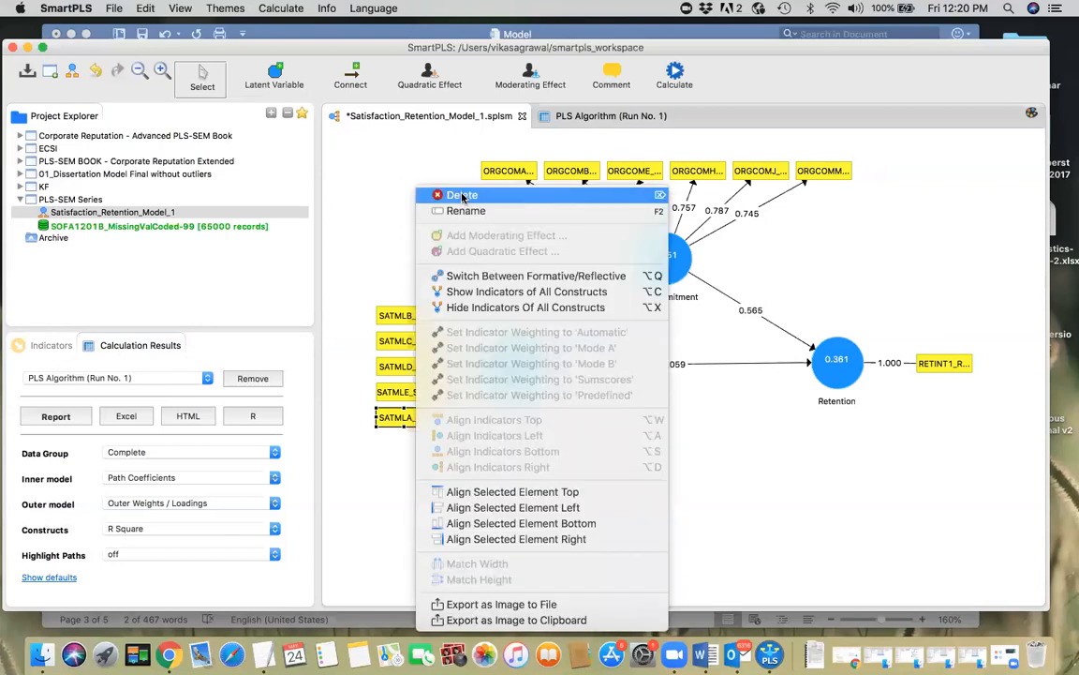
pyautogui.click(459, 195)
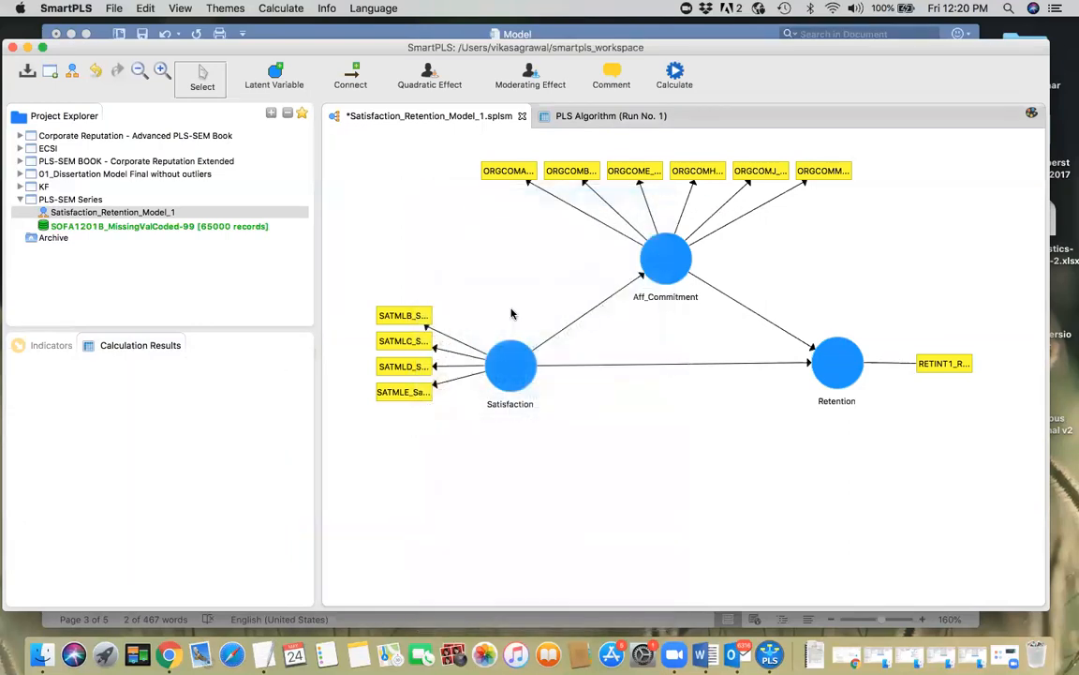
# Rerun the PLS Algorithm on the reduced model and return to the path diagram with the recalculated results.
pyautogui.click(674, 75)
pyautogui.click(709, 77)
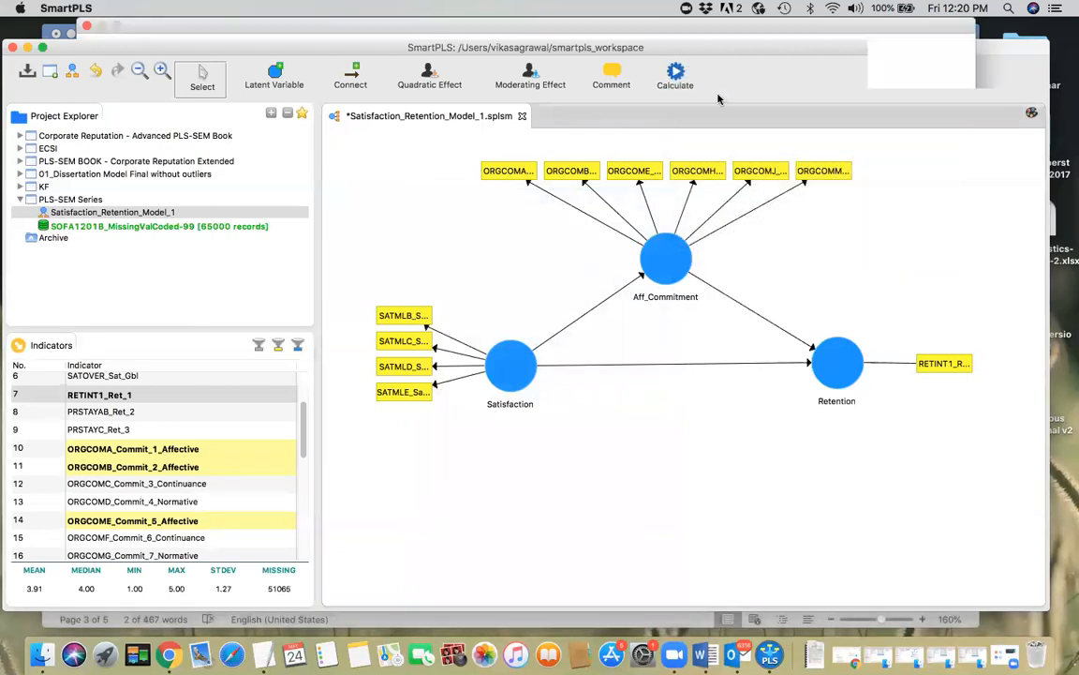
pyautogui.click(884, 603)
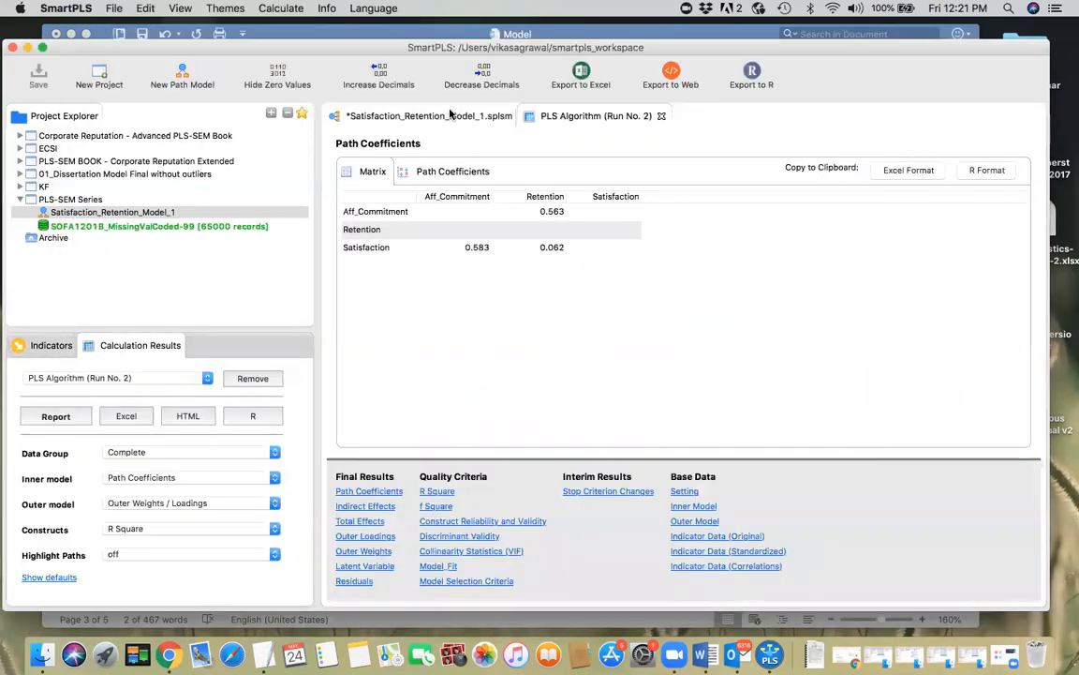
pyautogui.click(446, 116)
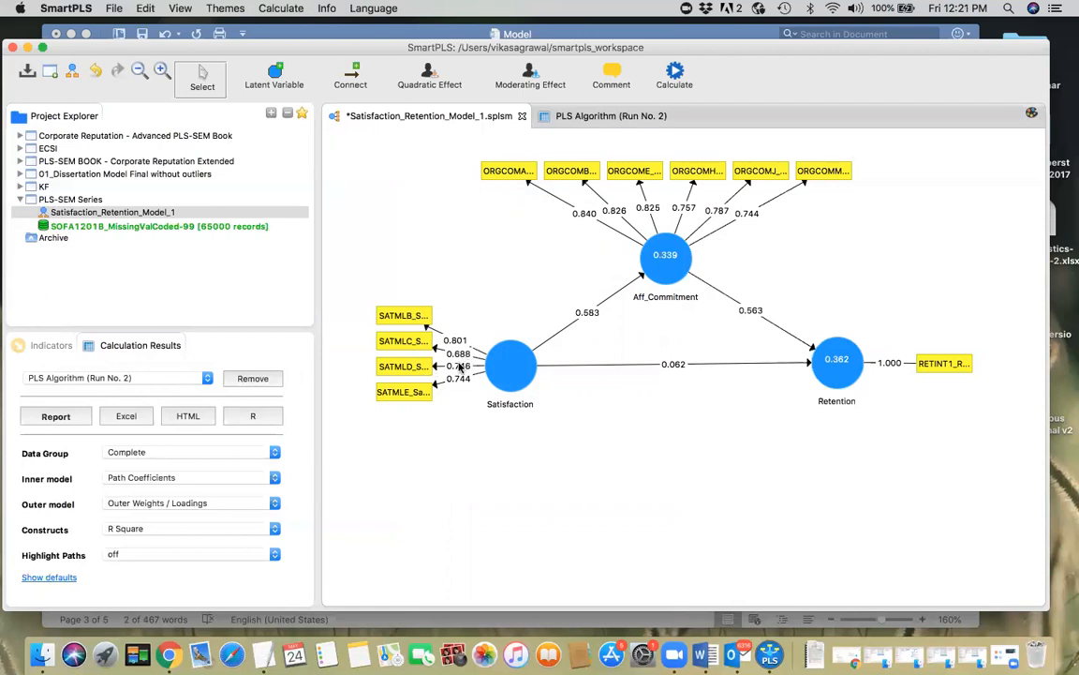
# Display Average Variance Extracted (AVE) inside the constructs of the path model.
pyautogui.click(180, 530)
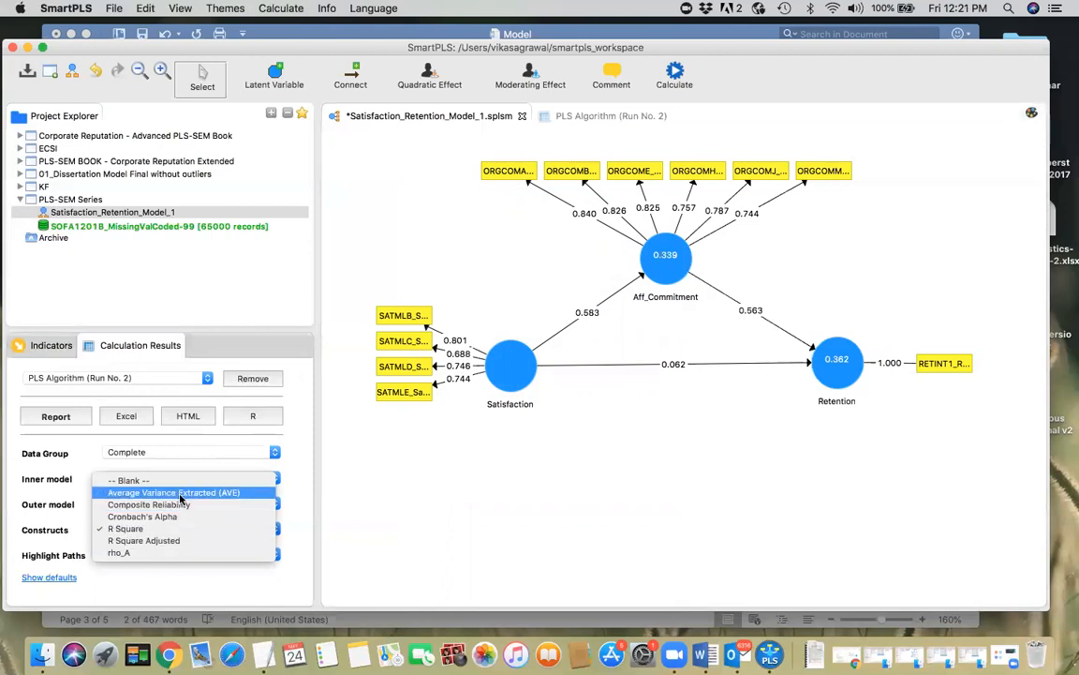
pyautogui.click(181, 496)
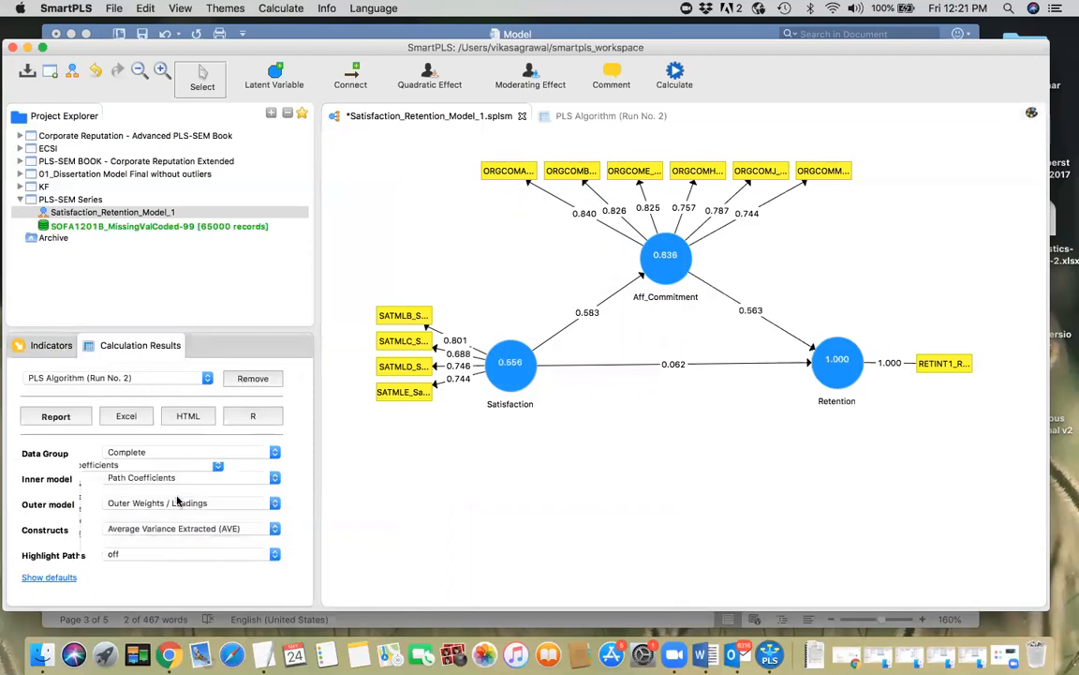
pyautogui.moveTo(510, 374)
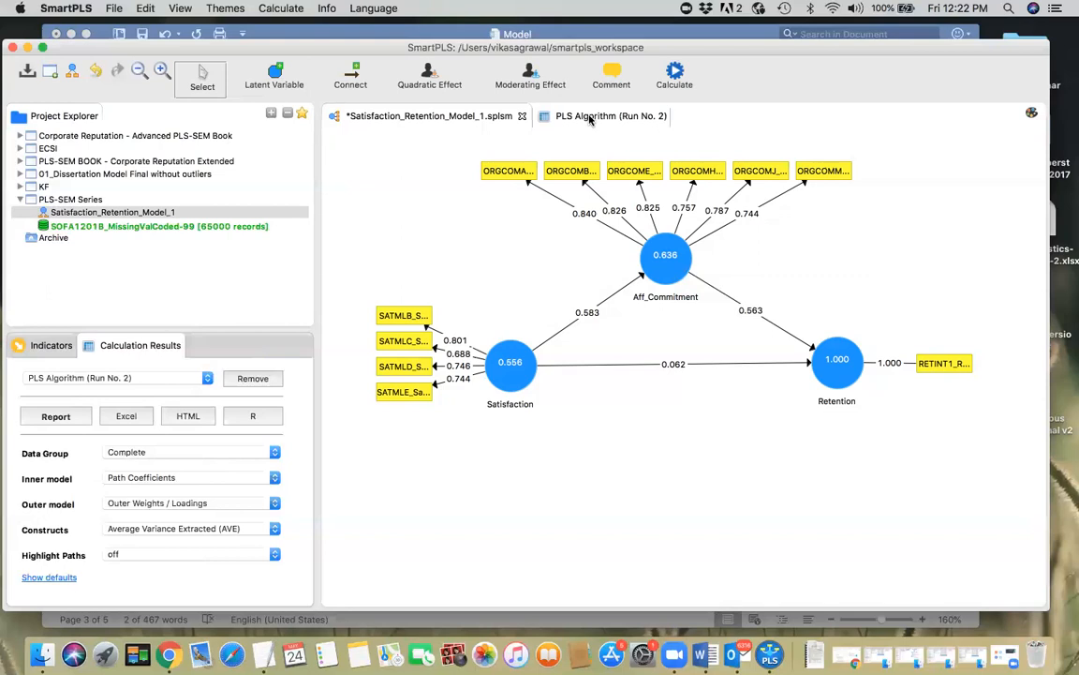
# Check the reliability thresholds in the Word table, then open Construct Reliability and Validity in the second PLS Algorithm report in SmartPLS.
pyautogui.press('super+Tab')
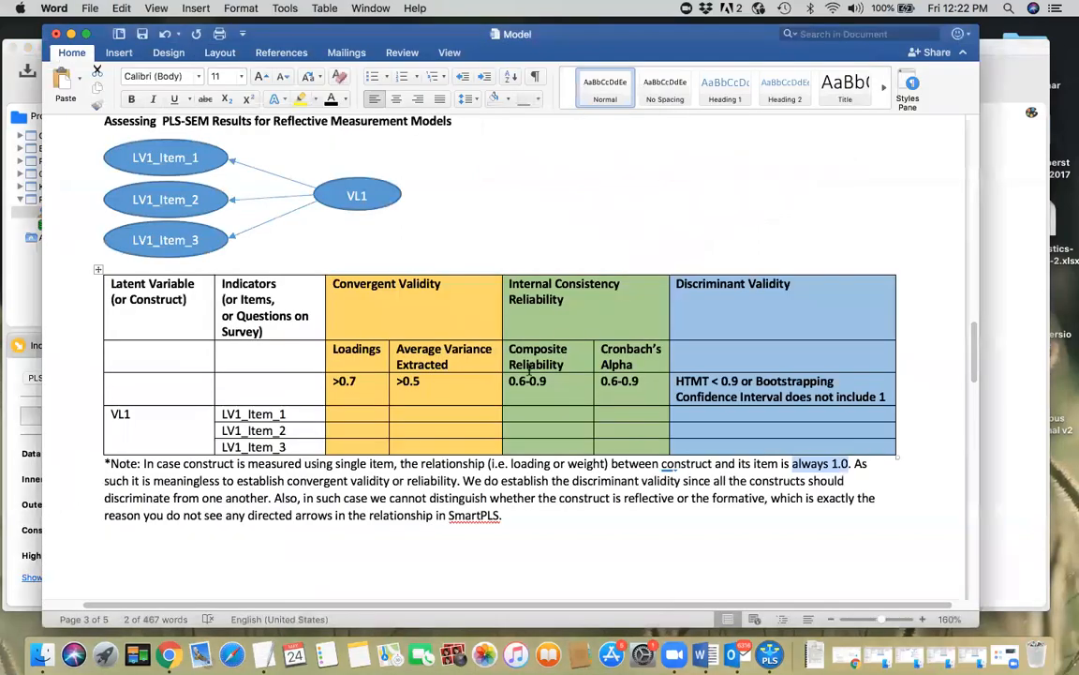
pyautogui.click(620, 382)
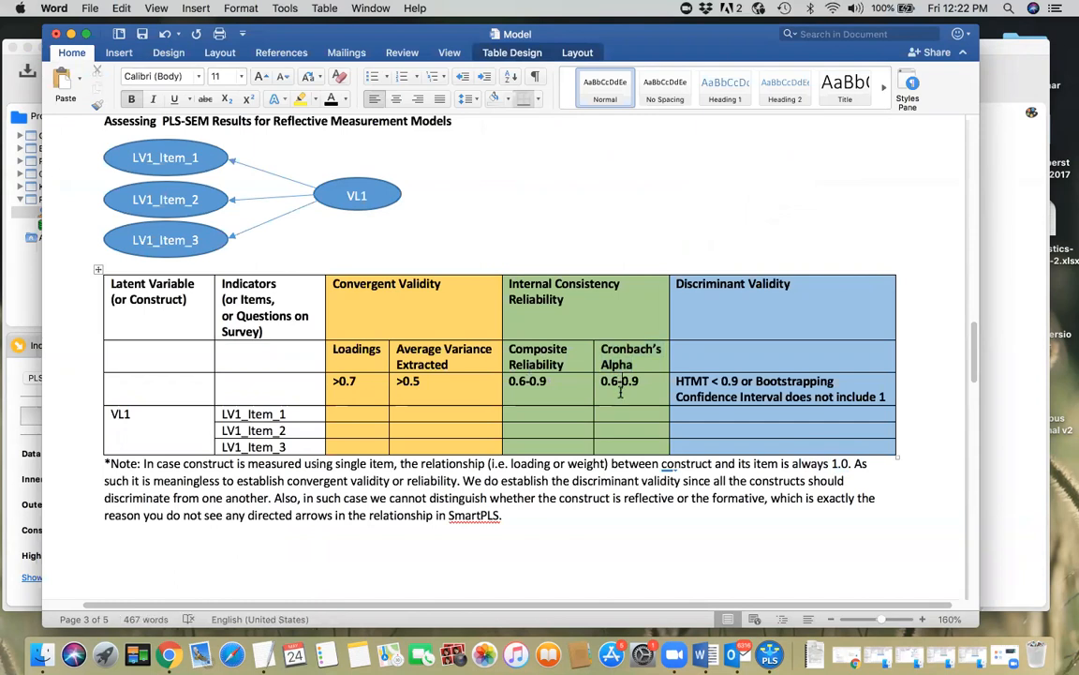
pyautogui.press('super+Tab')
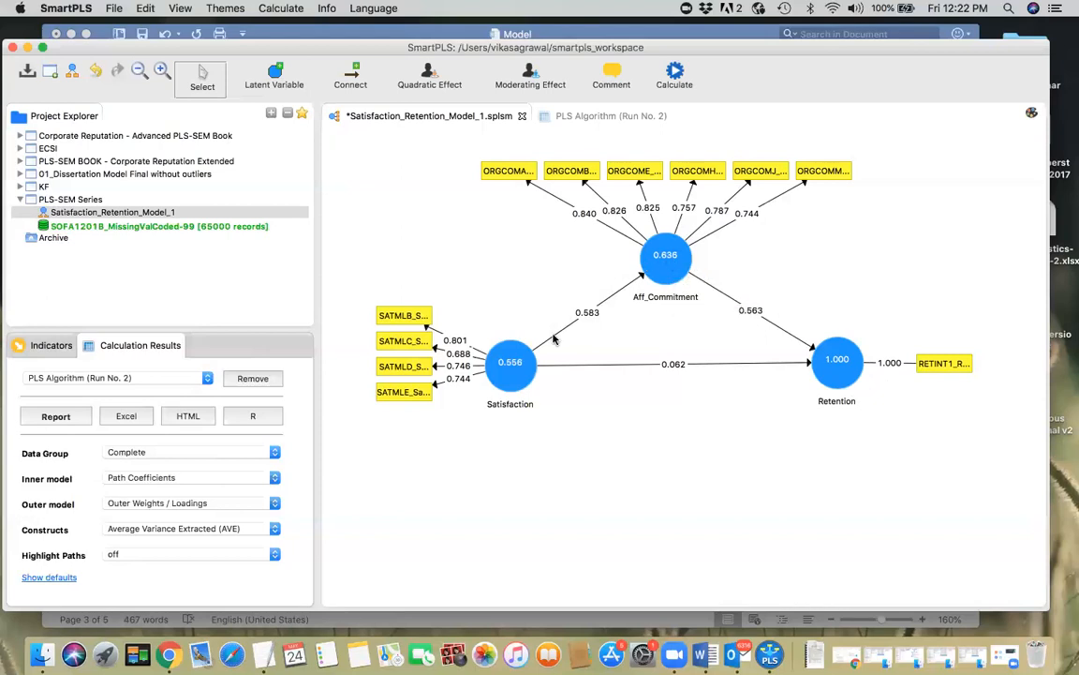
pyautogui.click(591, 119)
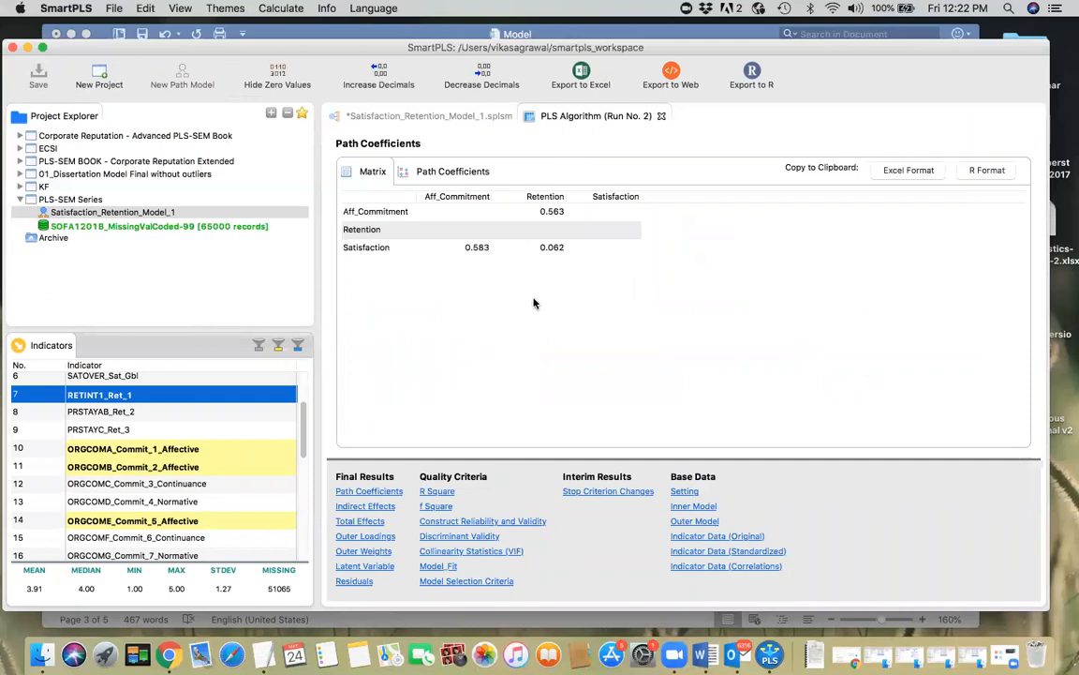
pyautogui.click(470, 522)
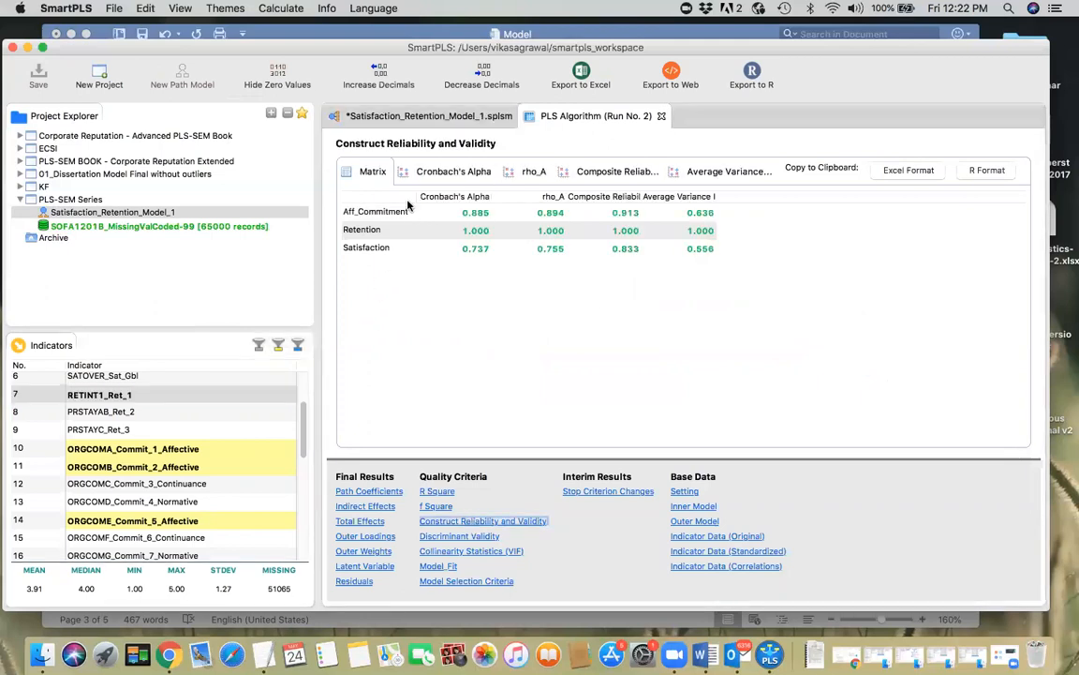
# View the Cronbach's Alpha, Composite Reliability and Average Variance Extracted (AVE) charts for the constructs.
pyautogui.click(446, 174)
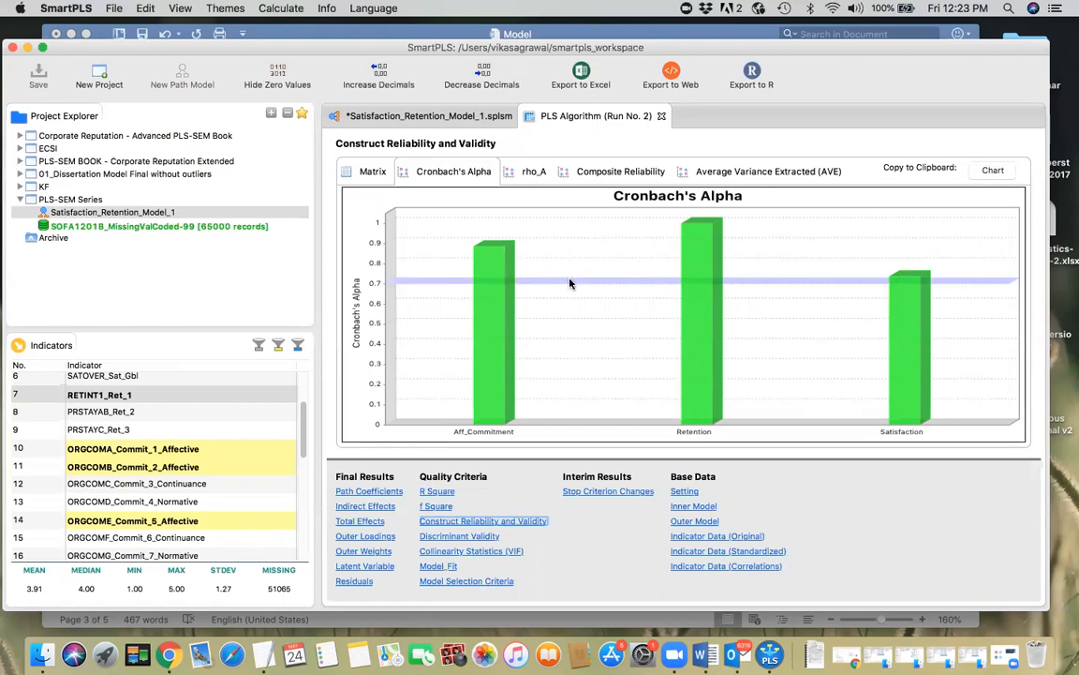
pyautogui.click(614, 175)
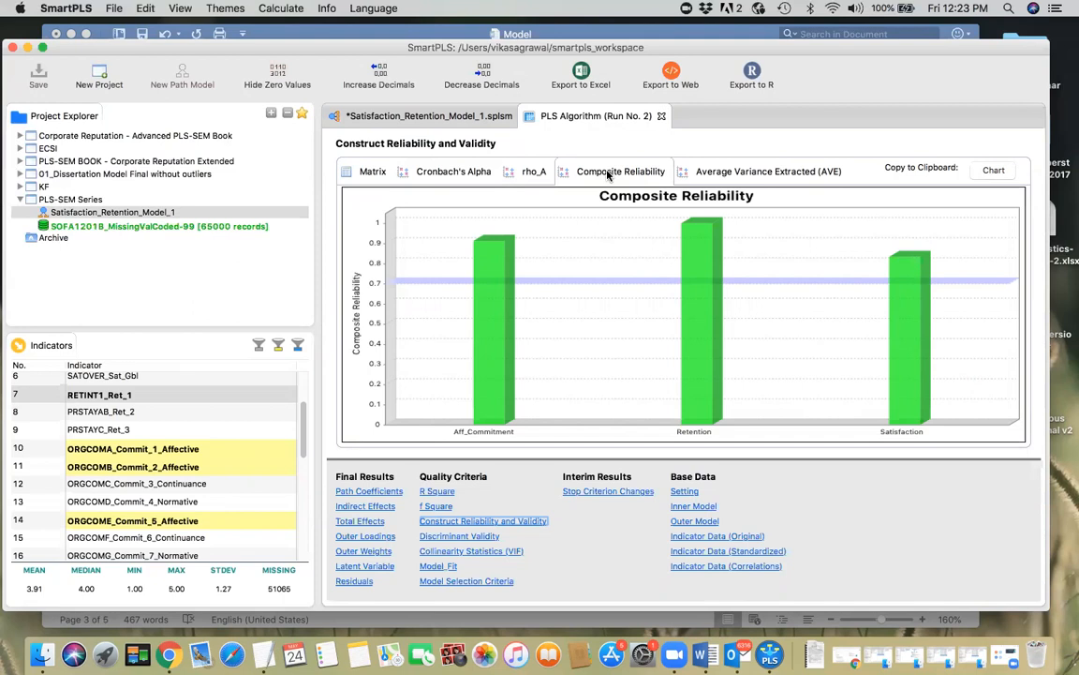
pyautogui.click(607, 173)
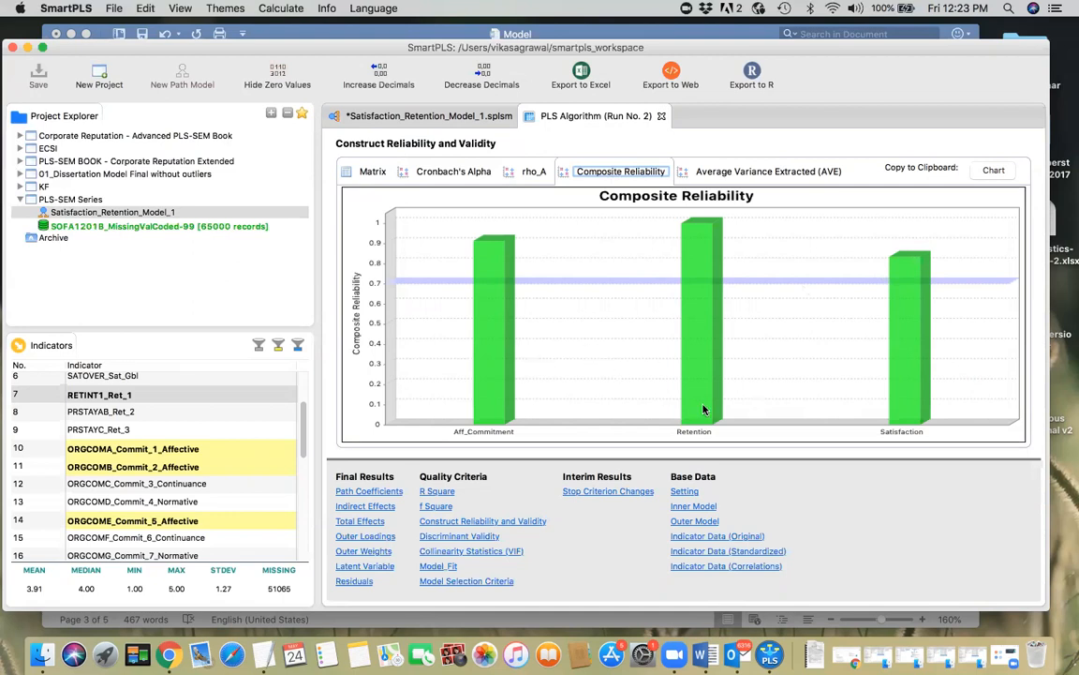
pyautogui.moveTo(706, 409)
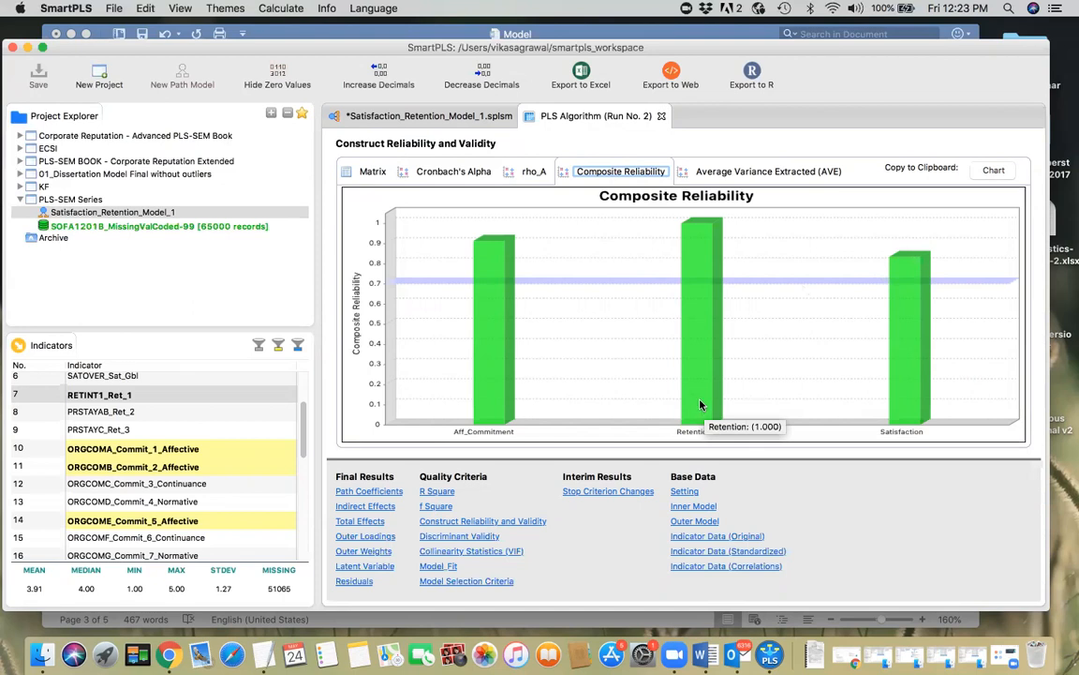
pyautogui.click(750, 174)
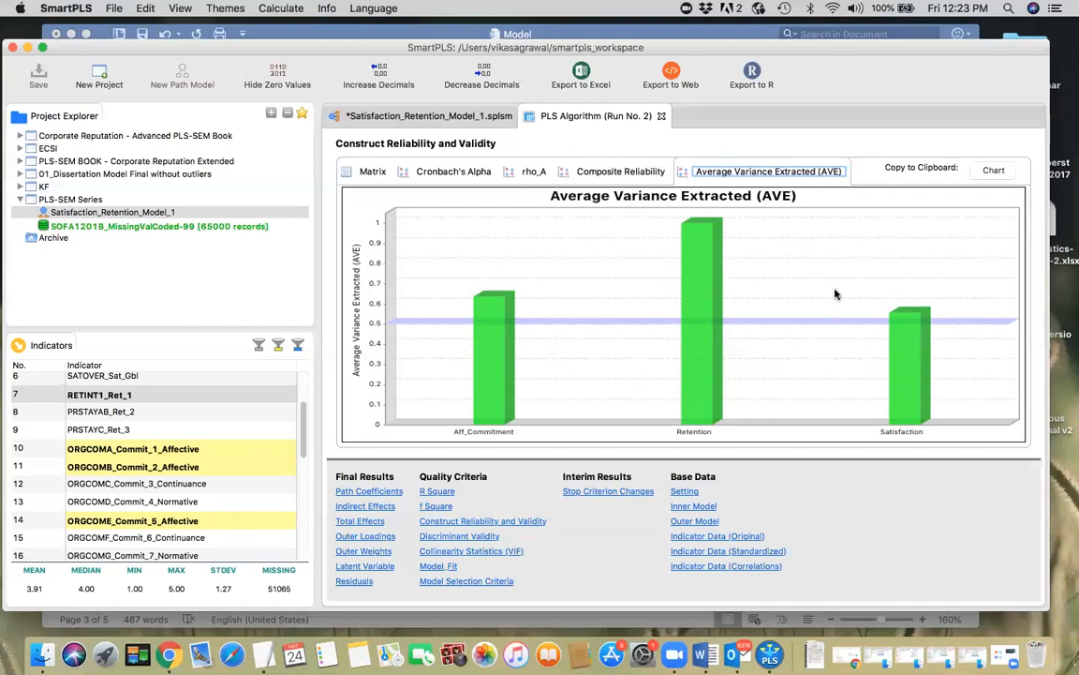
# Check the discriminant validity criterion in the Word table, then open the Discriminant Validity results in SmartPLS.
pyautogui.press('super+Tab')
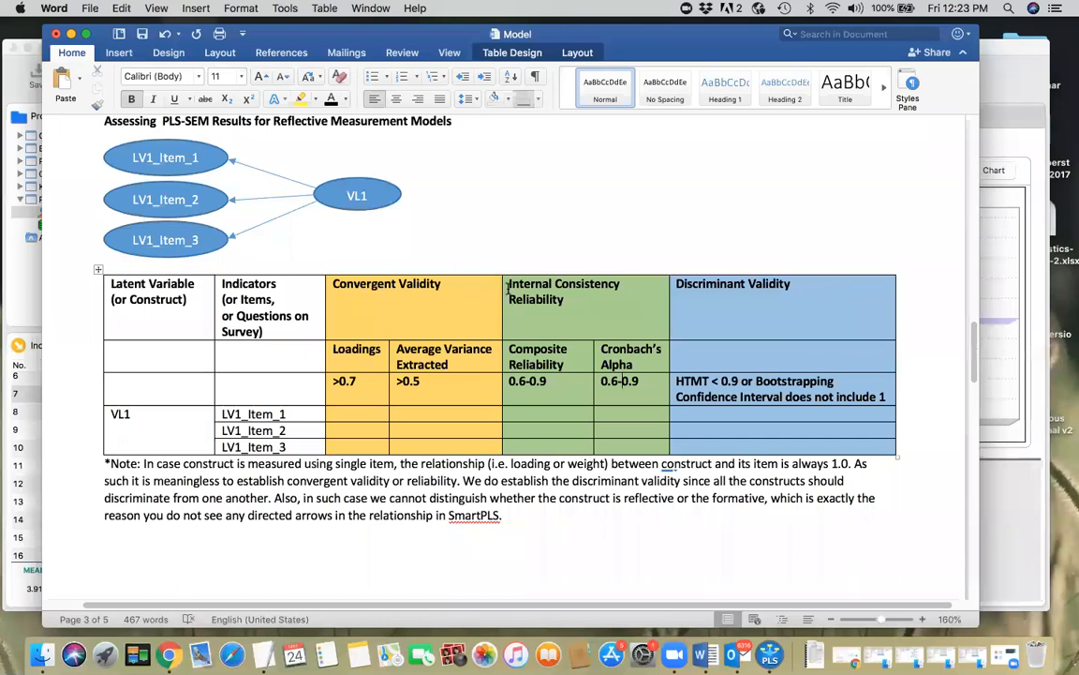
pyautogui.click(720, 309)
pyautogui.press('super+Tab')
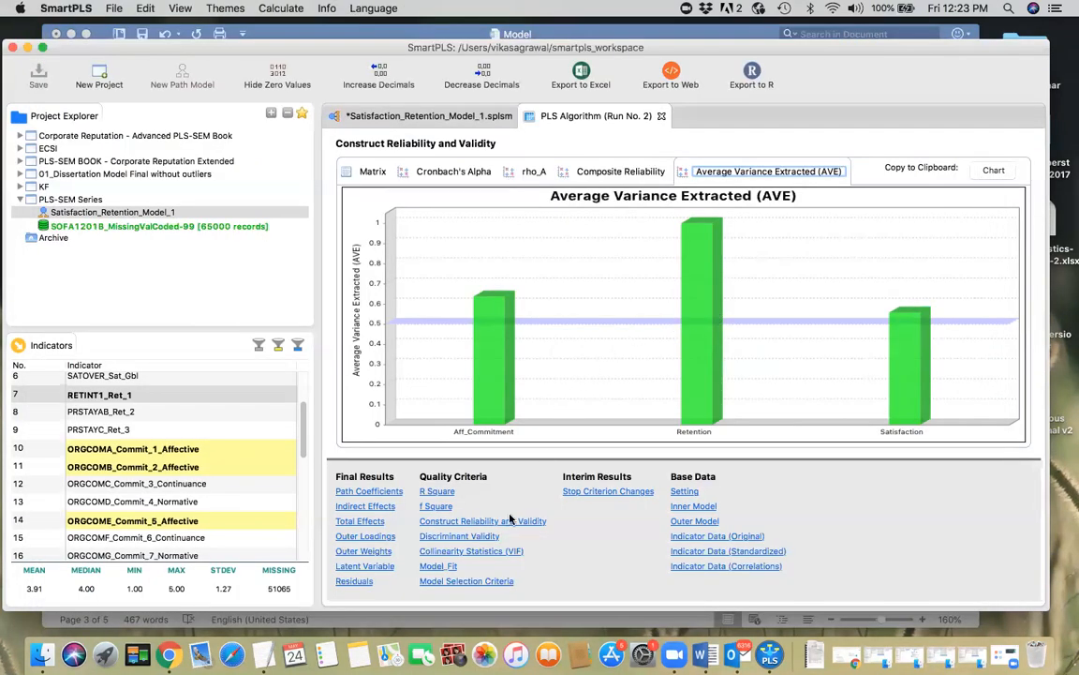
pyautogui.click(451, 538)
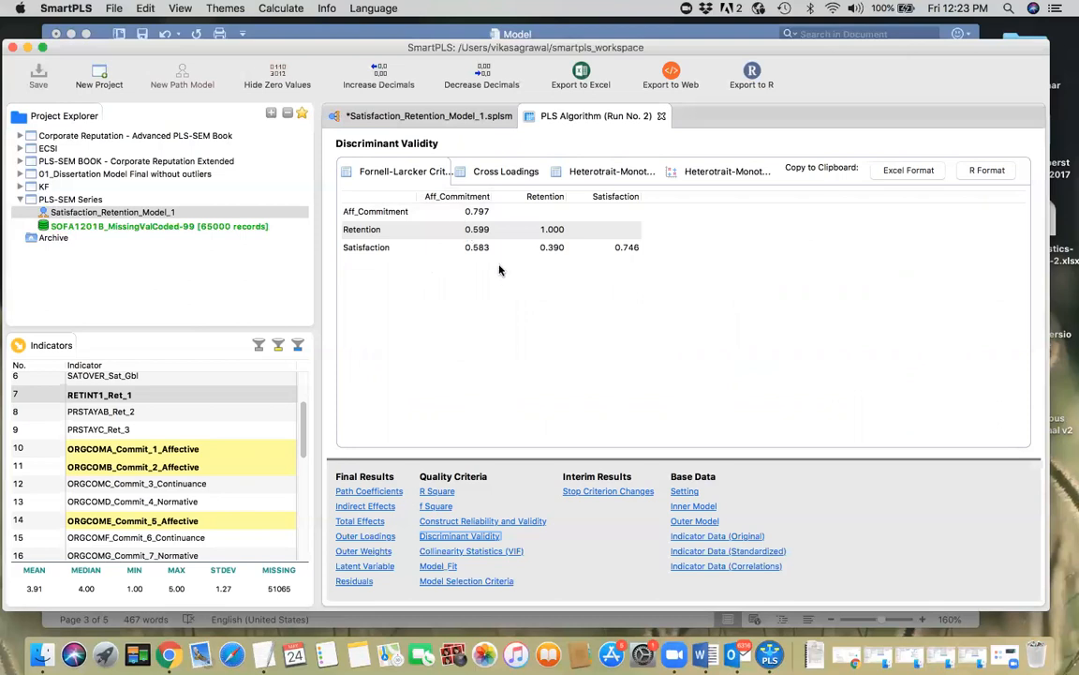
# Look up the constructs' AVE values in the path diagram and return to the Fornell-Larcker criterion matrix.
pyautogui.press('super+Tab')
pyautogui.press('super+Tab')
pyautogui.click(413, 115)
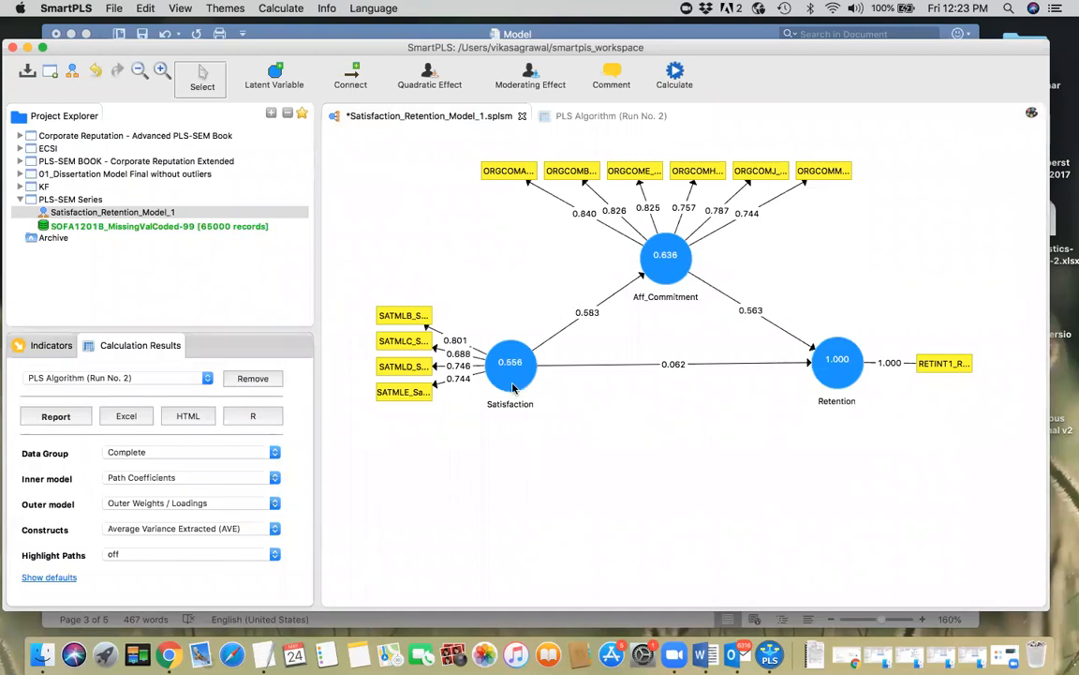
pyautogui.moveTo(521, 391)
pyautogui.press('super+Tab')
pyautogui.press('super+Tab')
pyautogui.click(581, 122)
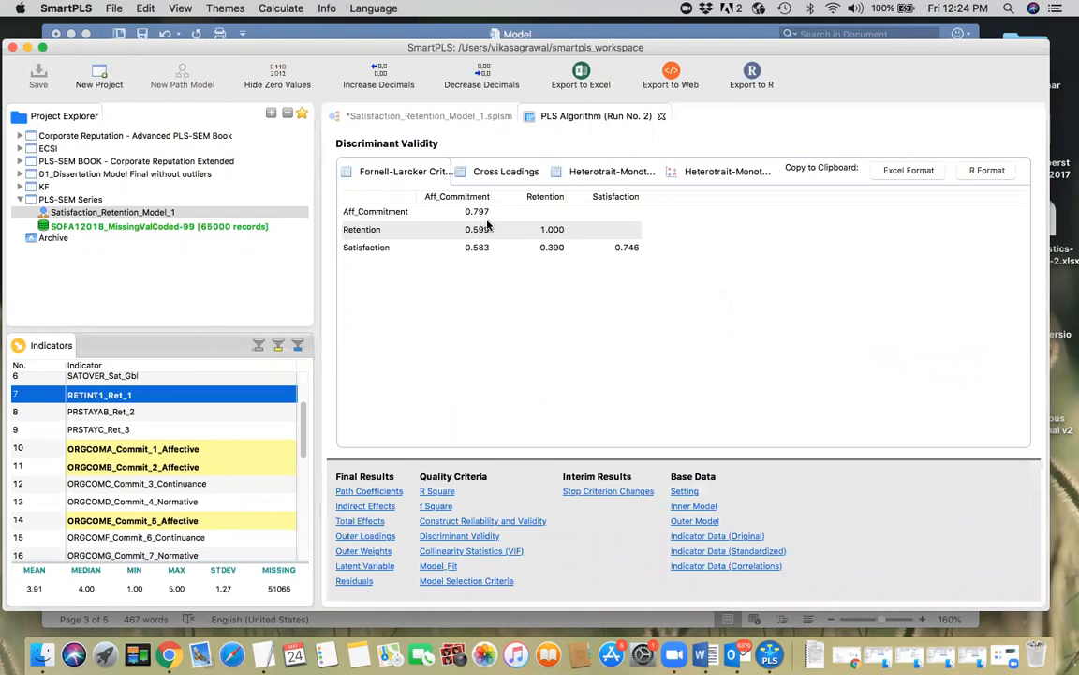
# Compare the Aff_Commitment diagonal value of the Fornell-Larcker matrix with that construct's AVE in the path diagram.
pyautogui.moveTo(489, 194); pyautogui.dragTo(502, 204)
pyautogui.click(491, 213)
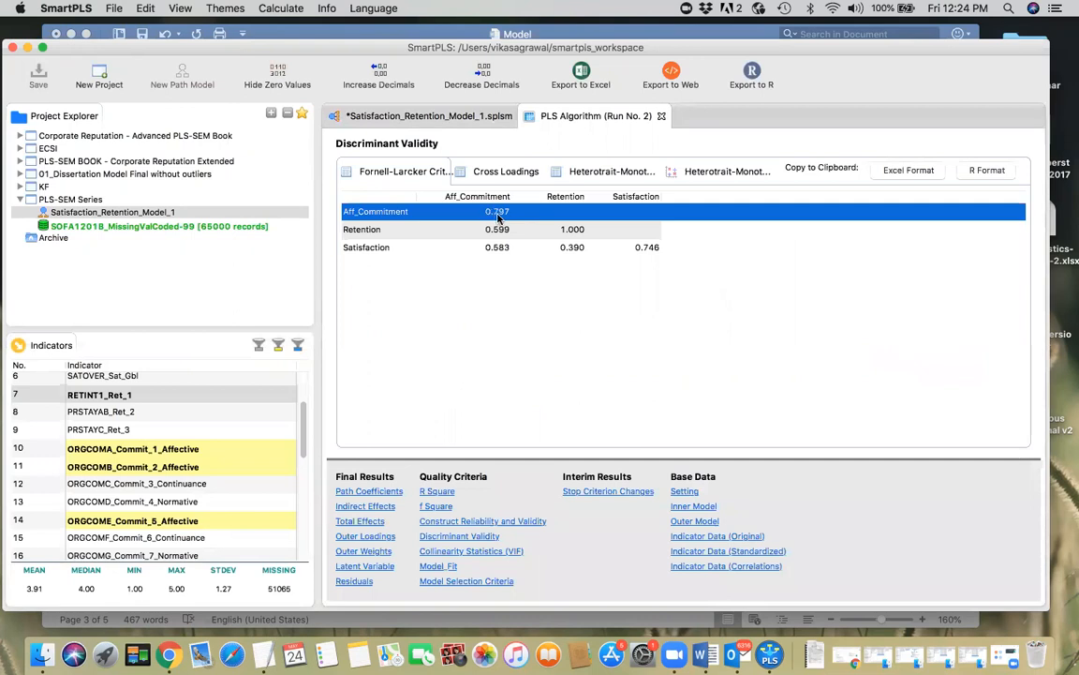
pyautogui.click(461, 119)
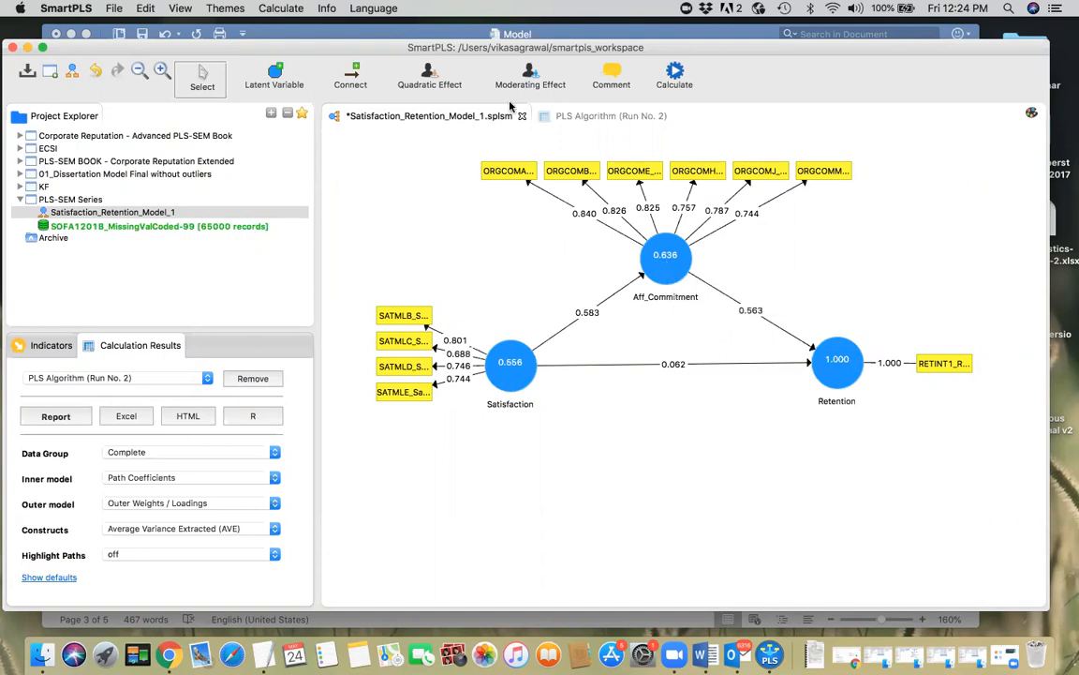
pyautogui.click(561, 114)
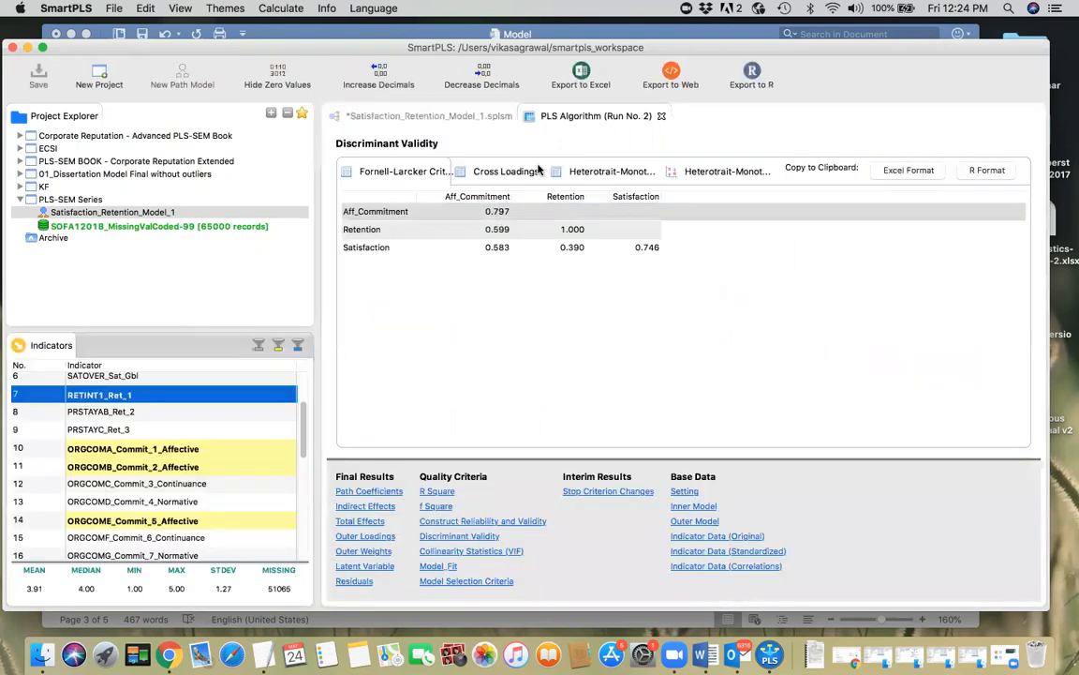
pyautogui.click(423, 117)
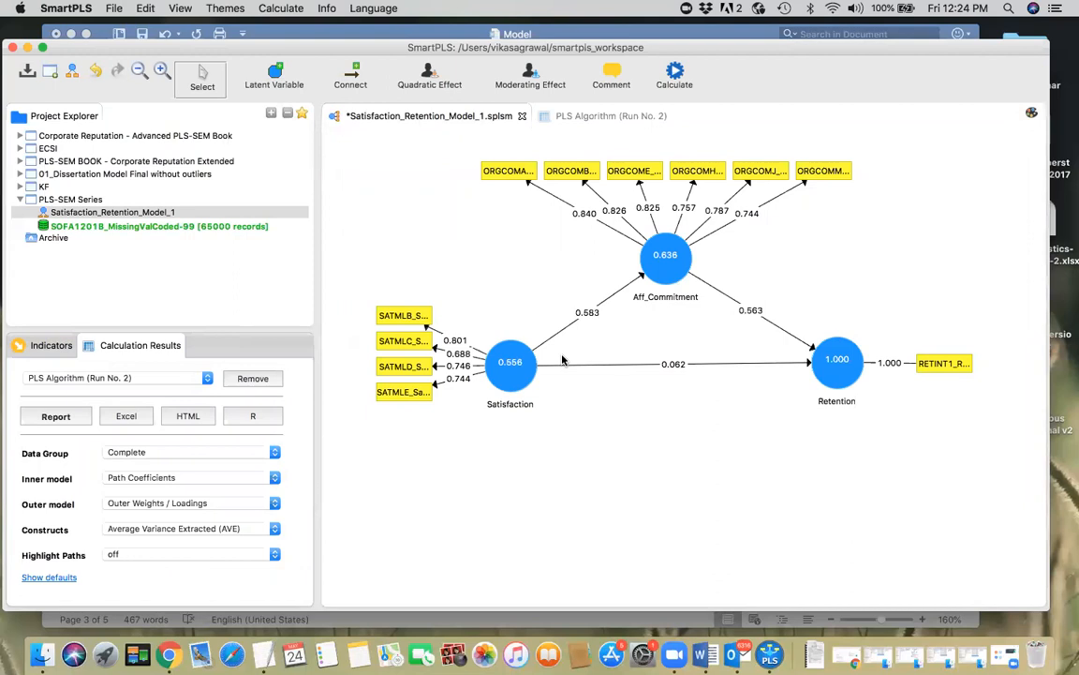
pyautogui.click(543, 474)
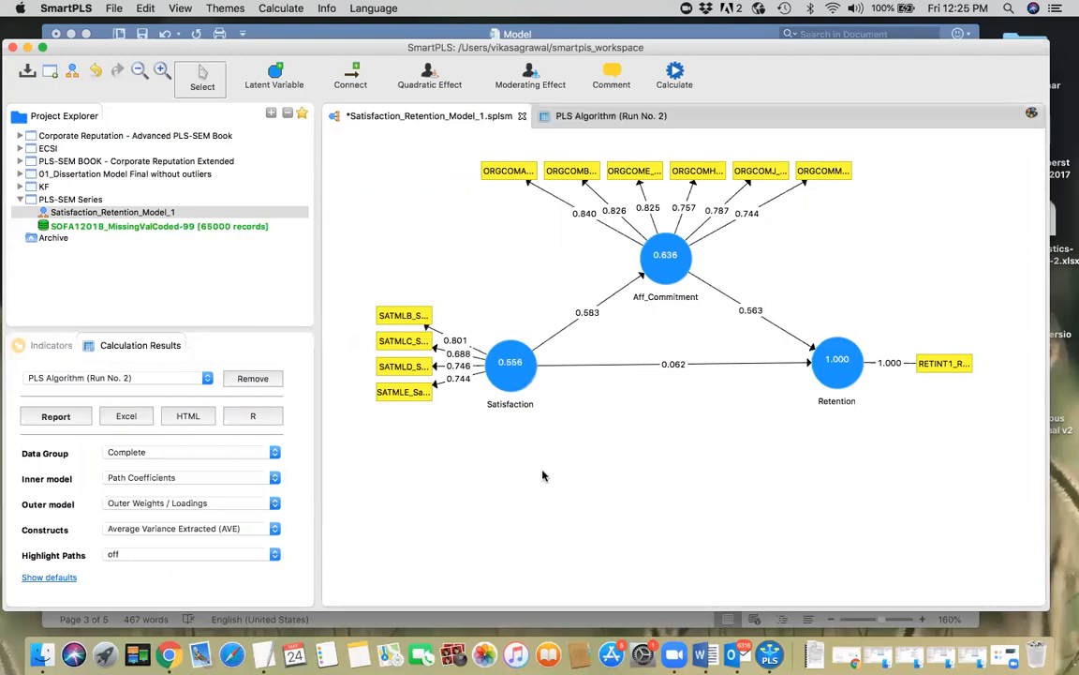
pyautogui.press('super+space')
pyautogui.write('calc')
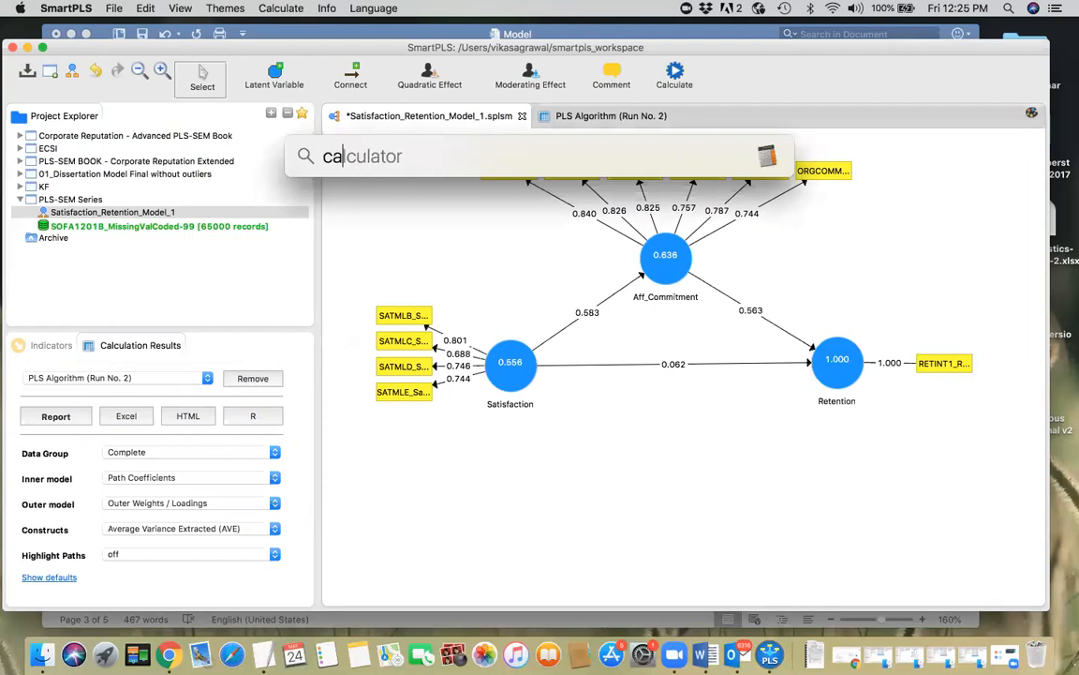
pyautogui.press('Return')
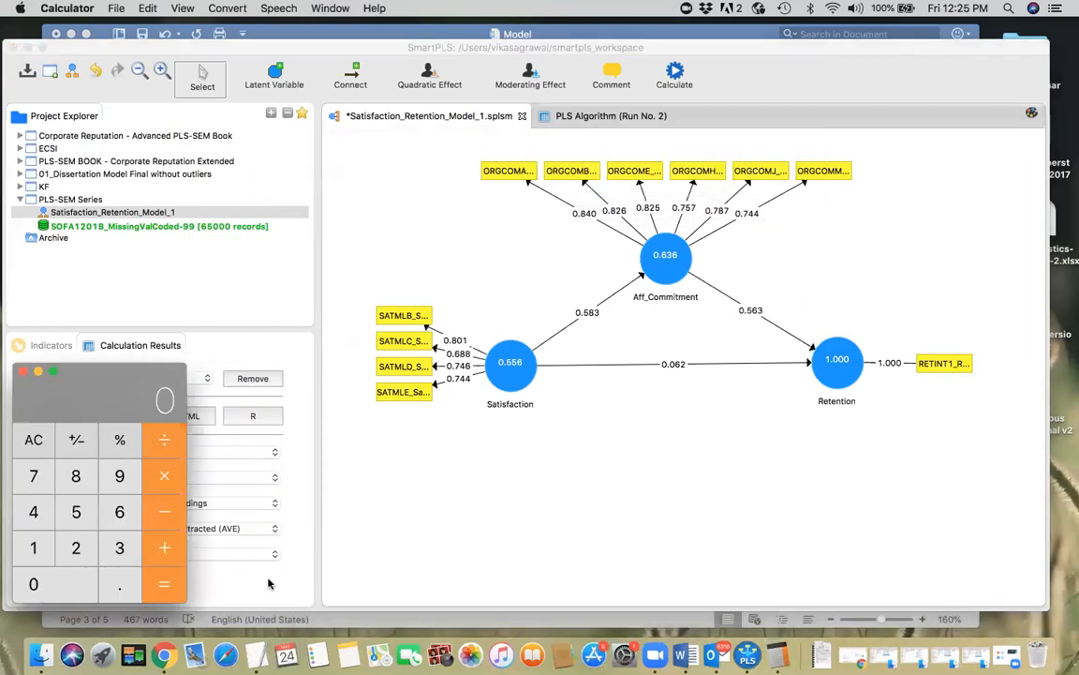
pyautogui.moveTo(122, 372); pyautogui.dragTo(230, 340)
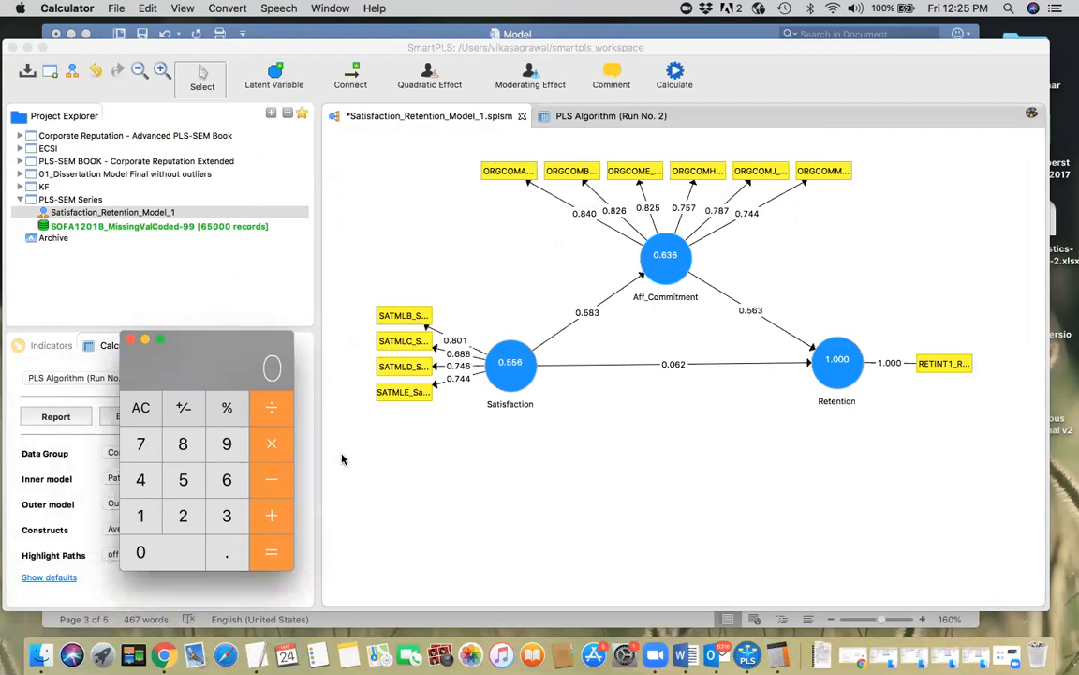
pyautogui.click(130, 342)
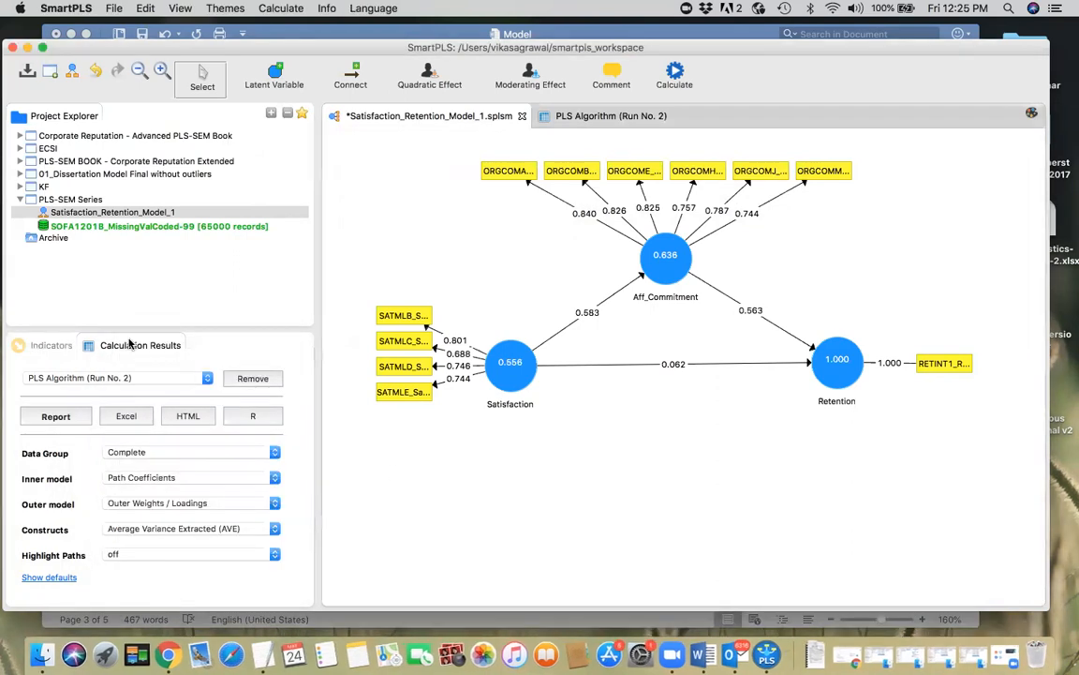
# Search Google for a calculator in Chrome and look up the AVE of Aff_Commitment in the SmartPLS path diagram.
pyautogui.click(170, 654)
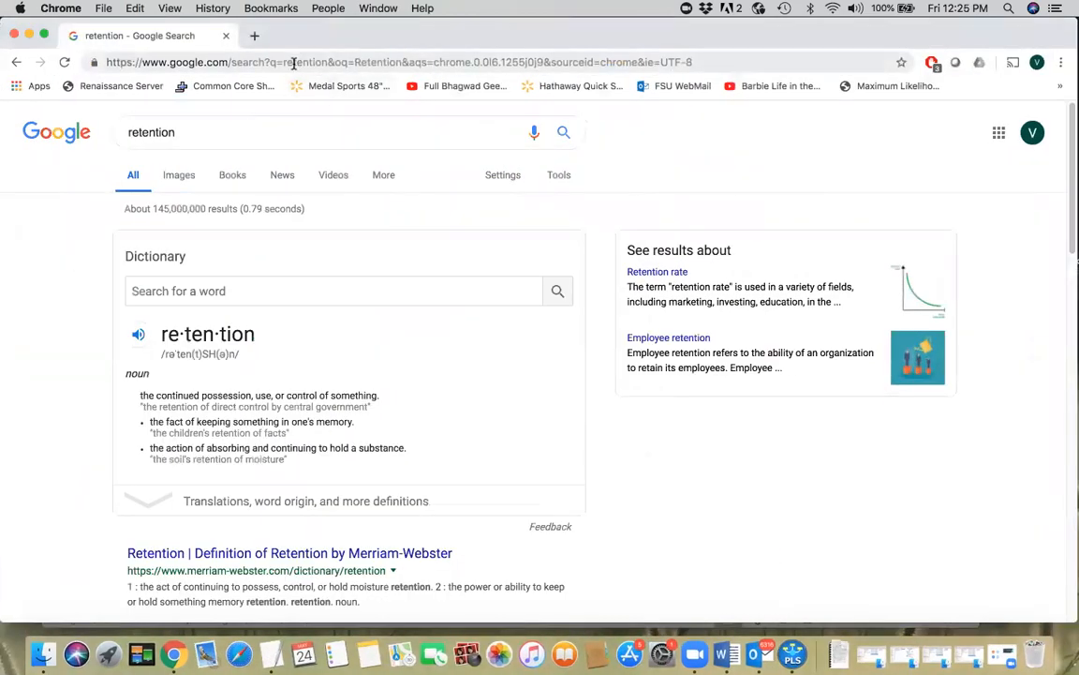
pyautogui.click(294, 63)
pyautogui.write('calcu')
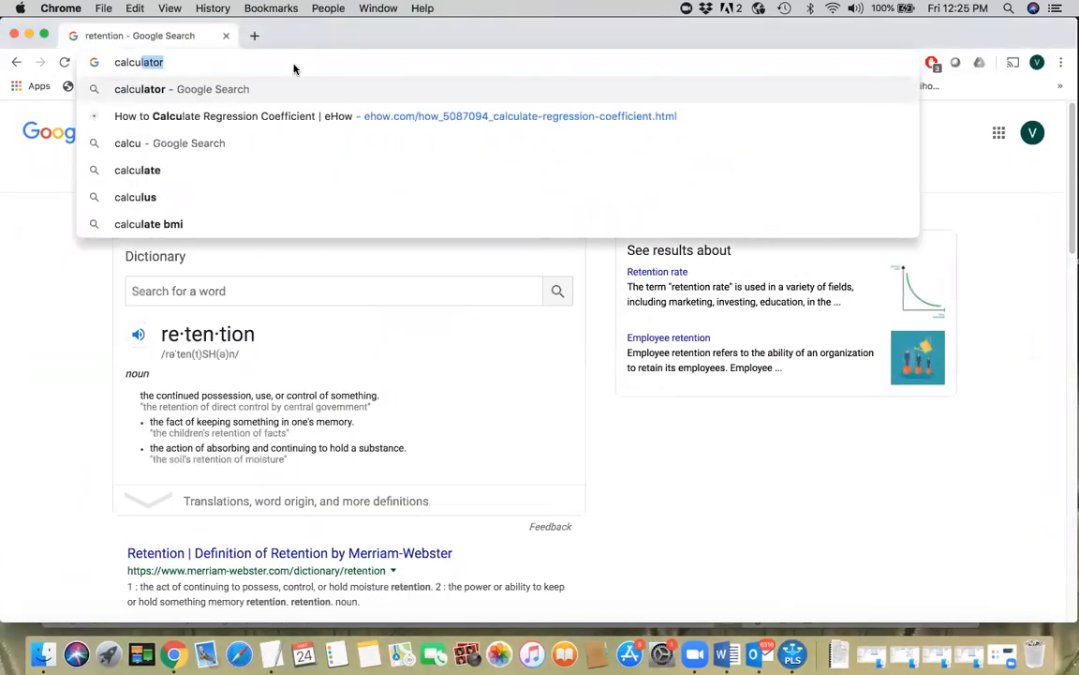
pyautogui.press('Return')
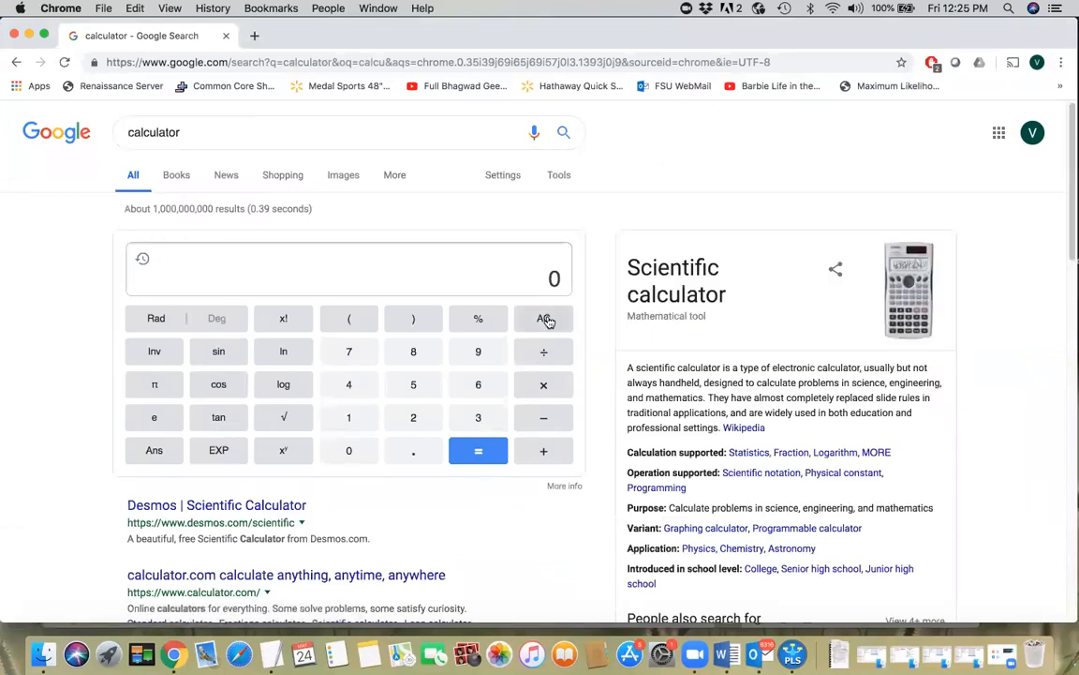
pyautogui.press('super+Tab')
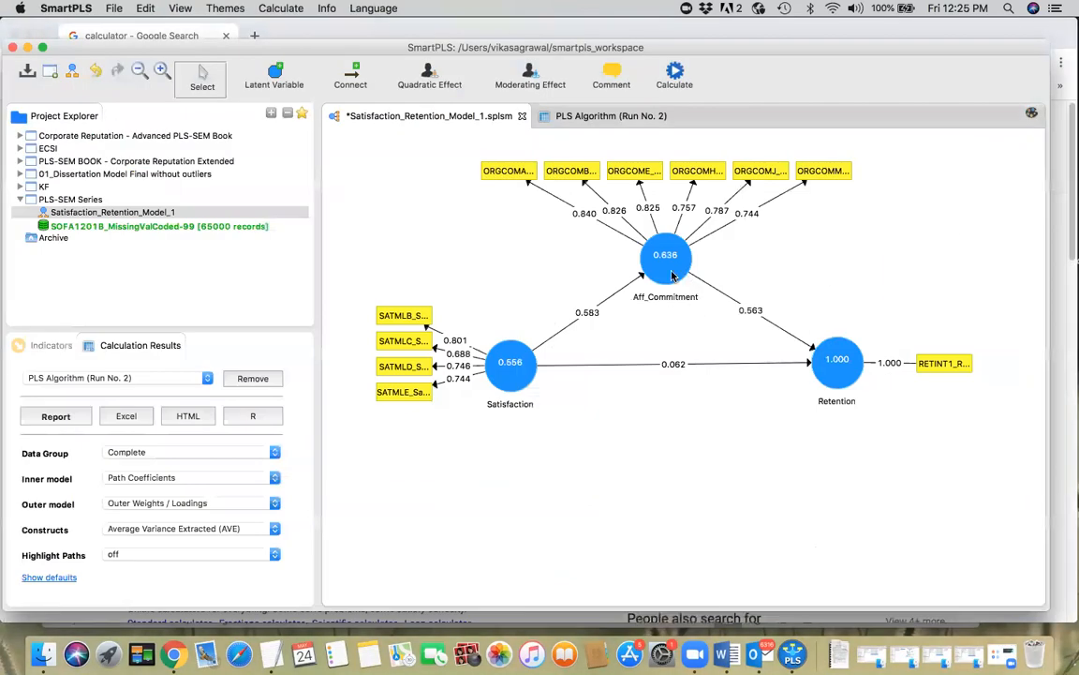
pyautogui.press('super+Tab')
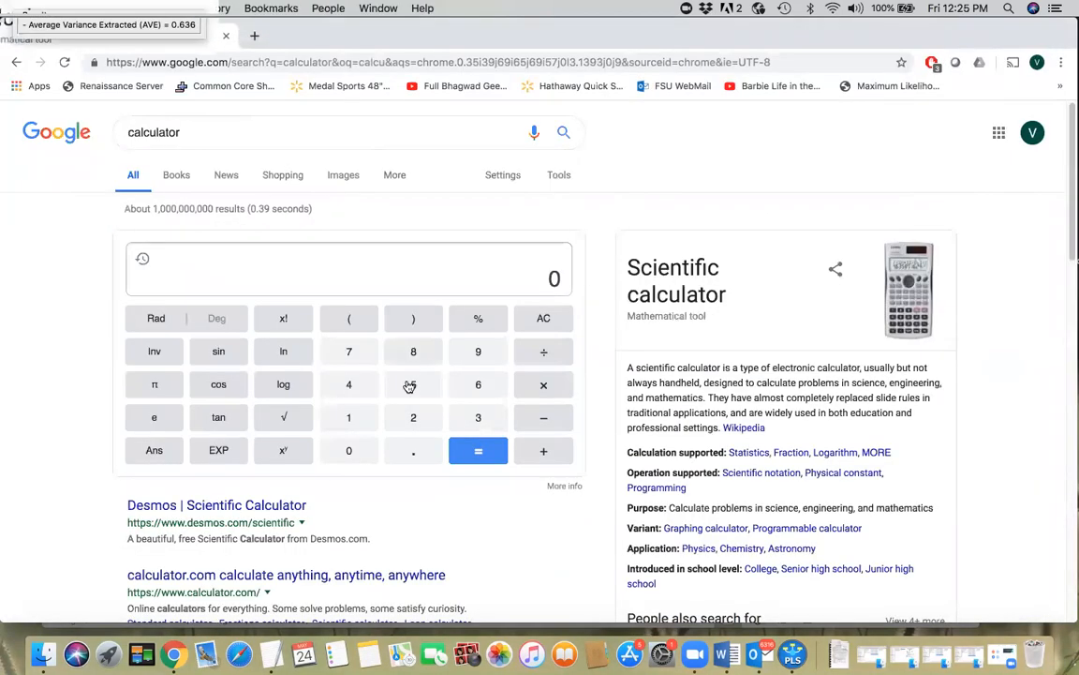
pyautogui.click(417, 447)
pyautogui.click(478, 392)
pyautogui.click(476, 415)
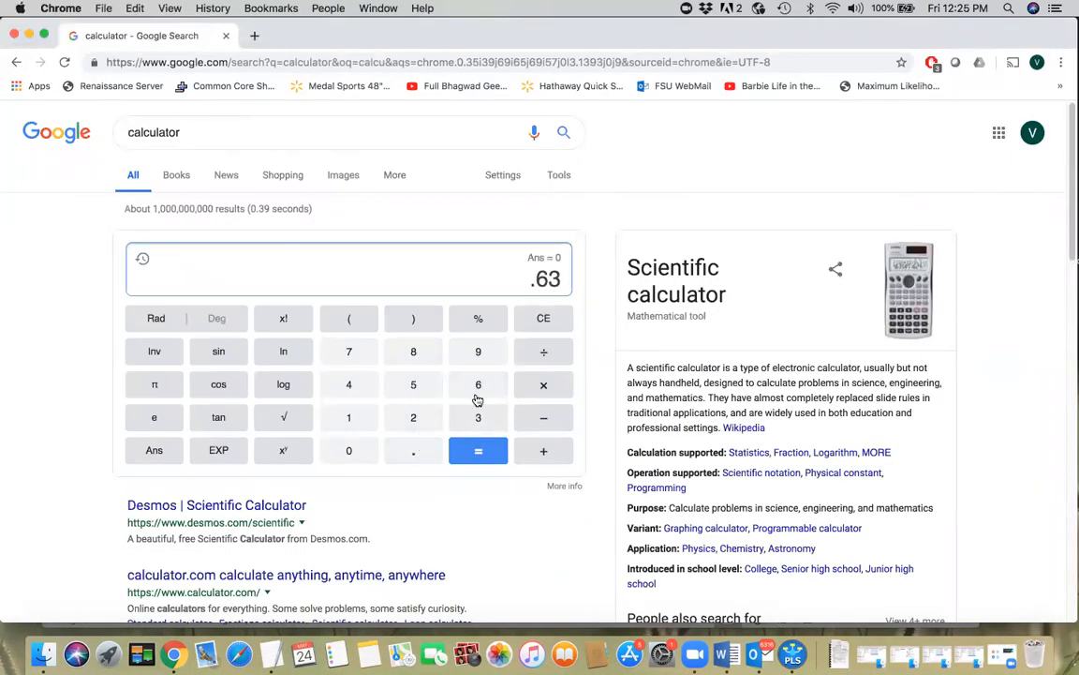
pyautogui.click(477, 389)
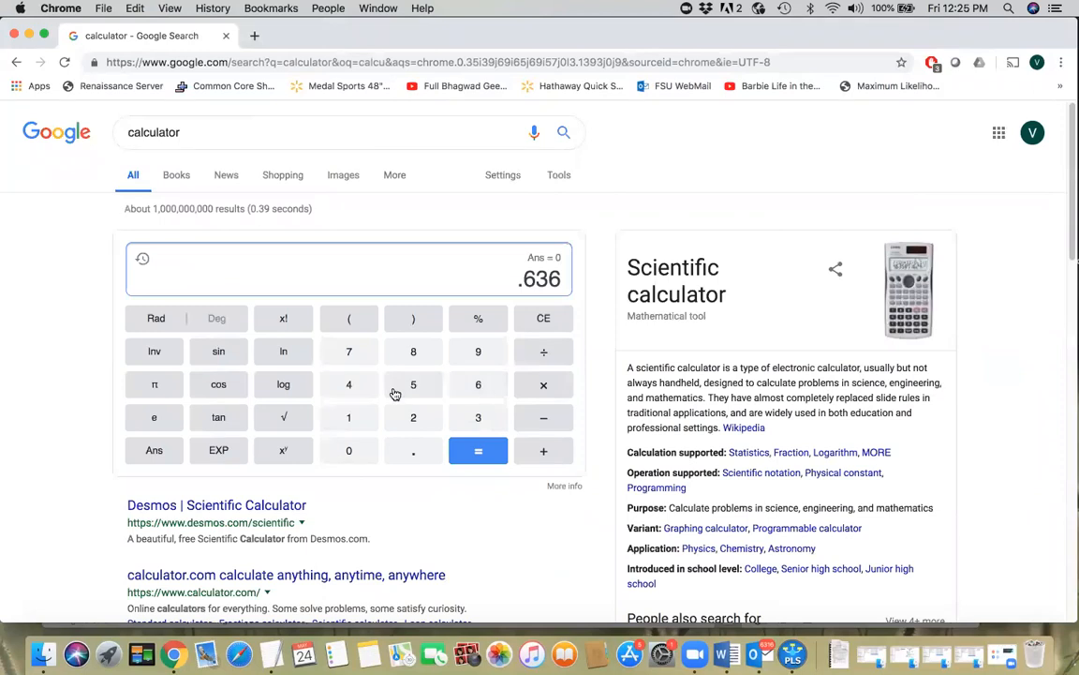
pyautogui.click(291, 417)
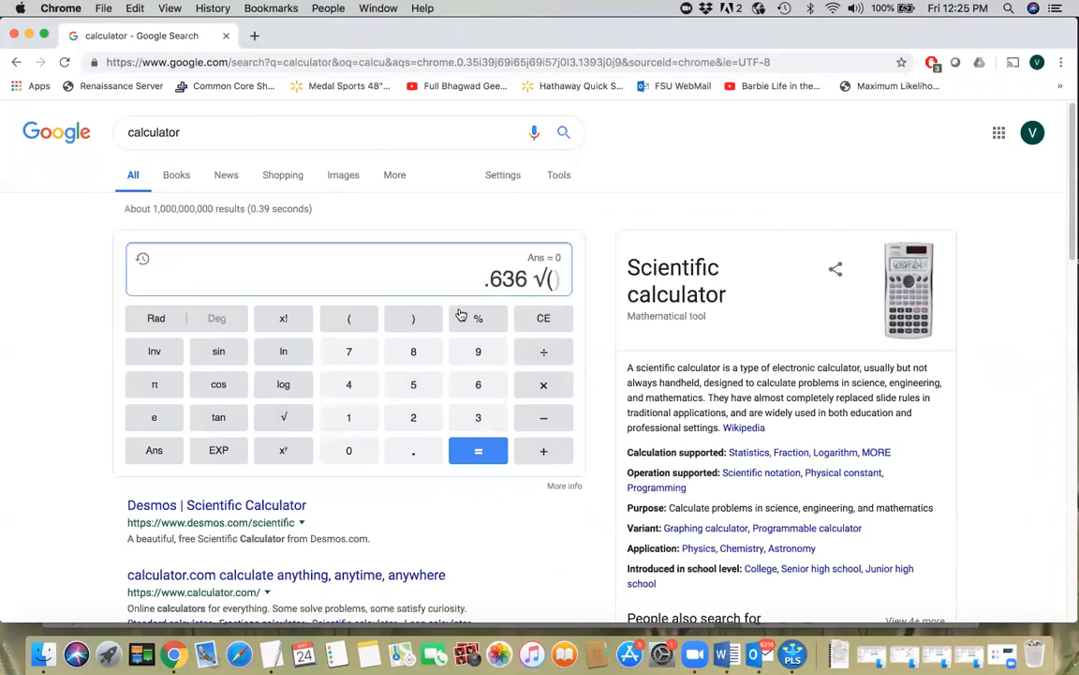
pyautogui.moveTo(510, 279); pyautogui.dragTo(482, 281)
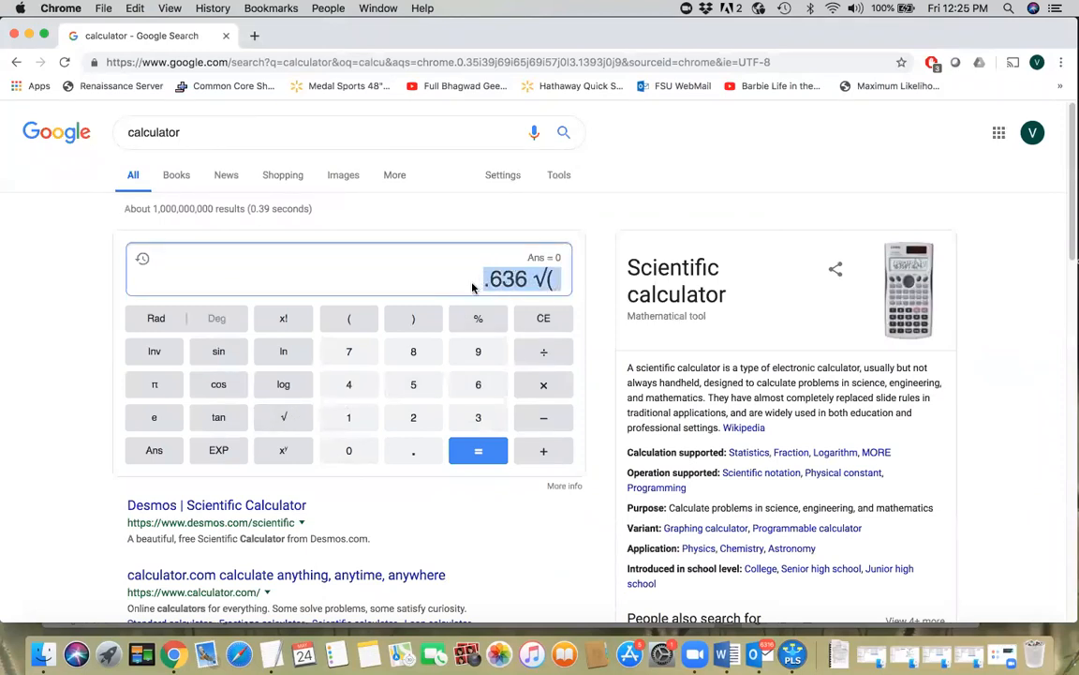
pyautogui.press('BackSpace')
pyautogui.click(284, 418)
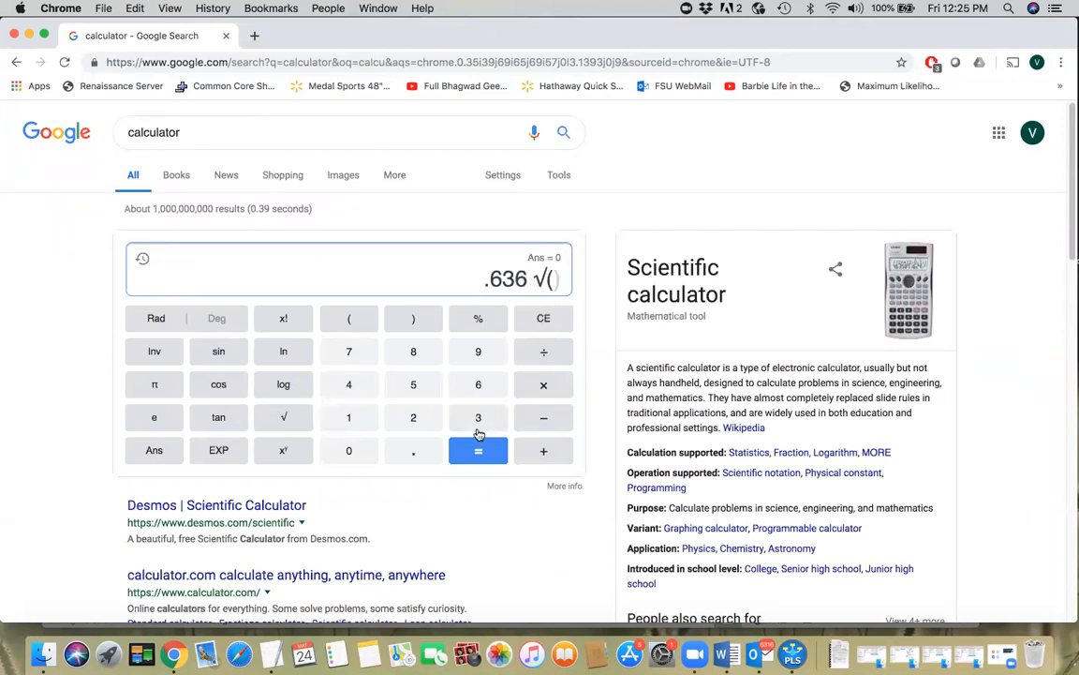
pyautogui.click(548, 325)
pyautogui.click(548, 325)
pyautogui.click(548, 325)
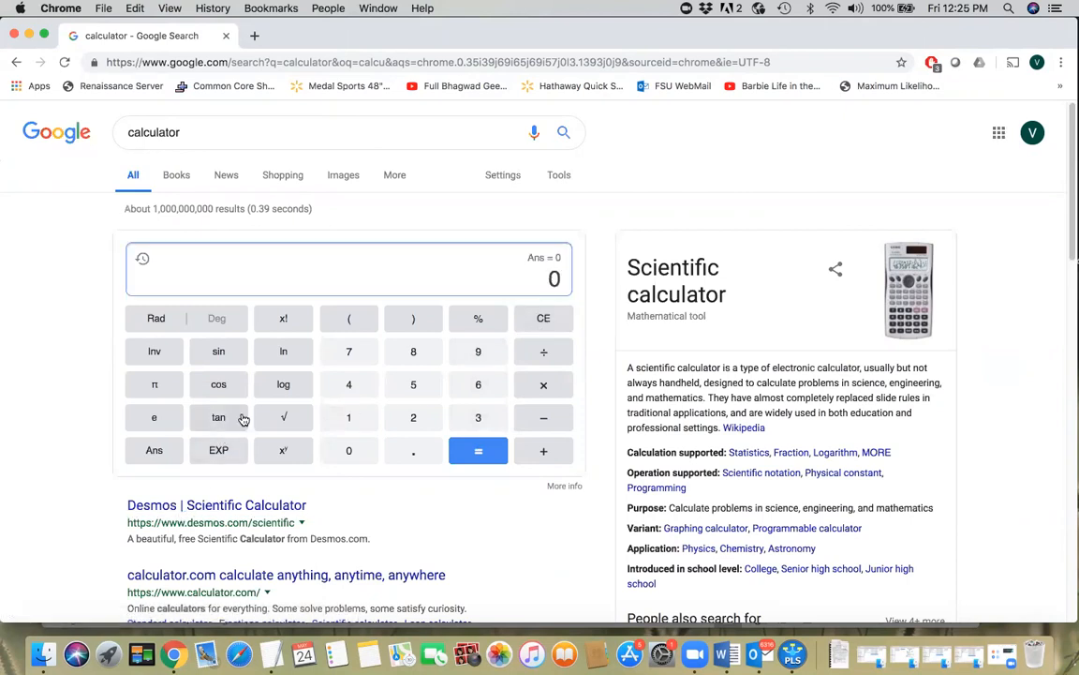
# Calculate the square root of .636, the AVE of Aff_Commitment, in the Google calculator.
pyautogui.click(282, 422)
pyautogui.click(429, 446)
pyautogui.click(476, 387)
pyautogui.click(476, 413)
pyautogui.click(476, 387)
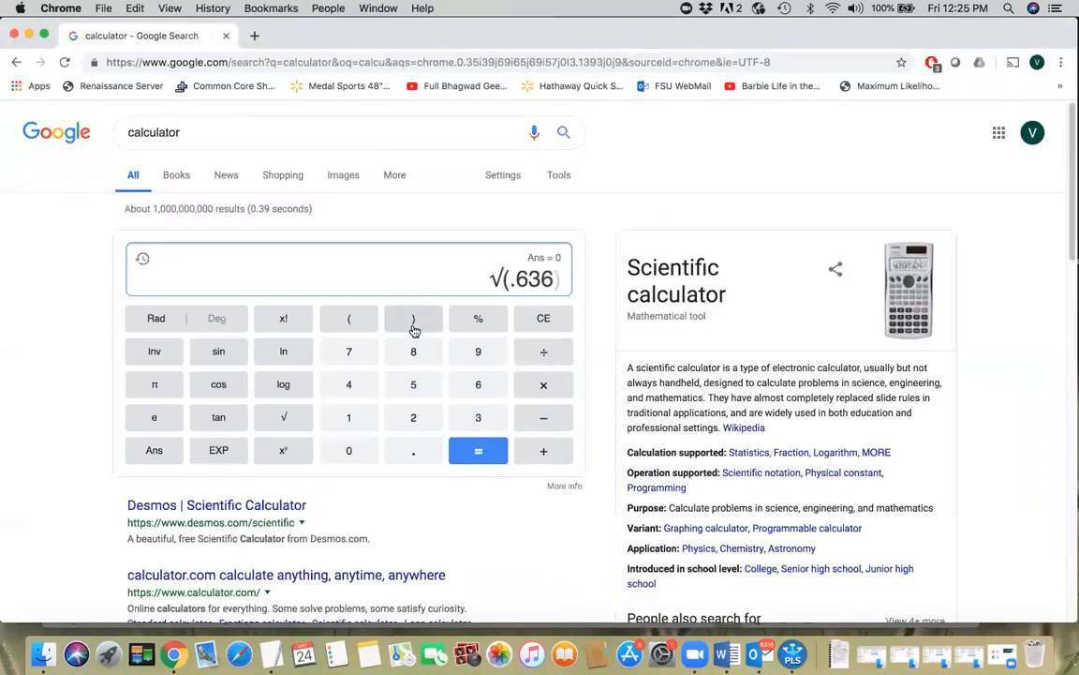
pyautogui.click(482, 450)
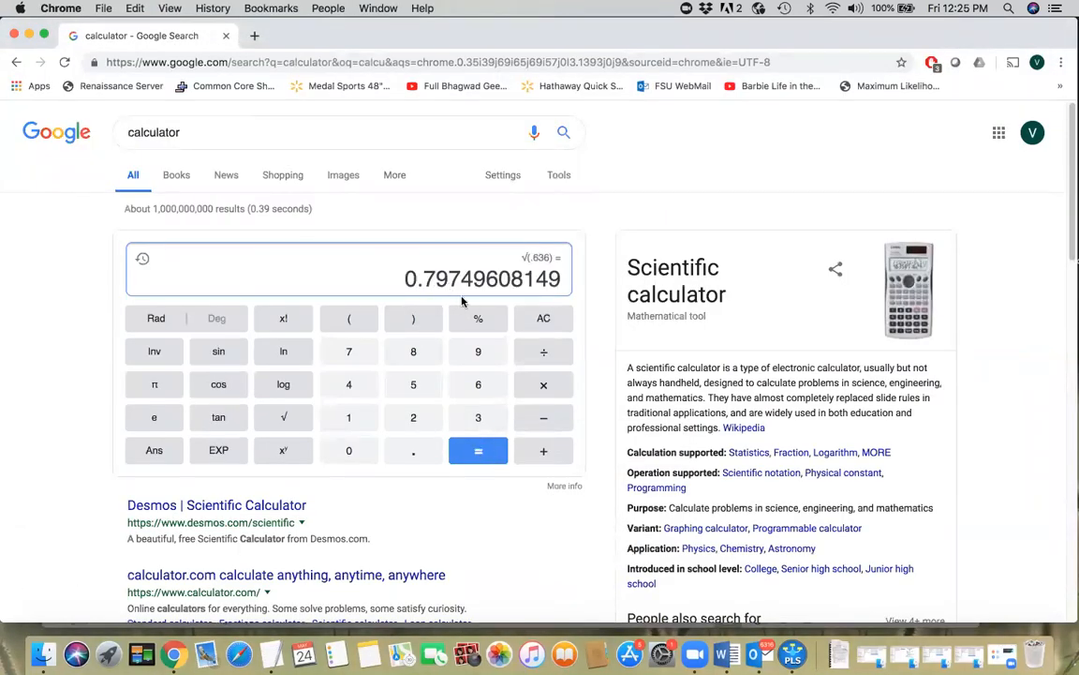
# Return to the SmartPLS discriminant validity report and check the Heterotrait-Monotrait (HTMT) ratio matrix.
pyautogui.press('super+Tab')
pyautogui.click(578, 112)
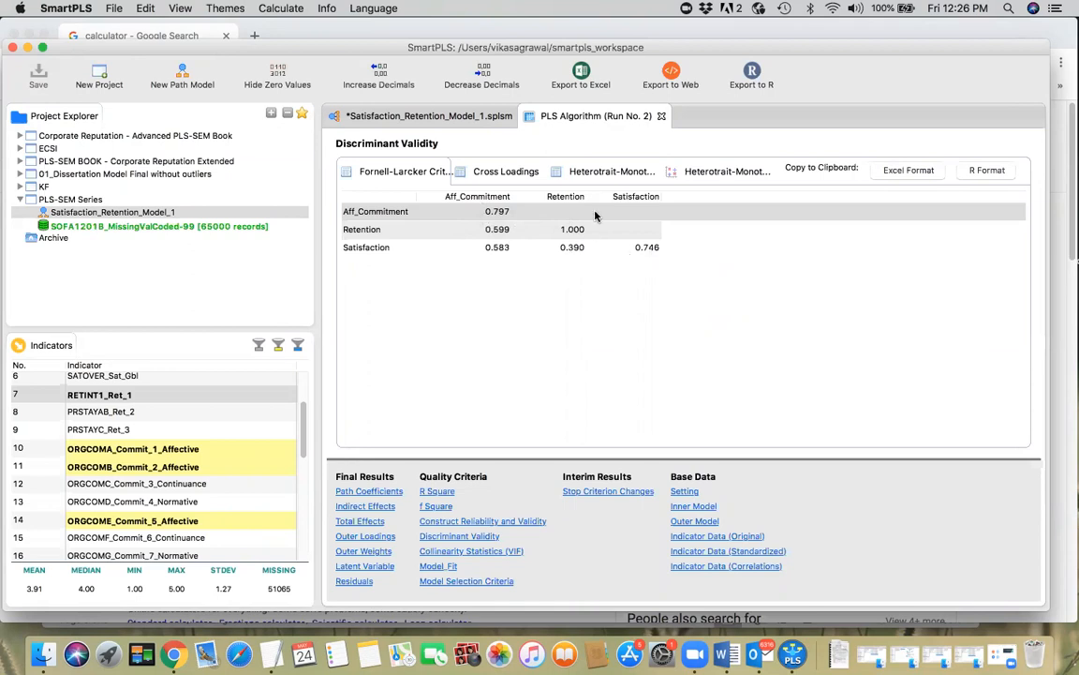
pyautogui.click(604, 173)
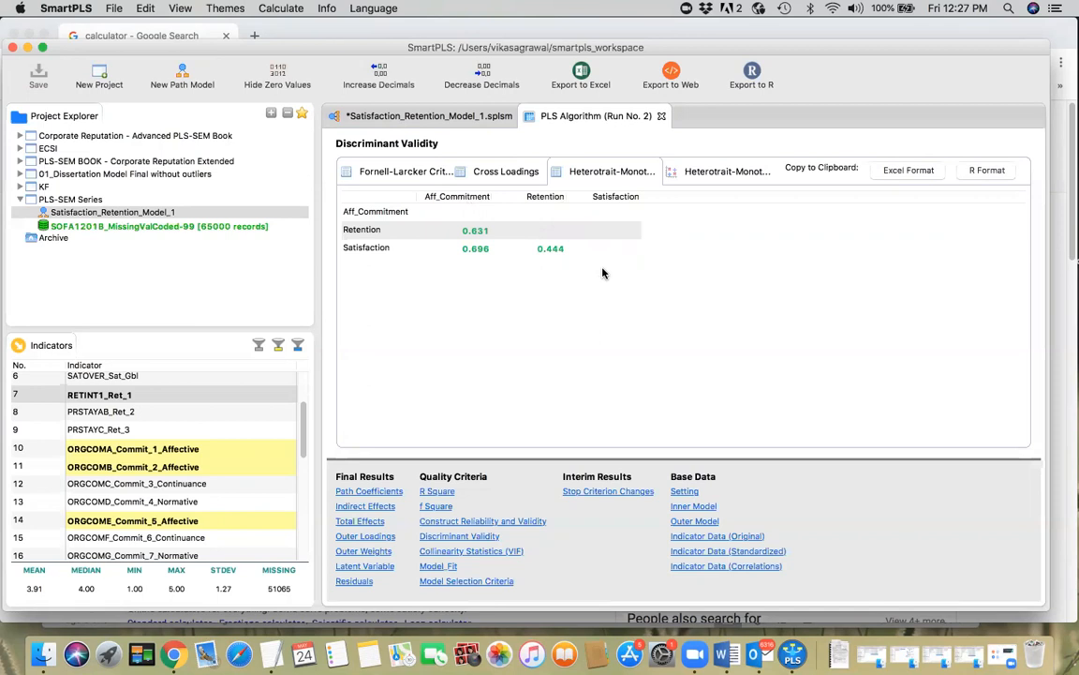
pyautogui.press('super+Tab')
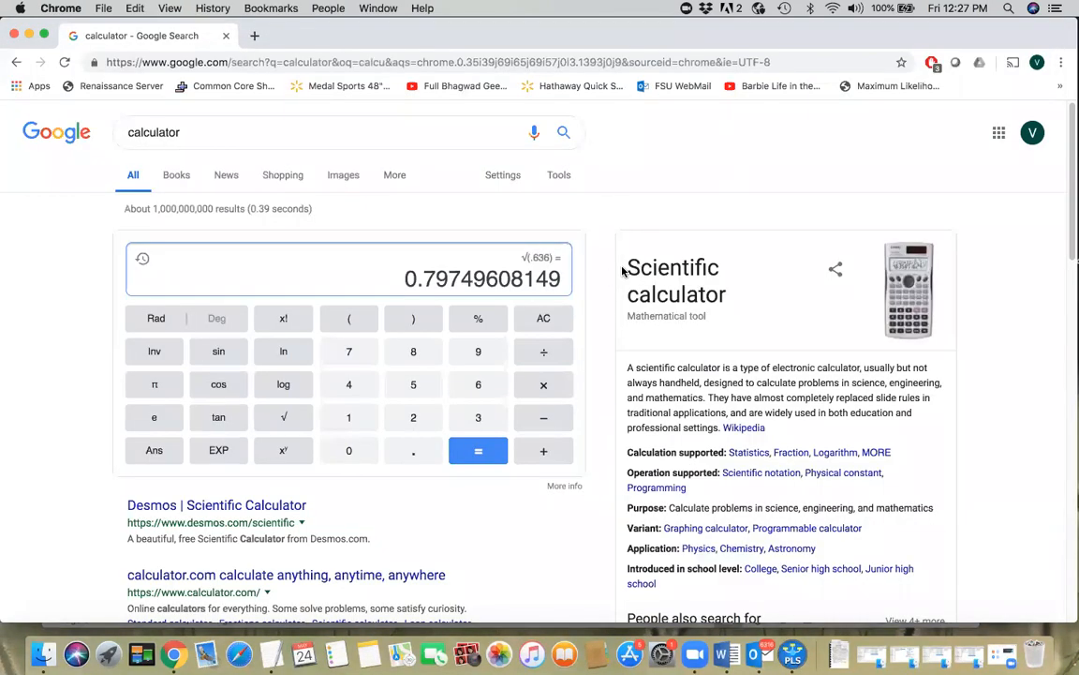
# Check the discriminant validity criterion for HTMT in the Word criteria table, returning to the SmartPLS report.
pyautogui.press('super+Tab')
pyautogui.press('super+Tab')
pyautogui.press('super+Tab')
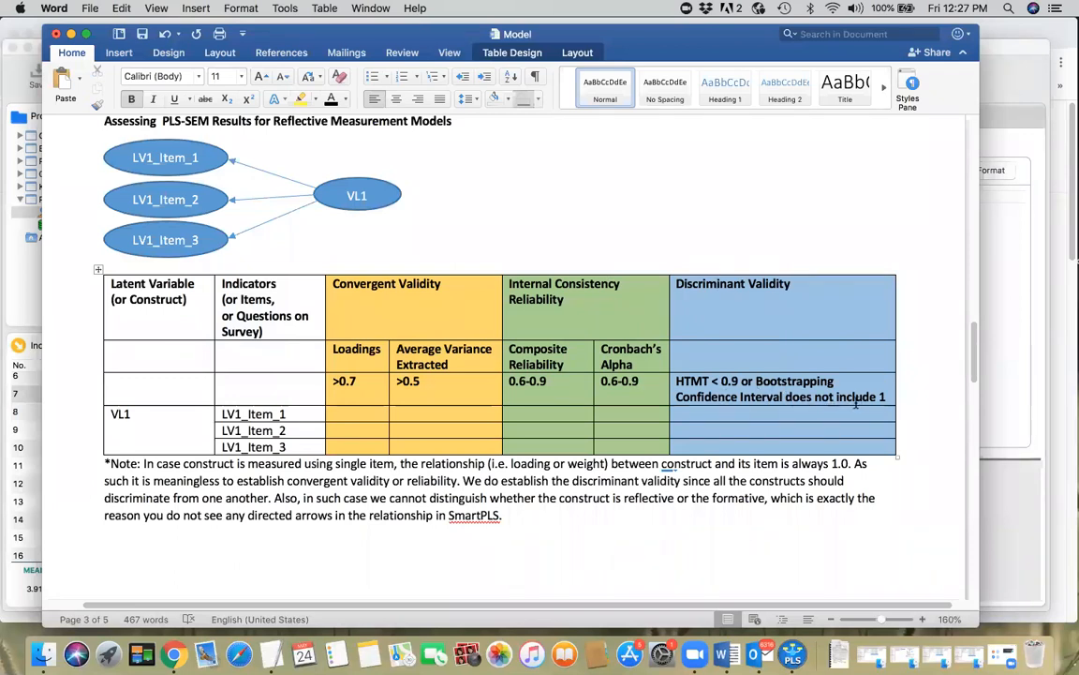
pyautogui.press('super+Tab')
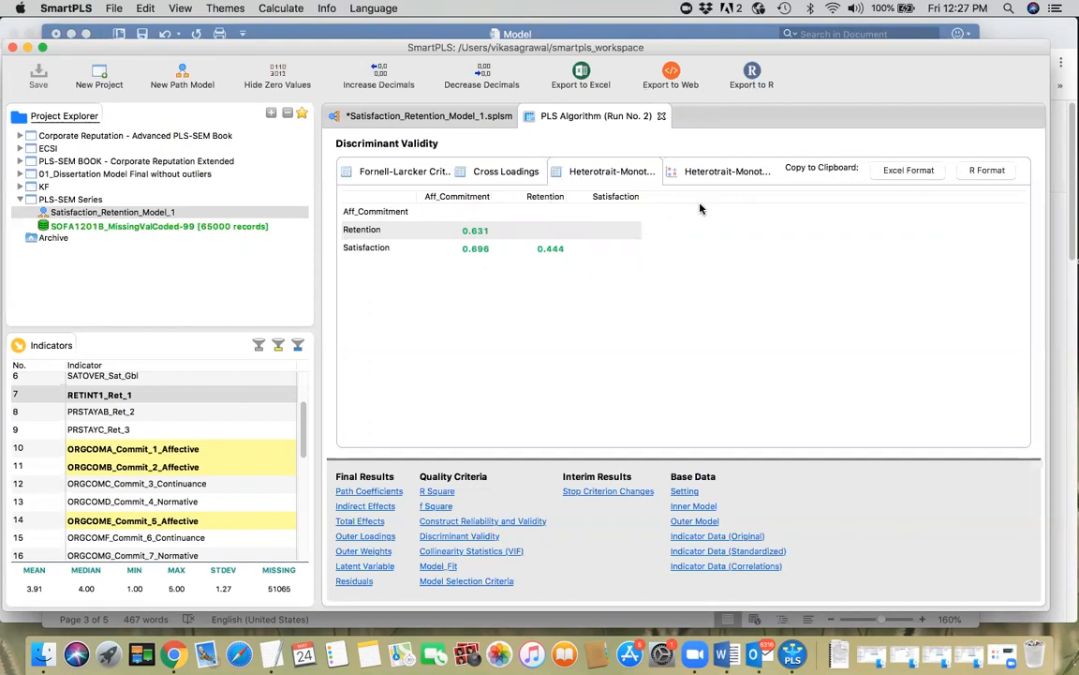
# Set up a Bootstrapping calculation for Satisfaction_Retention_Model_1 with 20 subsamples and Complete Bootstrapping.
pyautogui.click(446, 120)
pyautogui.click(675, 74)
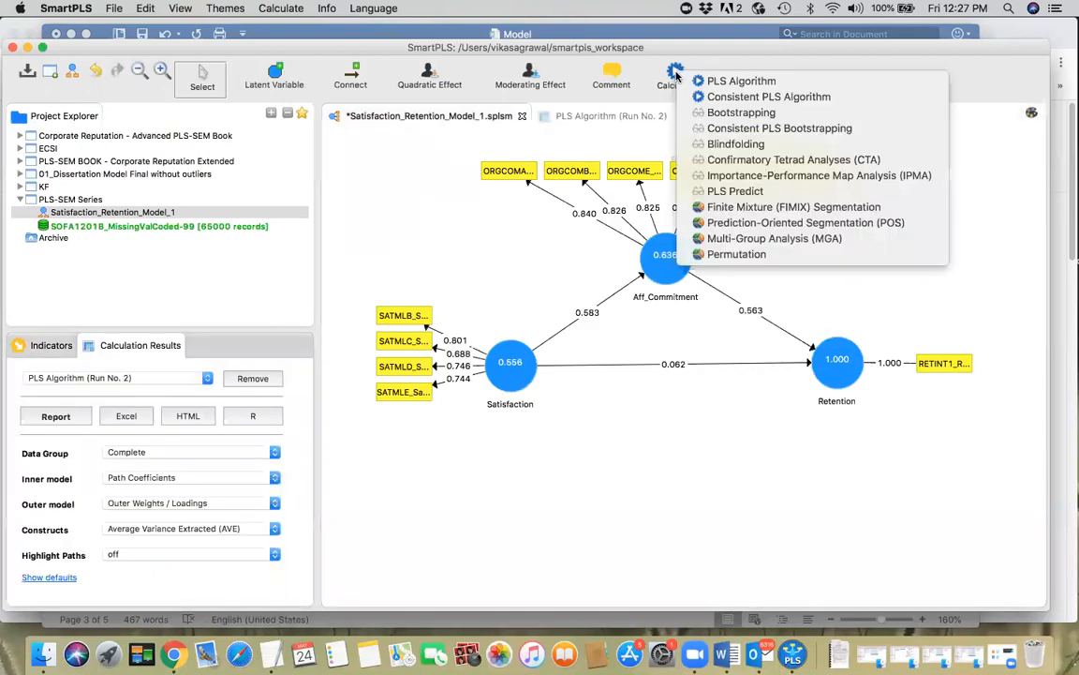
pyautogui.click(715, 113)
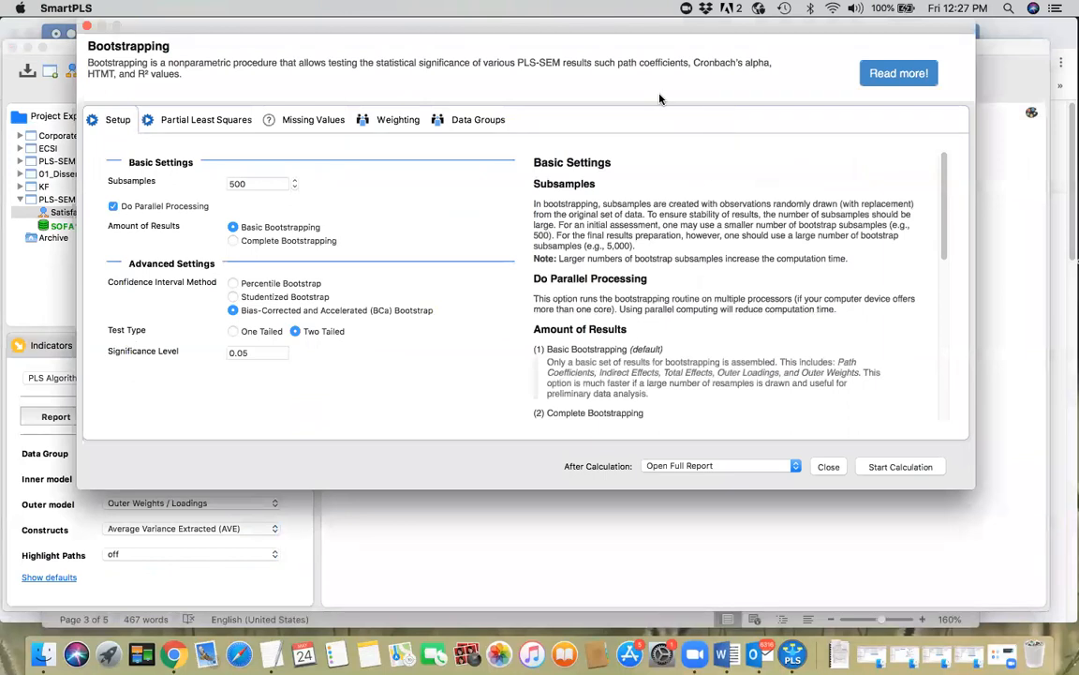
pyautogui.doubleClick(228, 183)
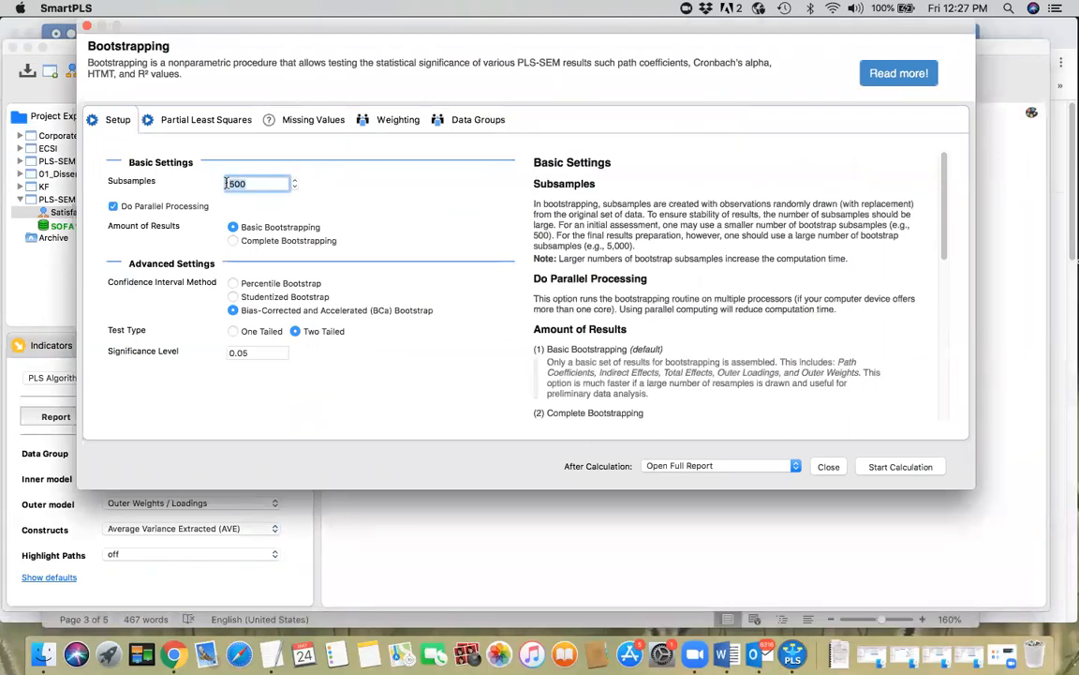
pyautogui.write('20')
pyautogui.click(234, 241)
# Review the Partial Least Squares settings, set missing data handling to Casewise Deletion and run the bootstrapping.
pyautogui.click(196, 120)
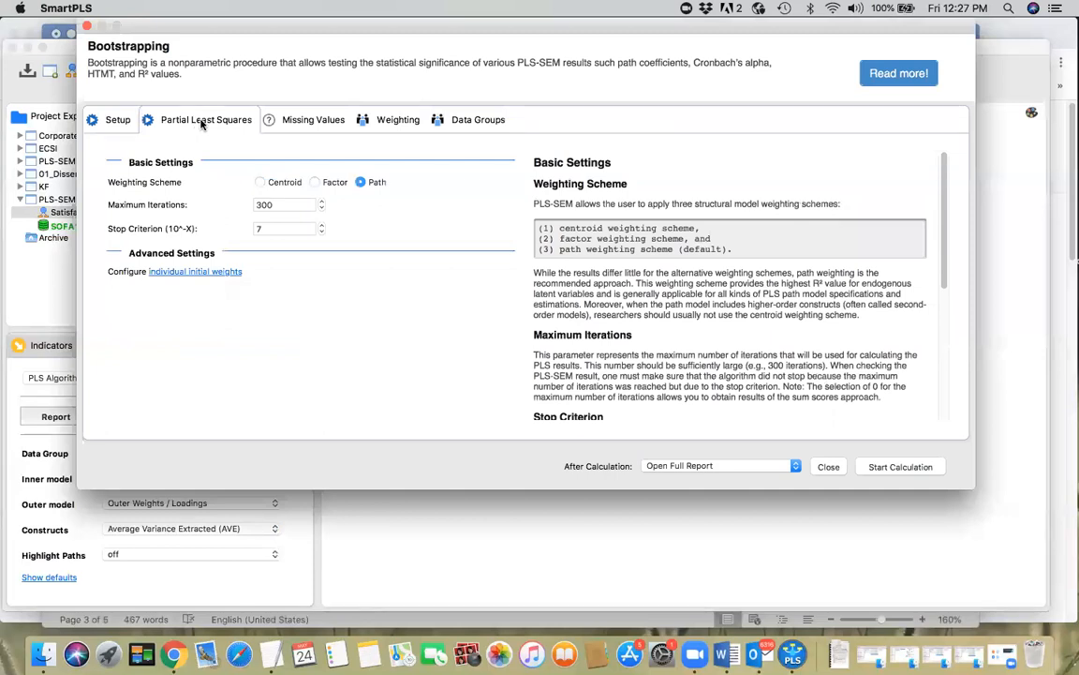
pyautogui.click(306, 120)
pyautogui.click(150, 229)
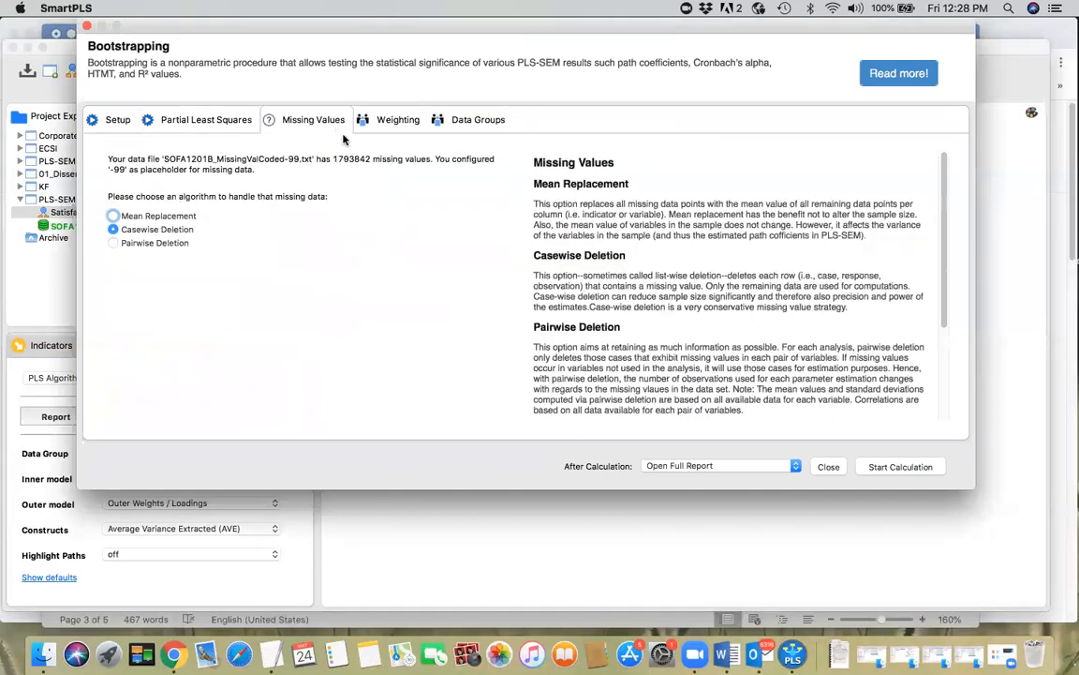
pyautogui.click(897, 469)
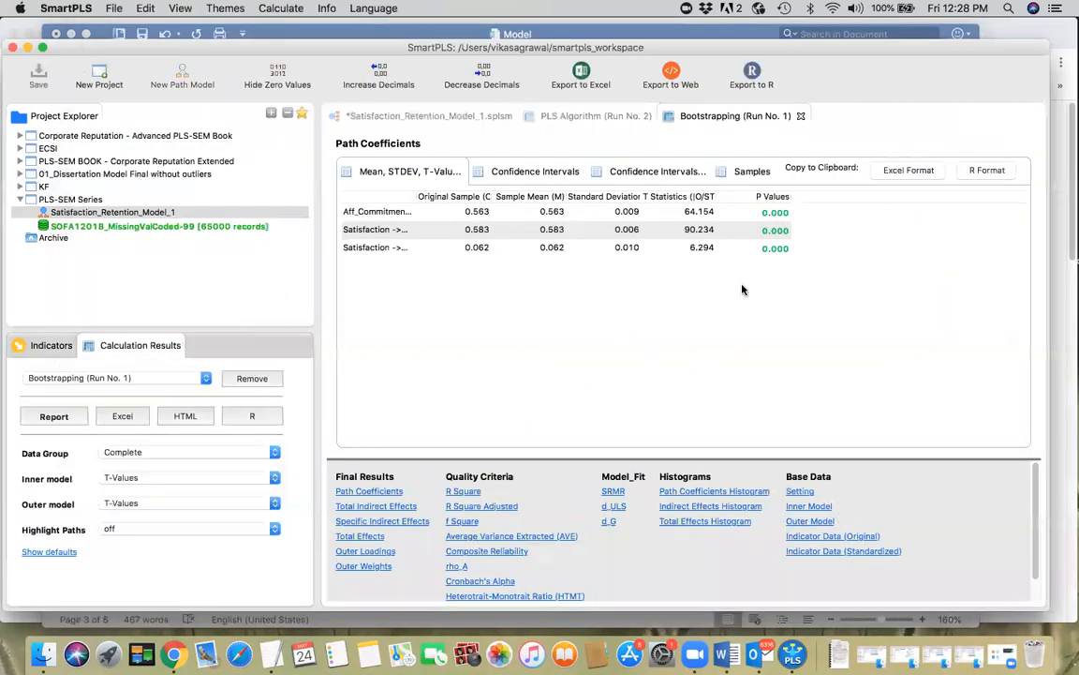
# Examine the bootstrapped HTMT confidence intervals with the construct-pair names fully readable, comparing them with the PLS Algorithm's HTMT matrix.
pyautogui.click(206, 378)
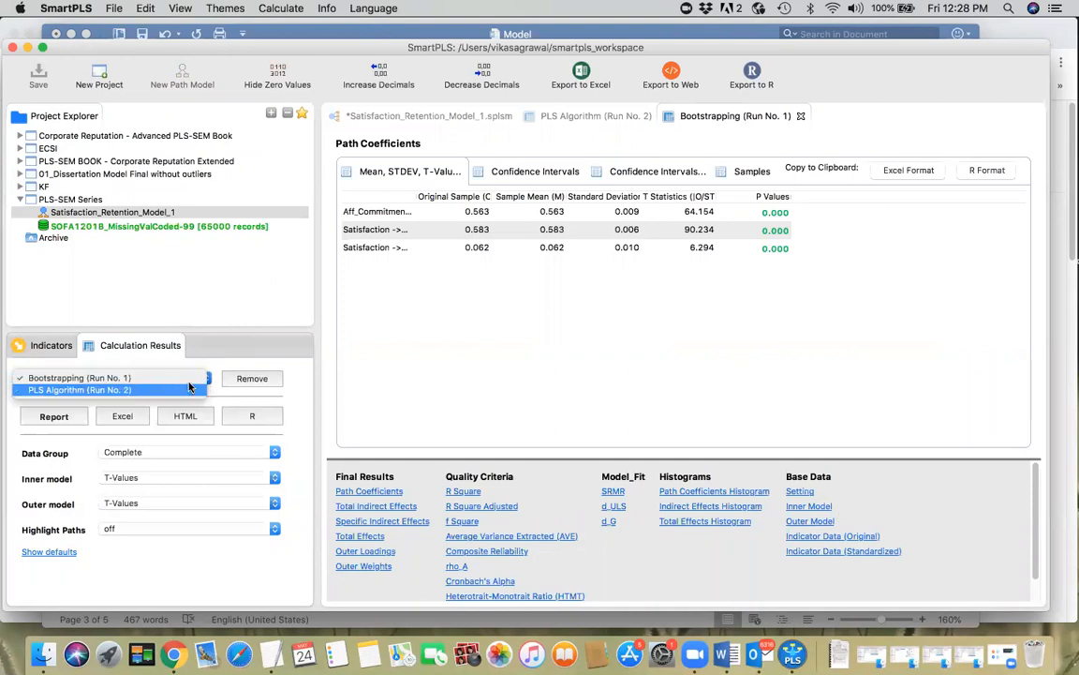
pyautogui.click(184, 380)
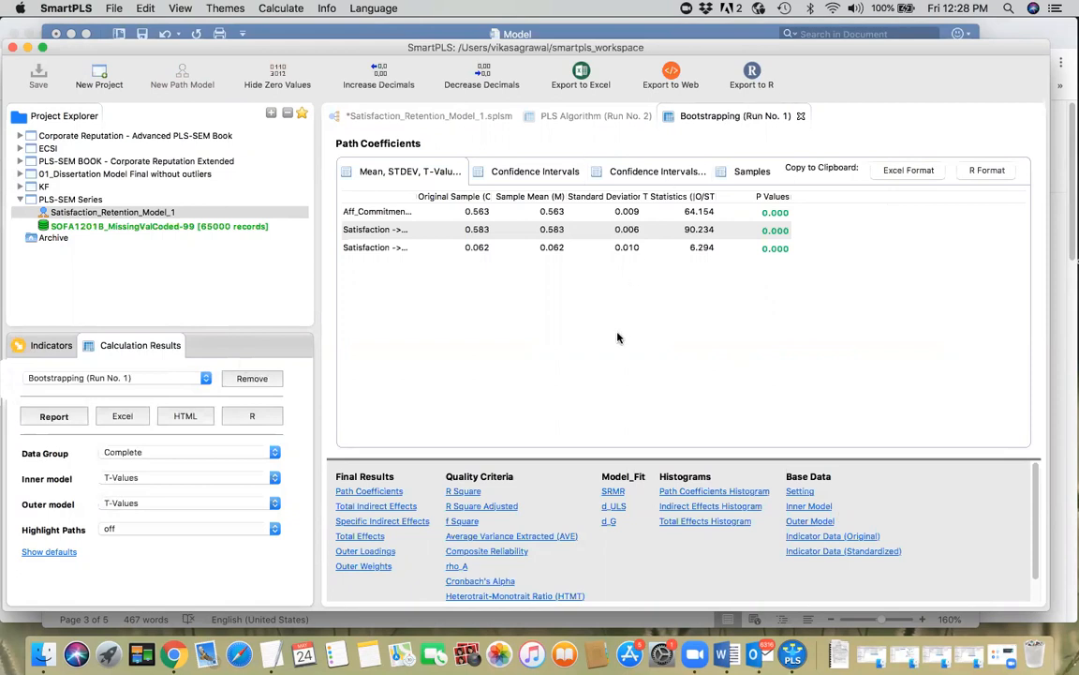
pyautogui.click(547, 597)
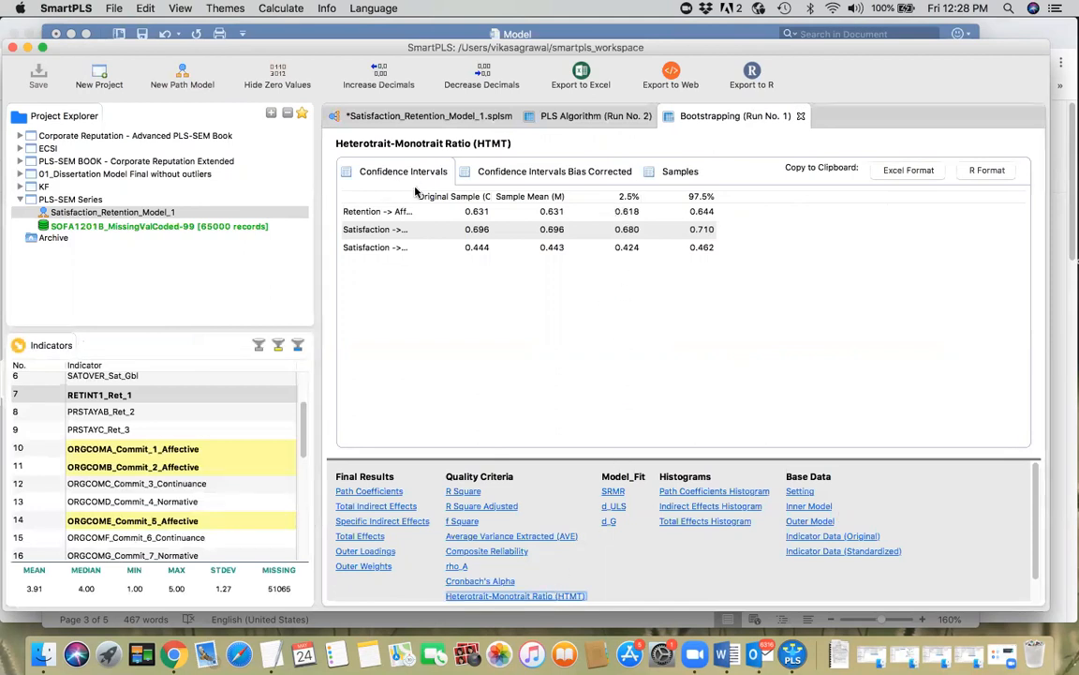
pyautogui.moveTo(414, 197); pyautogui.dragTo(498, 201)
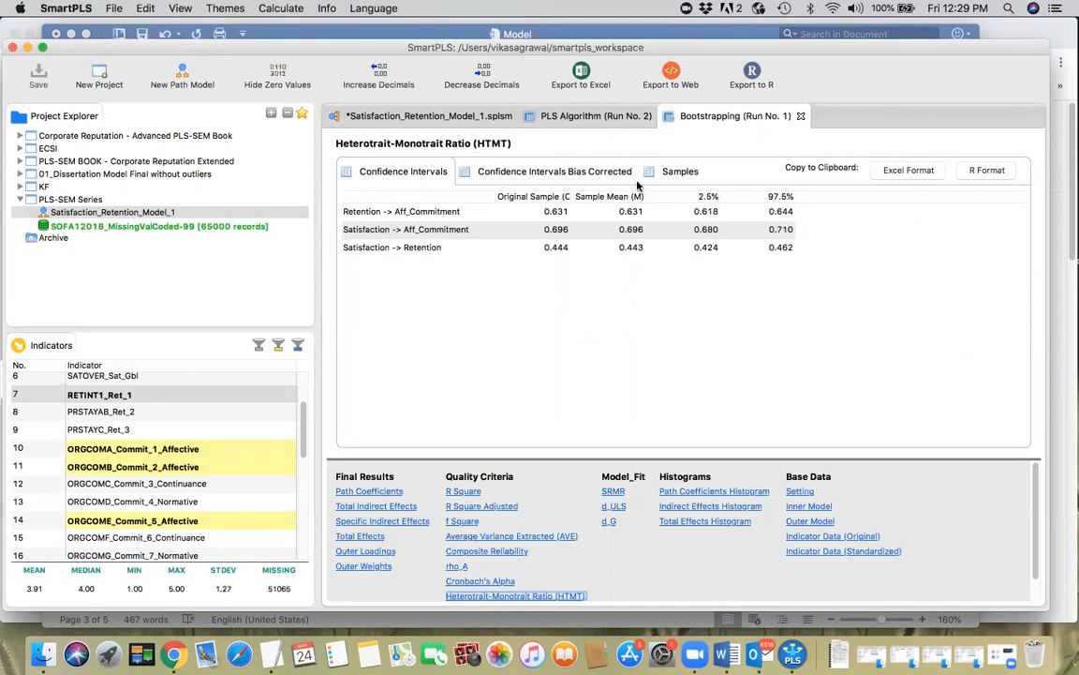
pyautogui.click(557, 118)
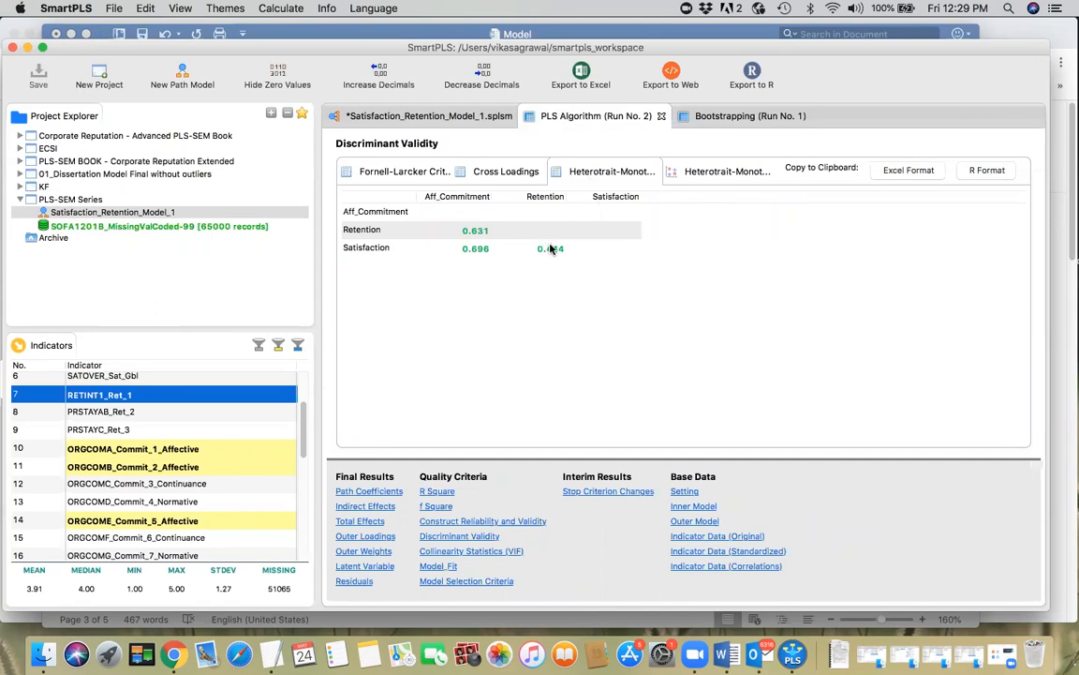
pyautogui.click(727, 119)
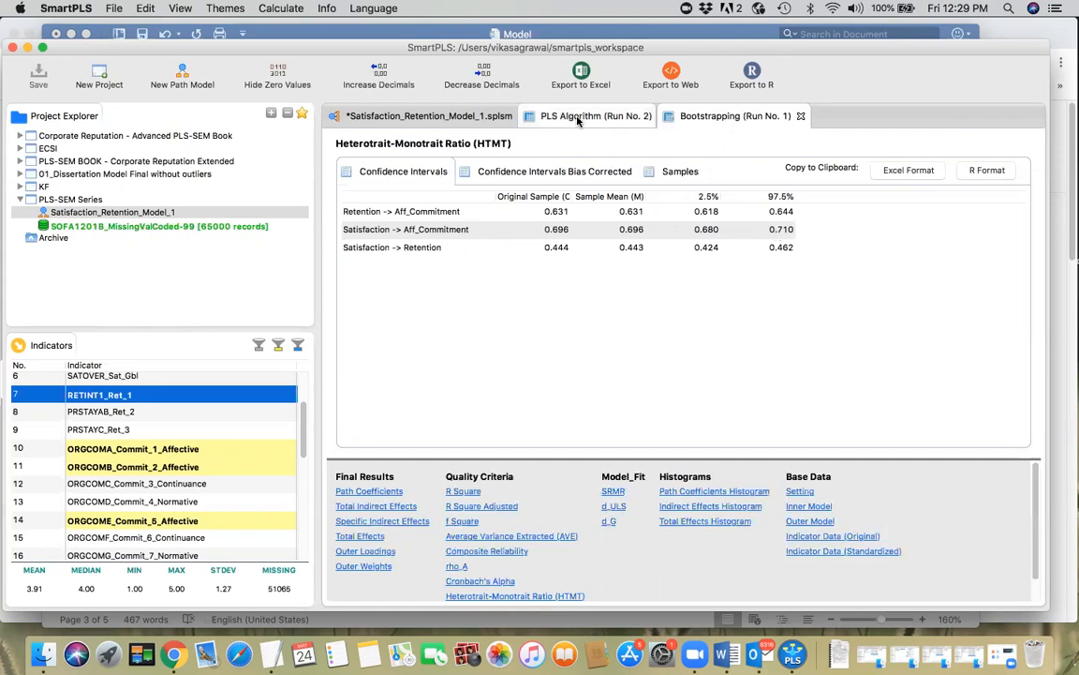
# View the bootstrapping results in the path diagram and review the reflective measurement criteria table in Word.
pyautogui.click(448, 119)
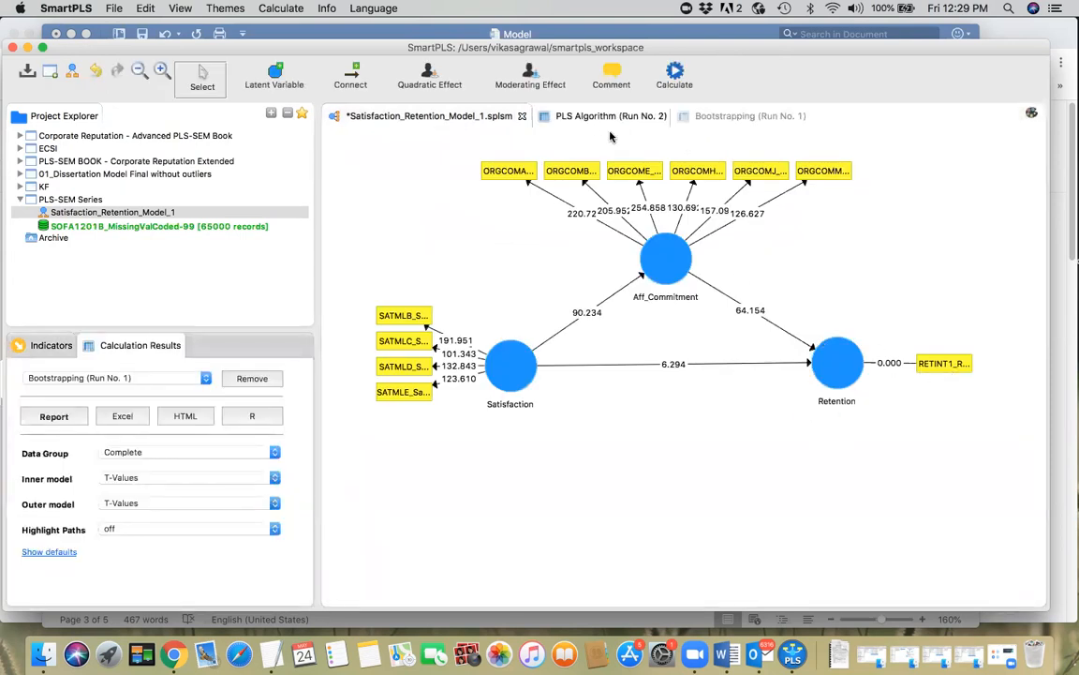
pyautogui.press('super+Tab')
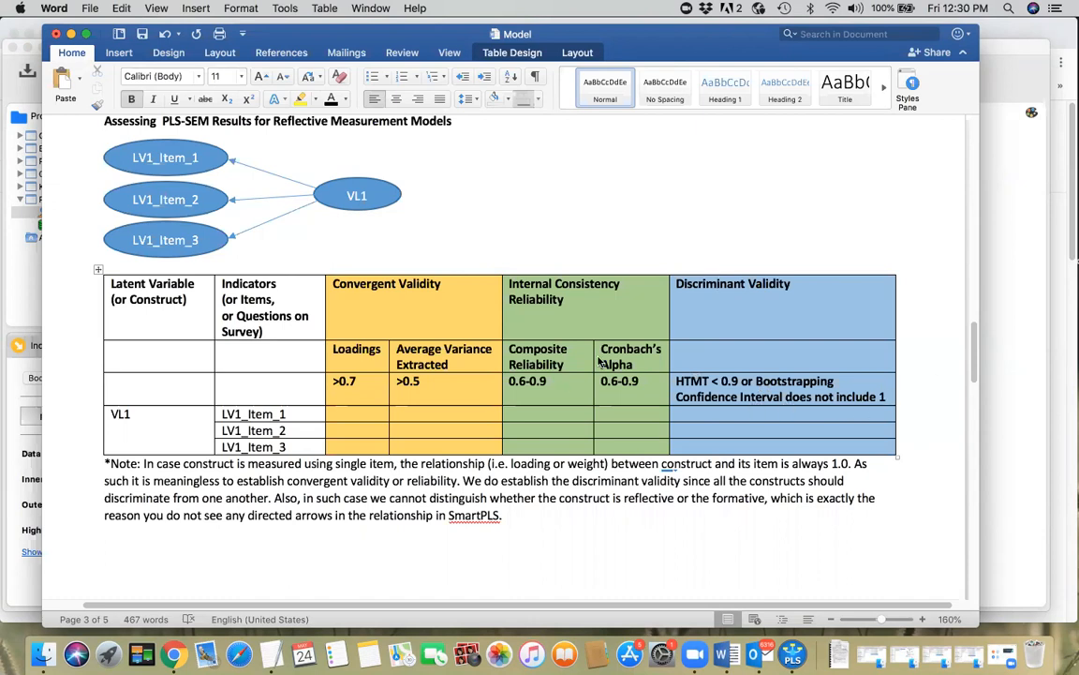
pyautogui.press('super+Tab')
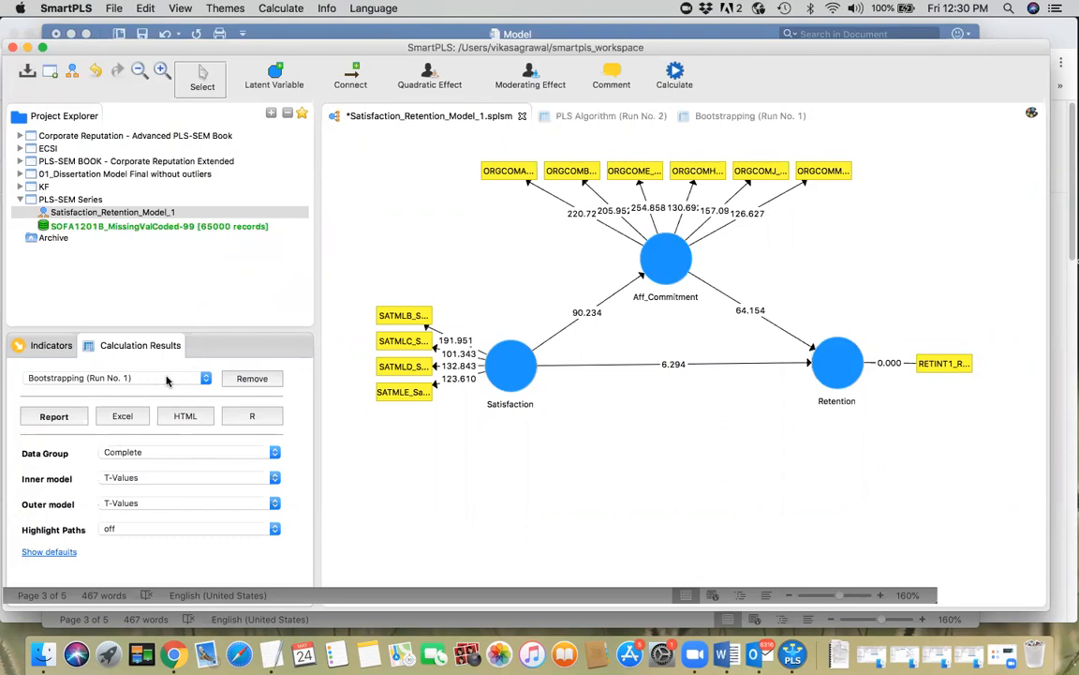
# Display Path Coefficients and P-Values for the inner model and Outer Weights/Loadings and P-Values for the outer model.
pyautogui.click(142, 477)
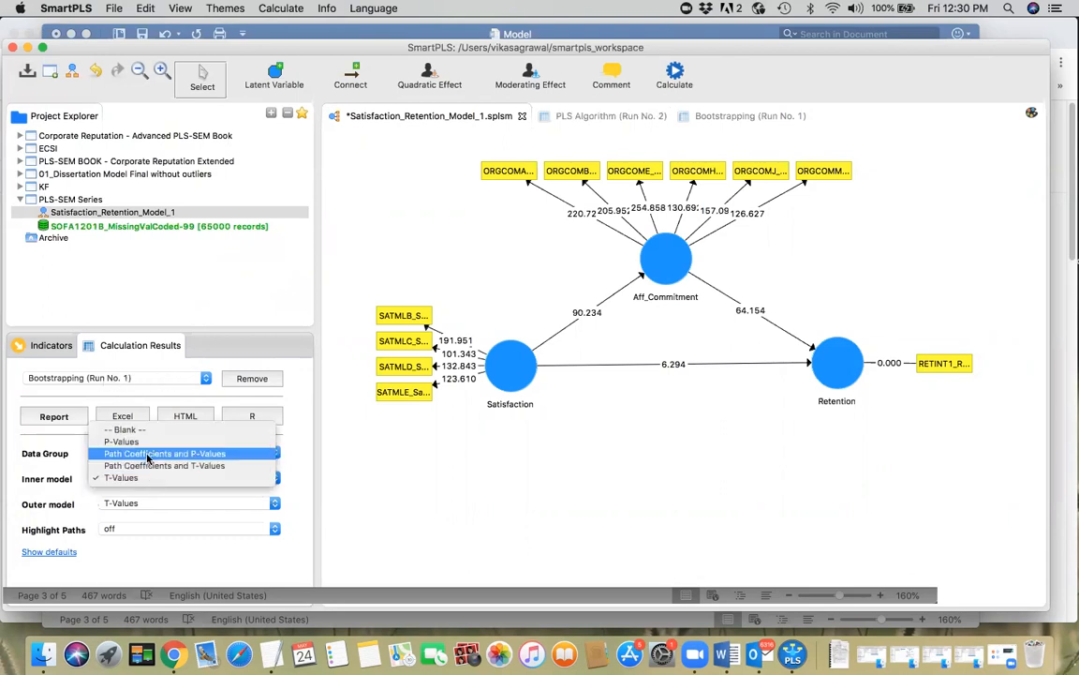
pyautogui.click(148, 456)
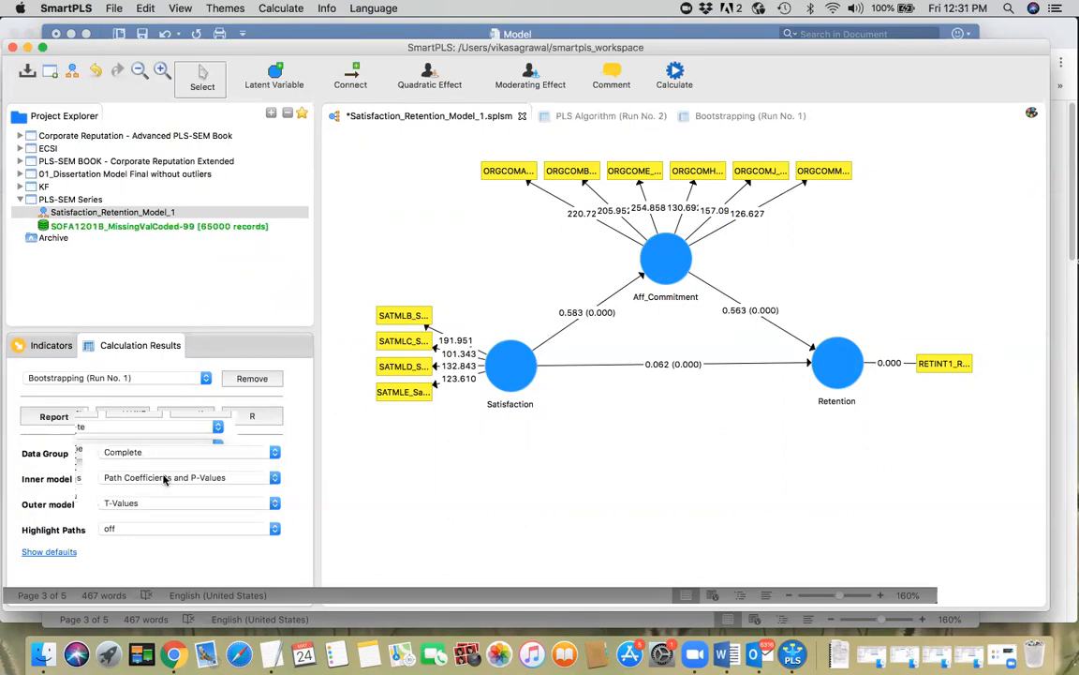
pyautogui.click(167, 506)
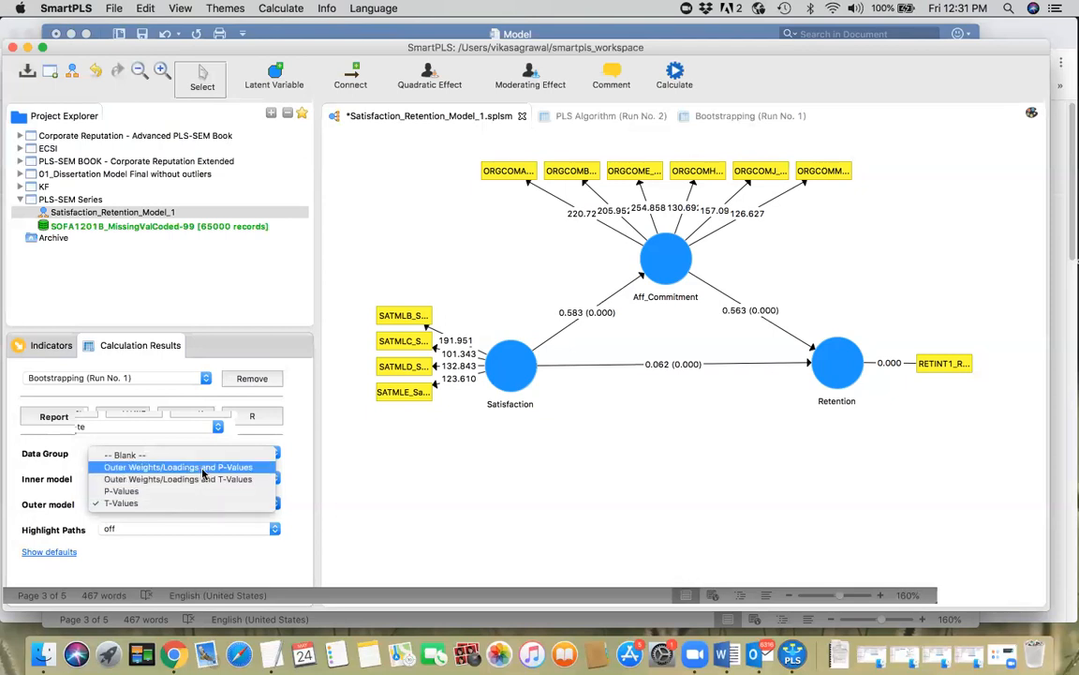
pyautogui.click(202, 467)
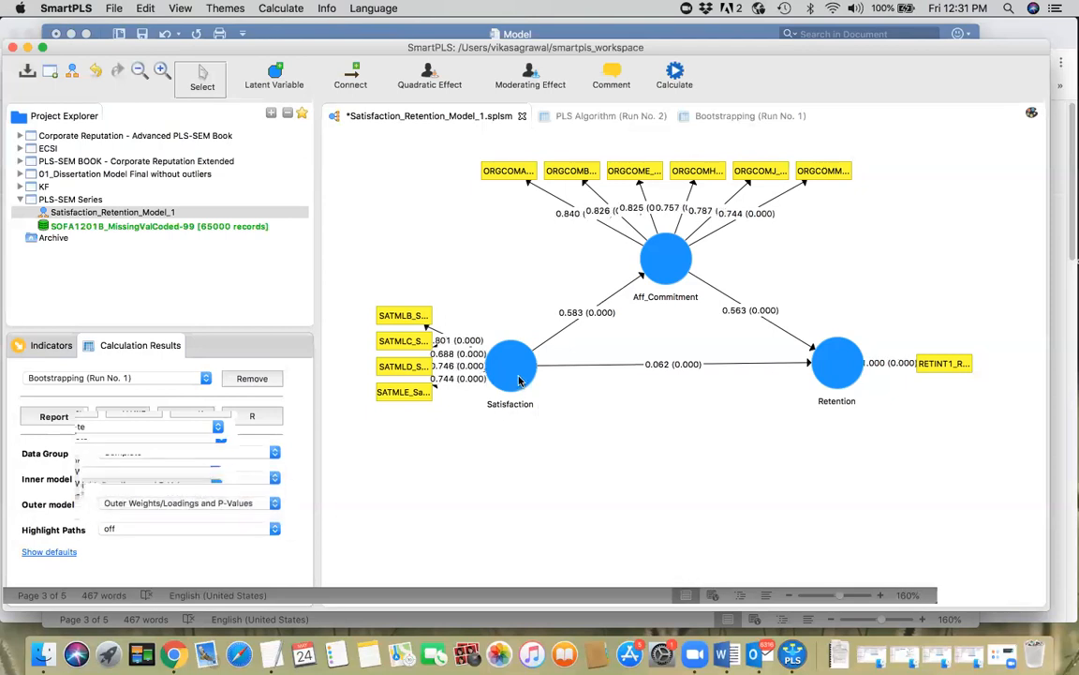
# Spread out the indicators around Satisfaction, Aff_Commitment and Retention so their loading and p-value labels are readable.
pyautogui.moveTo(405, 320); pyautogui.dragTo(388, 291)
pyautogui.moveTo(403, 341); pyautogui.dragTo(370, 426)
pyautogui.moveTo(815, 171); pyautogui.dragTo(859, 173)
pyautogui.moveTo(785, 175); pyautogui.dragTo(811, 160)
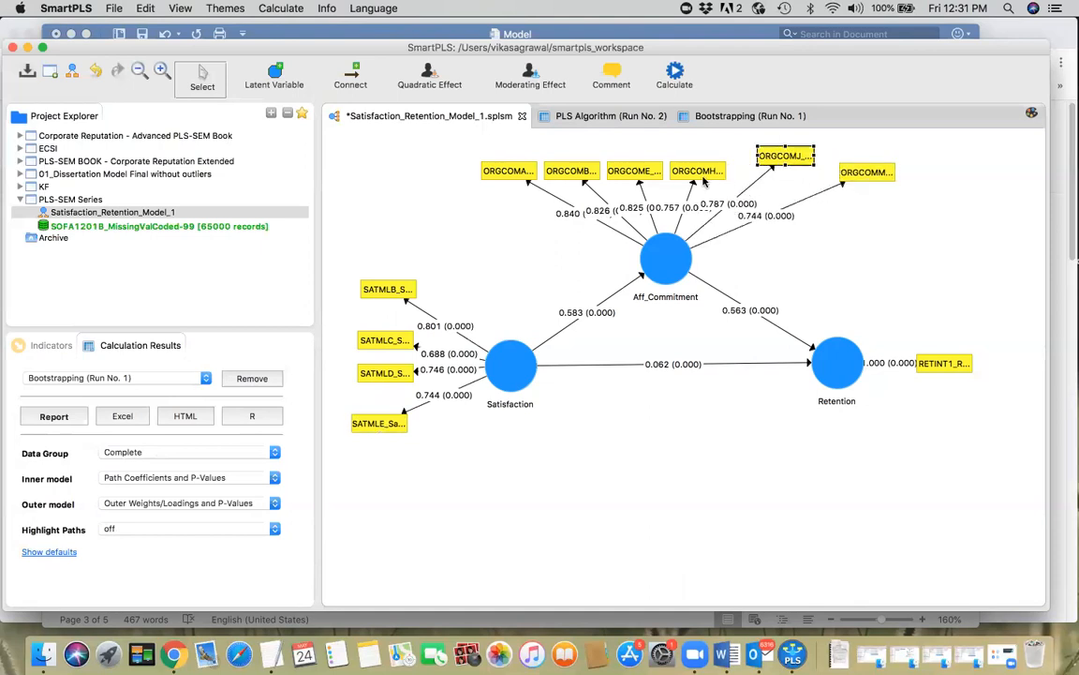
pyautogui.moveTo(518, 183); pyautogui.dragTo(474, 191)
pyautogui.moveTo(572, 173); pyautogui.dragTo(551, 156)
pyautogui.moveTo(653, 174); pyautogui.dragTo(705, 152)
pyautogui.moveTo(445, 178); pyautogui.dragTo(440, 211)
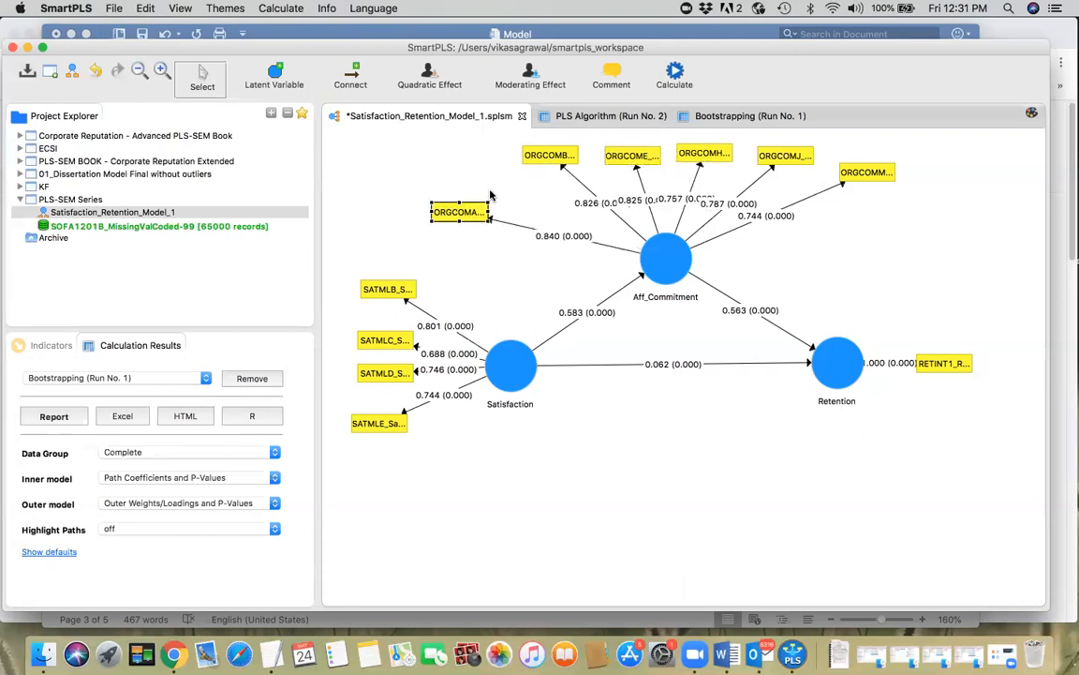
pyautogui.moveTo(549, 158); pyautogui.dragTo(511, 165)
pyautogui.moveTo(633, 155); pyautogui.dragTo(604, 147)
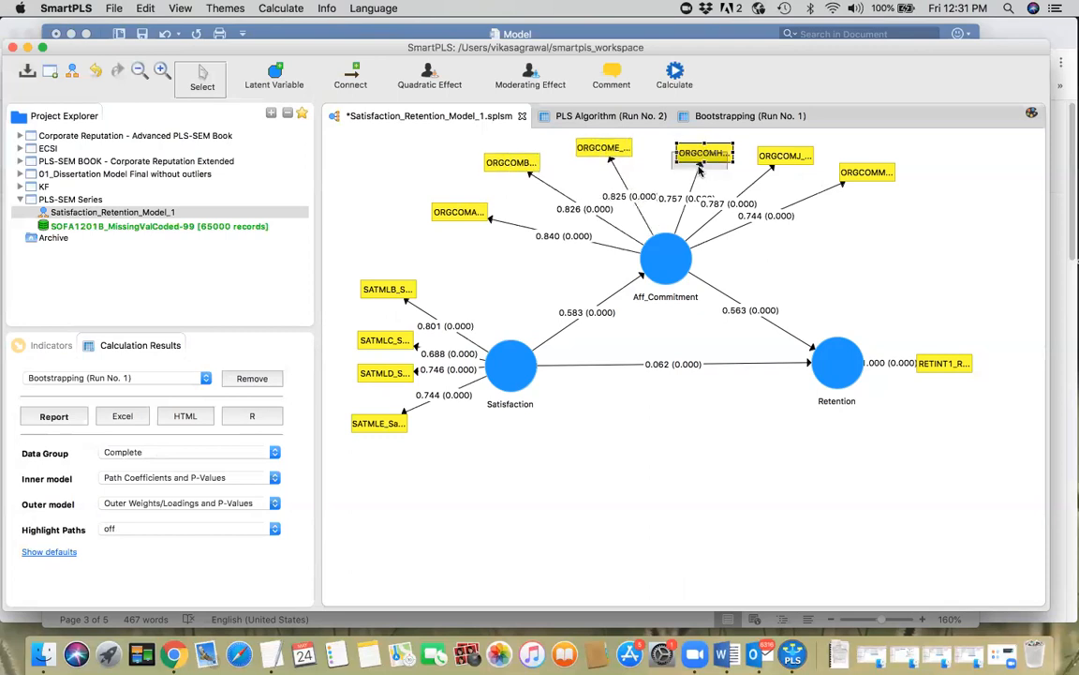
pyautogui.moveTo(707, 157); pyautogui.dragTo(696, 172)
pyautogui.moveTo(783, 157); pyautogui.dragTo(802, 148)
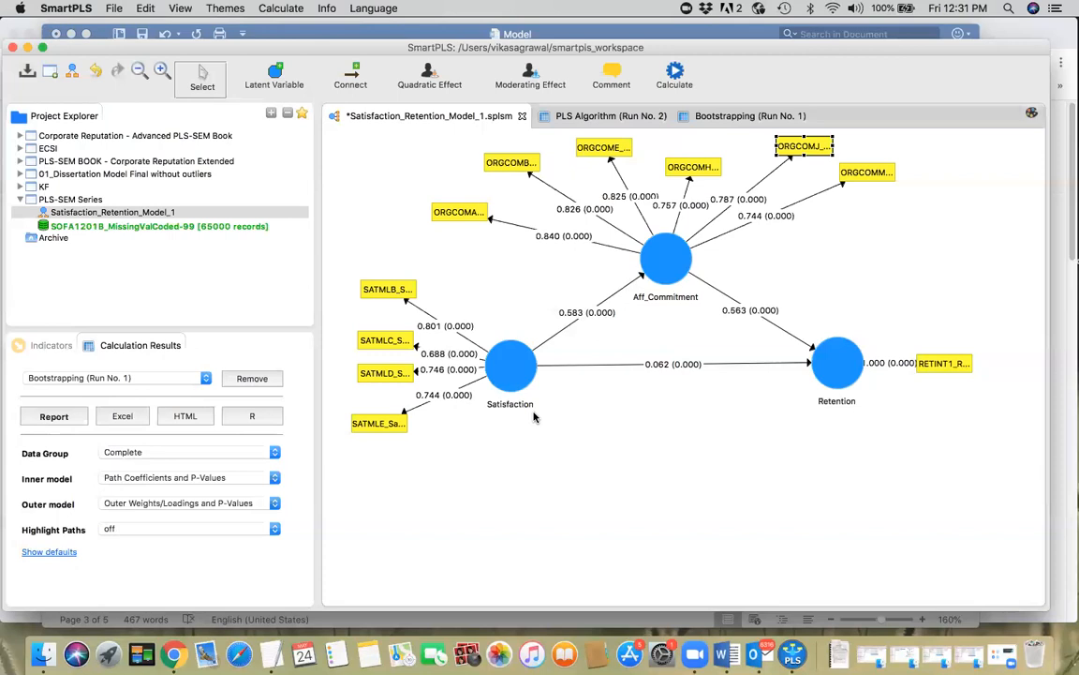
pyautogui.moveTo(951, 364); pyautogui.dragTo(969, 356)
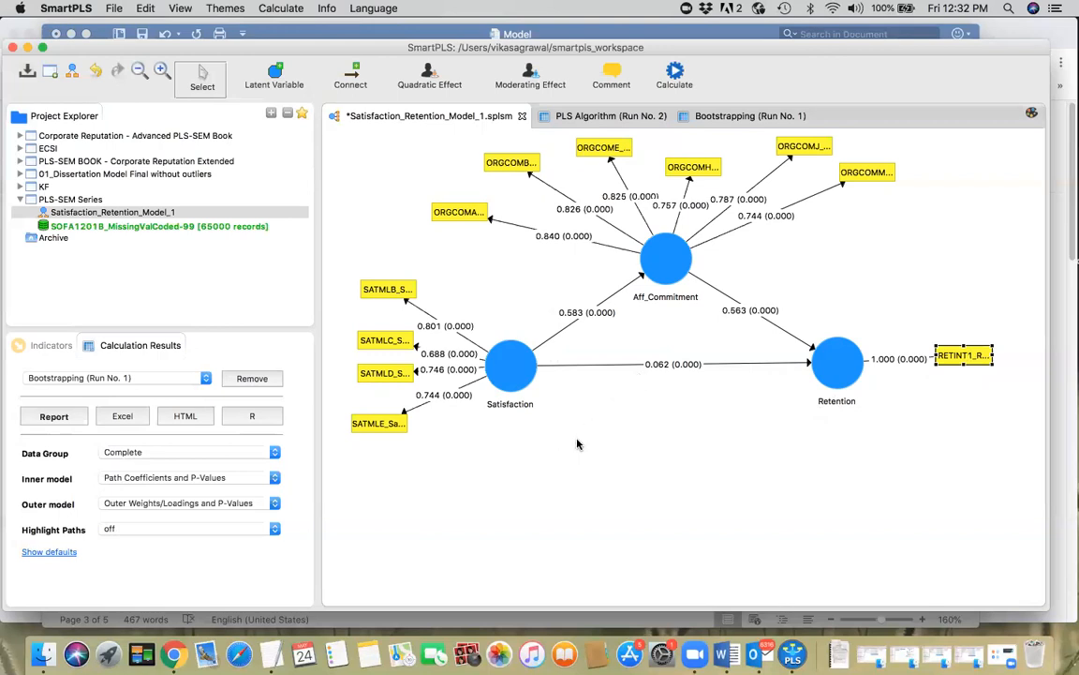
# Examine the bootstrapped Path Coefficients table with full path names, comparing it with the values in the path diagram.
pyautogui.click(723, 116)
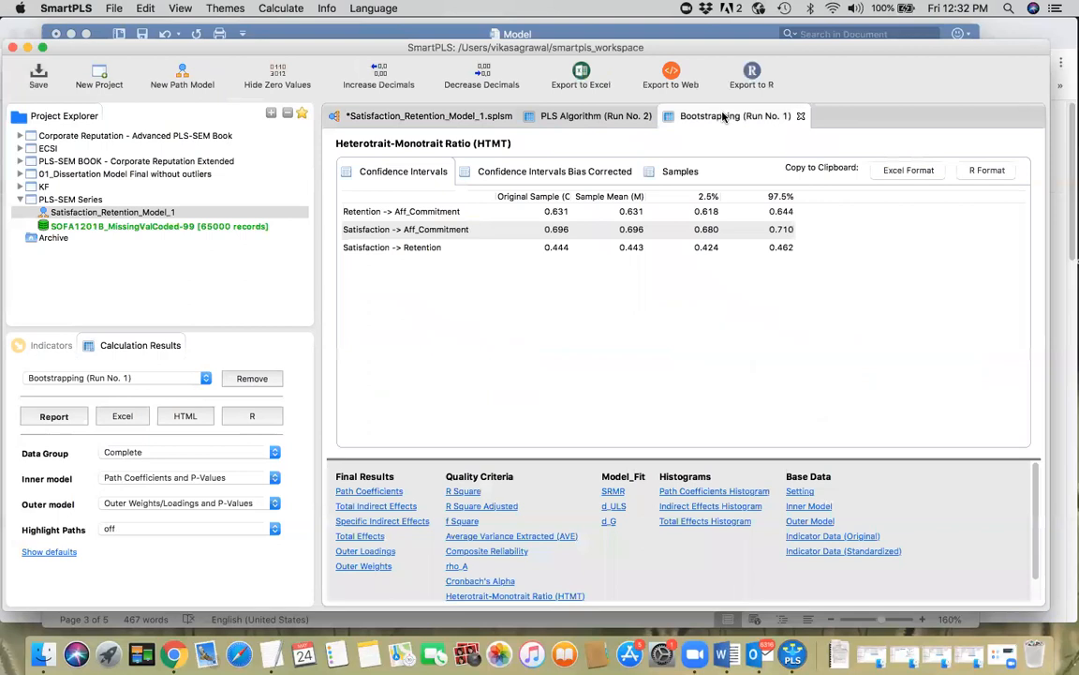
pyautogui.click(368, 492)
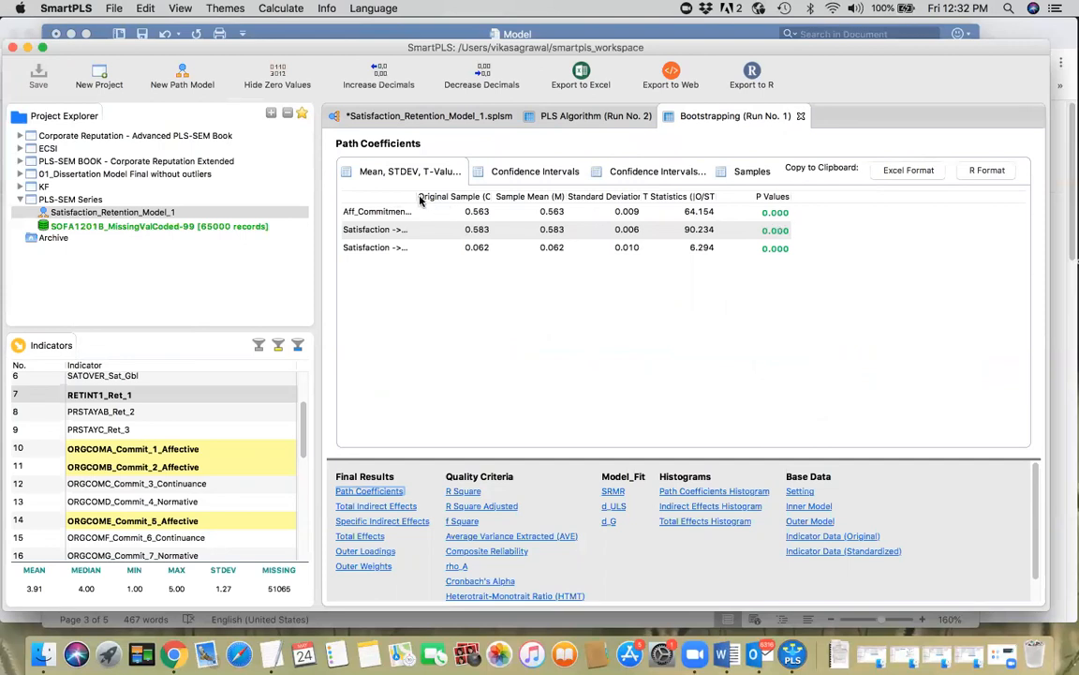
pyautogui.moveTo(416, 197); pyautogui.dragTo(485, 196)
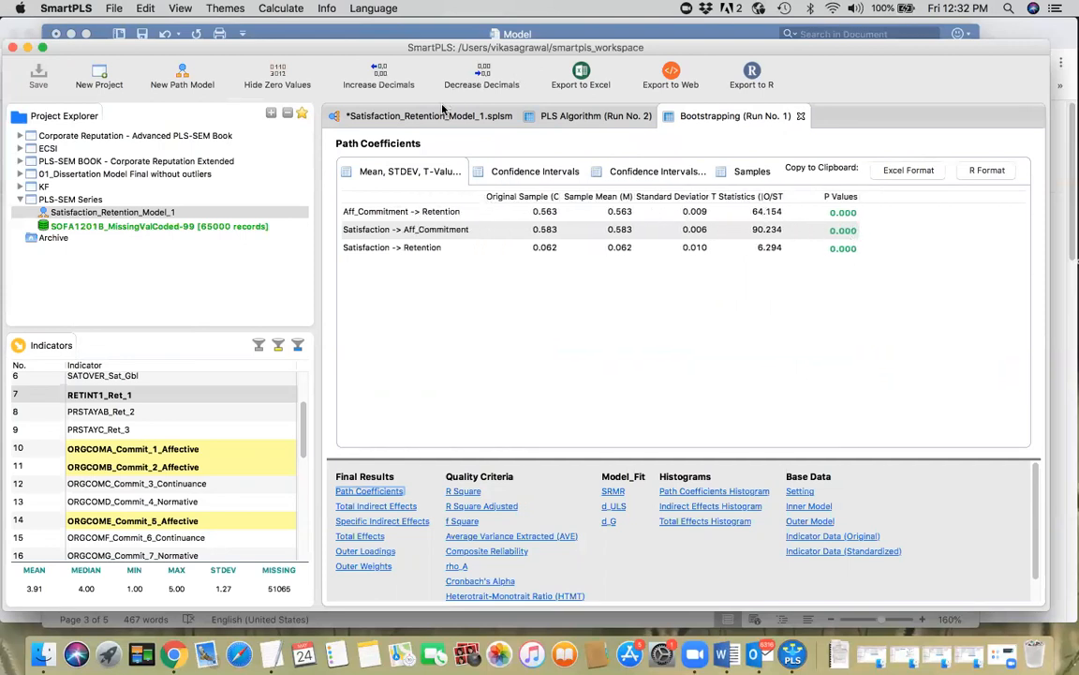
pyautogui.click(393, 115)
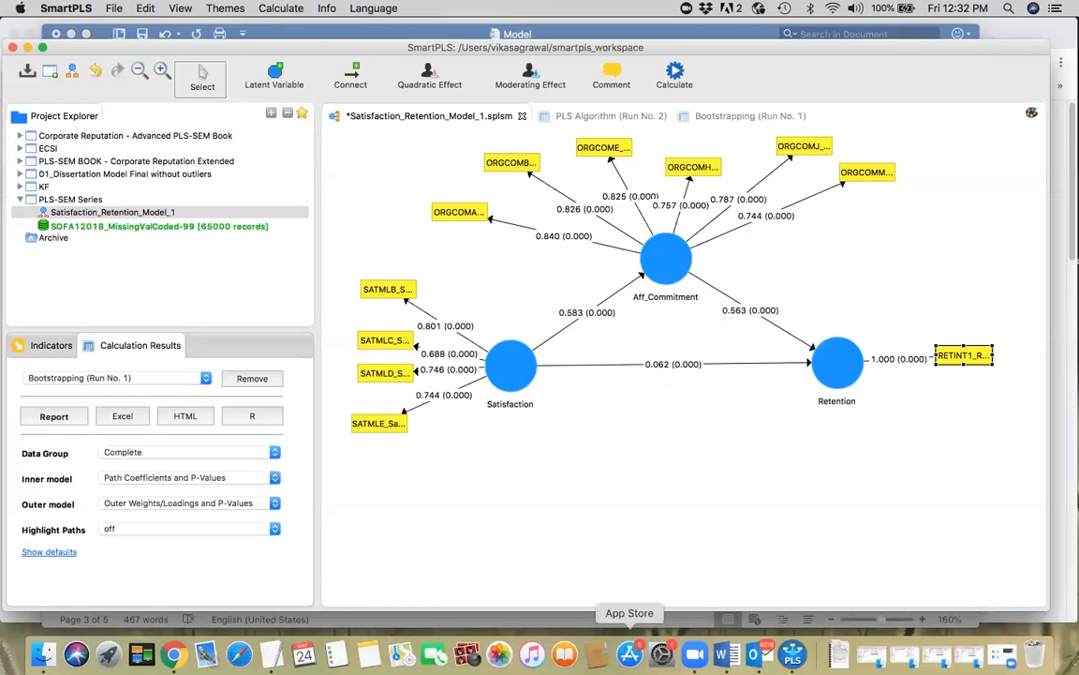
# Switch to the Google calculator in Chrome, move its window lower on the screen, and clear the previous calculation.
pyautogui.click(165, 656)
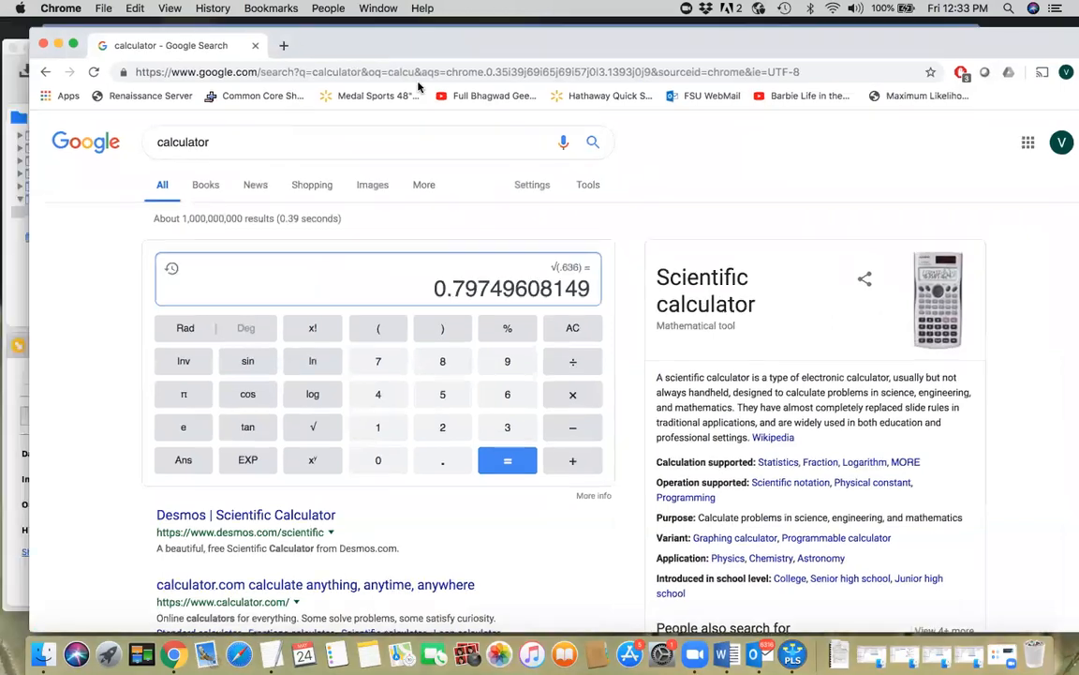
pyautogui.moveTo(331, 47); pyautogui.dragTo(454, 131)
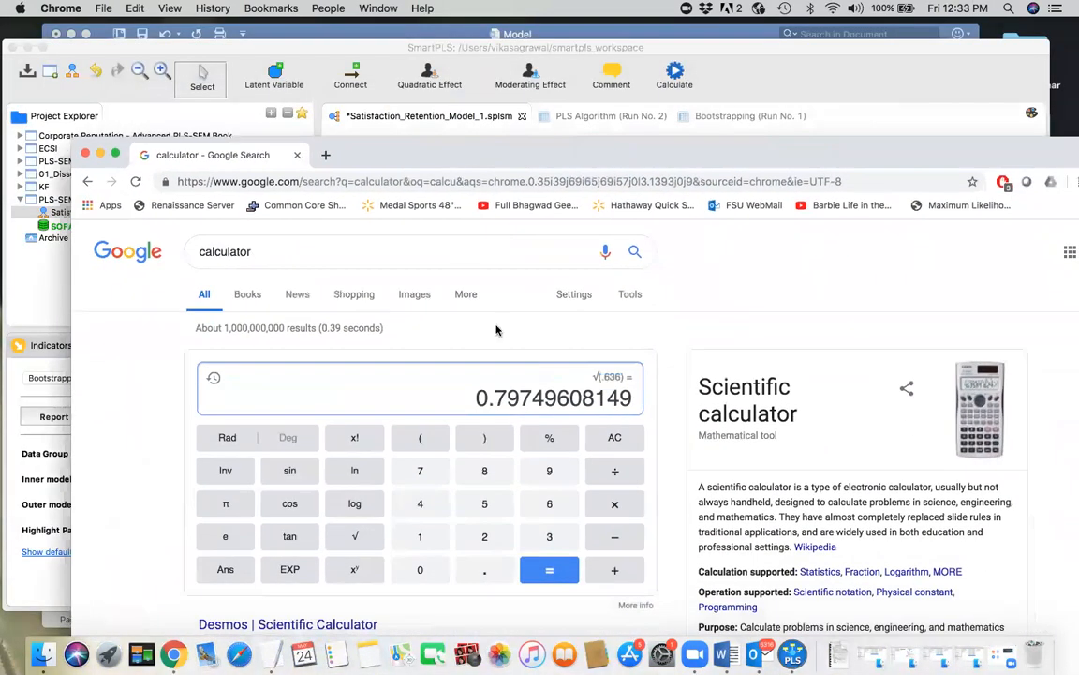
pyautogui.click(599, 438)
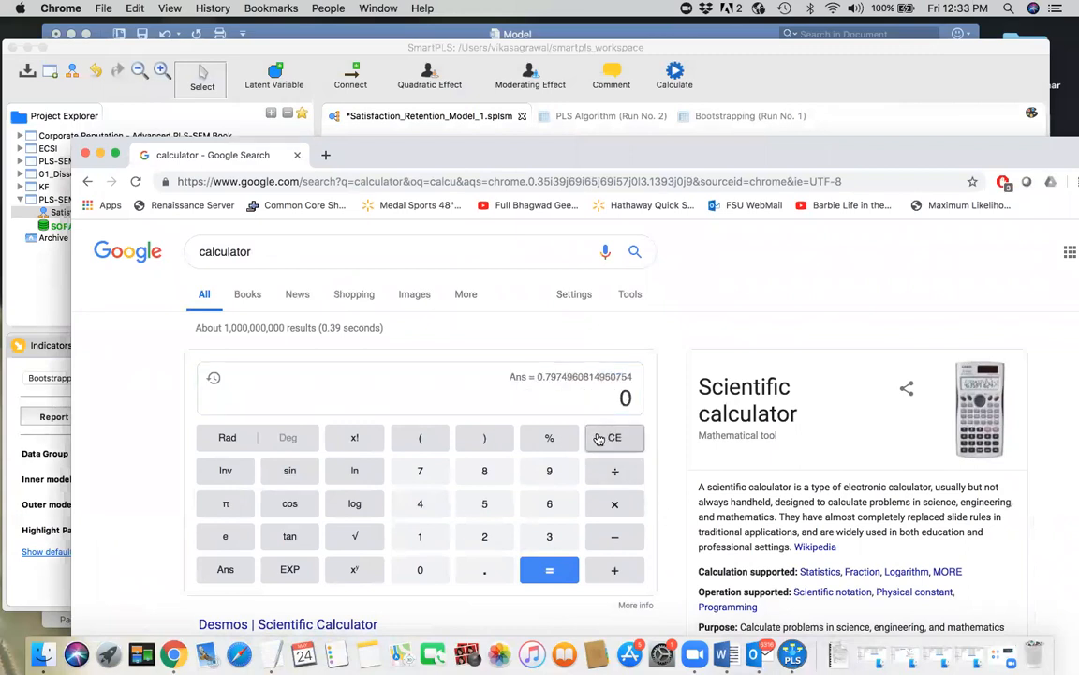
# Calculate the indirect effect of Satisfaction on Retention by multiplying .583 by .563.
pyautogui.click(486, 575)
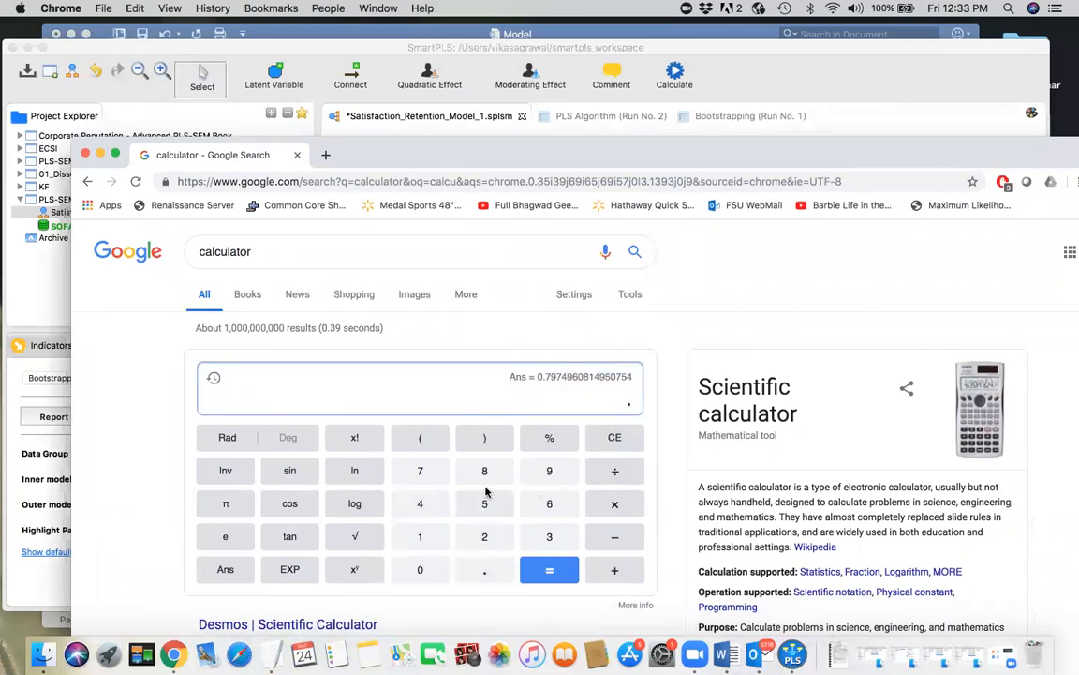
pyautogui.moveTo(470, 164); pyautogui.dragTo(494, 163)
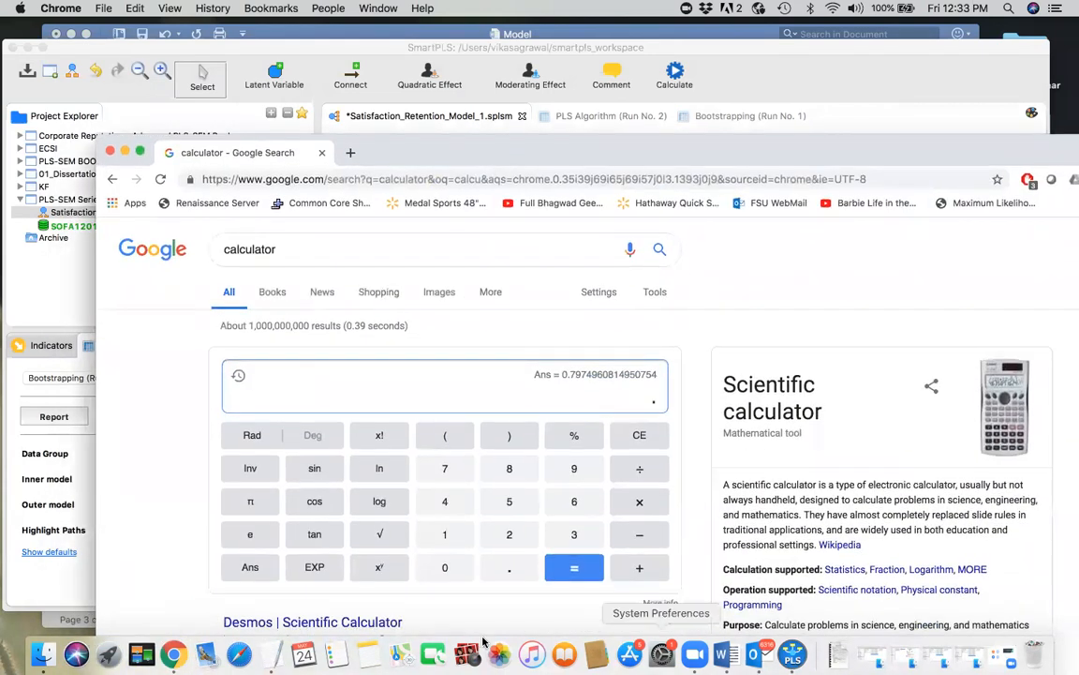
pyautogui.click(509, 501)
pyautogui.click(509, 468)
pyautogui.click(572, 536)
pyautogui.click(637, 502)
pyautogui.moveTo(524, 165); pyautogui.dragTo(503, 171)
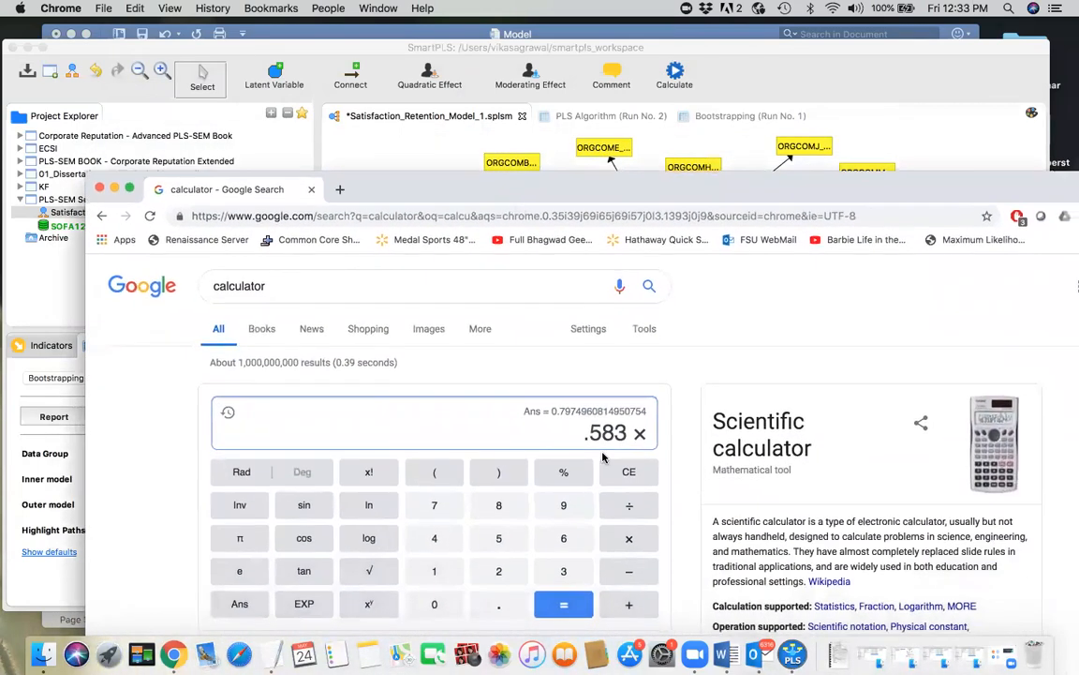
pyautogui.click(499, 604)
pyautogui.click(501, 538)
pyautogui.click(563, 538)
pyautogui.click(564, 571)
pyautogui.click(563, 605)
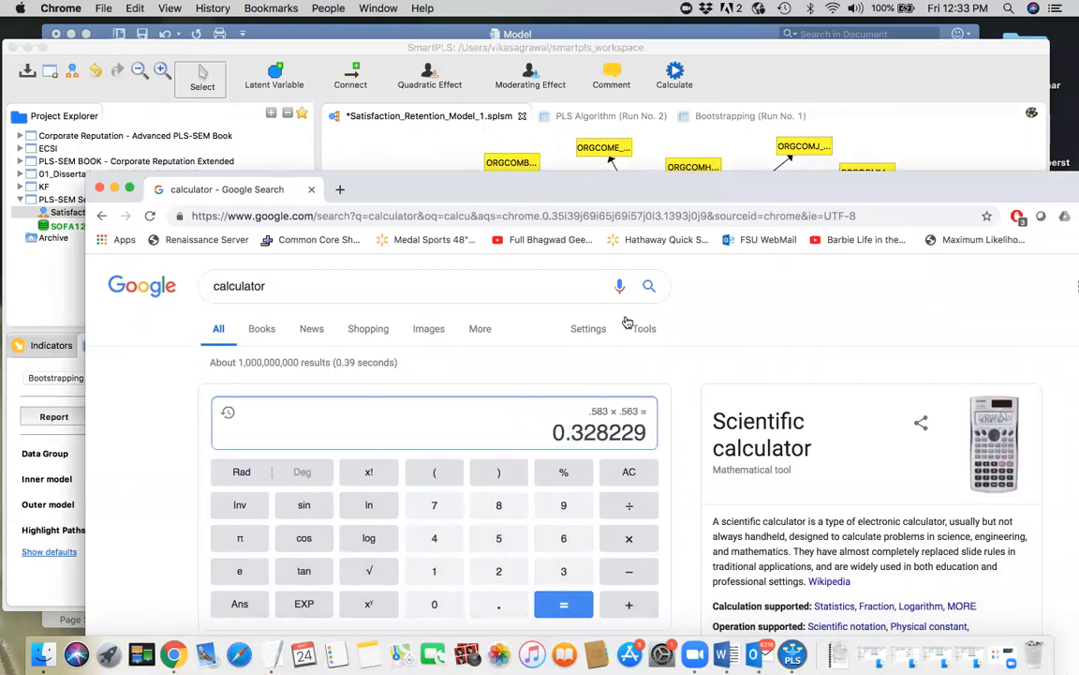
# Move the calculator aside and compare Total Indirect Effects in the Bootstrapping report with Indirect Effects in the PLS Algorithm report.
pyautogui.moveTo(540, 183); pyautogui.dragTo(618, 630)
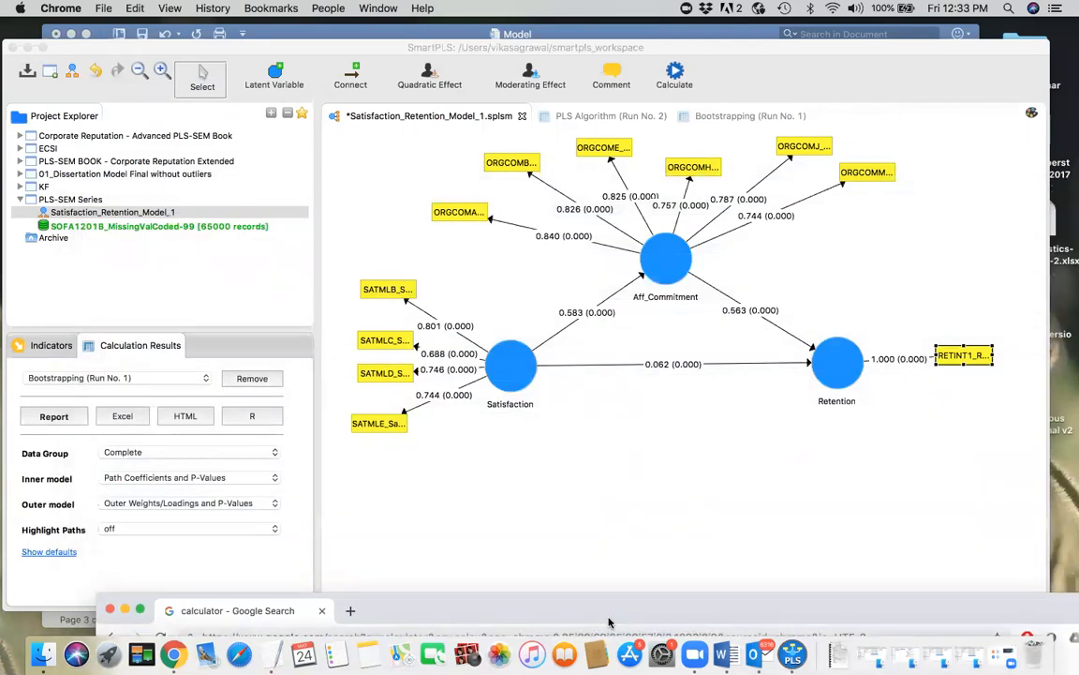
pyautogui.click(666, 100)
pyautogui.click(731, 118)
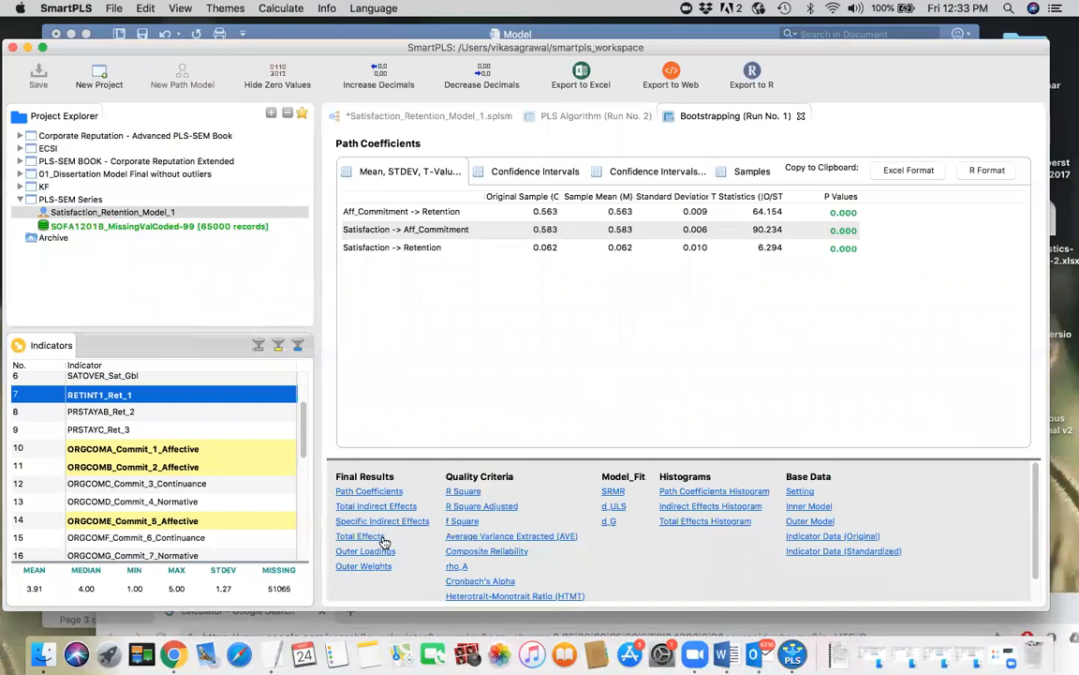
pyautogui.click(380, 507)
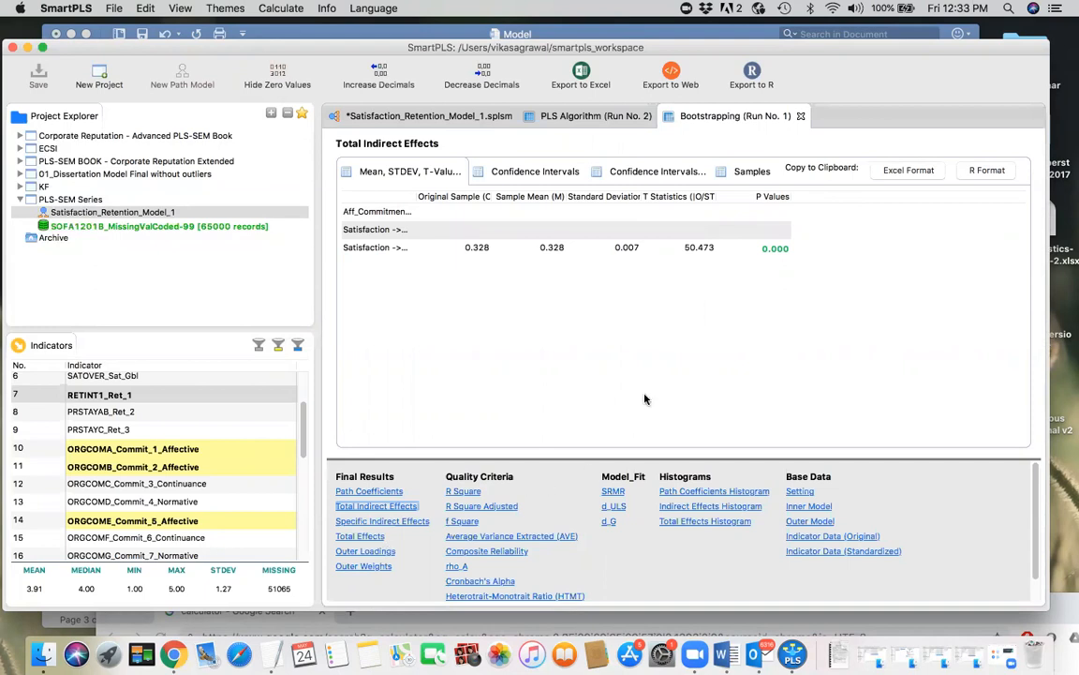
pyautogui.click(579, 115)
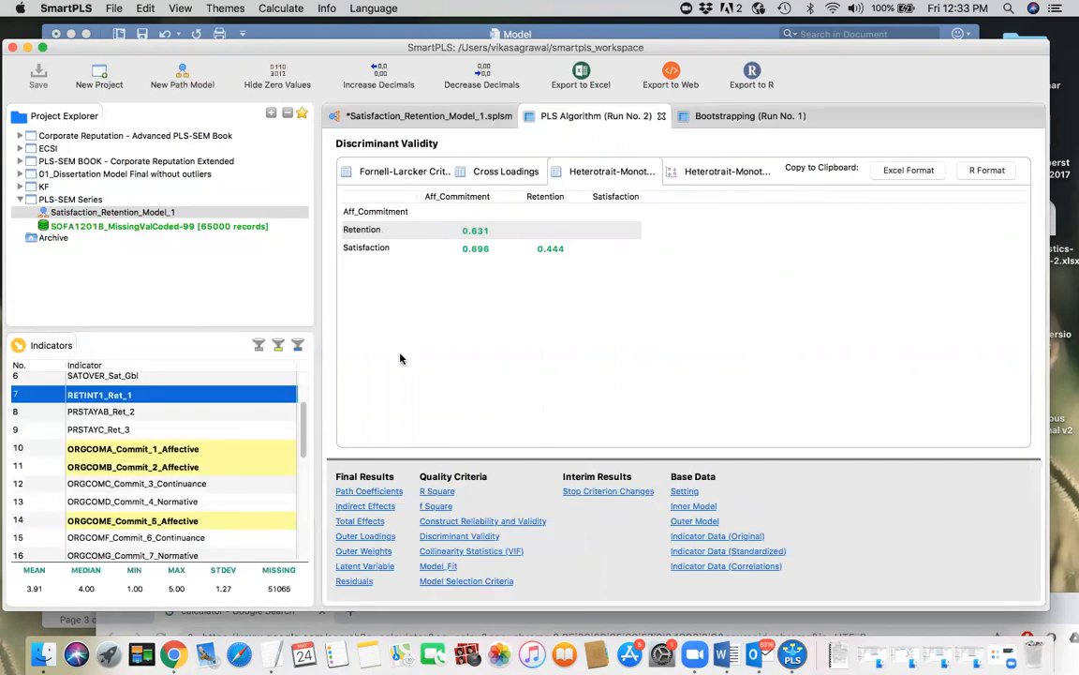
pyautogui.click(356, 507)
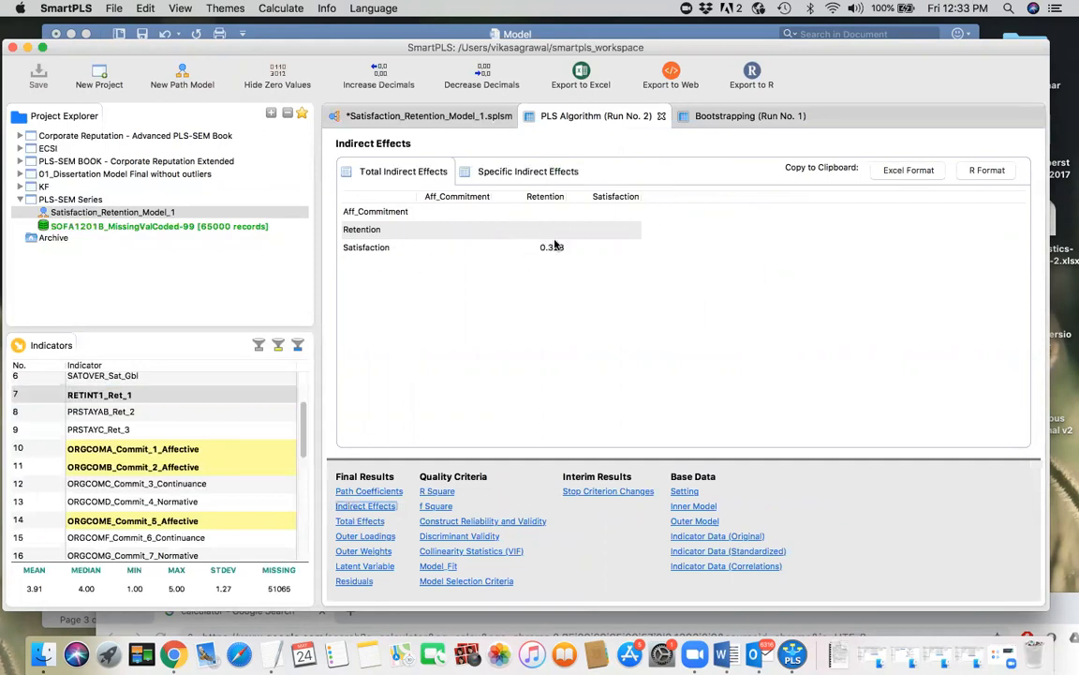
pyautogui.press('super+Tab')
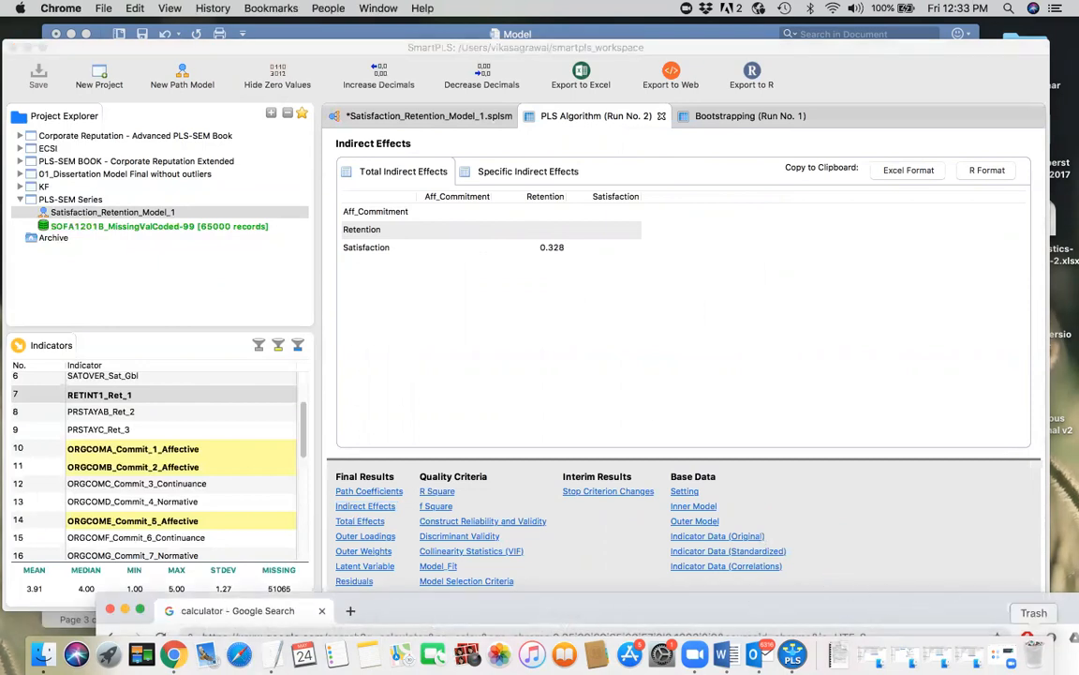
pyautogui.press('super+Tab')
pyautogui.press('Tab')
pyautogui.press('Tab')
pyautogui.press('Tab')
pyautogui.press('Tab')
pyautogui.press('Tab')
pyautogui.press('Tab')
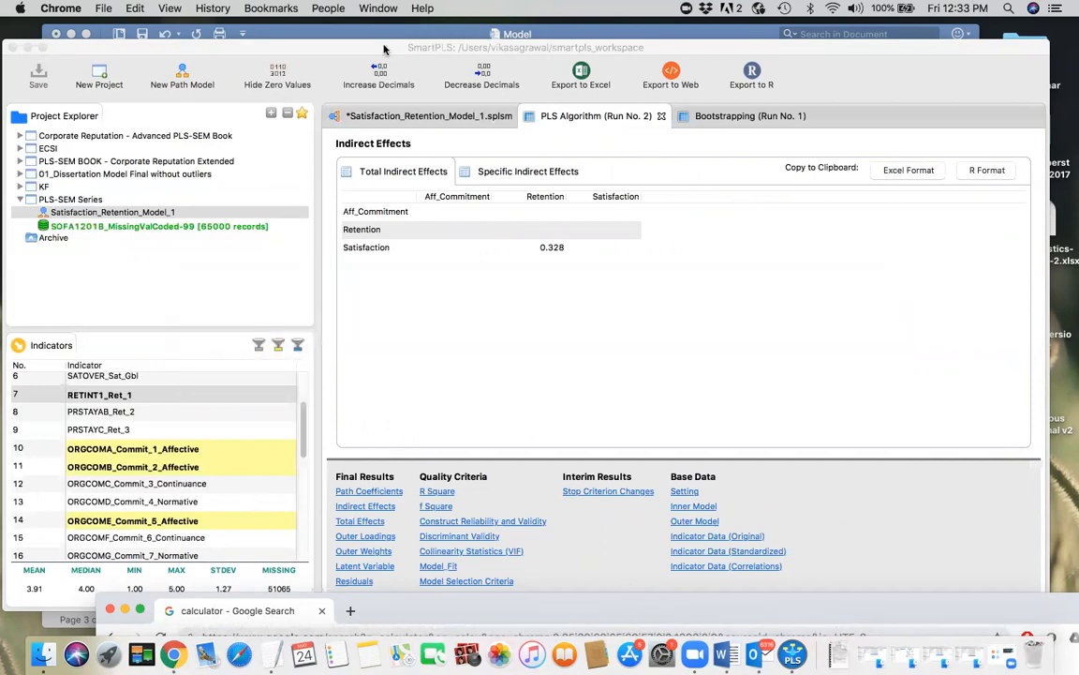
# Rearrange the overlapping windows by minimizing the calculator and placing the SmartPLS results in full view over the Word document.
pyautogui.click(351, 31)
pyautogui.moveTo(347, 34); pyautogui.dragTo(311, 33)
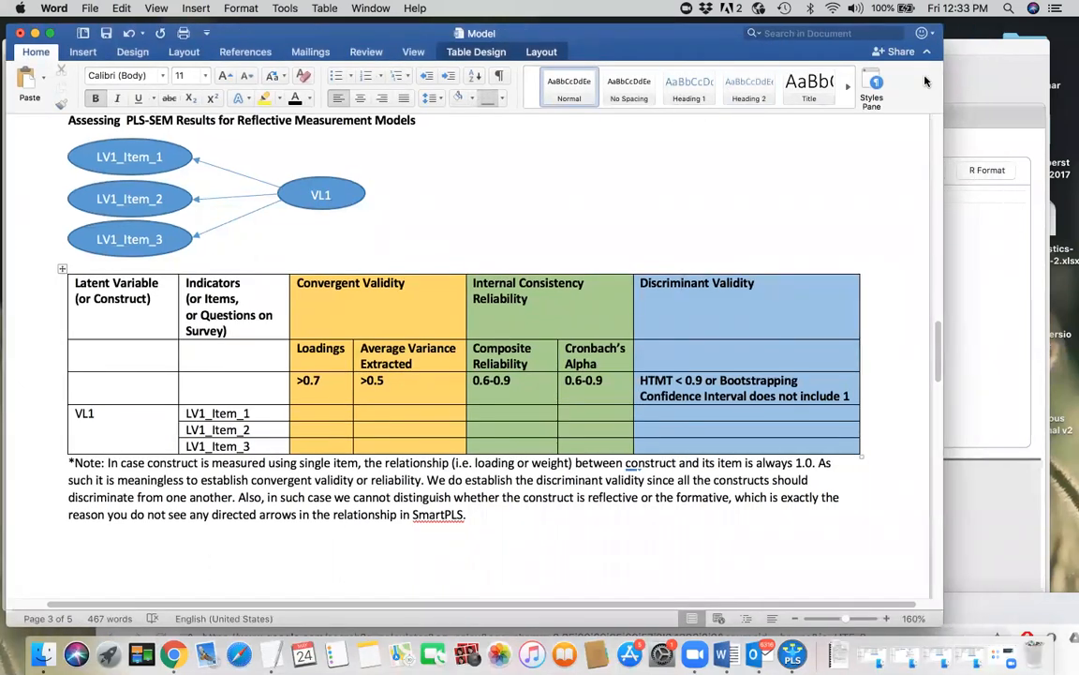
pyautogui.moveTo(979, 44); pyautogui.dragTo(681, 165)
pyautogui.moveTo(1041, 598); pyautogui.dragTo(988, 308)
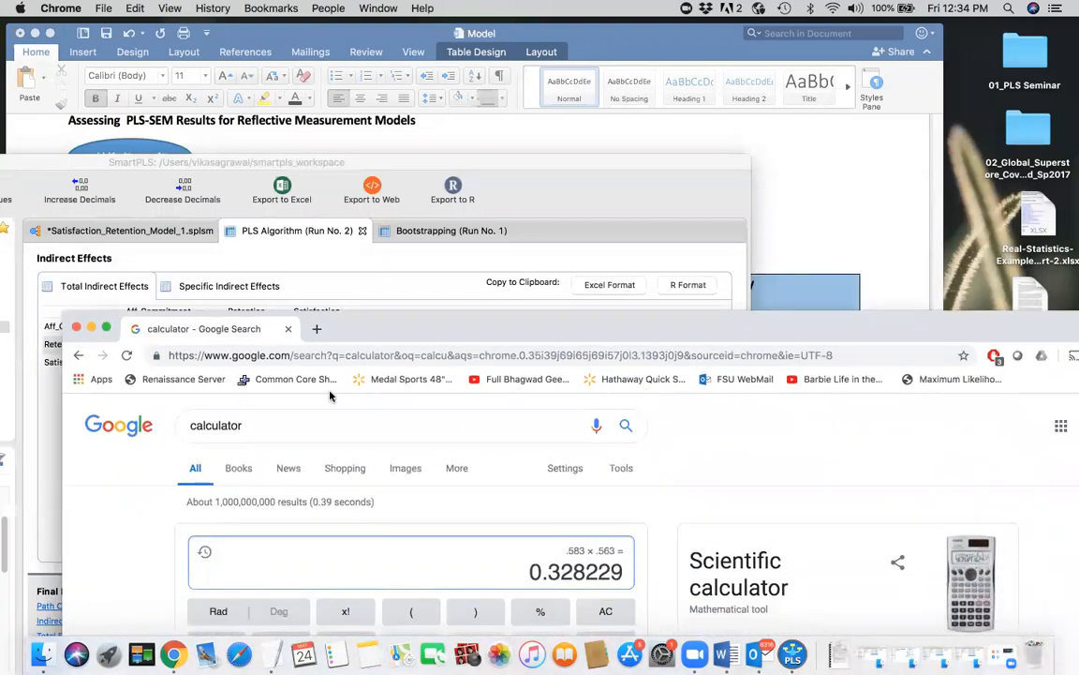
pyautogui.click(91, 327)
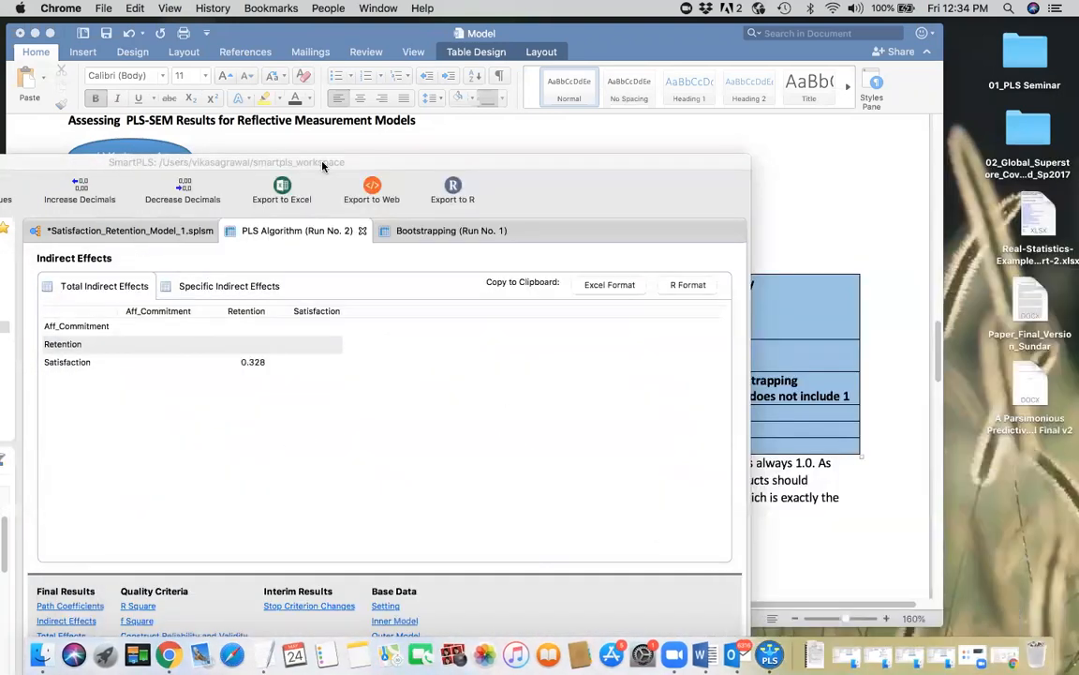
pyautogui.doubleClick(397, 162)
pyautogui.moveTo(621, 94); pyautogui.dragTo(677, 72)
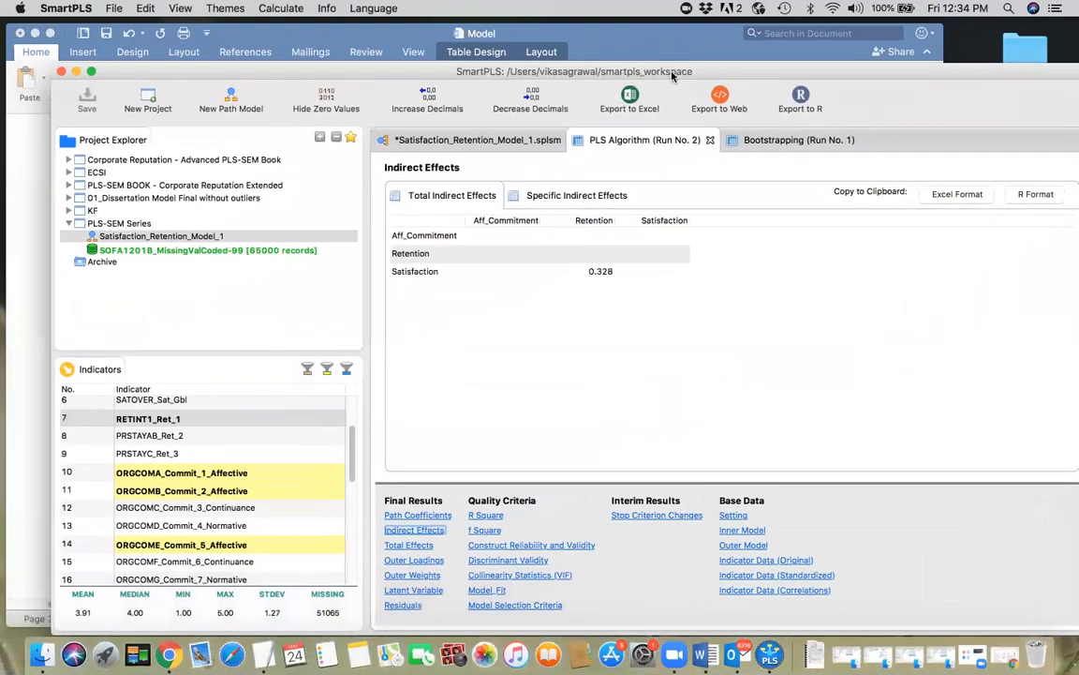
# View the PLS Algorithm Total Effects matrix and compare it with the path coefficients in the model diagram.
pyautogui.click(395, 547)
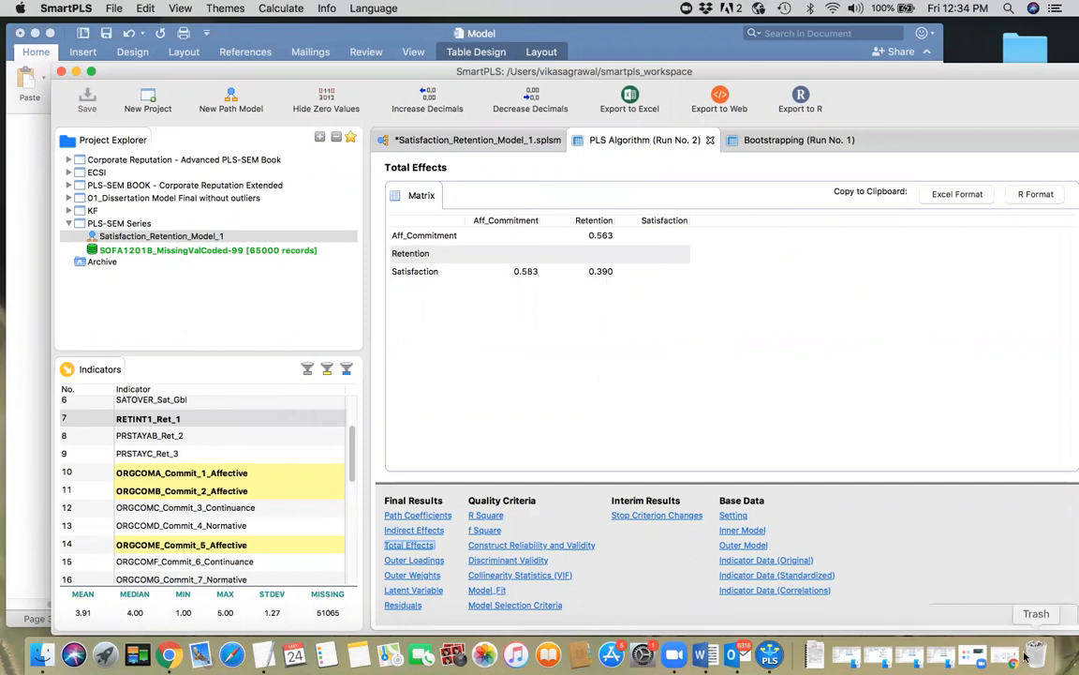
pyautogui.click(417, 140)
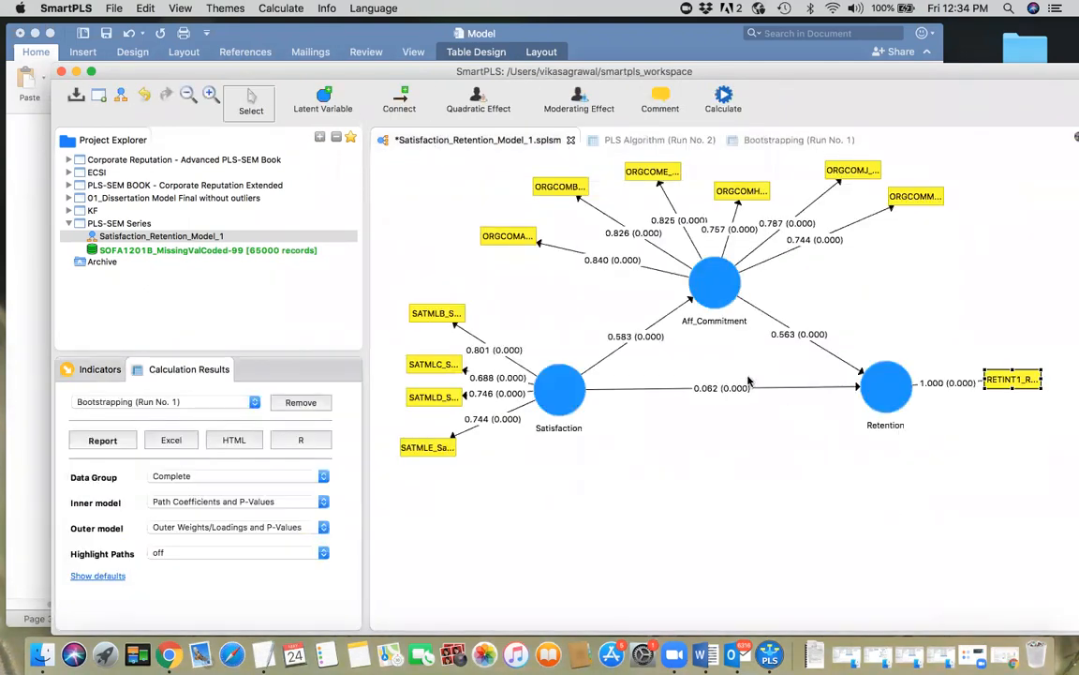
# Restore the calculator and add the direct effect .062 to the 0.328229 indirect effect to get the total effect.
pyautogui.click(1005, 656)
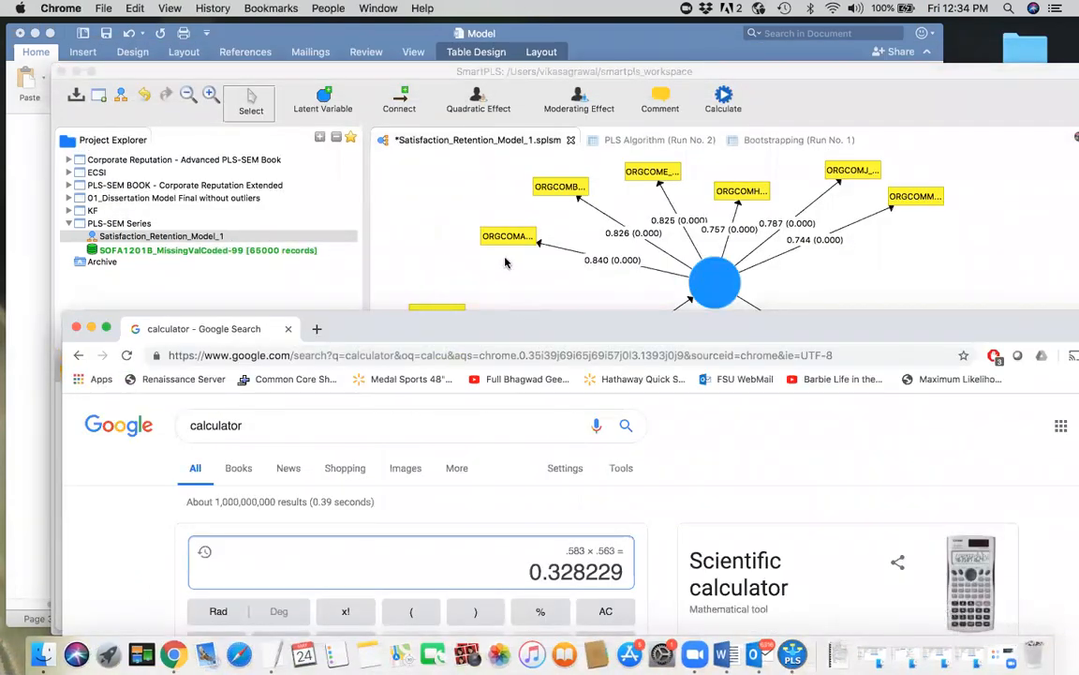
pyautogui.moveTo(466, 298); pyautogui.dragTo(491, 125)
pyautogui.click(582, 553)
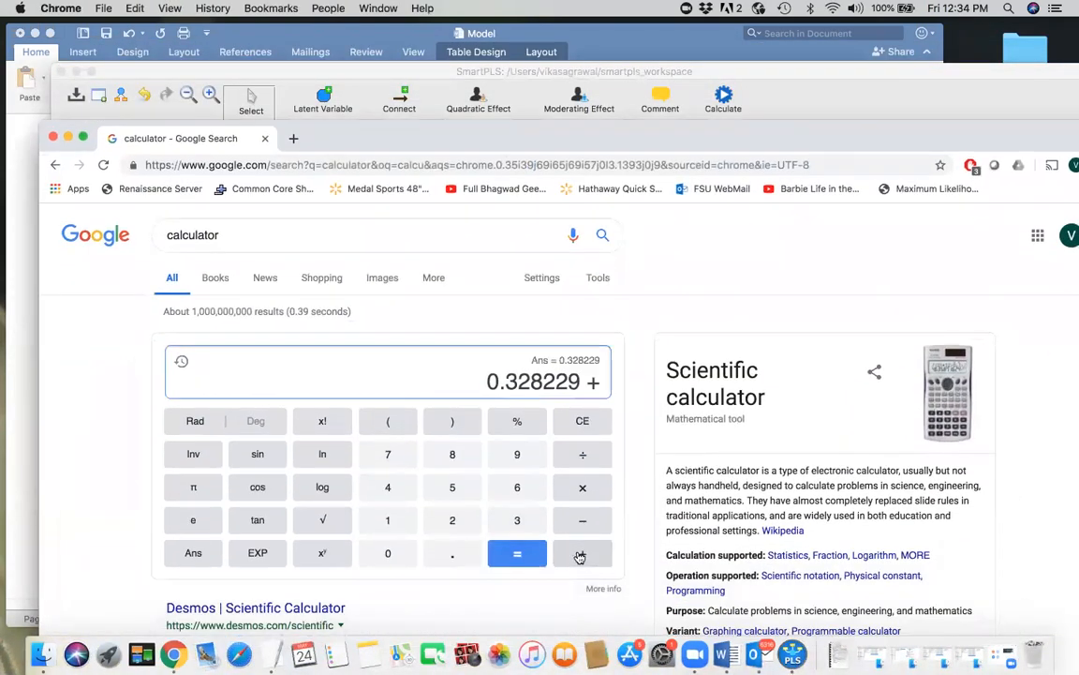
pyautogui.click(451, 552)
pyautogui.click(387, 553)
pyautogui.click(516, 487)
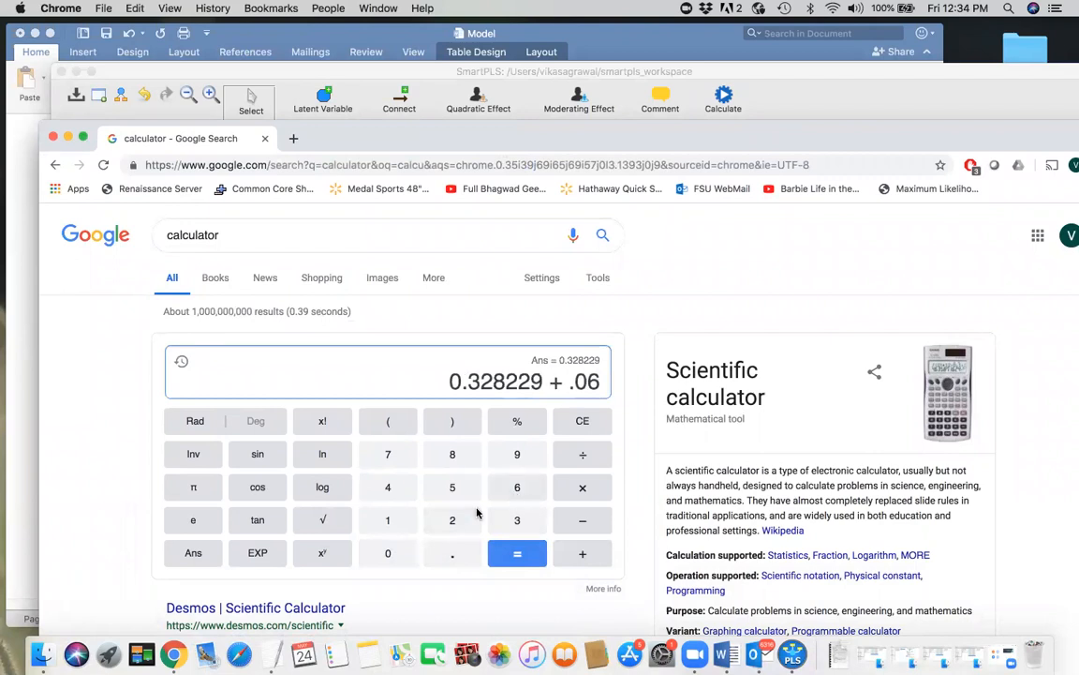
pyautogui.click(451, 519)
pyautogui.click(521, 555)
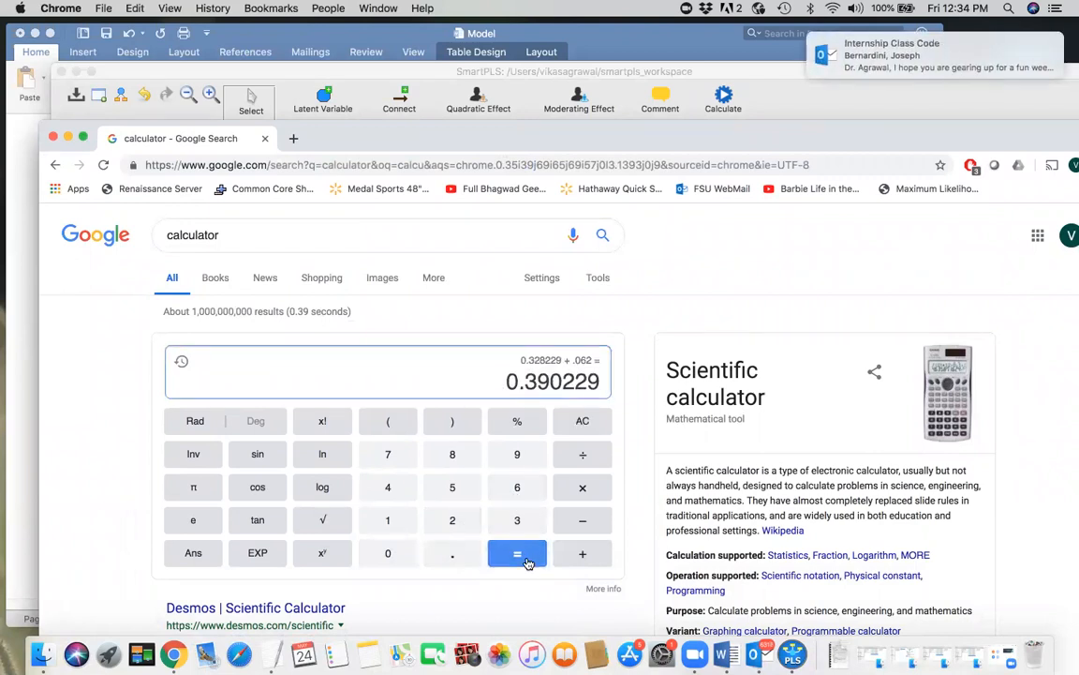
# Examine the Total Effects matrix of the PLS Algorithm run against the direct and indirect paths in the model diagram.
pyautogui.moveTo(548, 136); pyautogui.dragTo(336, 308)
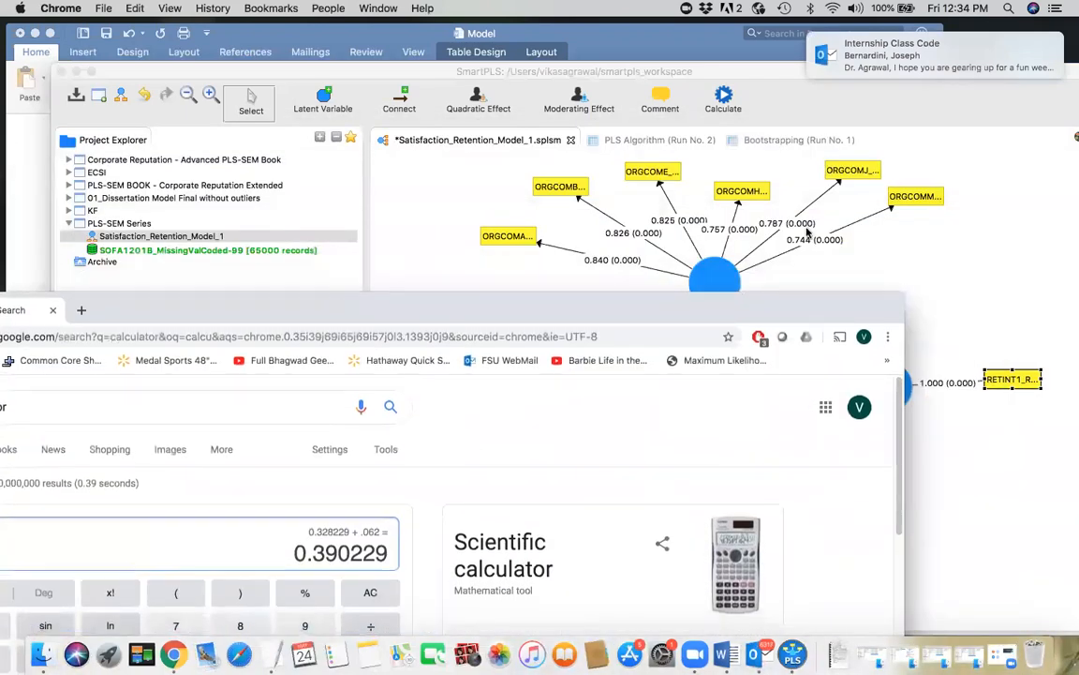
pyautogui.click(892, 245)
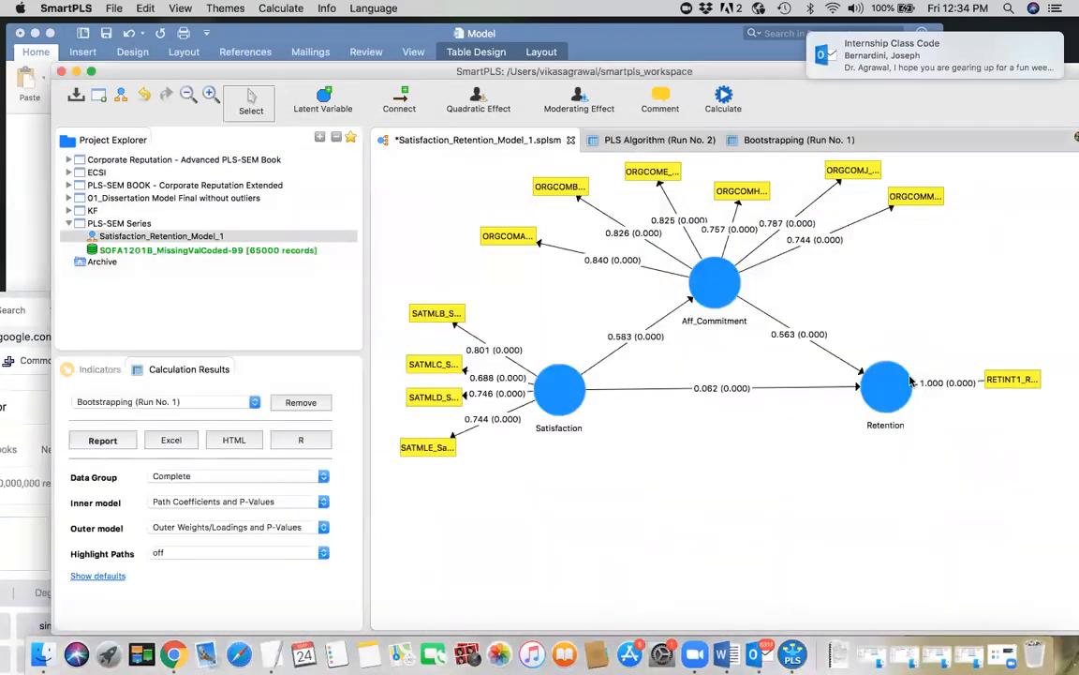
pyautogui.click(630, 141)
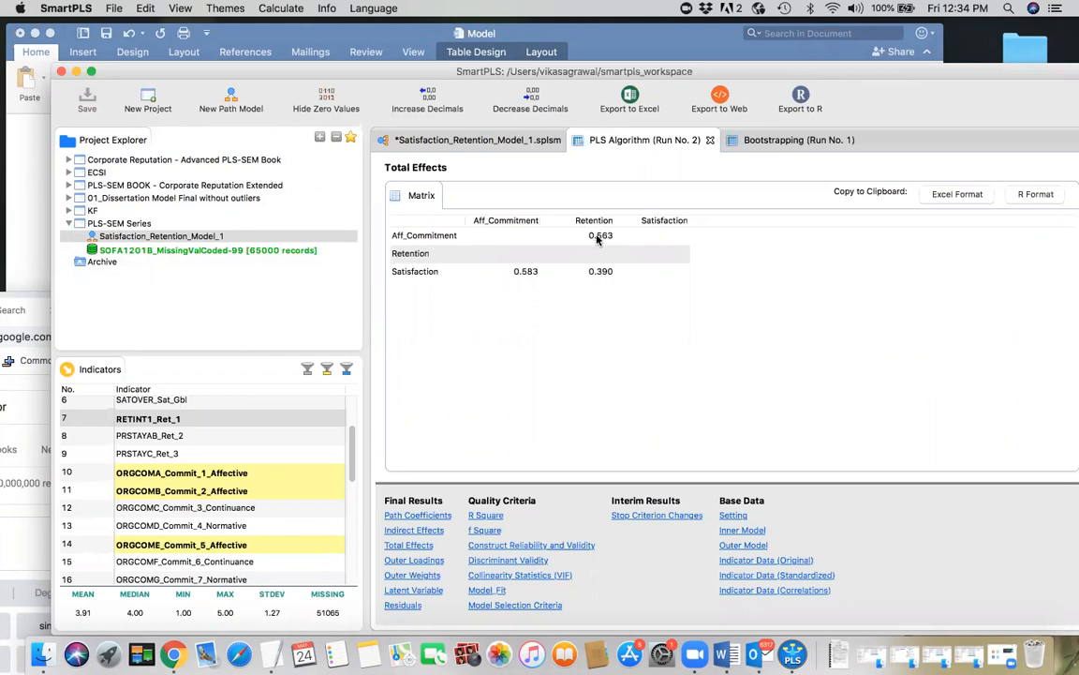
pyautogui.click(496, 141)
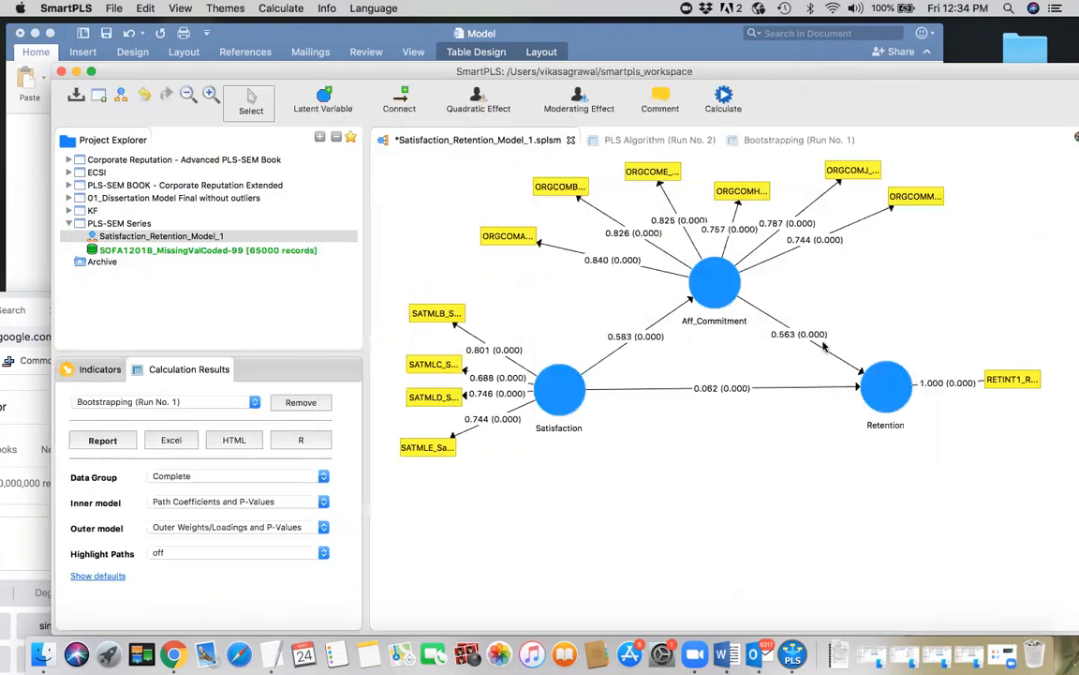
pyautogui.click(656, 141)
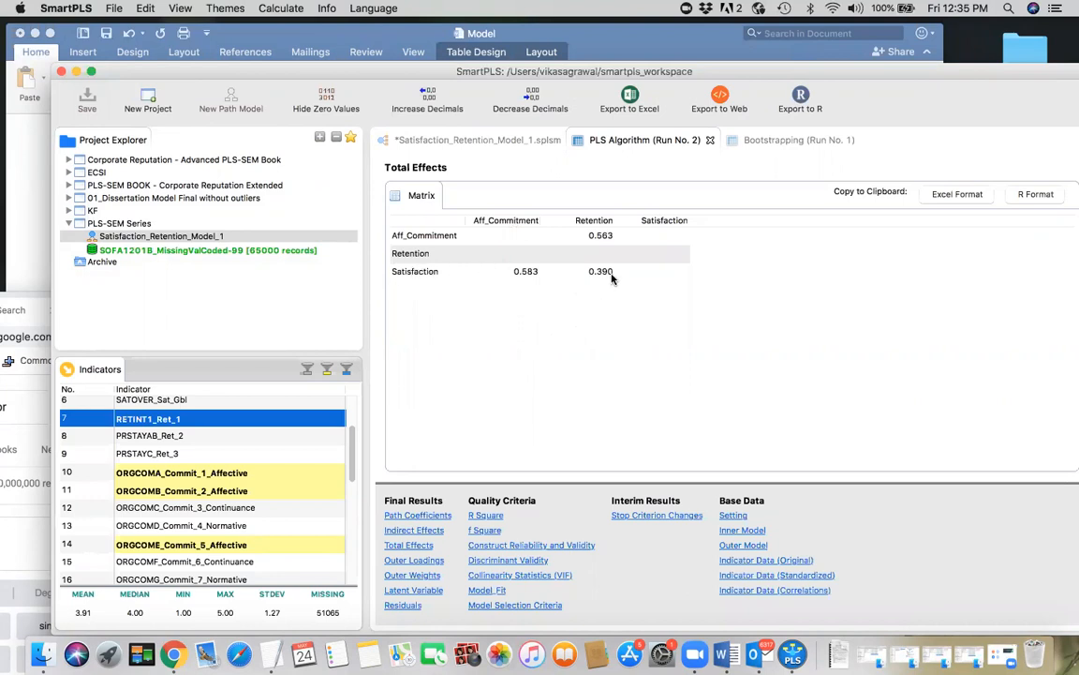
pyautogui.click(498, 141)
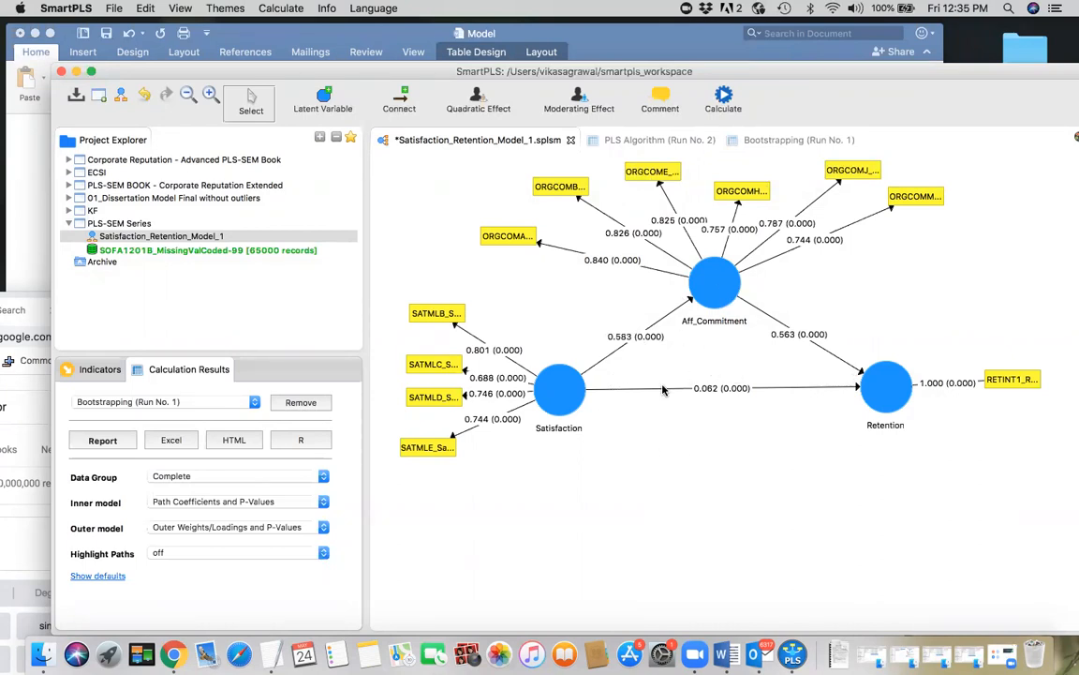
# Switch to the Word document and review the structural model table covering collinearity, path coefficients and R² criteria.
pyautogui.press('super+Tab')
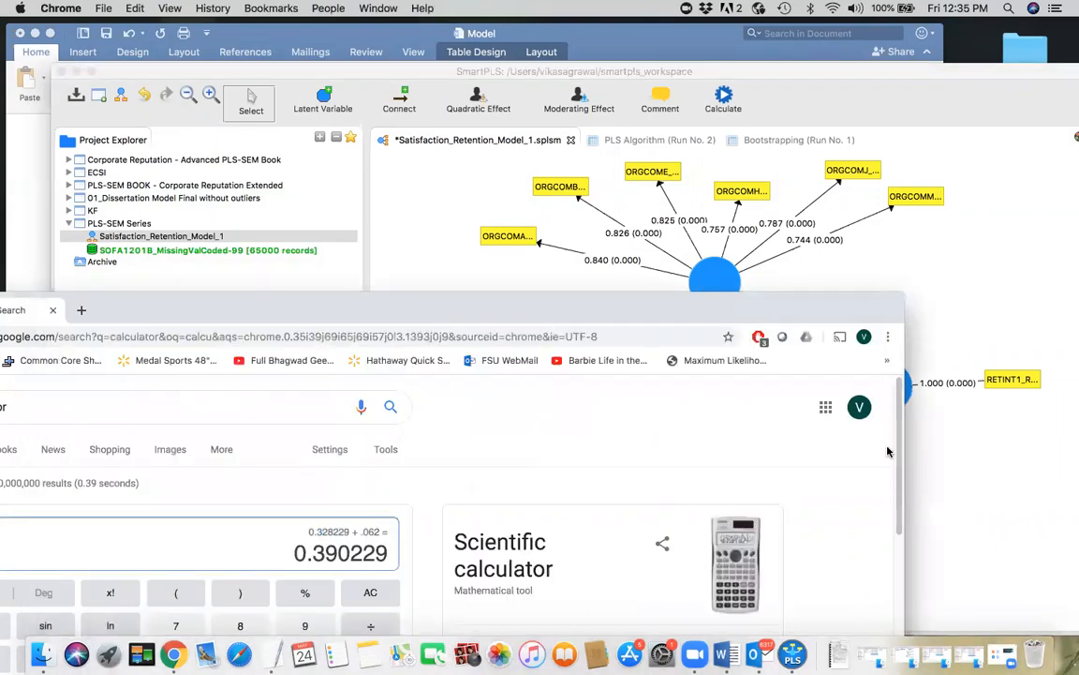
pyautogui.click(800, 58)
pyautogui.scroll(-3, 529, 413)
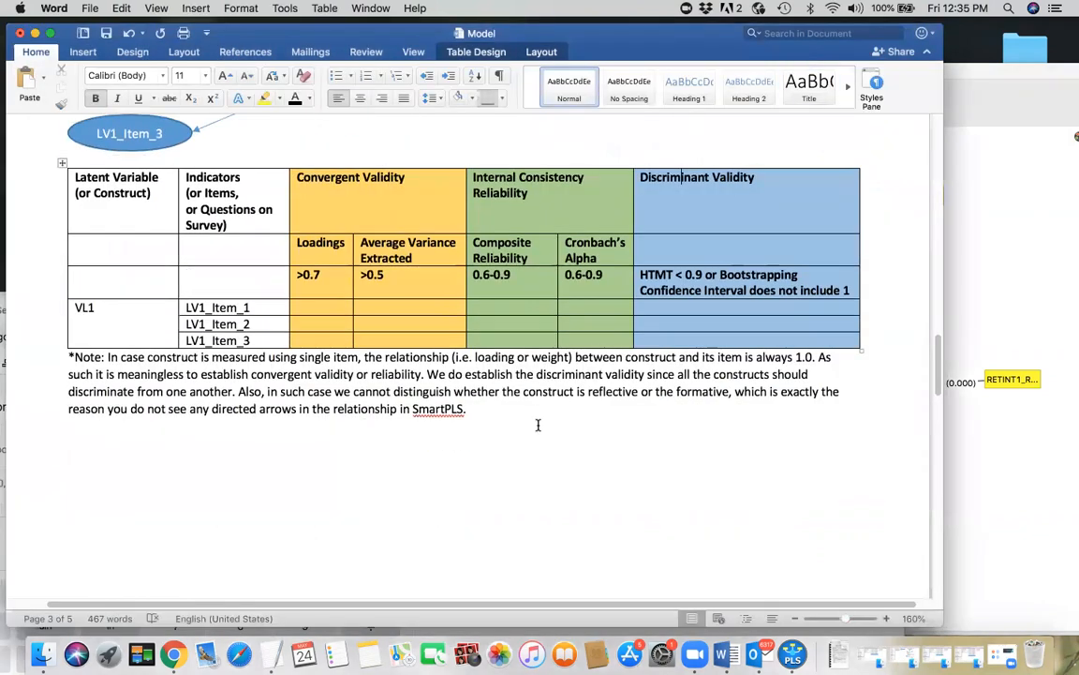
pyautogui.scroll(-12, 538, 424)
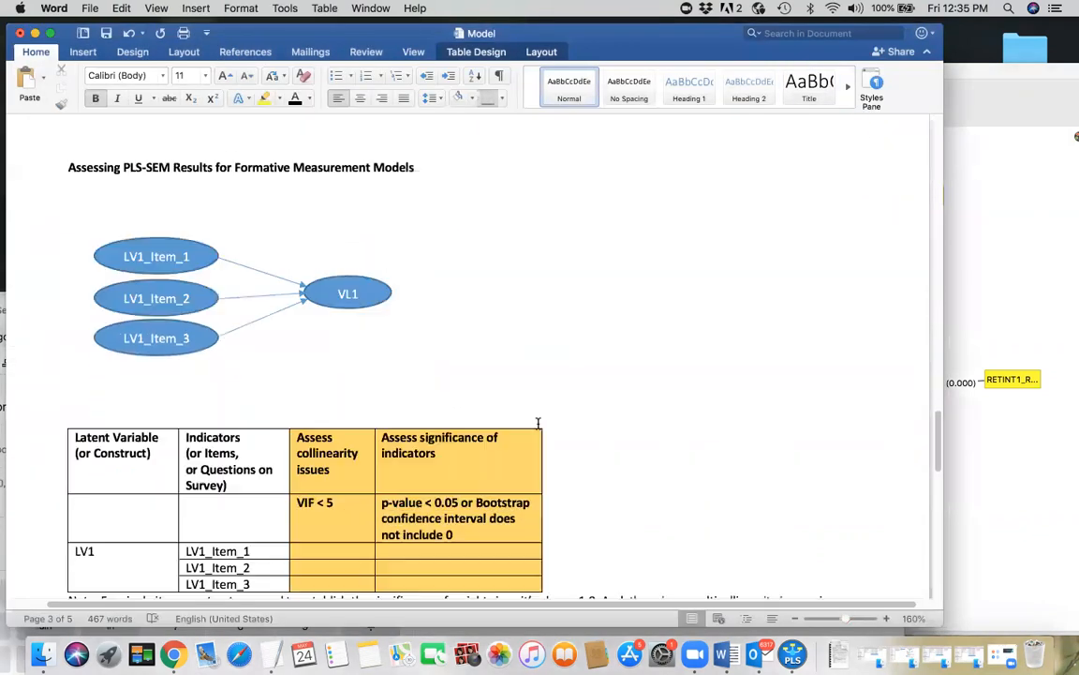
pyautogui.scroll(-10, 538, 425)
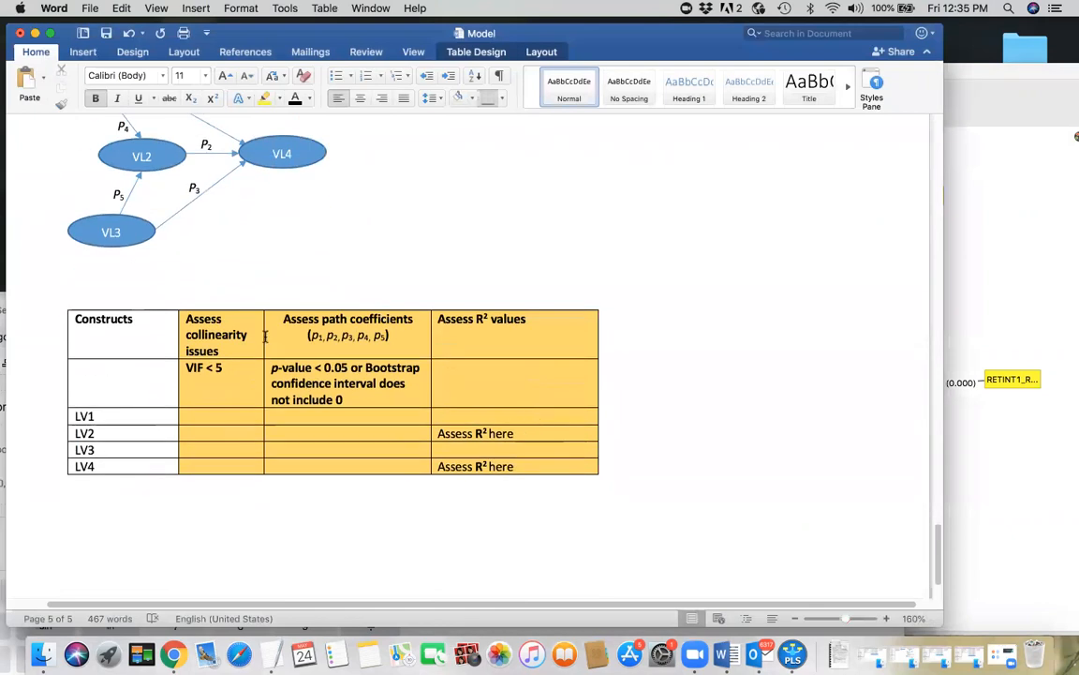
pyautogui.scroll(2, 275, 319)
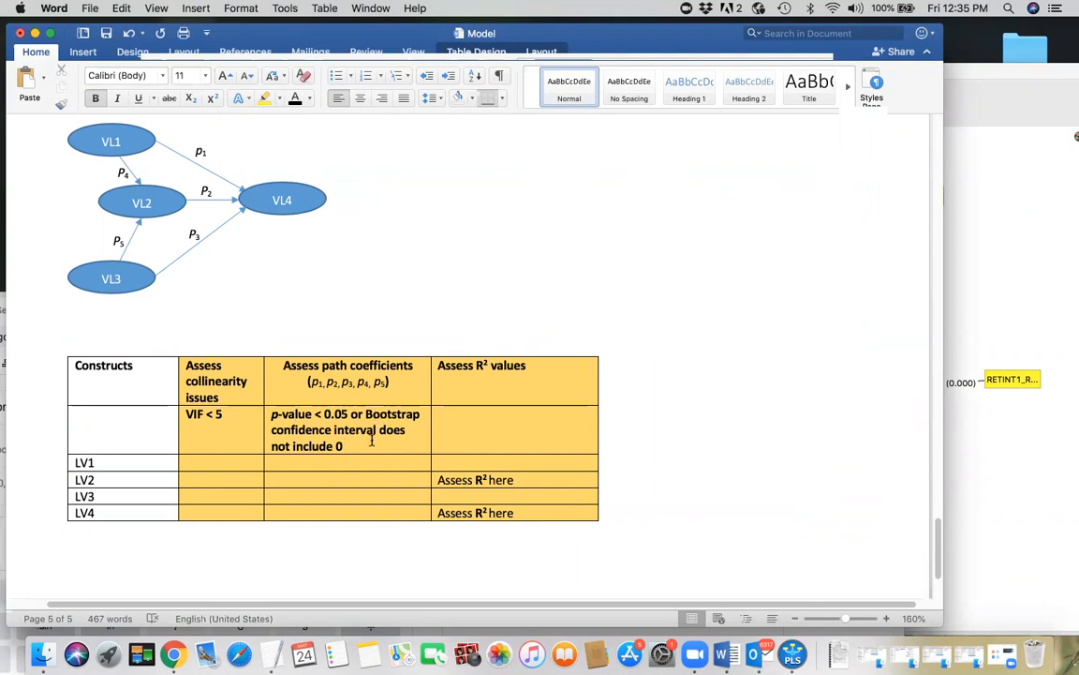
# Switch to SmartPLS and view the bootstrapped path coefficients' confidence intervals, widening the first column to show the full path names.
pyautogui.press('super+Tab')
pyautogui.press('super+Tab')
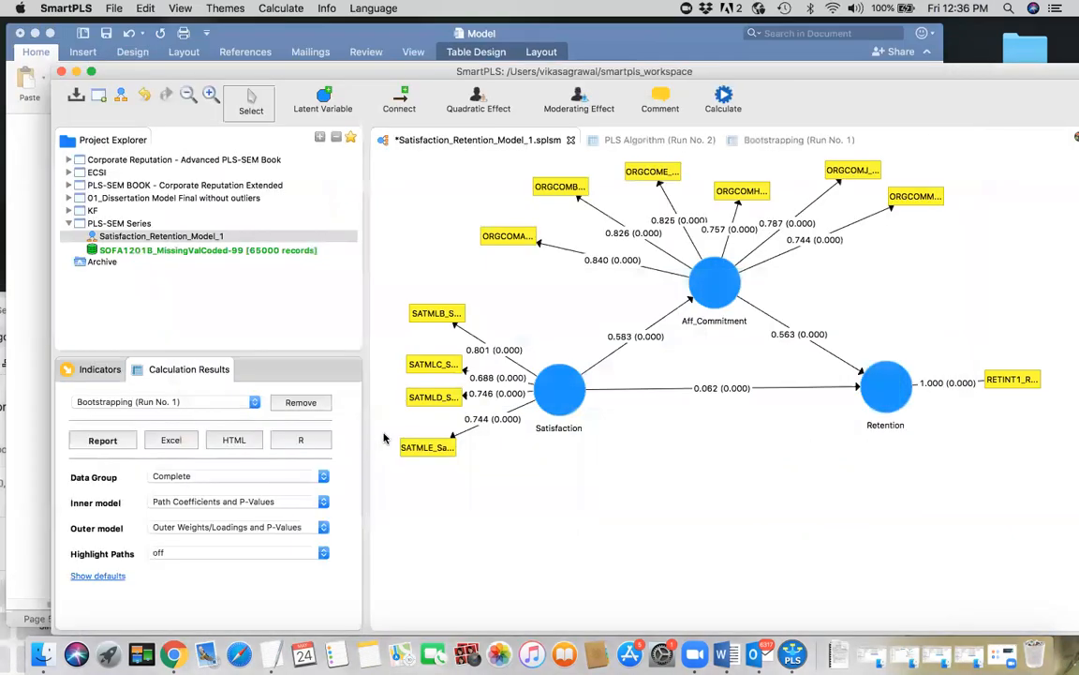
pyautogui.moveTo(570, 66); pyautogui.dragTo(520, 36)
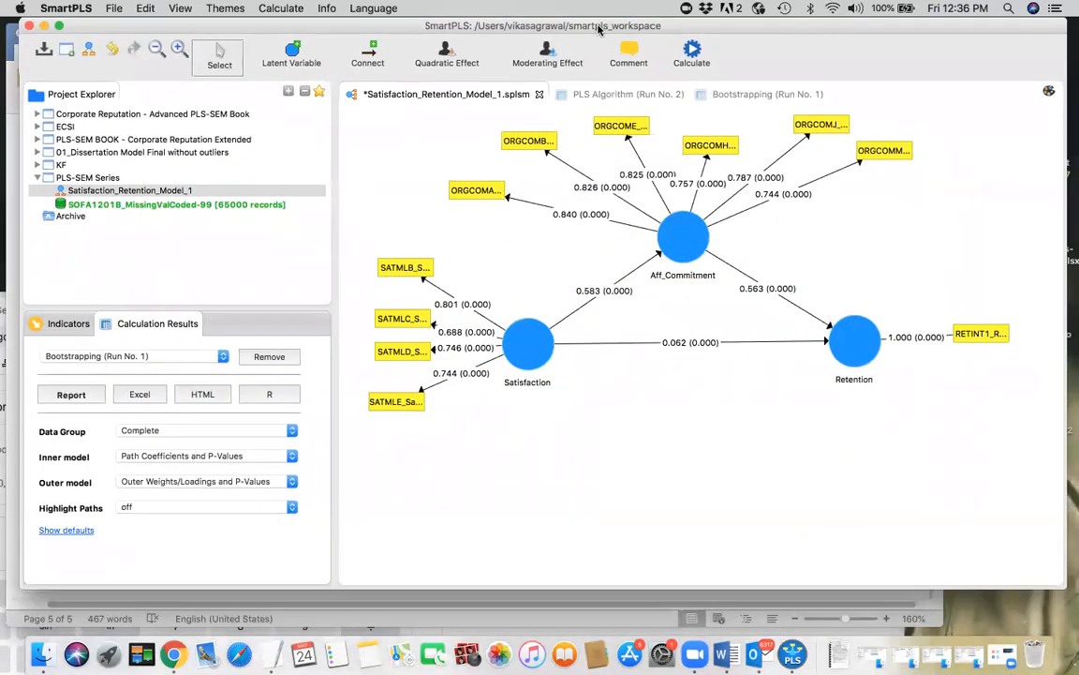
pyautogui.click(718, 109)
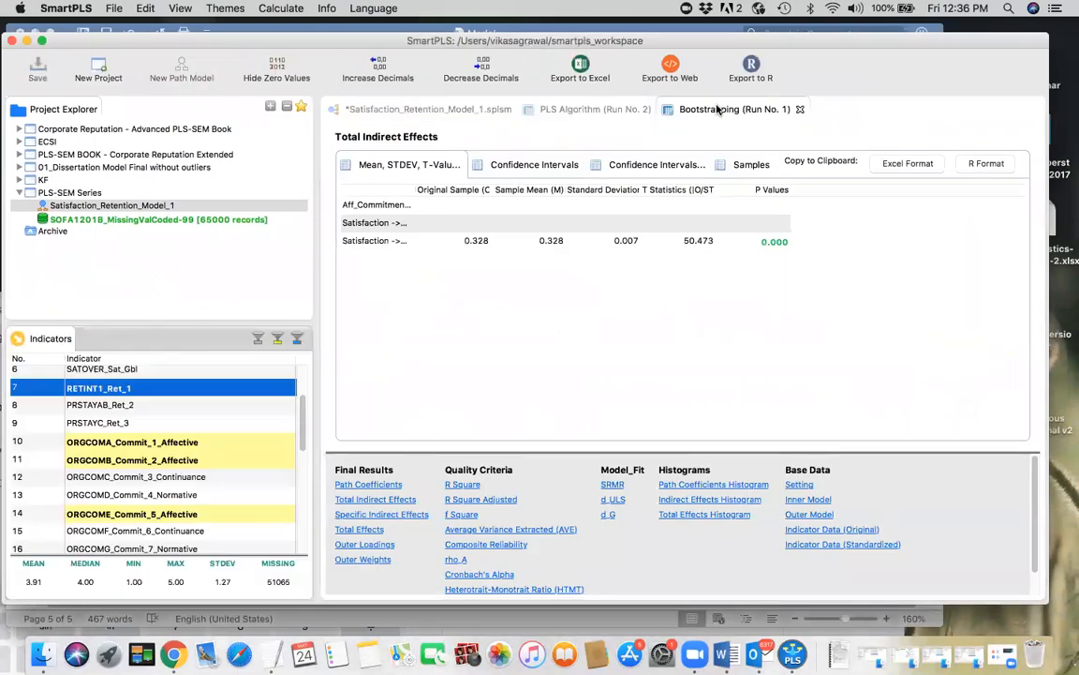
pyautogui.click(369, 484)
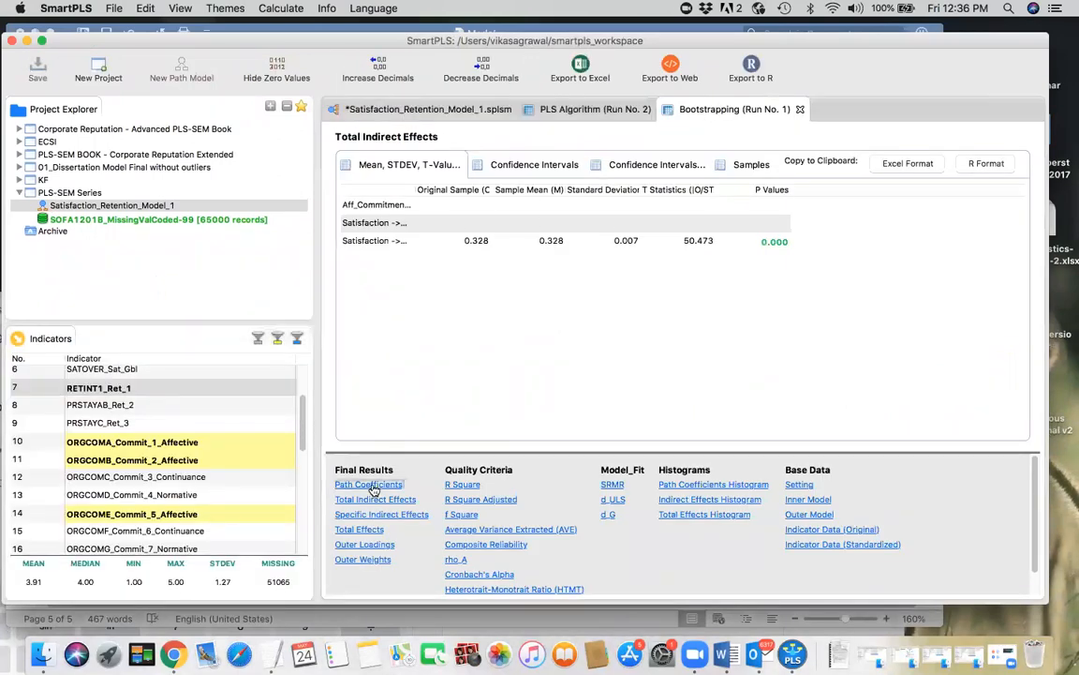
pyautogui.click(534, 164)
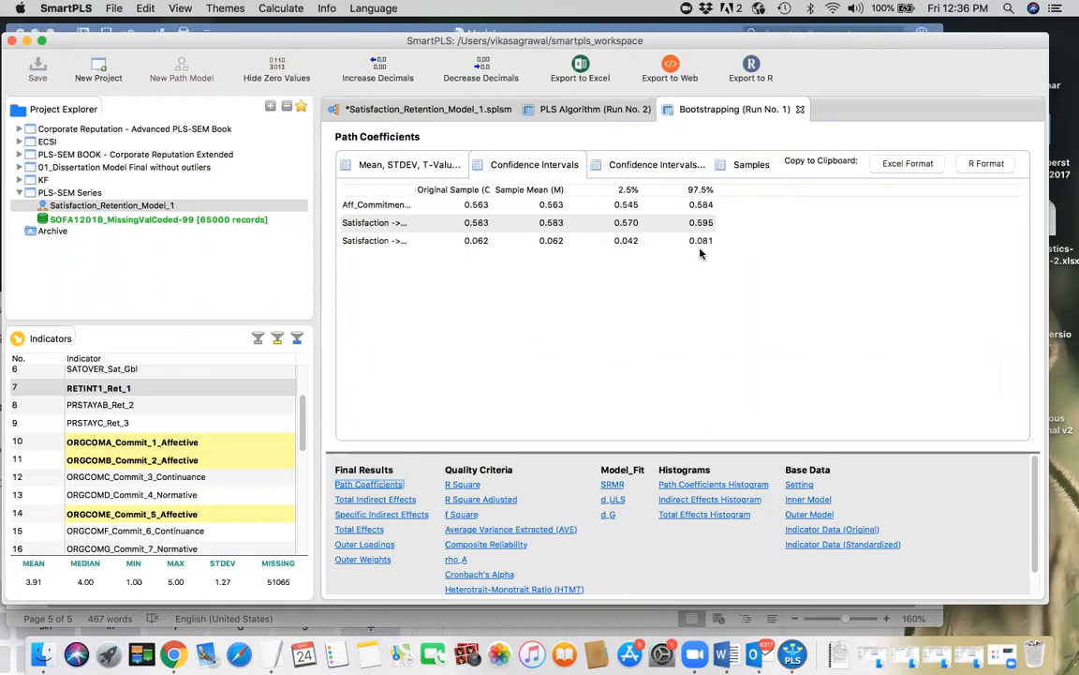
pyautogui.moveTo(417, 187); pyautogui.dragTo(490, 198)
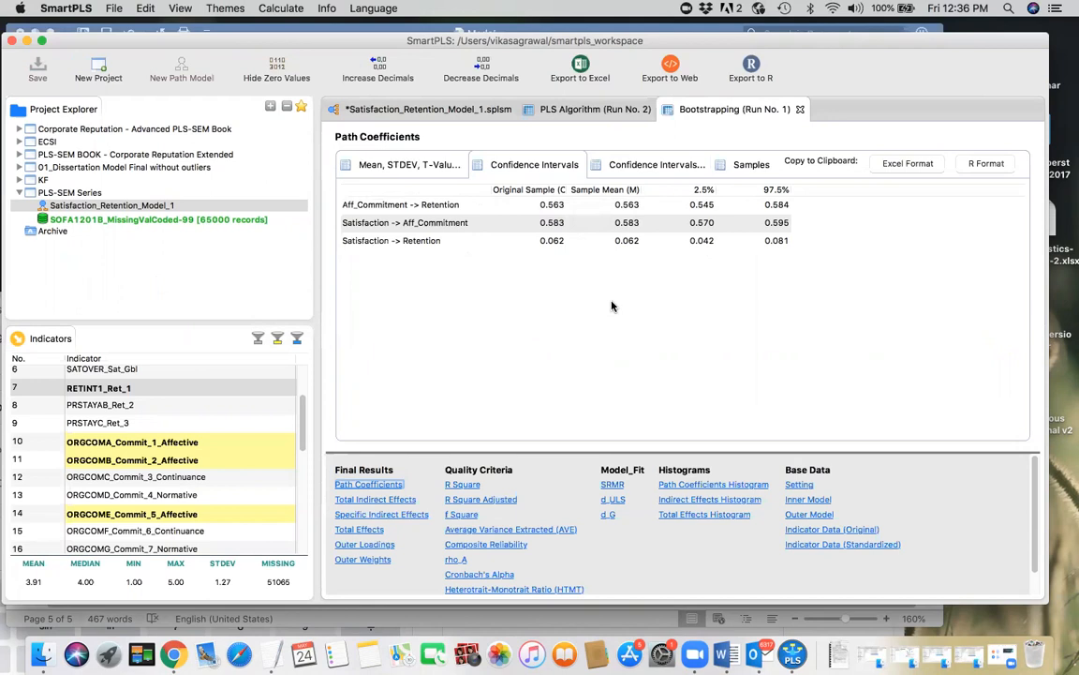
# Check the VIF < 5 collinearity criterion in the Word document's structural model table, and return to SmartPLS.
pyautogui.press('super+Tab')
pyautogui.press('super+Tab')
pyautogui.press('super+Tab')
pyautogui.press('super+Tab')
pyautogui.press('super+Tab')
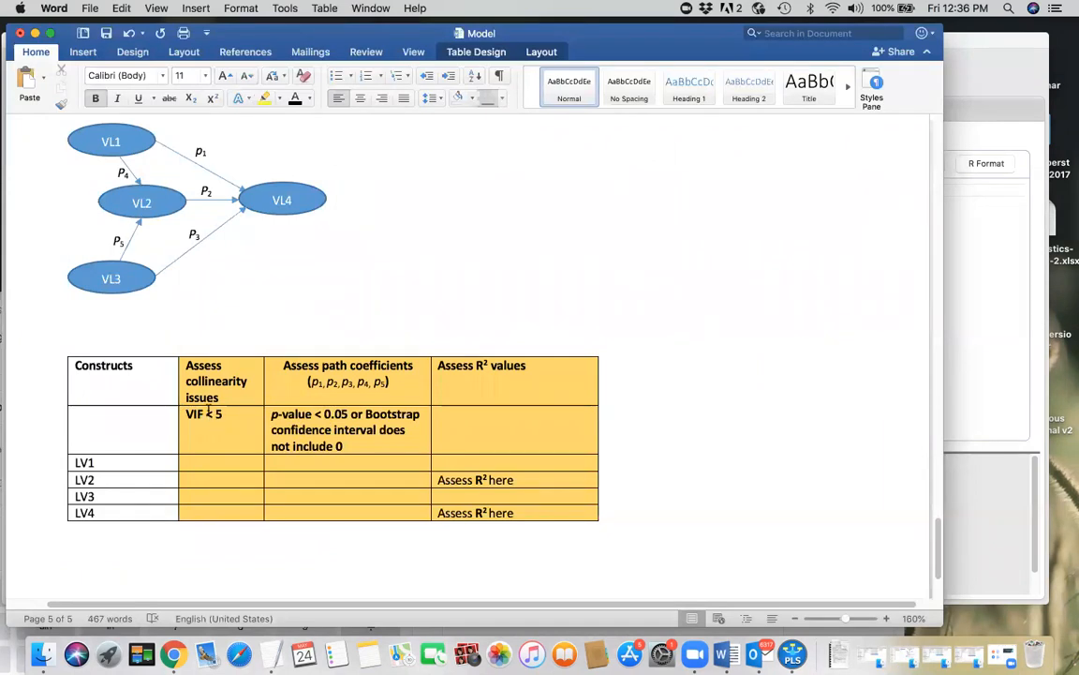
pyautogui.press('super+Tab')
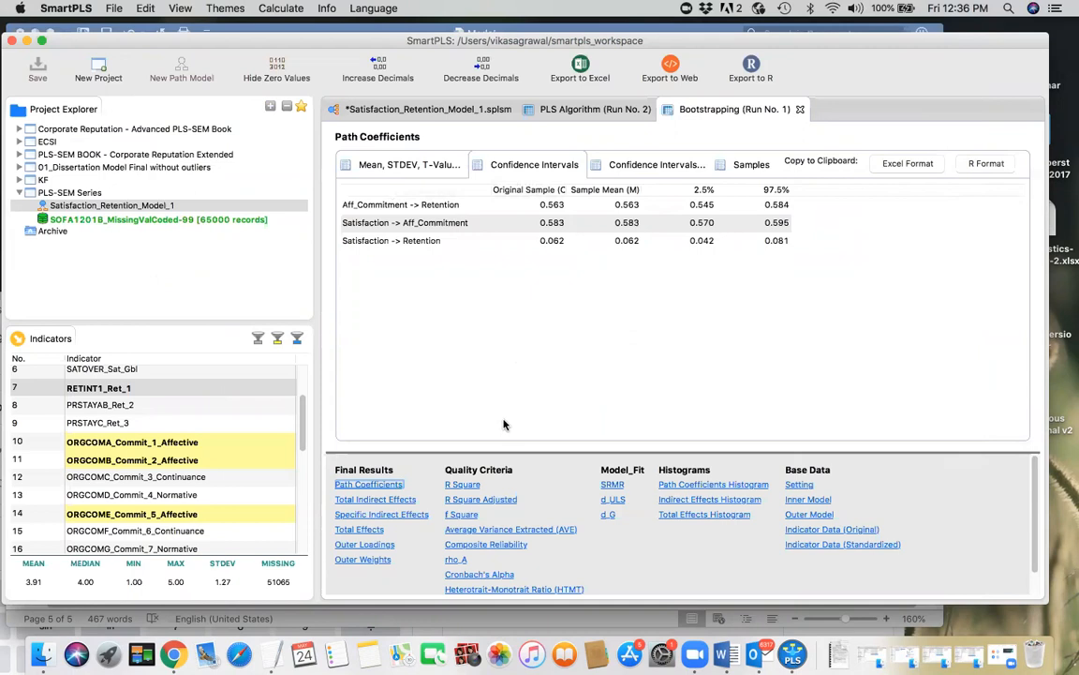
# View the PLS Algorithm run's outer VIF values with full indicator names, and examine the inner VIF values.
pyautogui.click(587, 113)
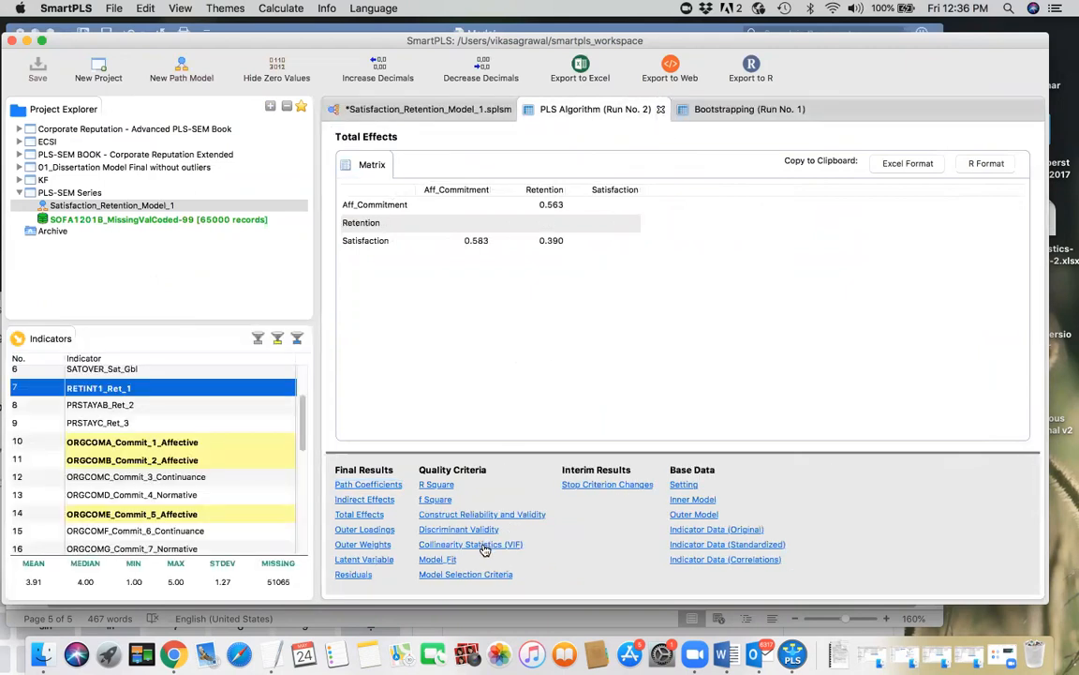
pyautogui.click(734, 110)
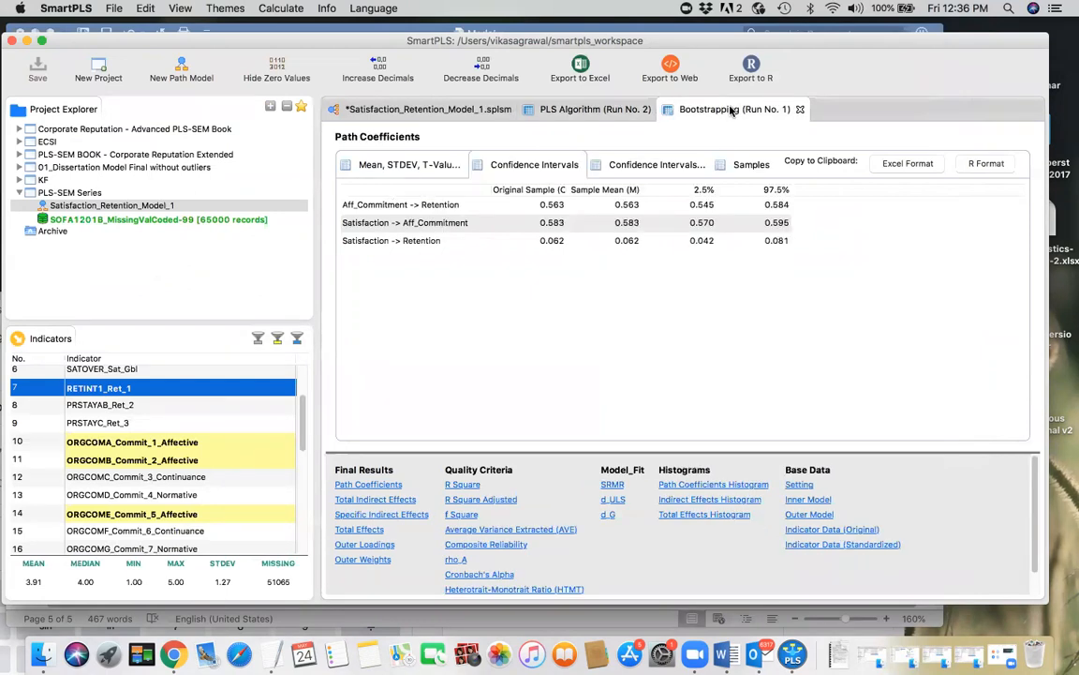
pyautogui.scroll(-2, 578, 502)
pyautogui.scroll(2, 576, 501)
pyautogui.click(592, 111)
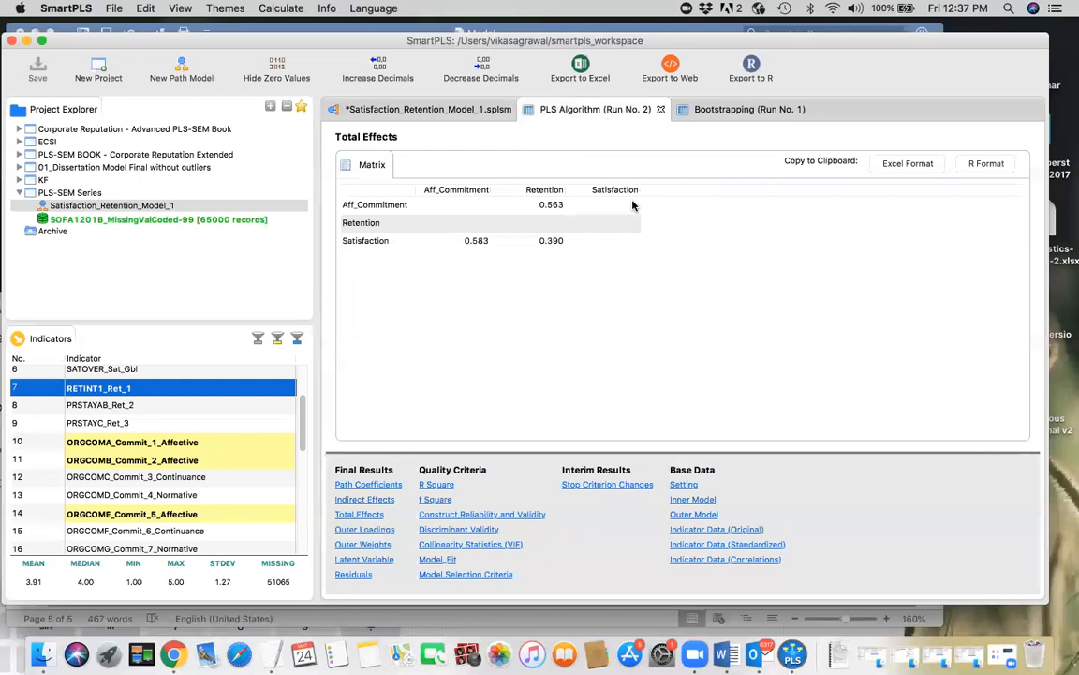
pyautogui.click(473, 545)
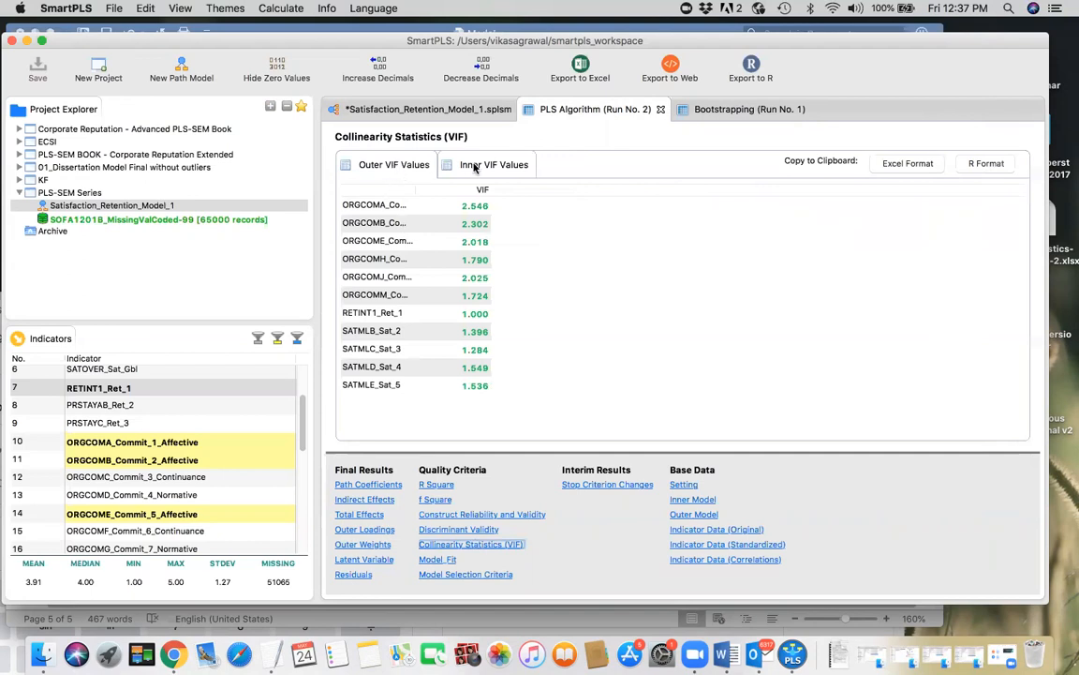
pyautogui.moveTo(416, 191); pyautogui.dragTo(513, 191)
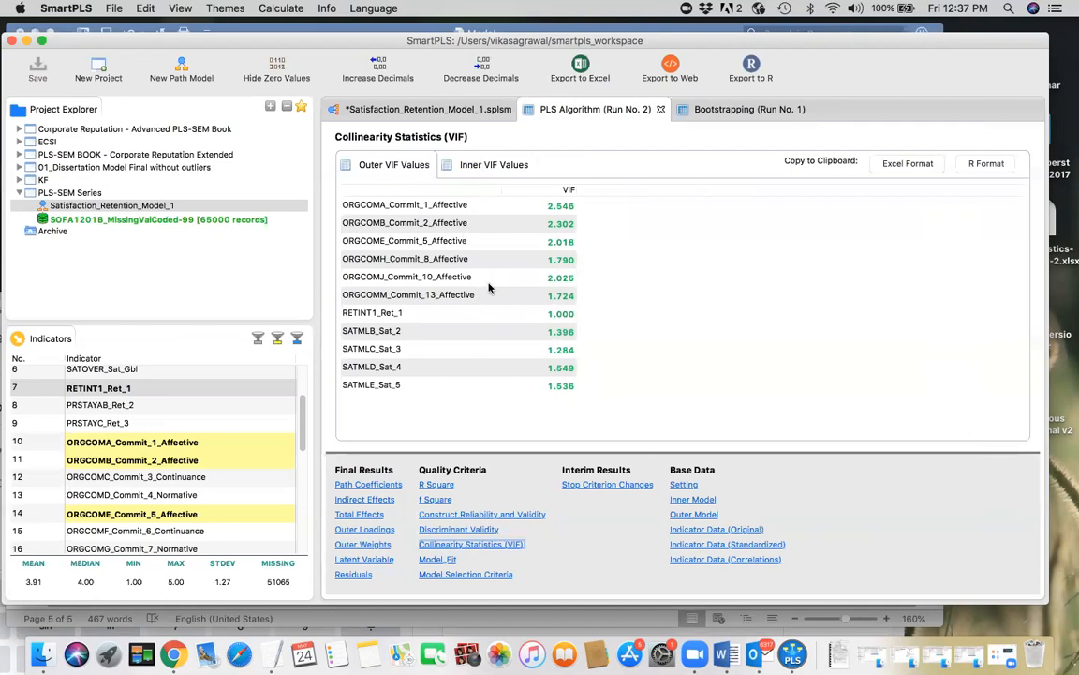
pyautogui.click(497, 164)
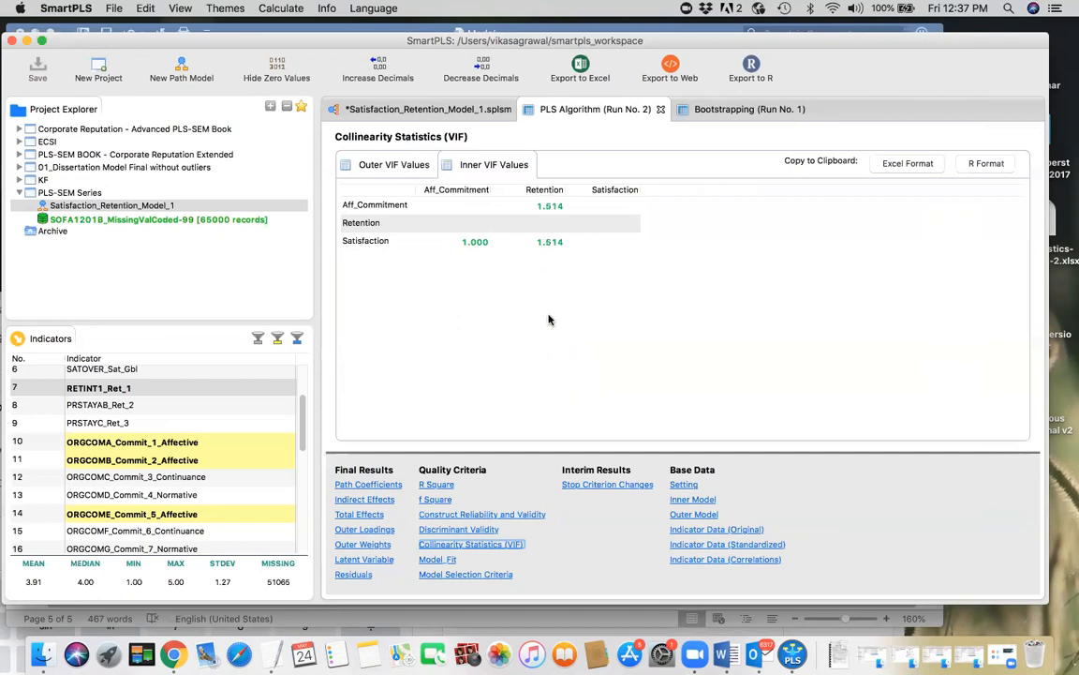
# Compare the inner VIF values with the model diagram's paths and the collinearity criterion in the Word table.
pyautogui.click(421, 109)
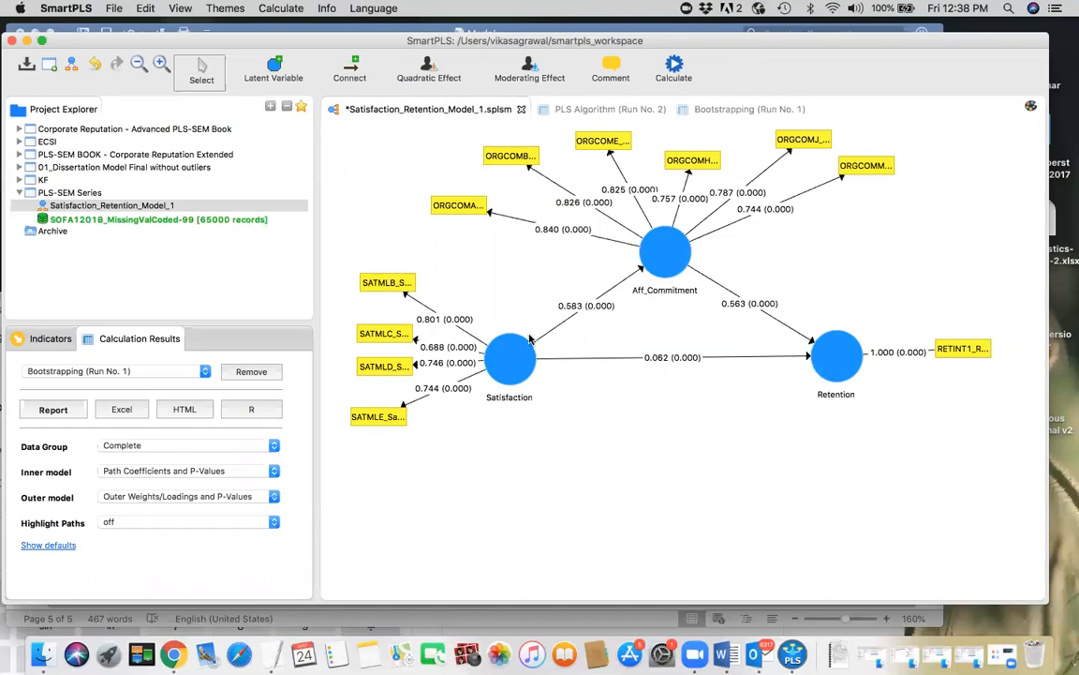
pyautogui.press('super+Tab')
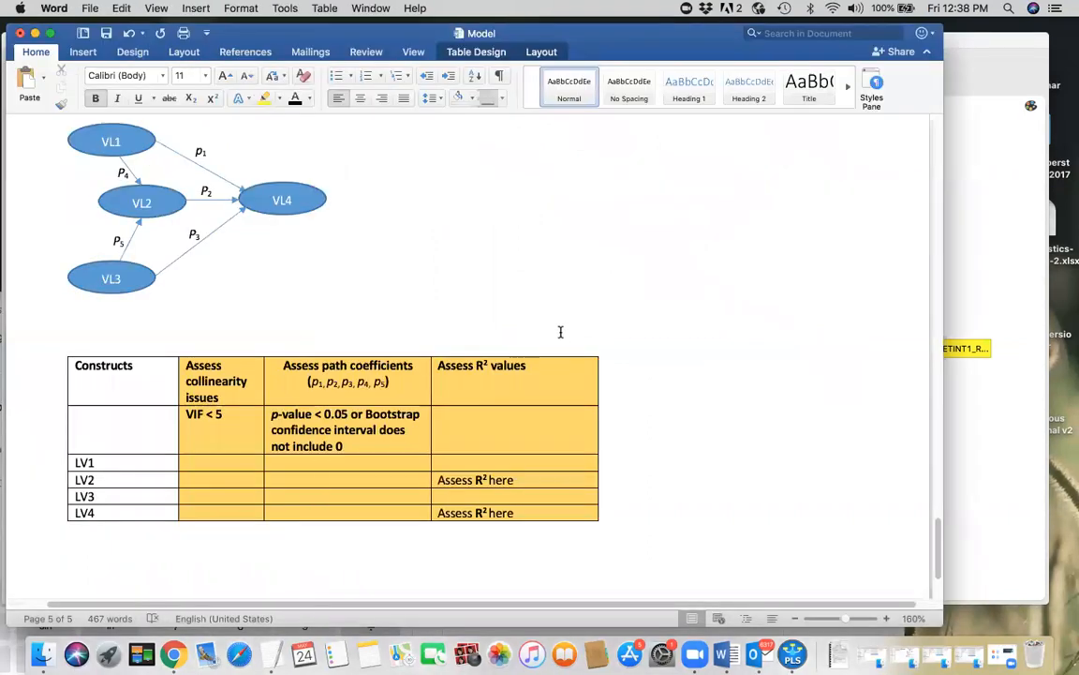
pyautogui.press('super+Tab')
pyautogui.click(605, 109)
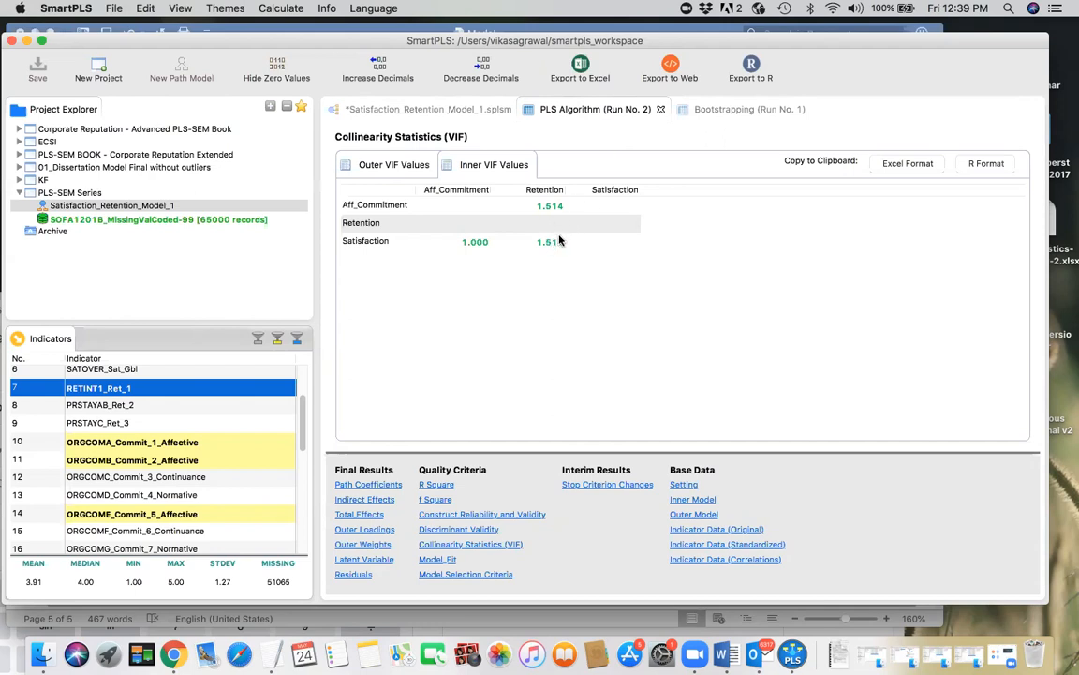
# Check the R² column in the Word table and review the Bootstrapping run's inner and outer model display options in SmartPLS.
pyautogui.press('super+Tab')
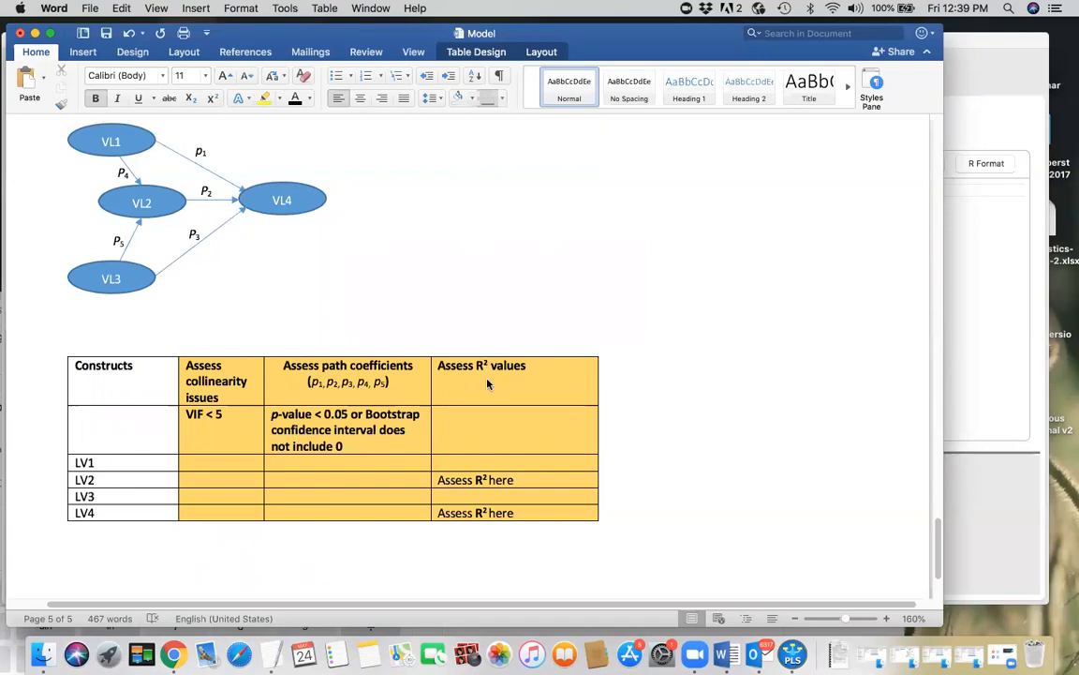
pyautogui.press('super+Tab')
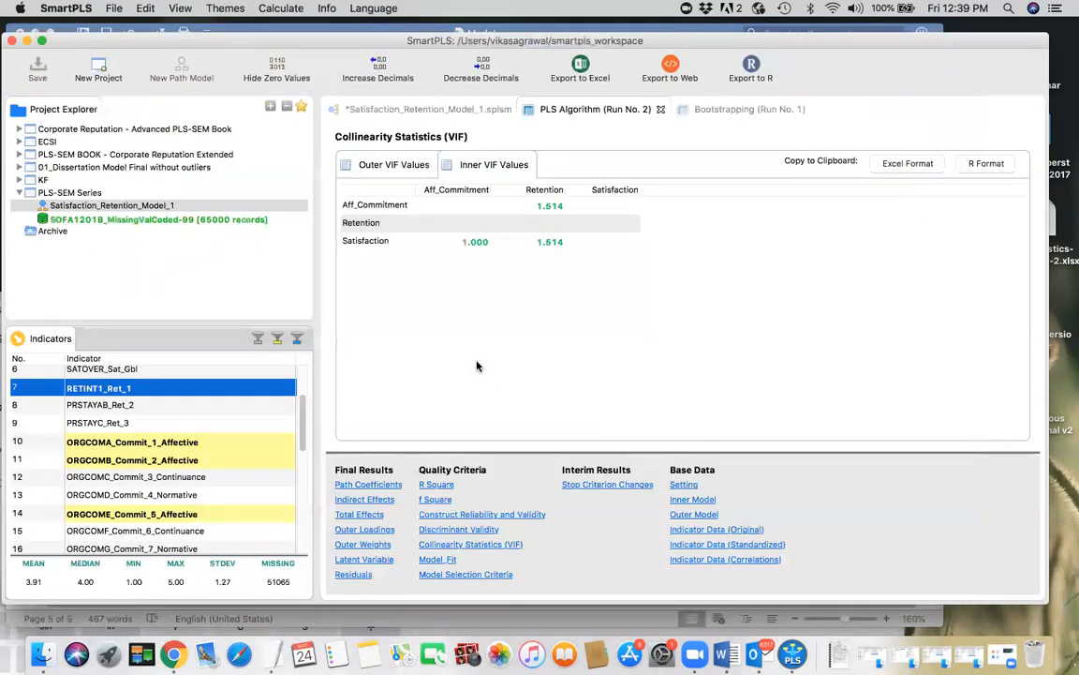
pyautogui.click(458, 109)
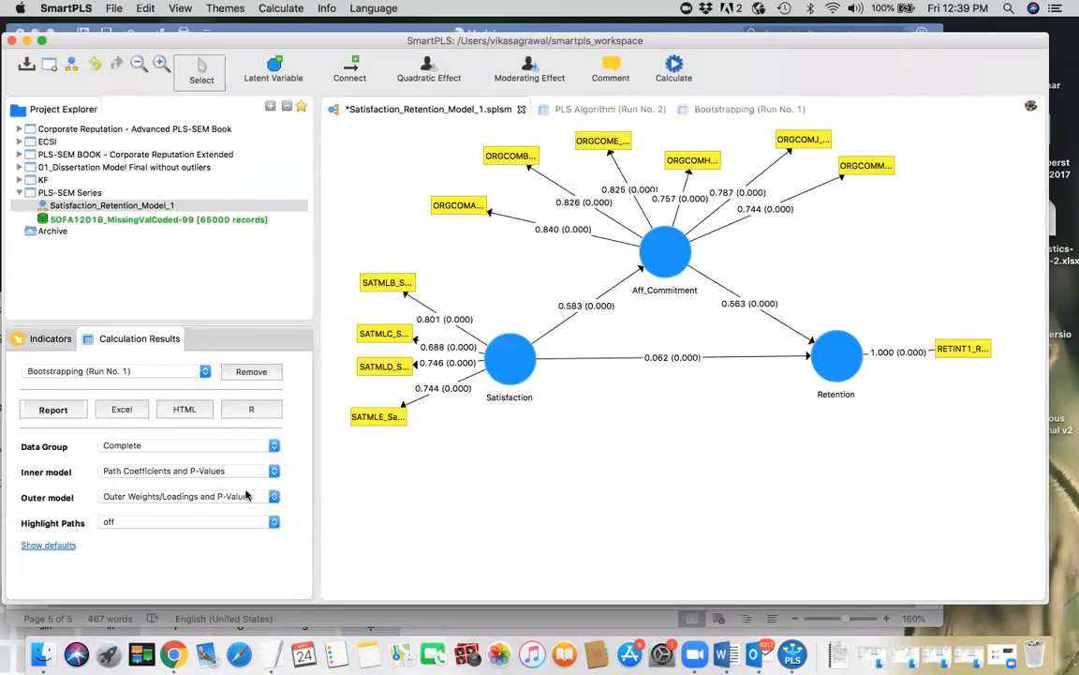
pyautogui.click(208, 471)
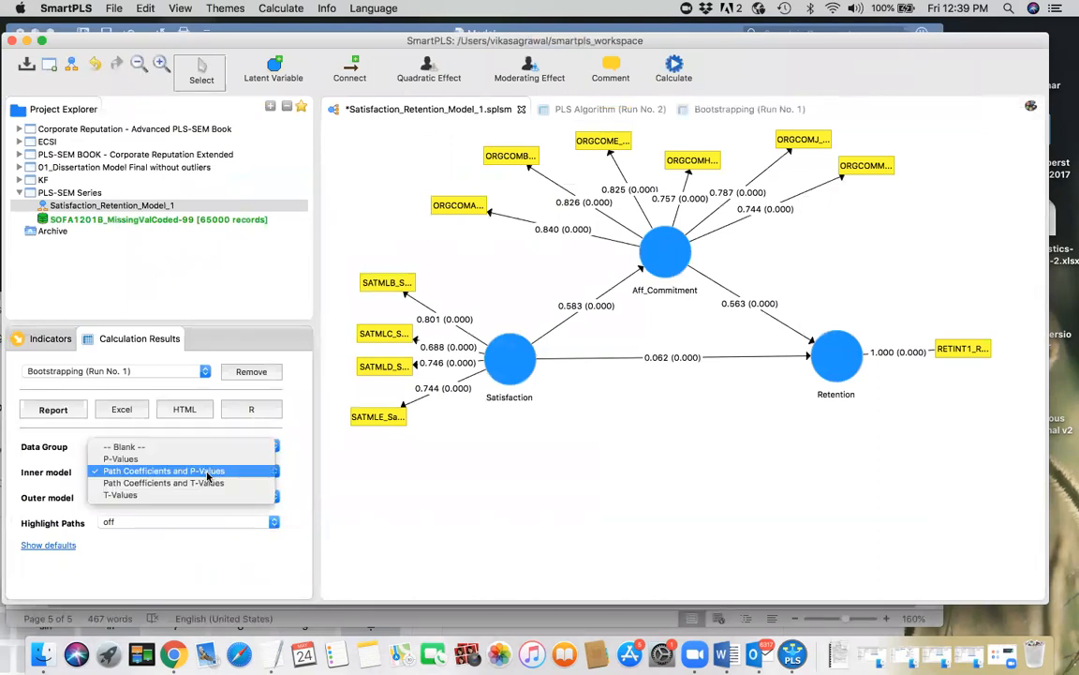
pyautogui.click(208, 473)
pyautogui.click(152, 500)
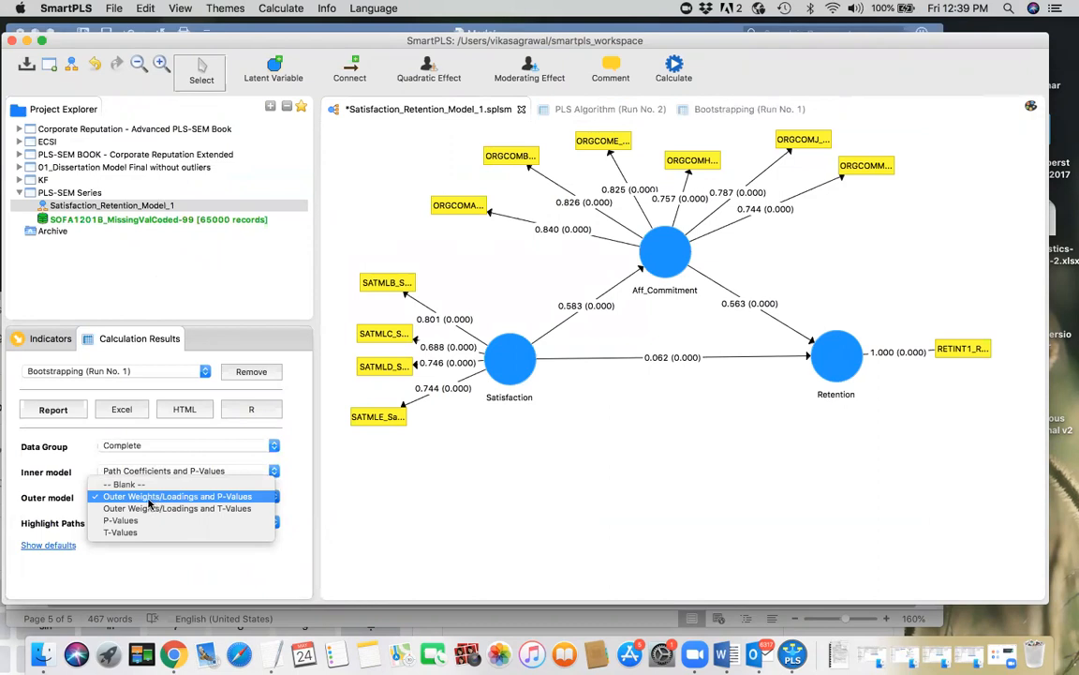
pyautogui.click(147, 499)
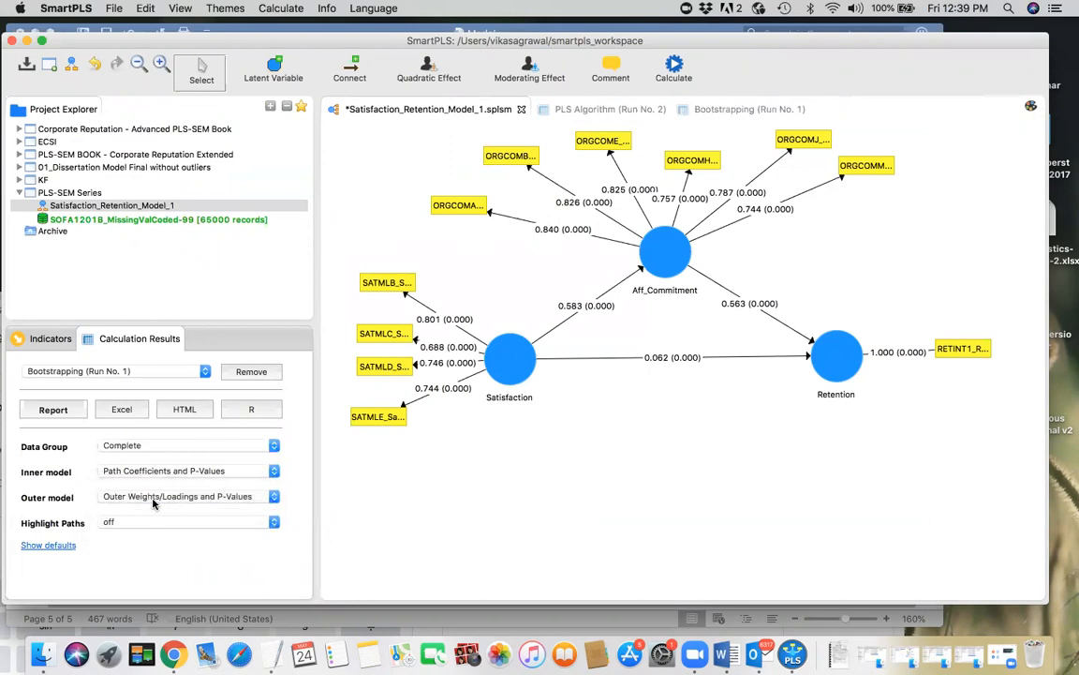
# Display the PLS Algorithm (Run No. 2) results on the model diagram with R Square shown in the constructs.
pyautogui.click(188, 372)
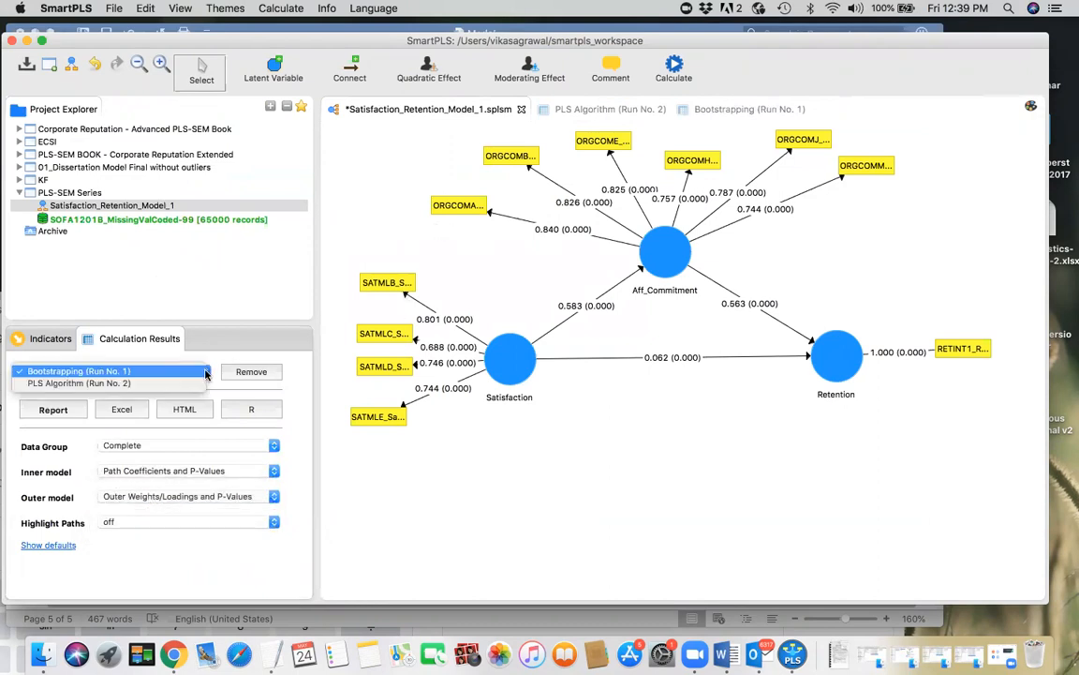
pyautogui.click(158, 384)
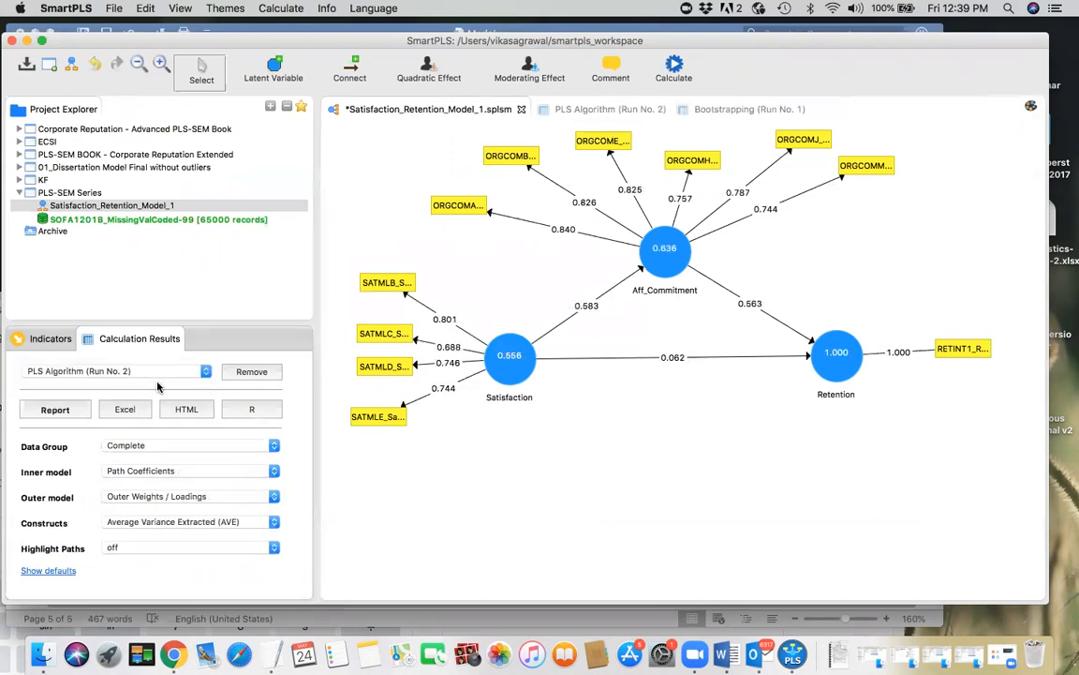
pyautogui.click(152, 499)
pyautogui.click(153, 499)
pyautogui.click(150, 522)
pyautogui.click(131, 557)
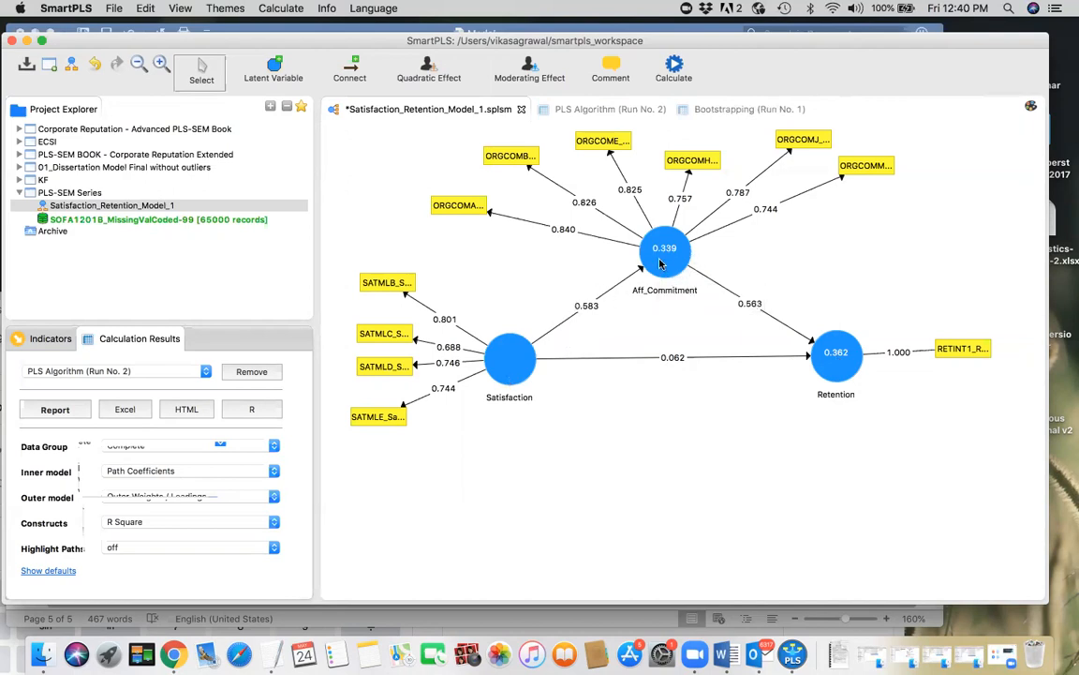
# Examine the R² values of Aff_Commitment and Retention, and look through the available calculation methods, including PLS Predict, without running any.
pyautogui.moveTo(667, 264)
pyautogui.moveTo(839, 371)
pyautogui.click(675, 68)
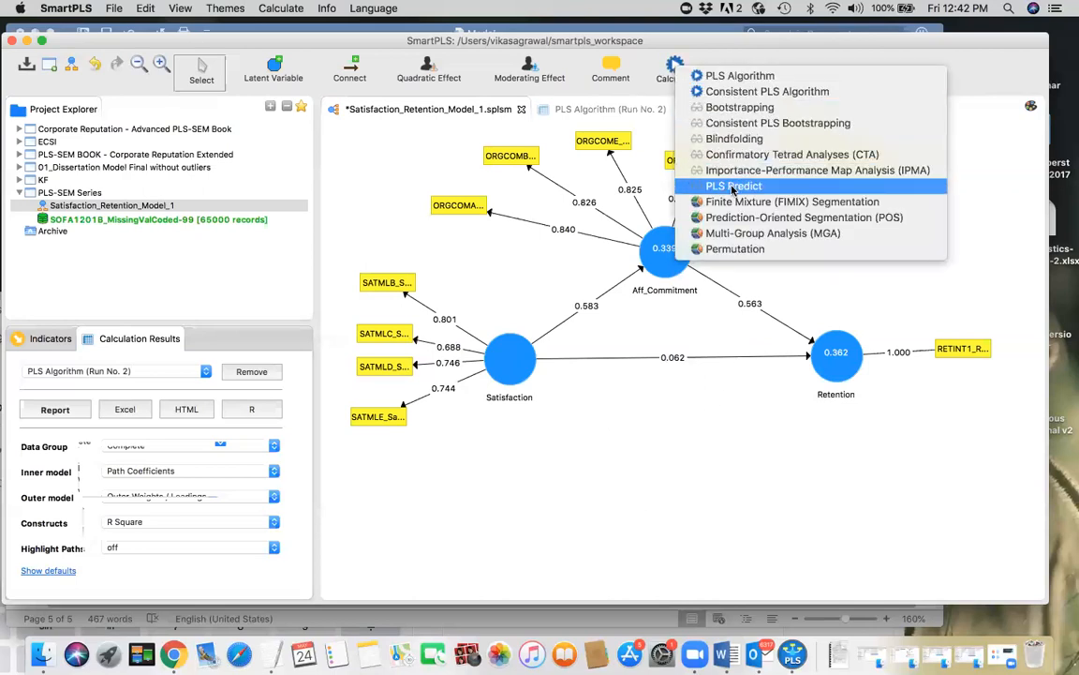
pyautogui.click(719, 469)
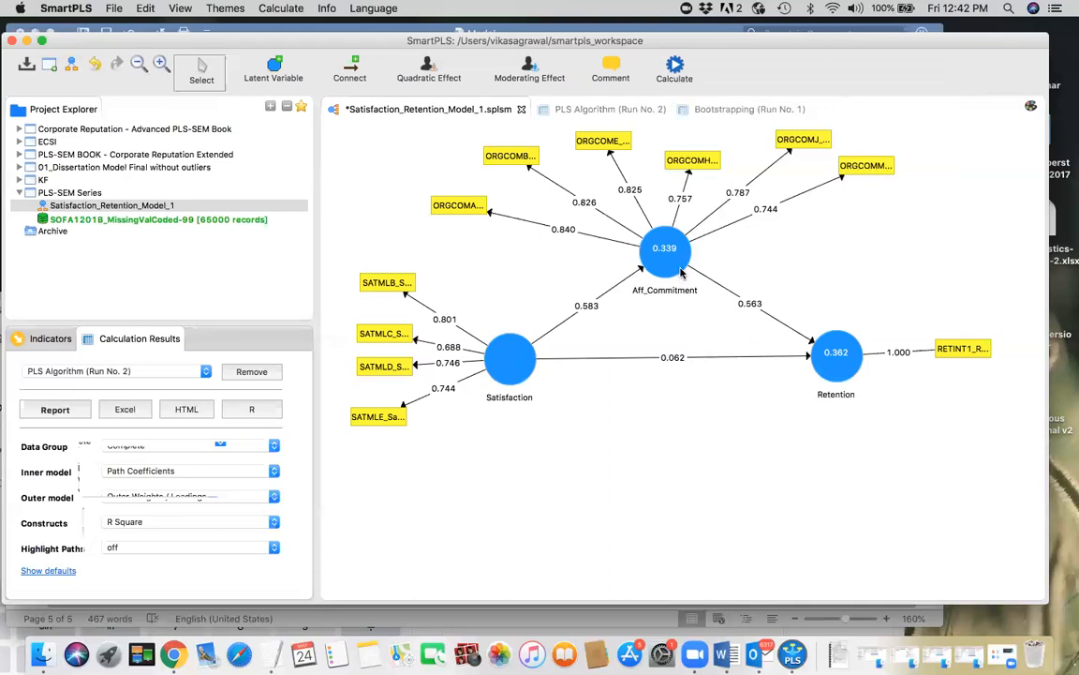
# Compare the R² values of the endogenous constructs in the diagram with the R² assessment rows of the Word table.
pyautogui.moveTo(659, 269)
pyautogui.press('super+Tab')
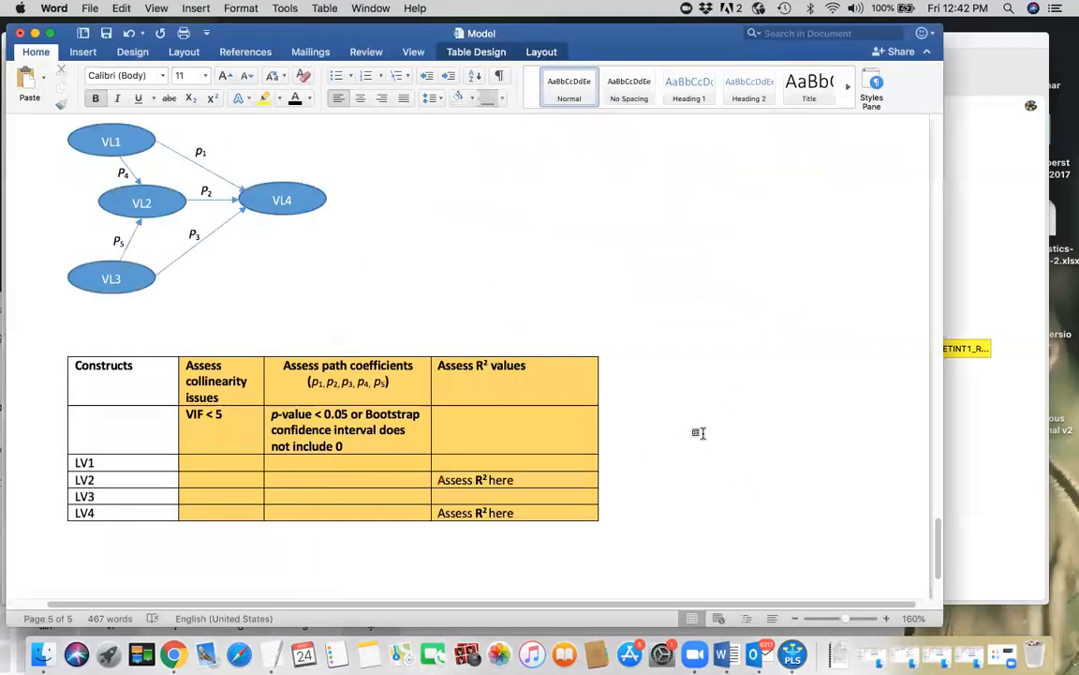
pyautogui.press('super+Tab')
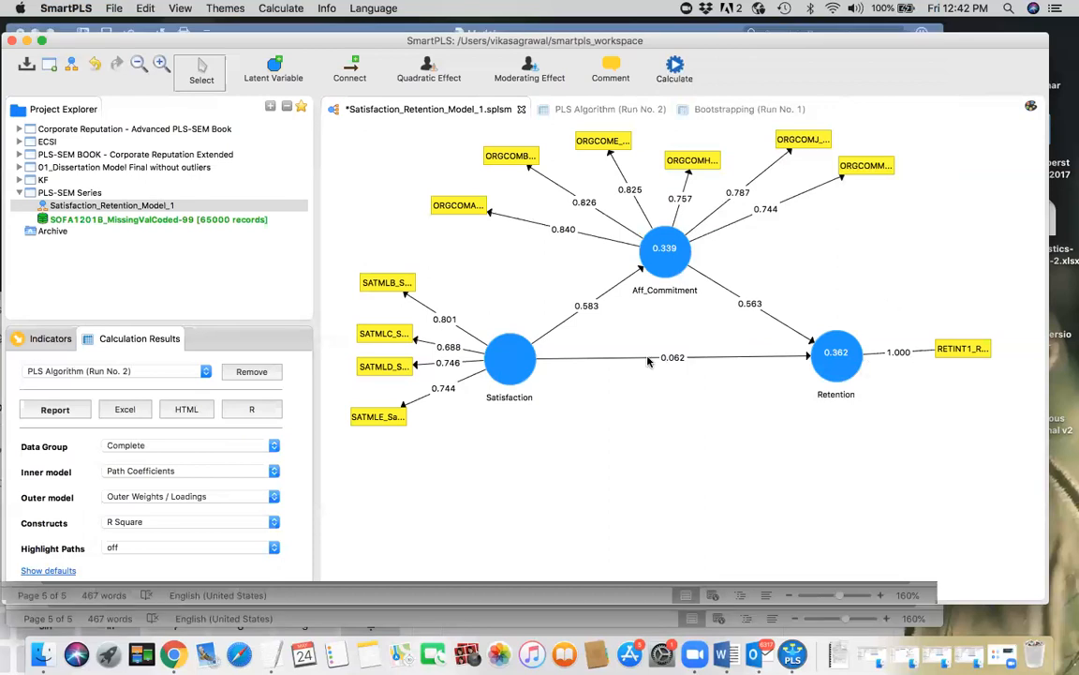
pyautogui.press('super+Tab')
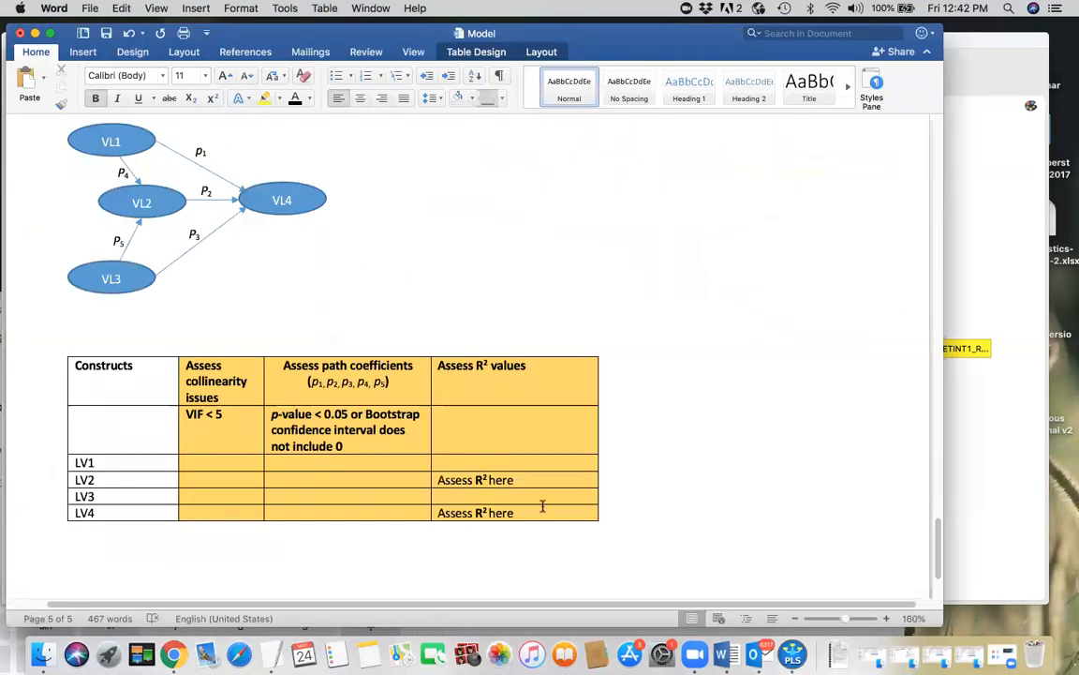
pyautogui.press('super+Tab')
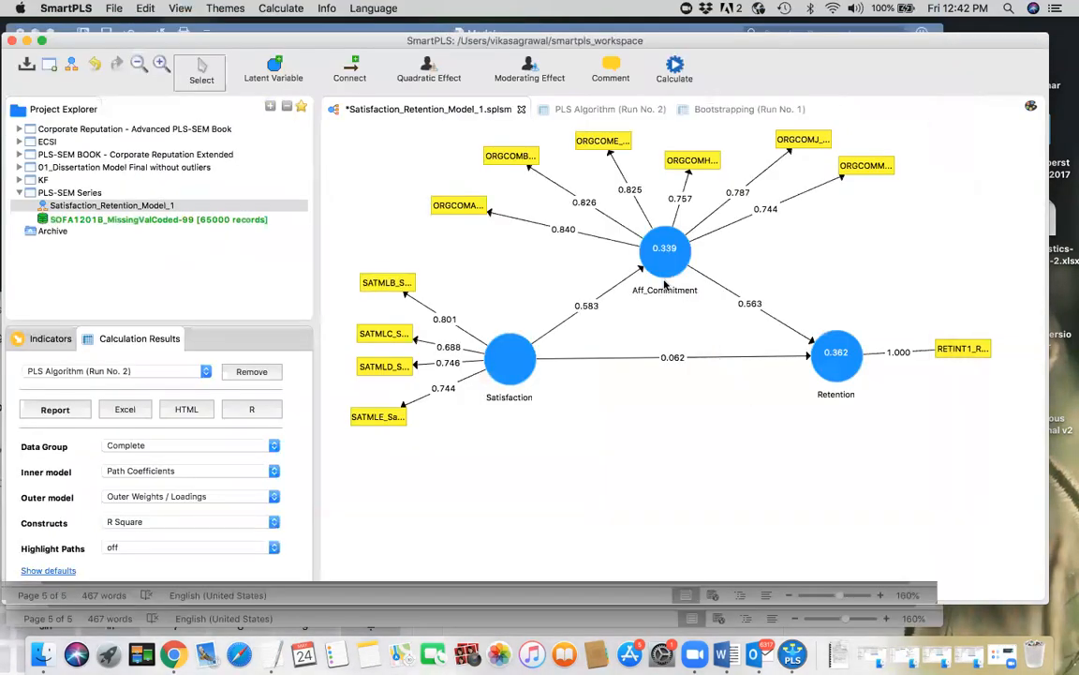